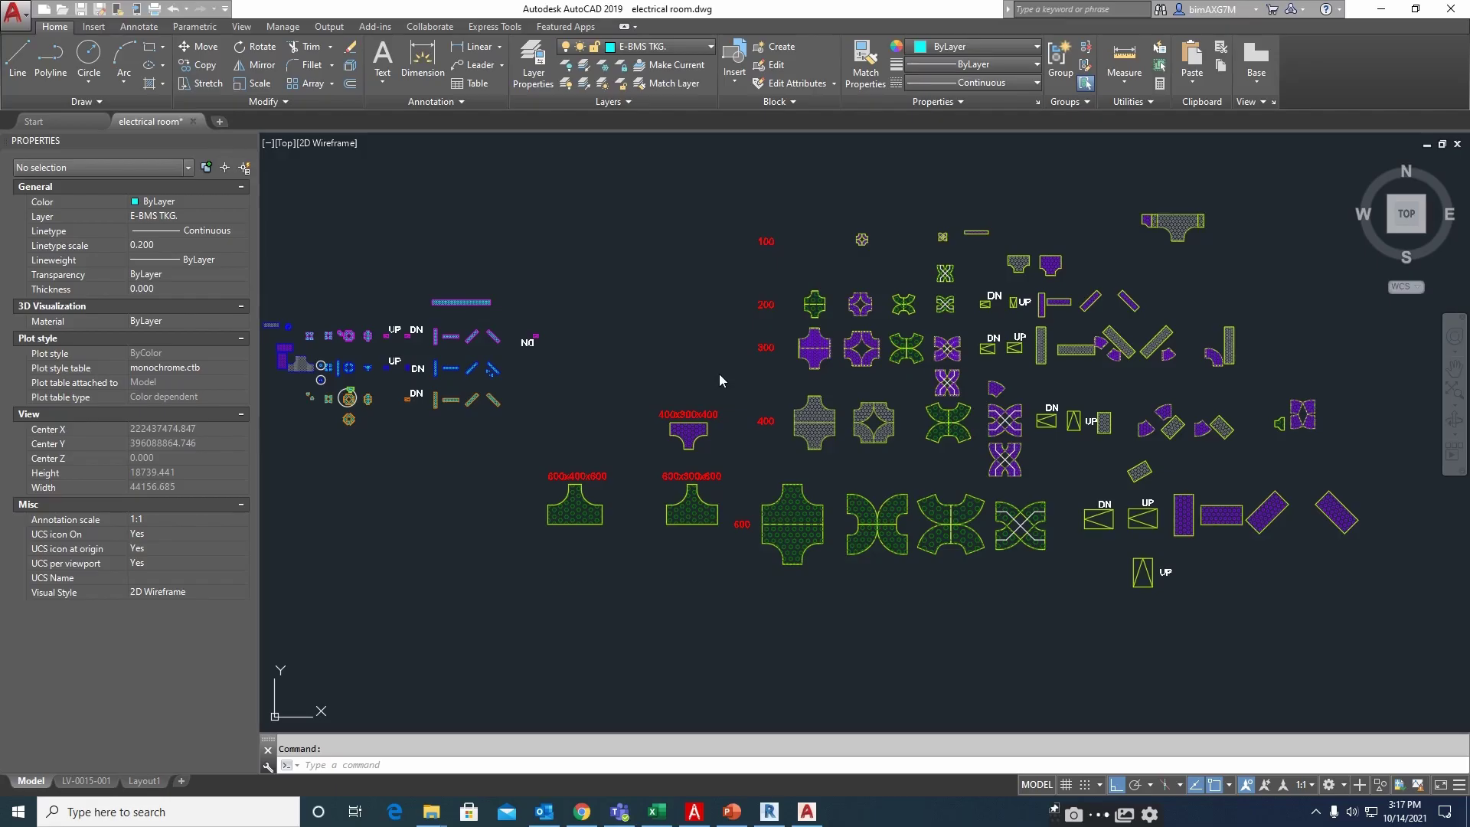
Examine the cable tray and trunking block library, including the fitting rows and the framed size groups
scroll(752, 354, "down", 12)
scroll(752, 353, "up", 12)
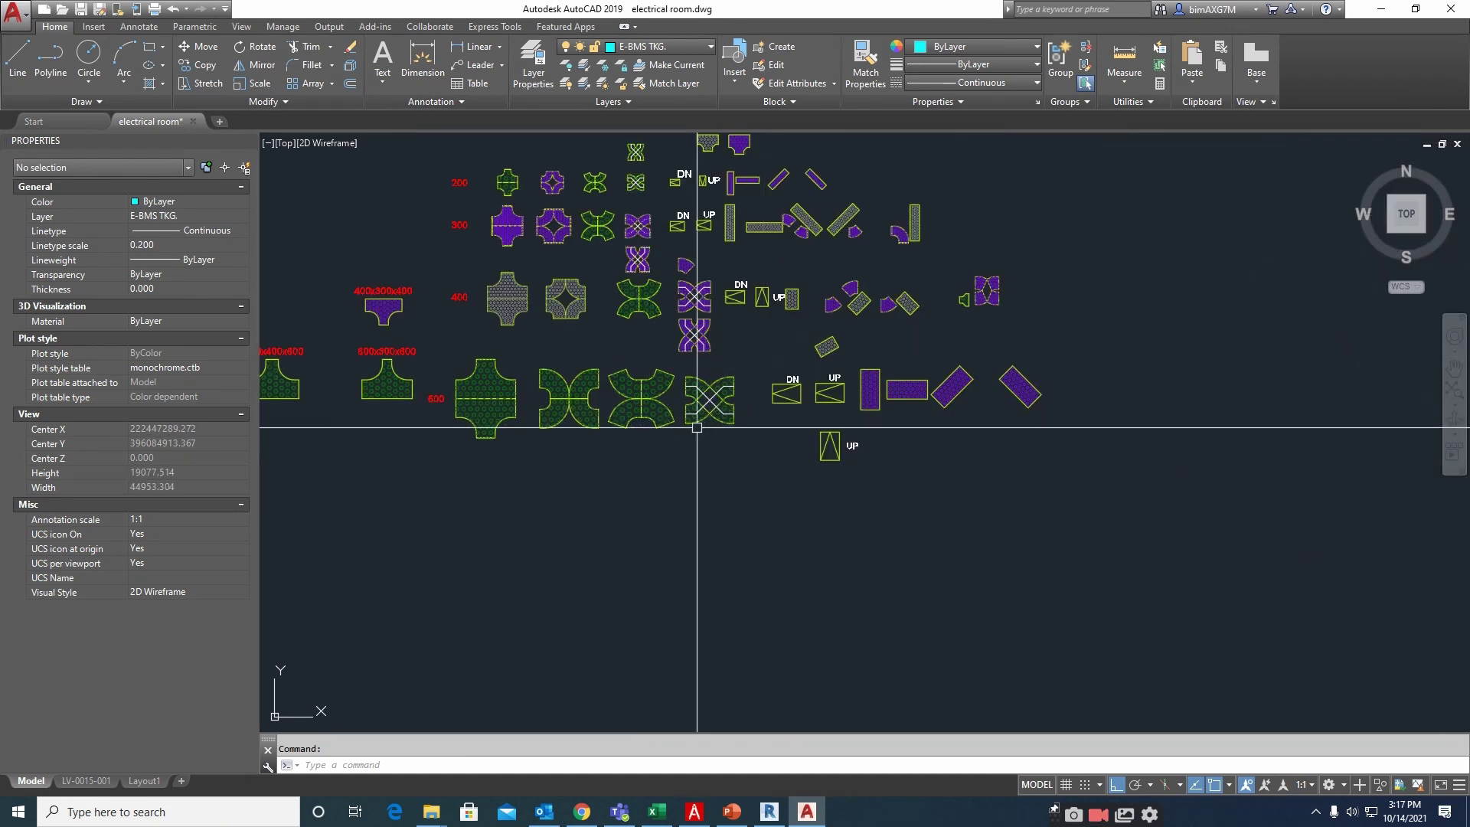
scroll(611, 312, "up", 2)
scroll(774, 391, "down", 3)
middle_click_drag(674, 389, 777, 382)
scroll(579, 424, "up", 3)
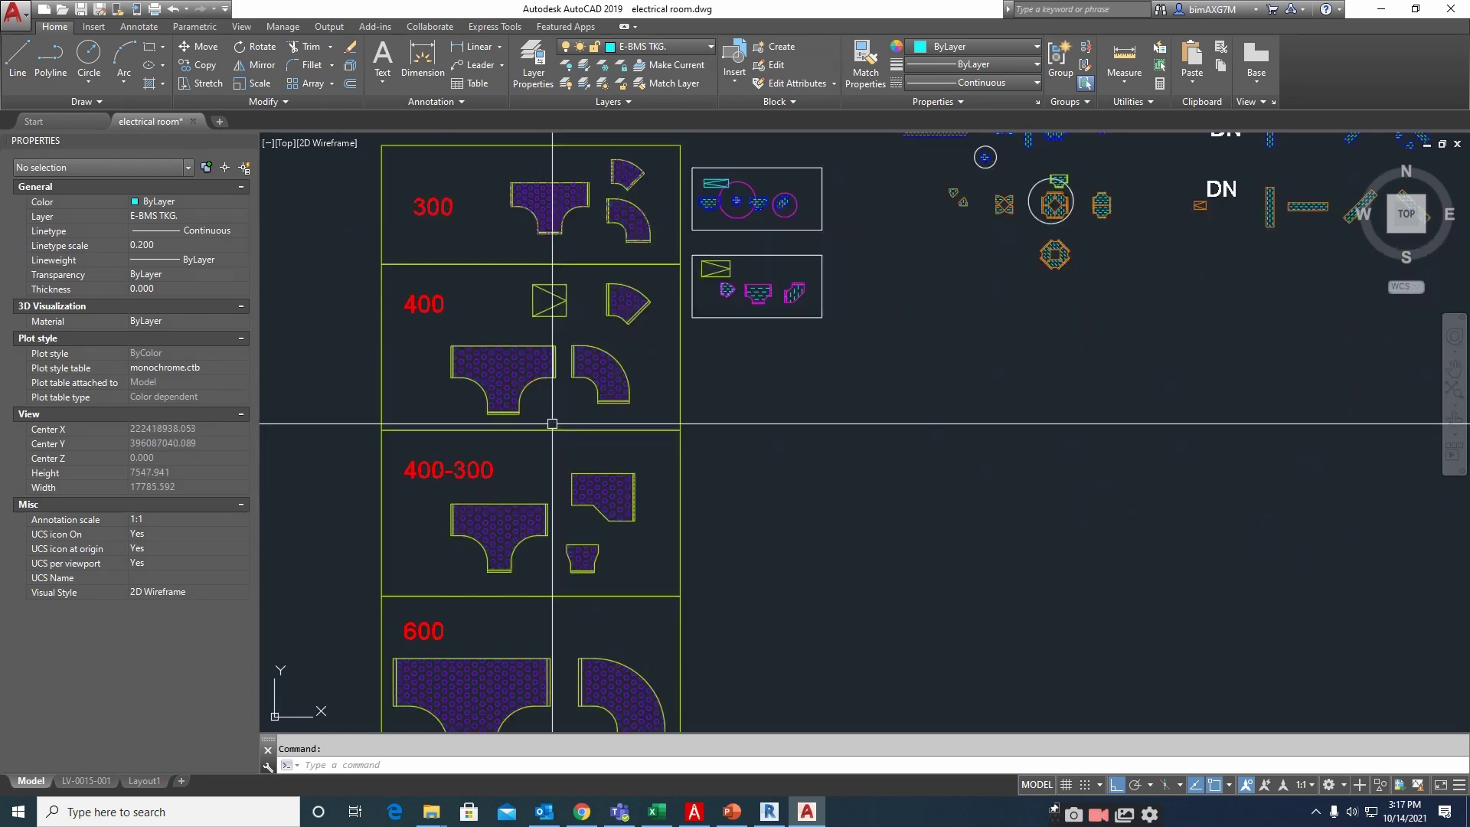
scroll(552, 420, "down", 3)
scroll(981, 406, "up", 4)
middle_click_drag(1108, 475, 641, 474)
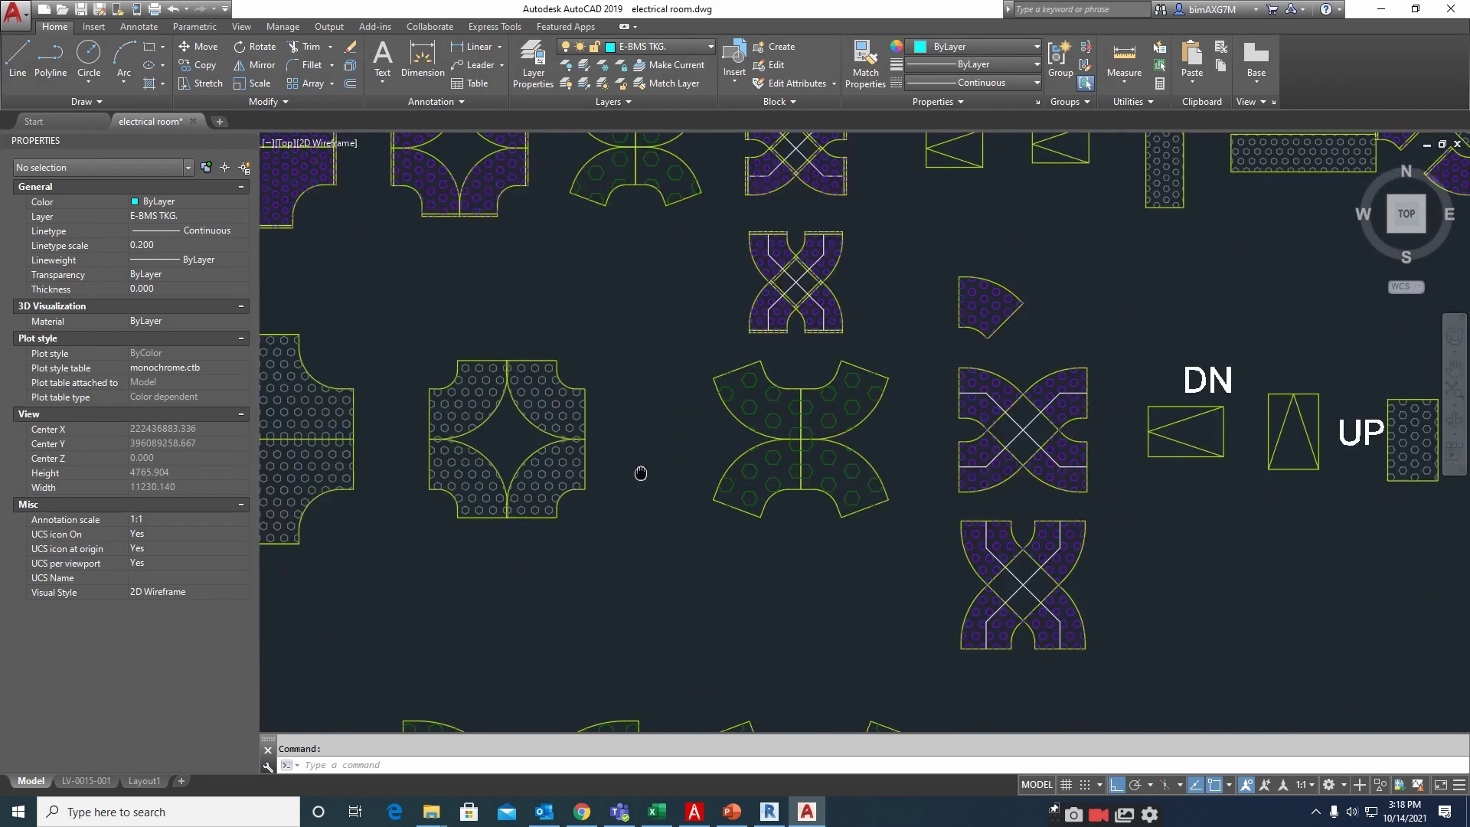
scroll(896, 460, "down", 5)
scroll(551, 459, "up", 5)
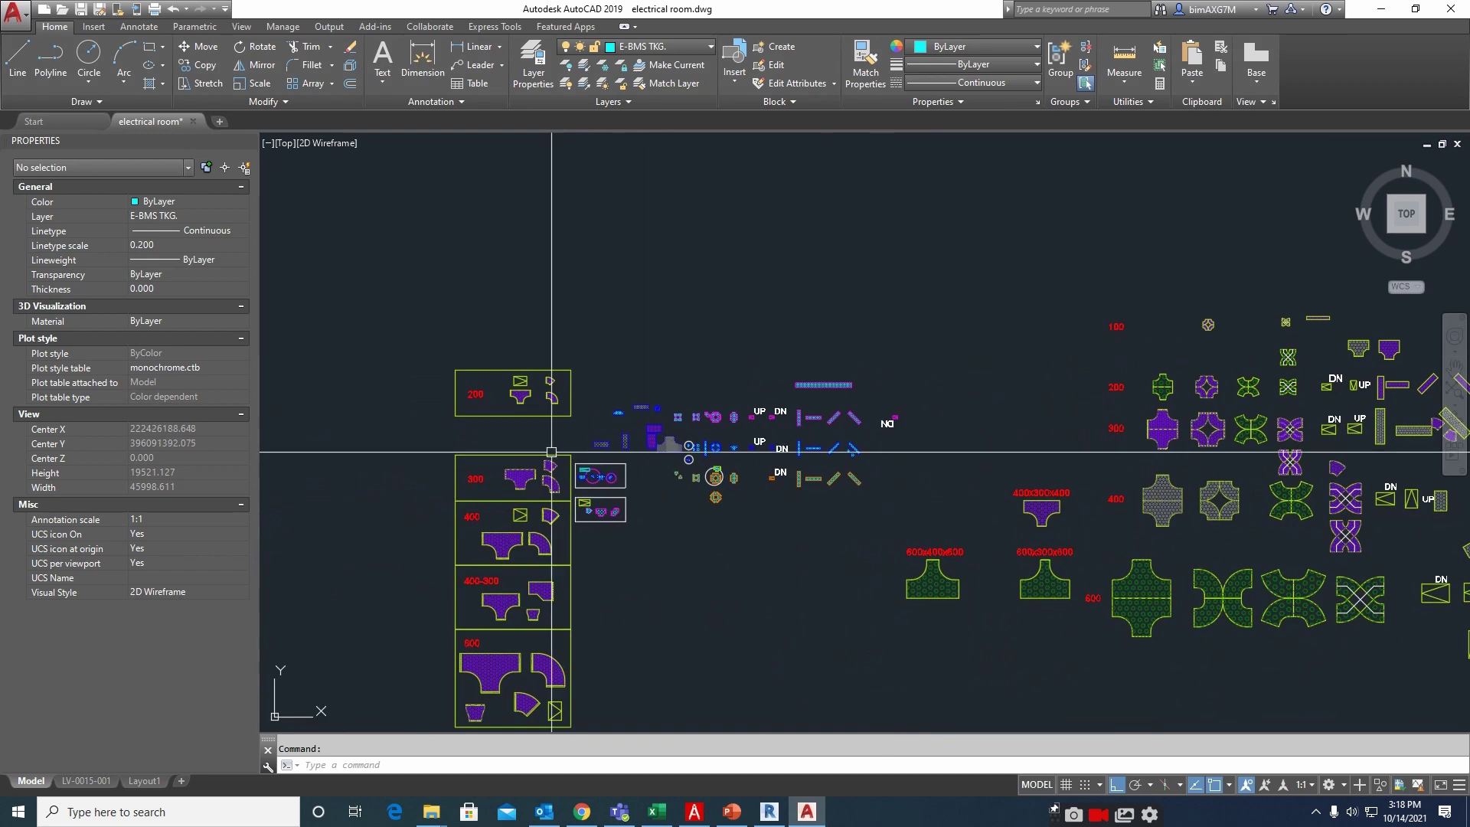
scroll(481, 400, "down", 5)
scroll(575, 509, "up", 5)
mouse_move(741, 222)
middle_mouse_down()
mouse_move(709, 419)
mouse_move(663, 271)
middle_mouse_up()
Inspect the properties of the tee blocks in the framed 300, 400, 400-300 and 600 groups
left_click(752, 366)
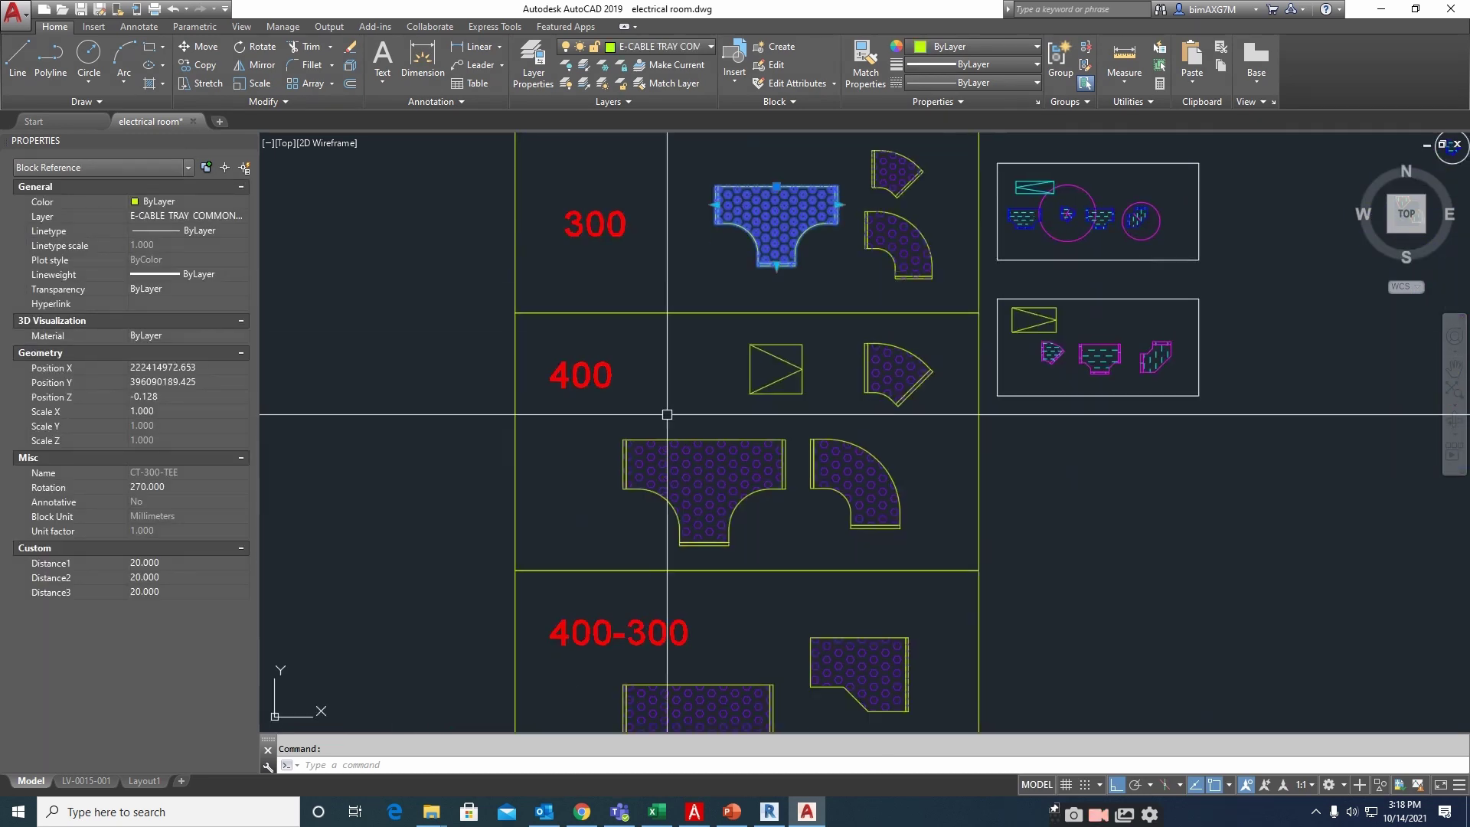
middle_click_drag(666, 413, 664, 335)
scroll(682, 421, "down", 2)
left_click(677, 421)
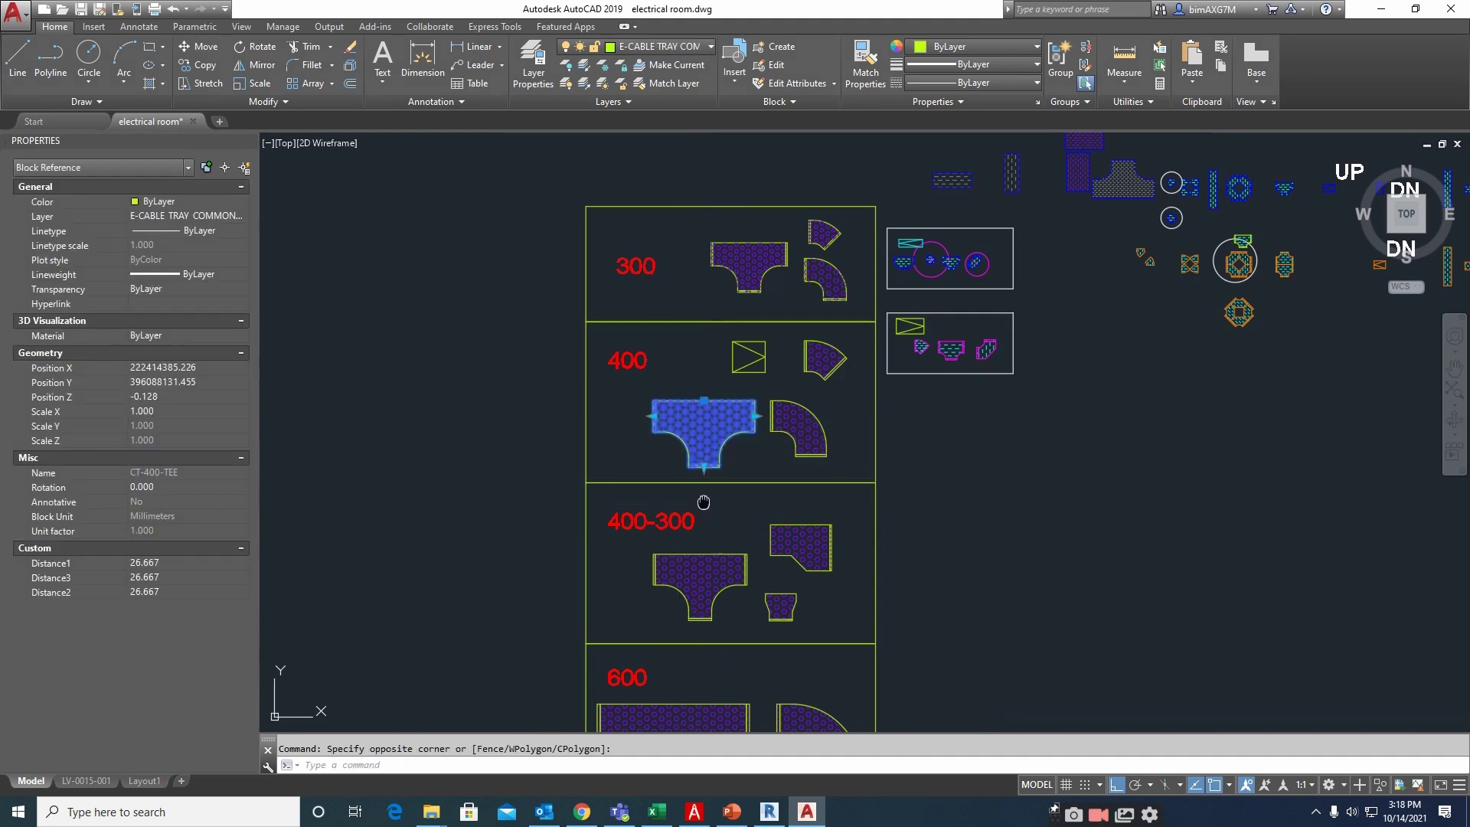
scroll(690, 420, "up", 4)
key("Escape")
left_click(696, 459)
scroll(695, 435, "down", 5)
scroll(679, 550, "up", 5)
key("Escape")
left_click(667, 356)
scroll(667, 356, "down", 5)
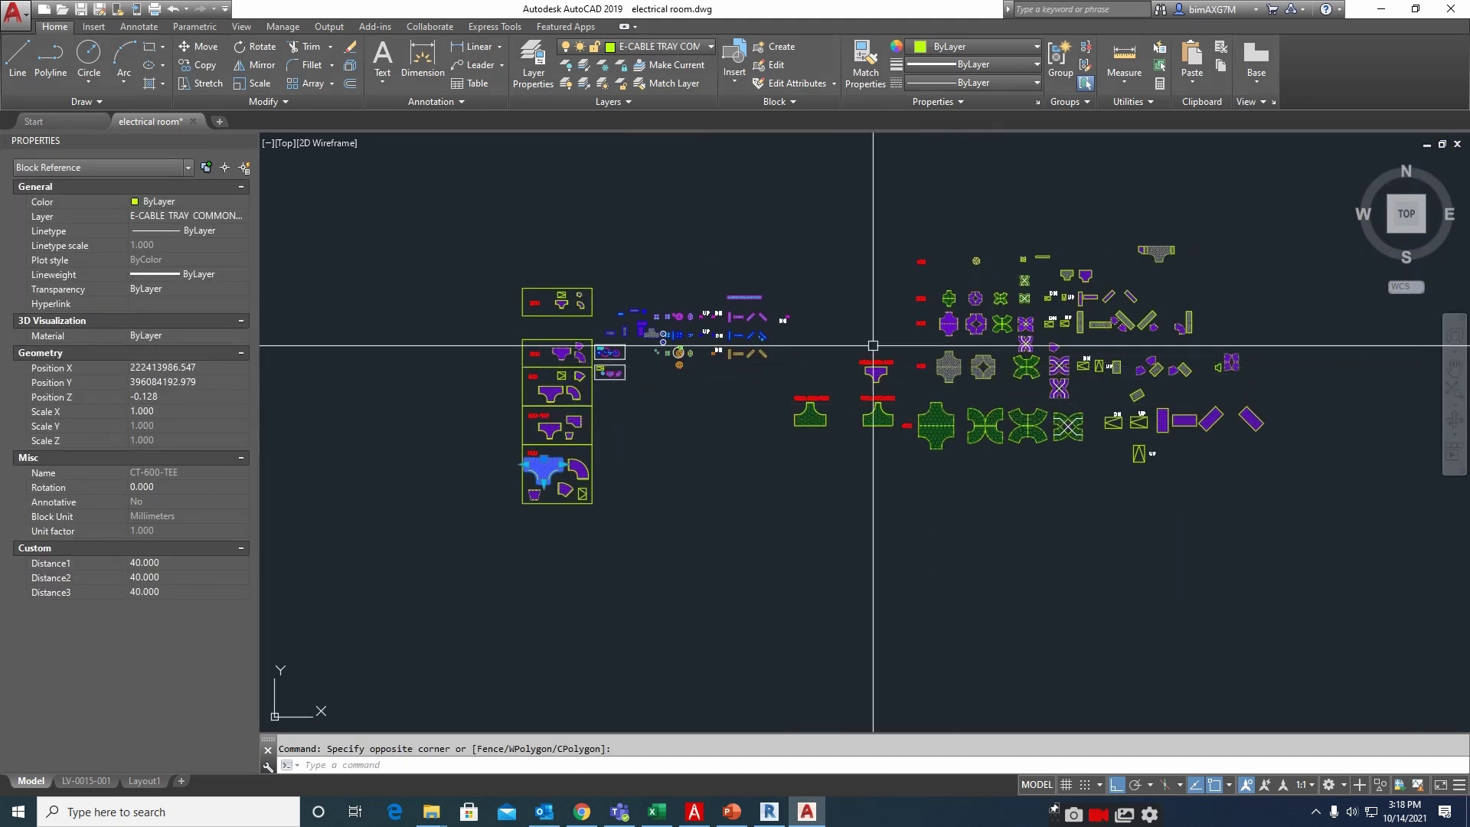
Inspect the long horizontal trunking blocks and the TR 250 STRETCH block among the trunking symbols
scroll(734, 316, "up", 4)
scroll(785, 213, "up", 1)
middle_click_drag(785, 212, 814, 419)
left_click(814, 420)
left_click(811, 319)
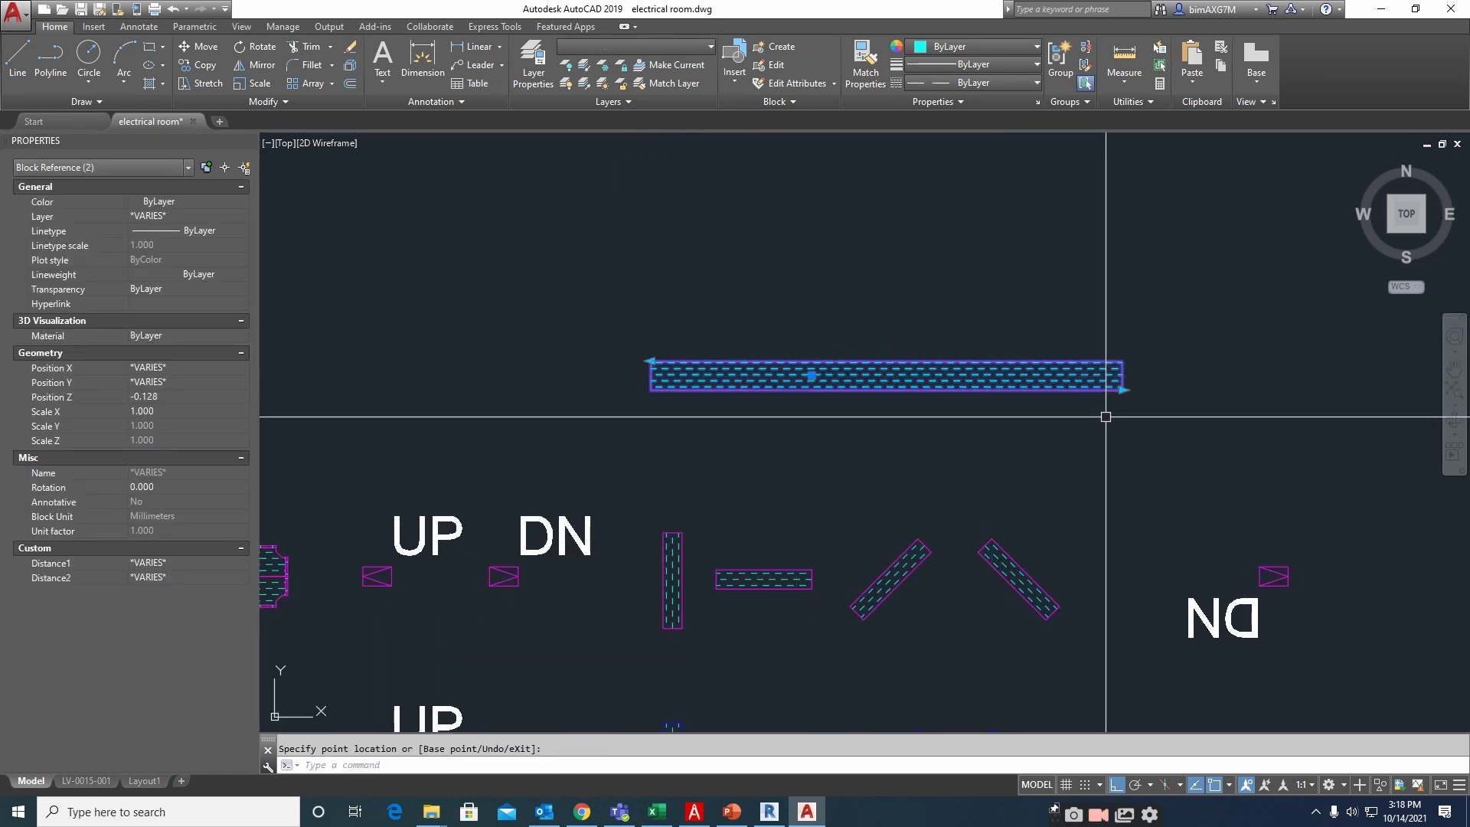
key("Escape")
middle_click_drag(1106, 417, 968, 402)
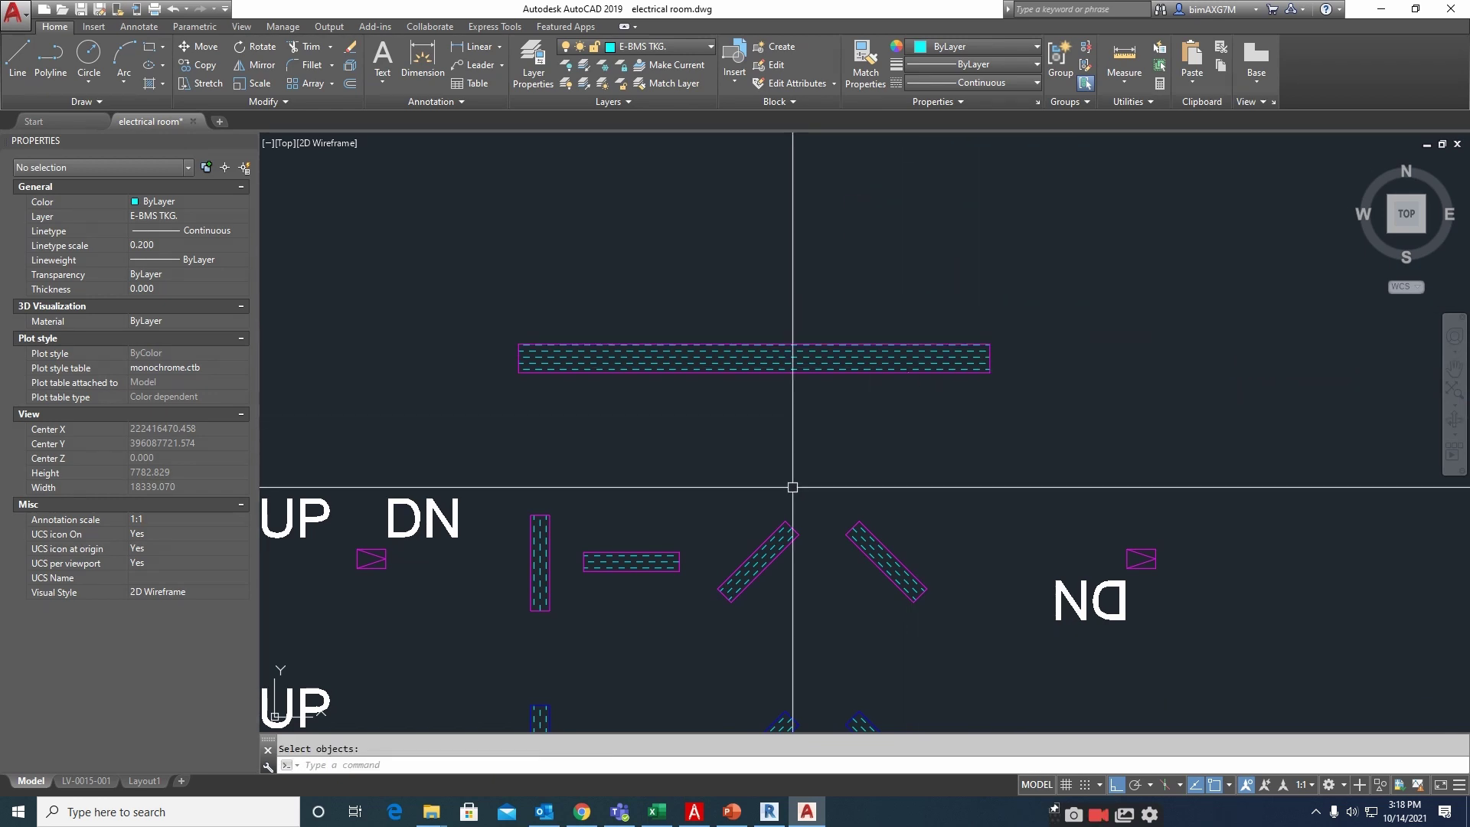
scroll(793, 487, "down", 3)
scroll(590, 329, "up", 3)
left_click(541, 353)
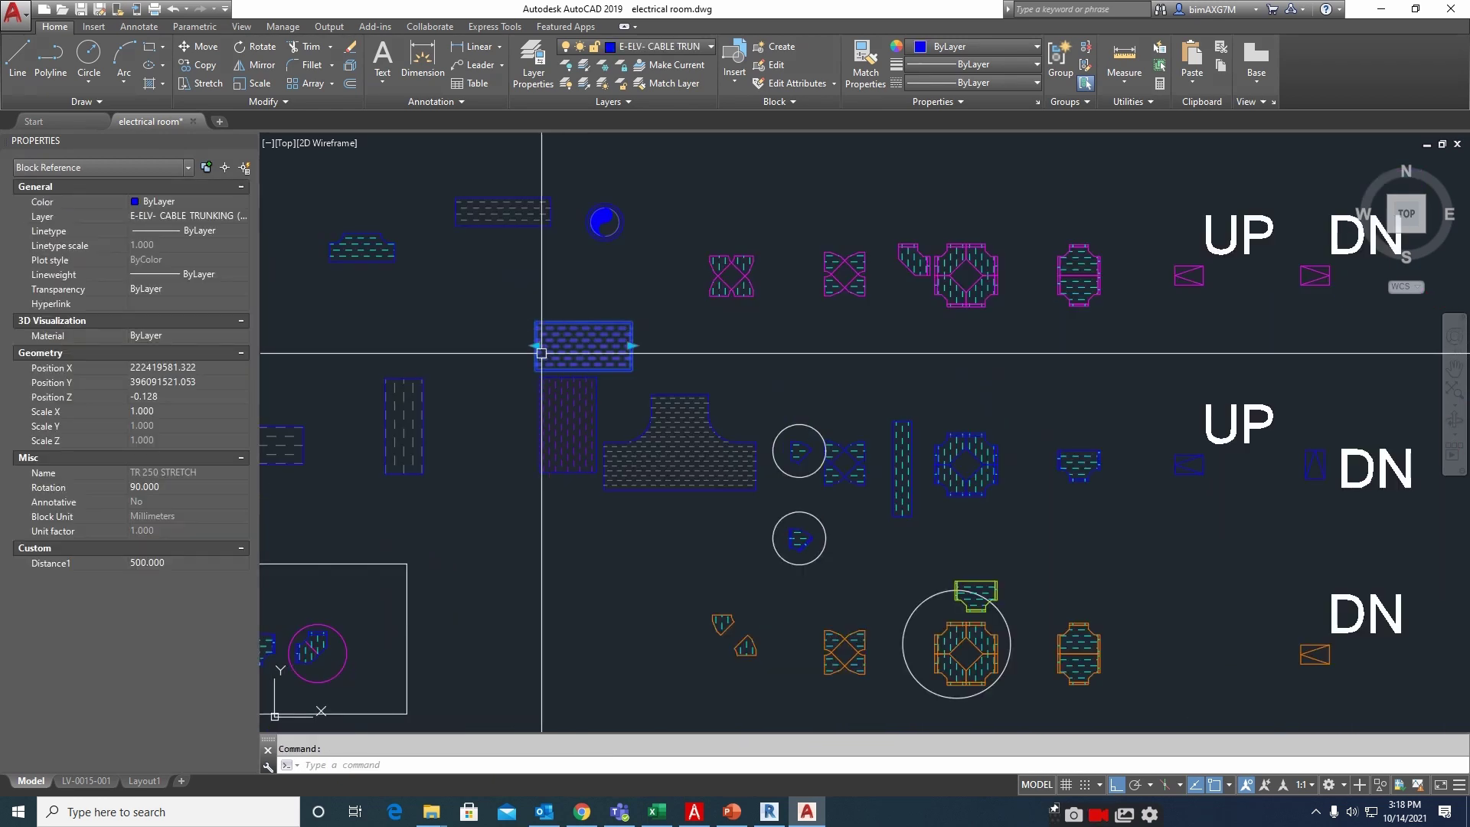
scroll(748, 436, "down", 2)
key("Escape")
scroll(575, 558, "down", 2)
scroll(585, 517, "up", 4)
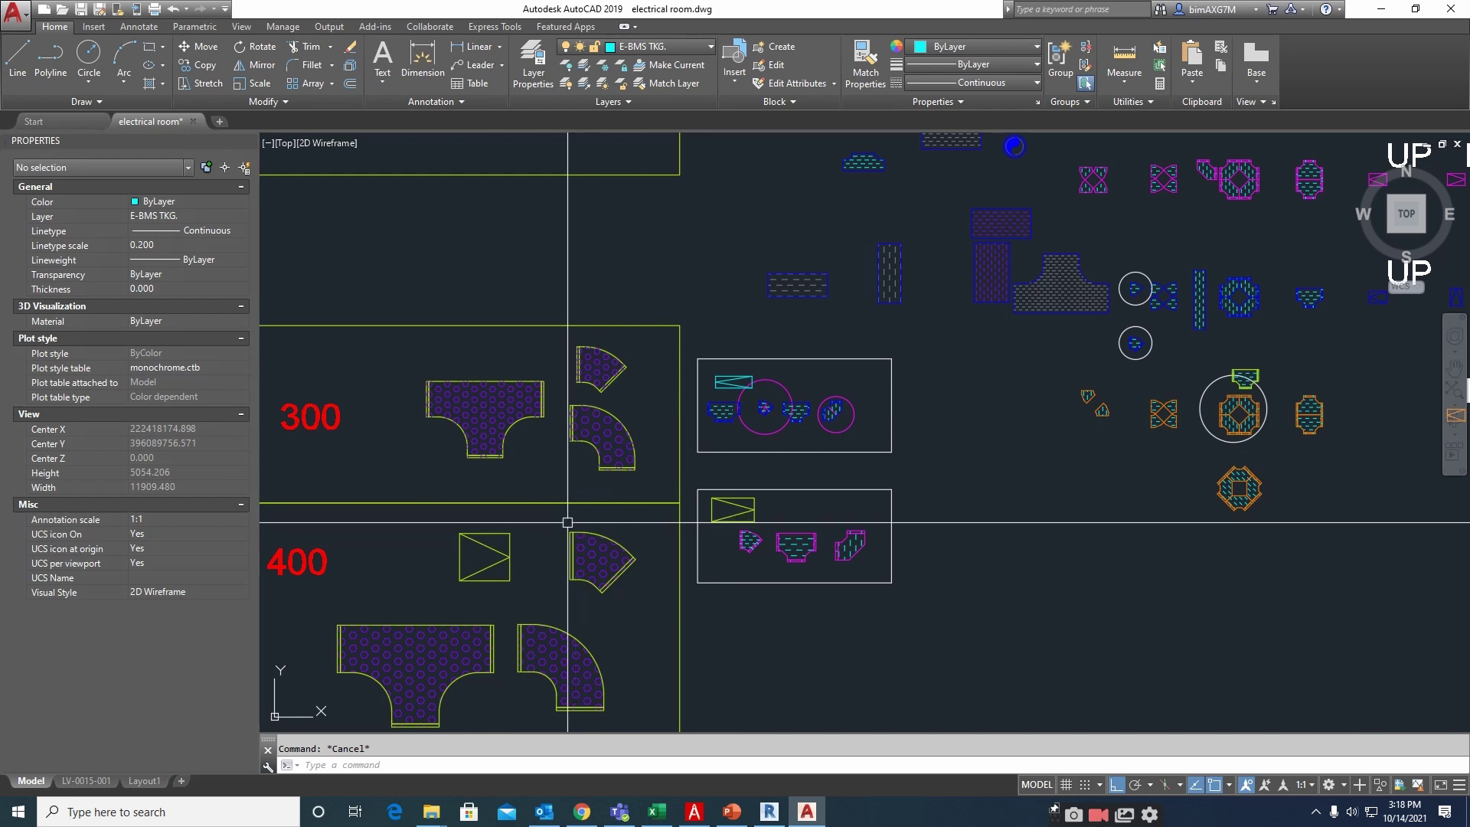
Examine the 100 to 600 cable tray fitting rows and inspect the RE-300-400 reducer beside the upper tee
scroll(567, 523, "down", 2)
middle_click_drag(1038, 512, 610, 437)
middle_click_drag(1105, 473, 704, 475)
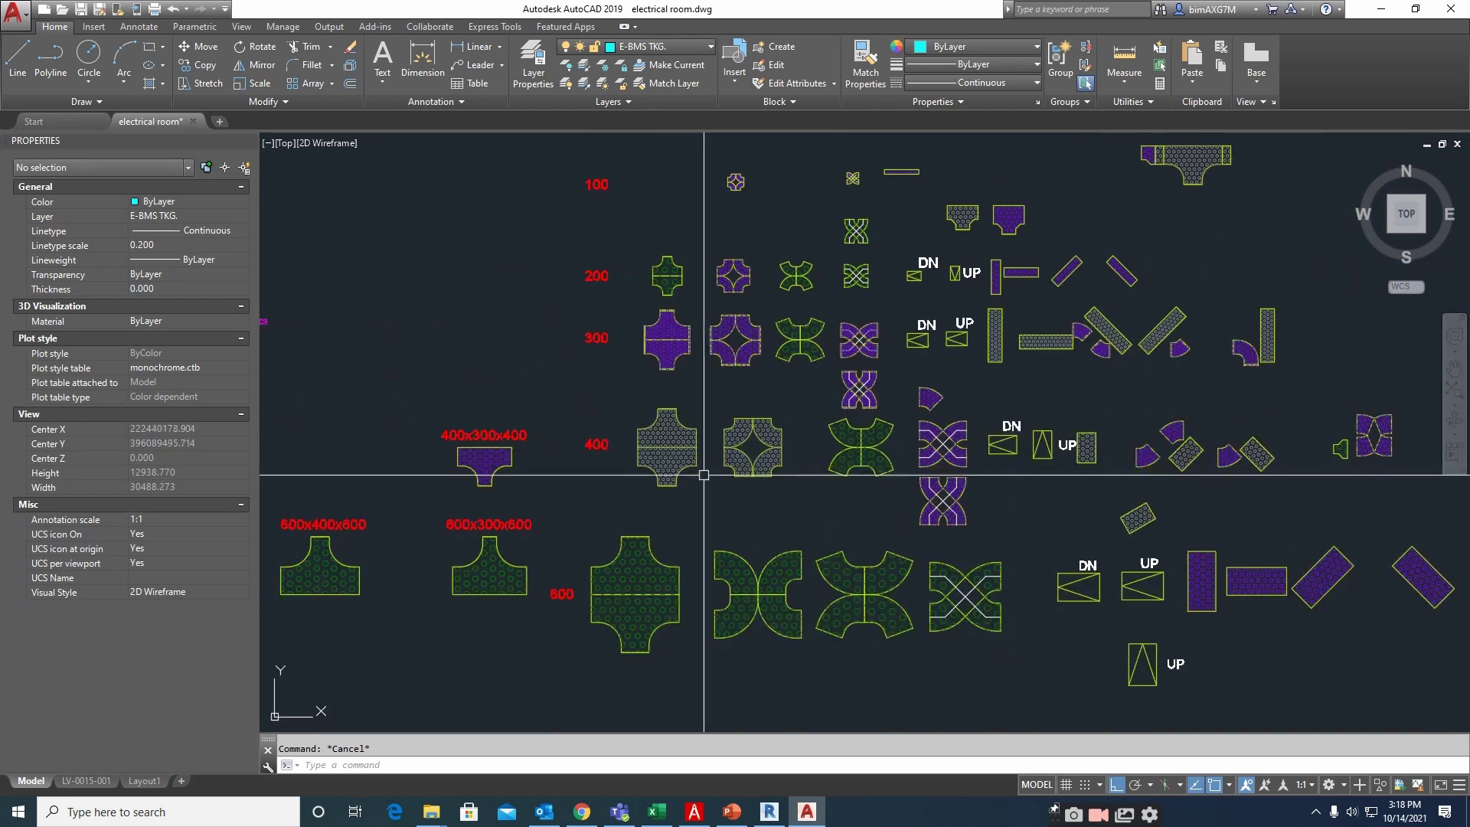
scroll(784, 449, "up", 4)
scroll(725, 424, "down", 3)
scroll(843, 460, "up", 2)
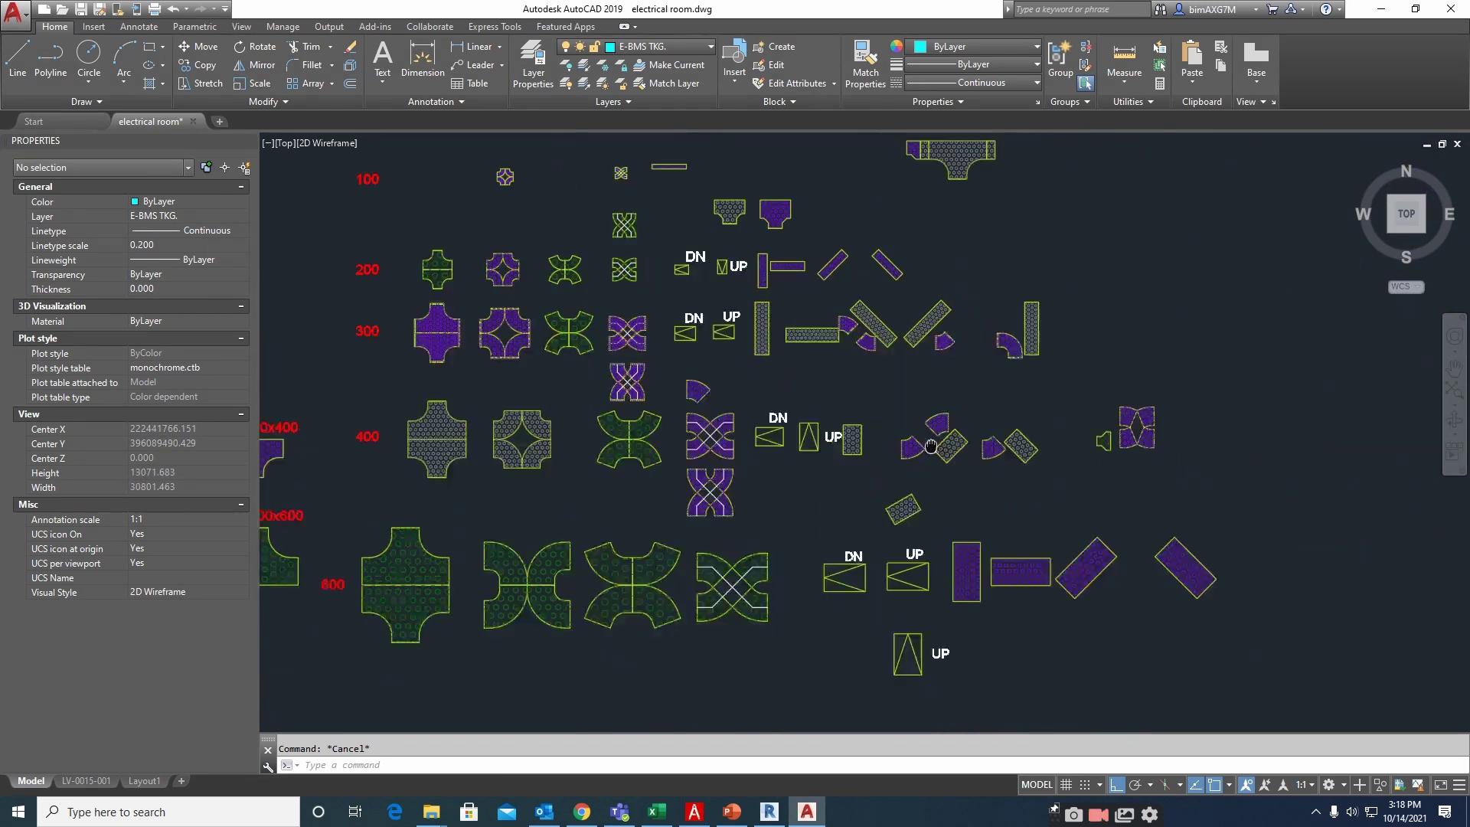
scroll(958, 494, "down", 3)
scroll(847, 384, "up", 5)
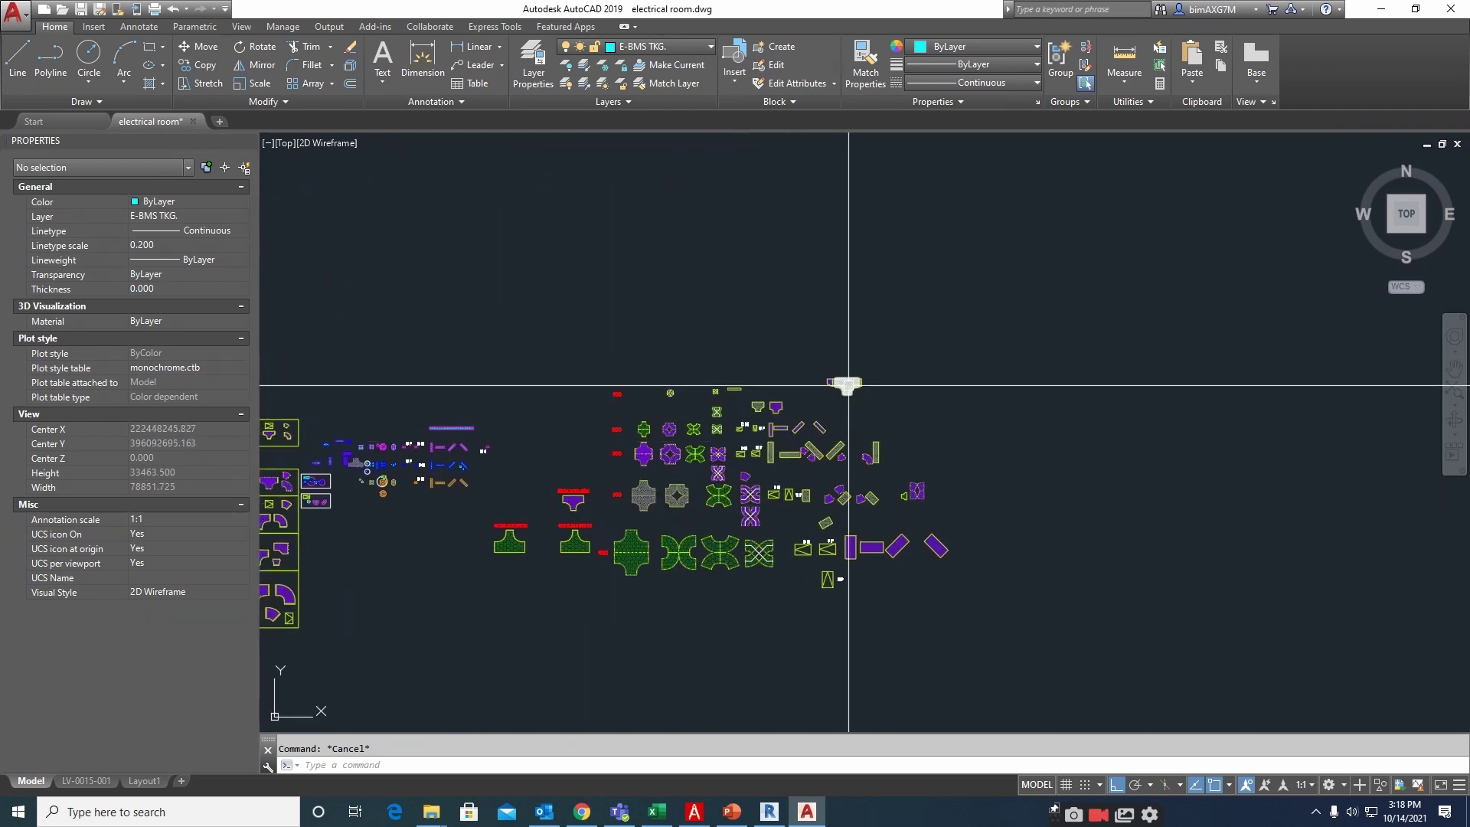
scroll(756, 448, "down", 3)
scroll(756, 448, "up", 10)
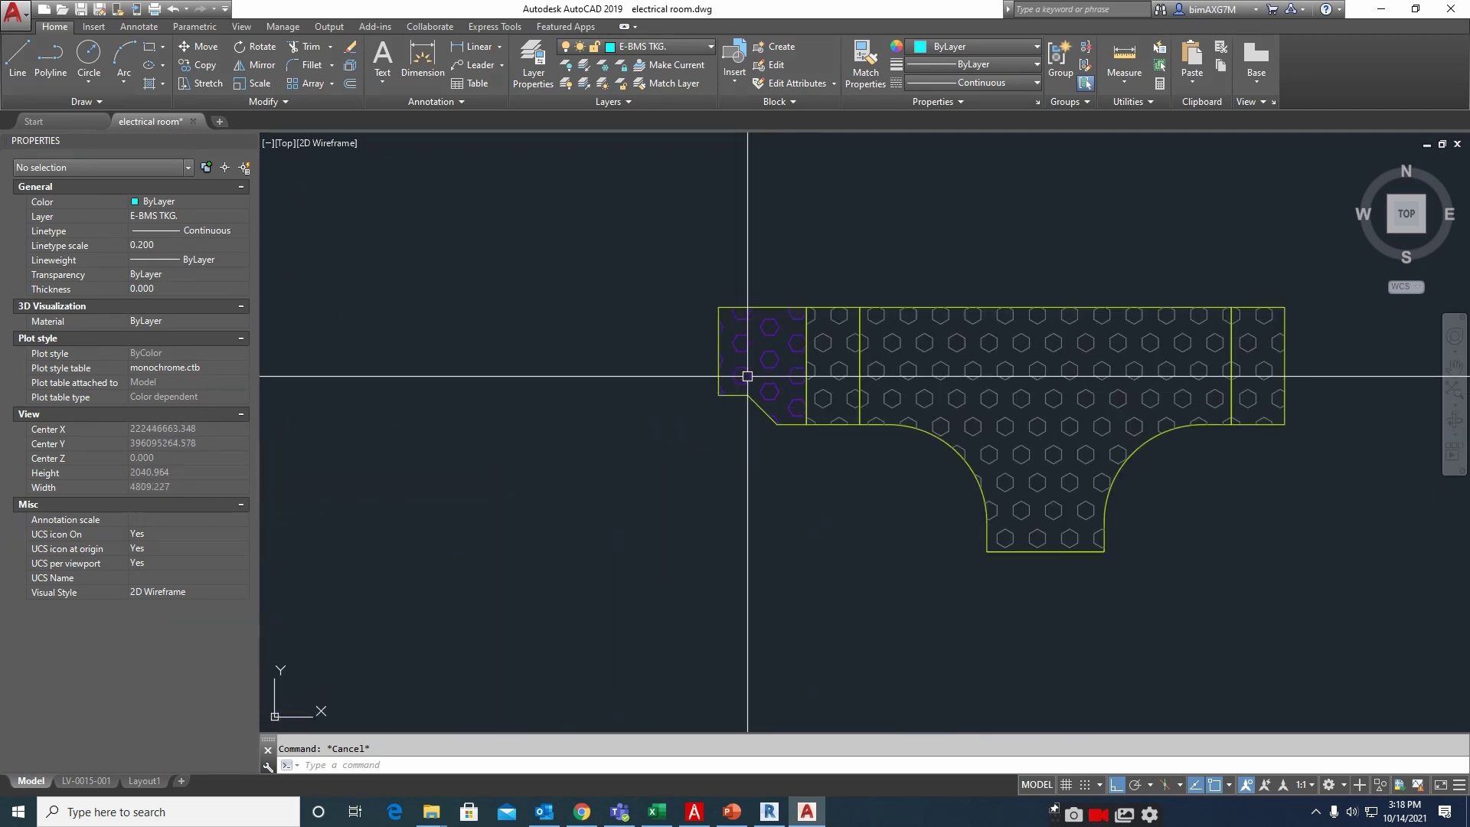
left_click(636, 423)
scroll(775, 475, "down", 7)
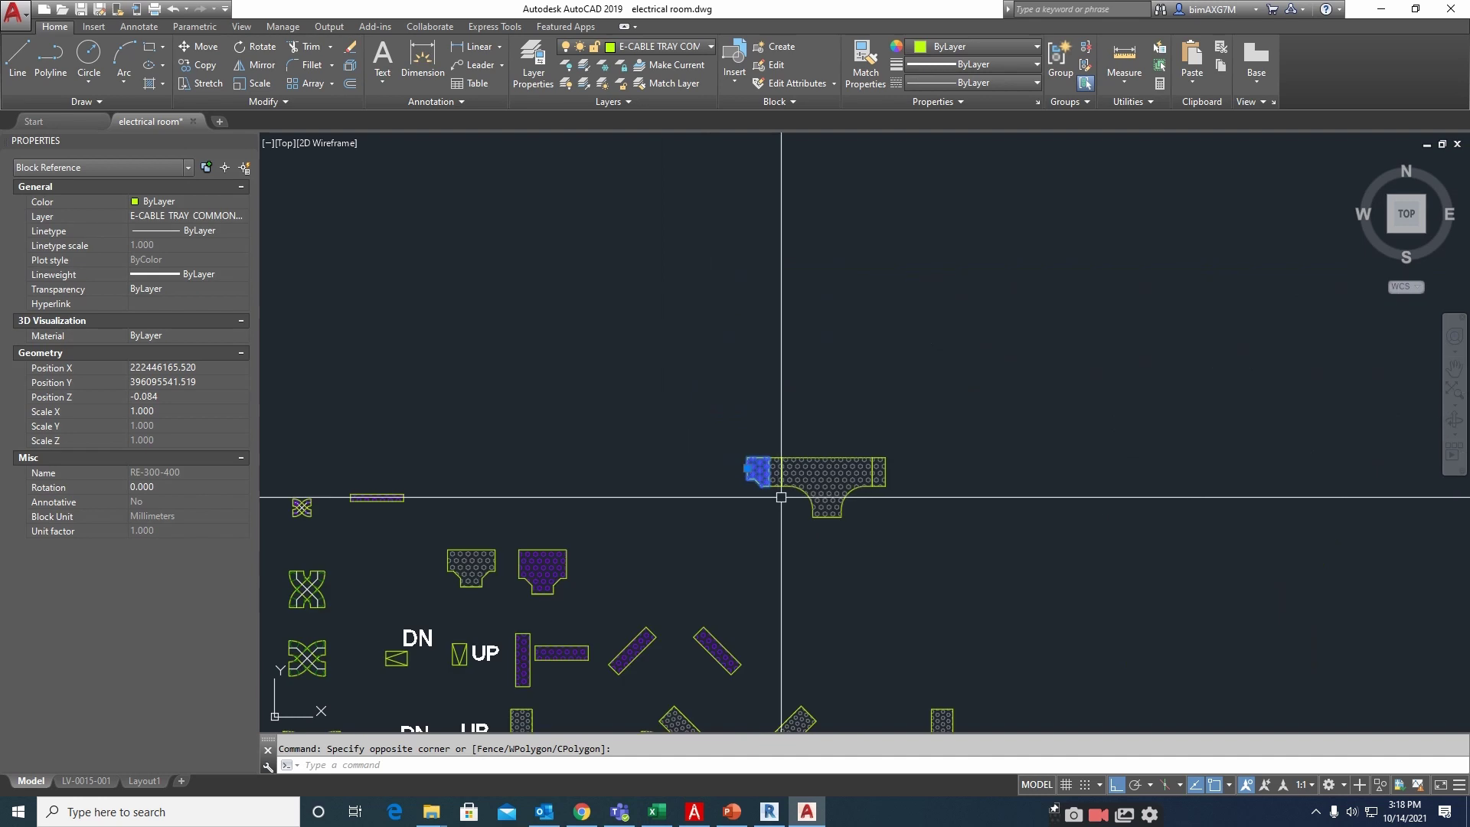
middle_click_drag(747, 578, 548, 538)
middle_click_drag(1053, 527, 420, 521)
Draw a rectangle around the narrow room with two door swings, west of the staircases on the floor plan
scroll(1149, 489, "up", 6)
scroll(827, 542, "up", 5)
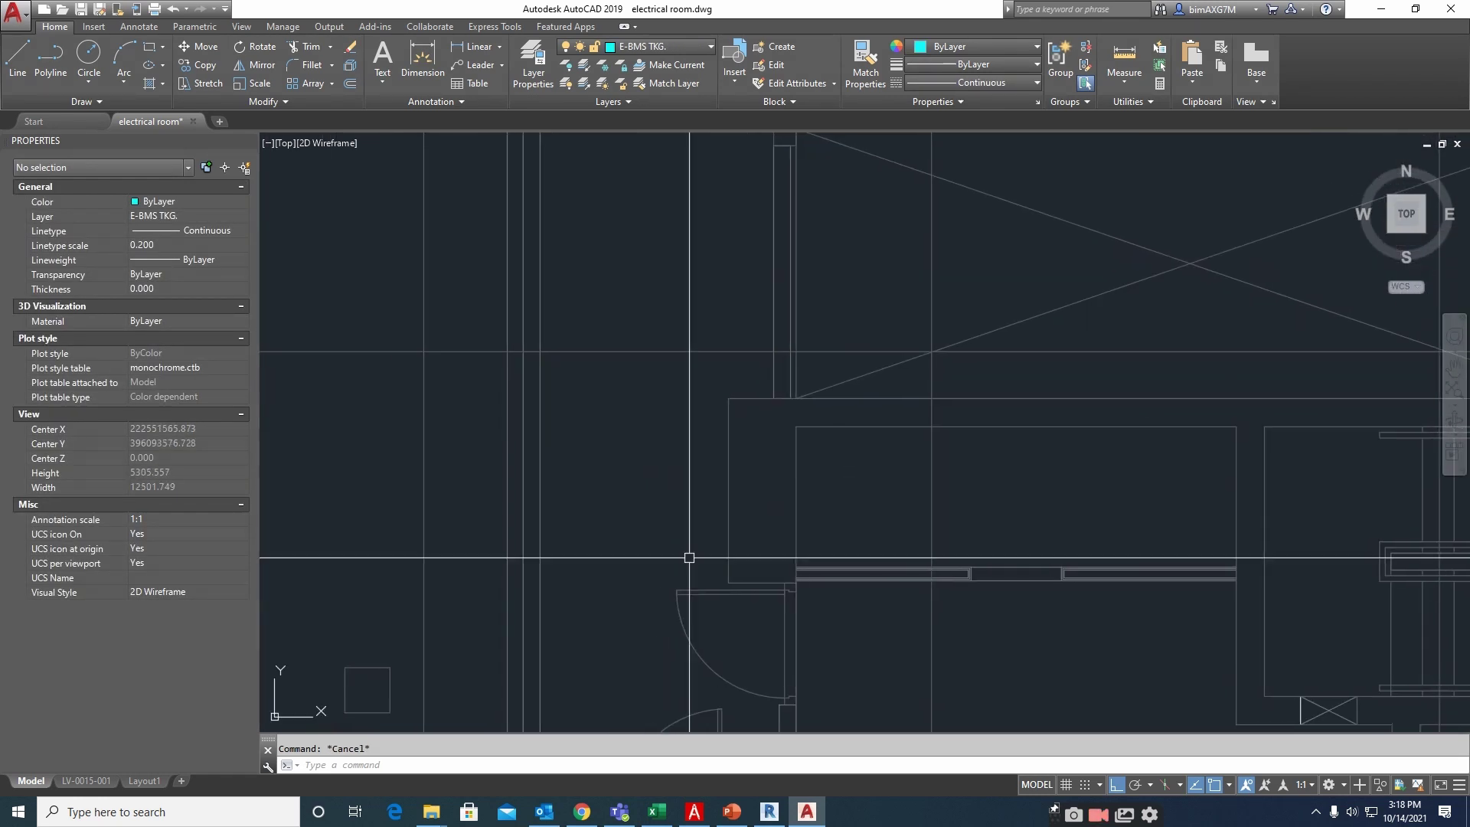
key("Return")
scroll(541, 376, "down", 2)
scroll(541, 314, "up", 1)
left_click(531, 264)
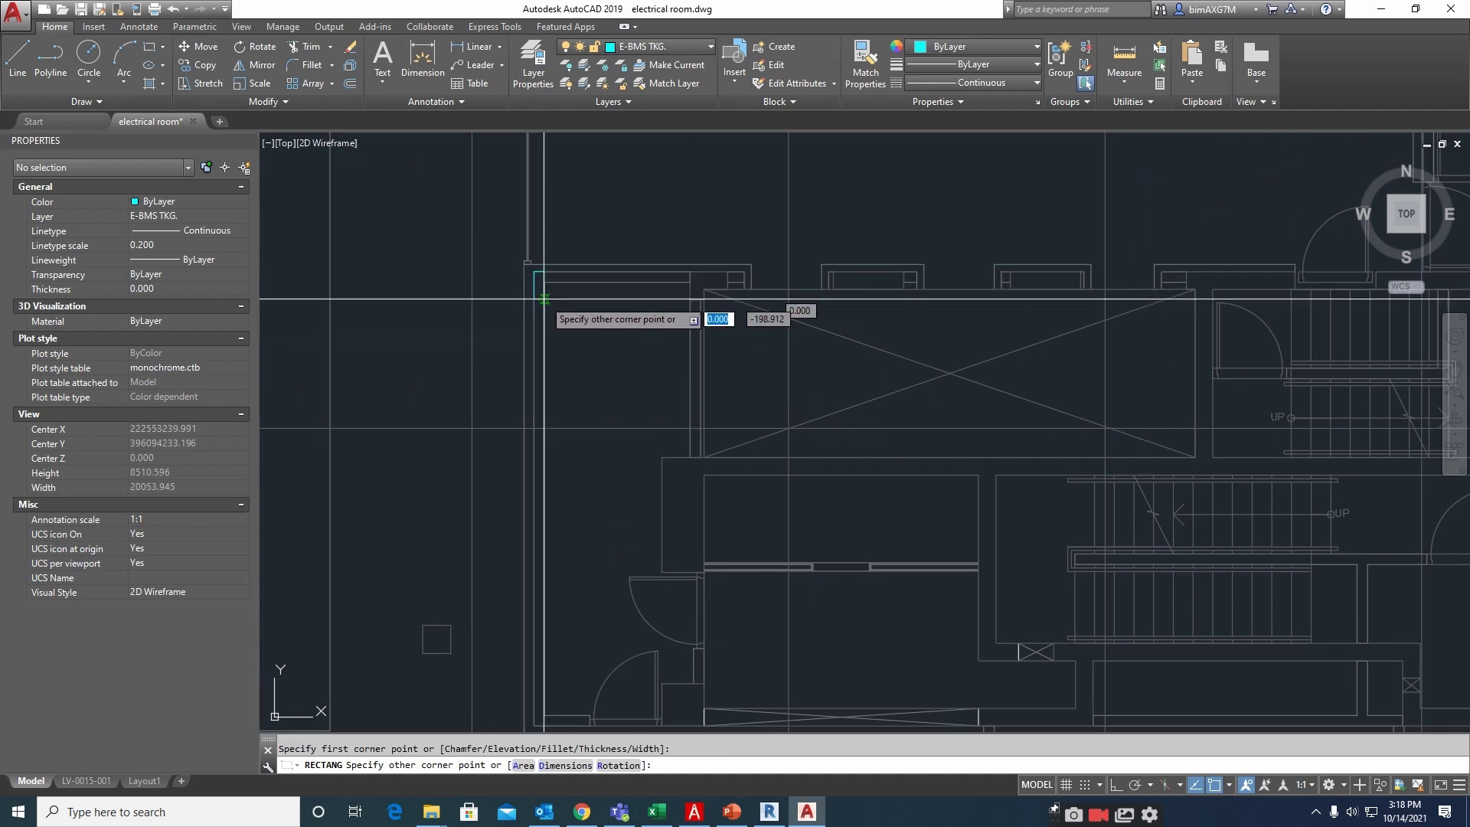
middle_click_drag(677, 641, 693, 543)
left_click(717, 617)
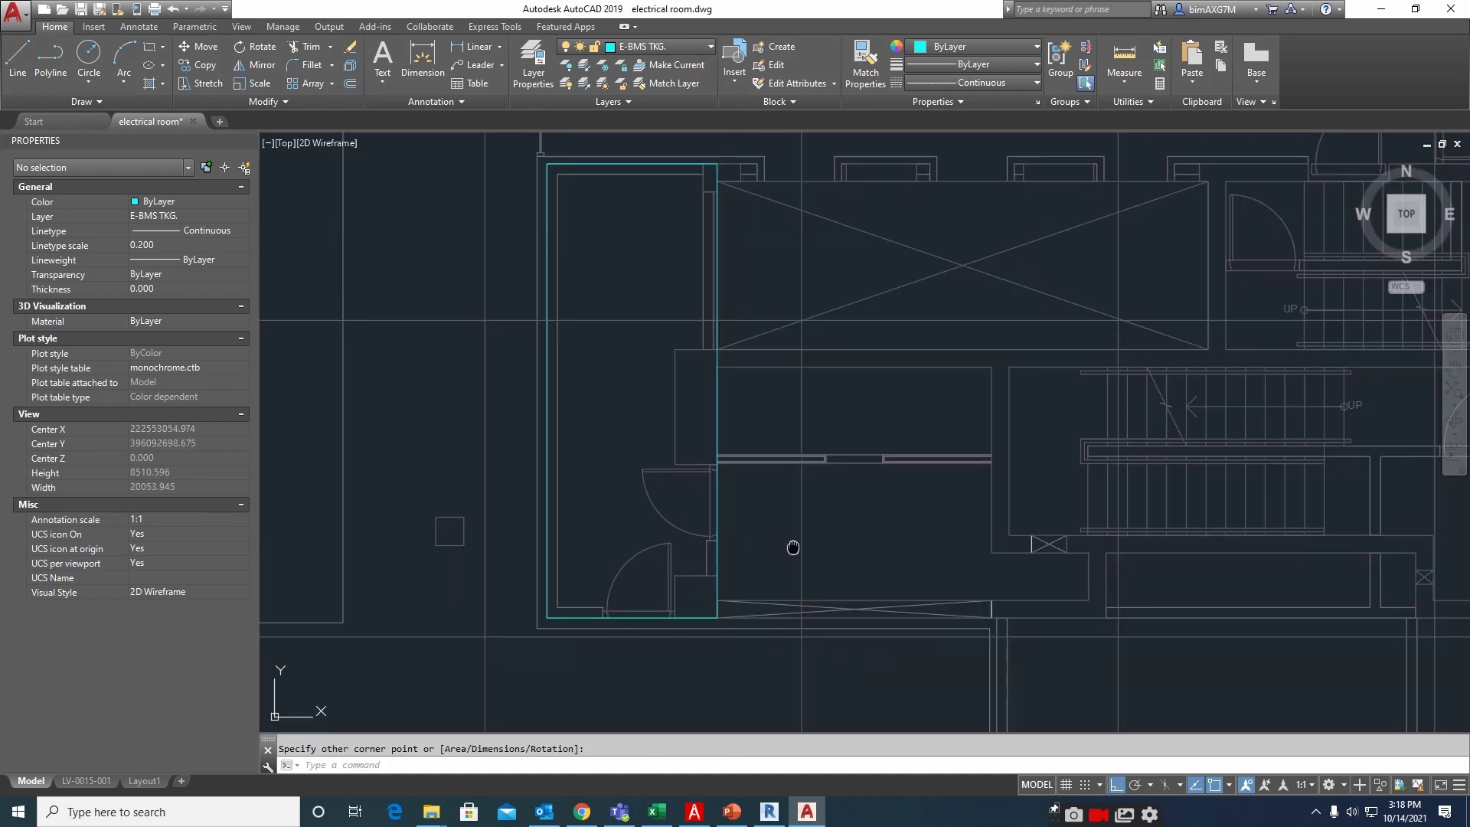
Draw a rectangle over the narrow vertical strip just west of the room containing tags B1.900.08.C60 and B1.900.09.C60
scroll(796, 550, "down", 6)
scroll(789, 374, "up", 4)
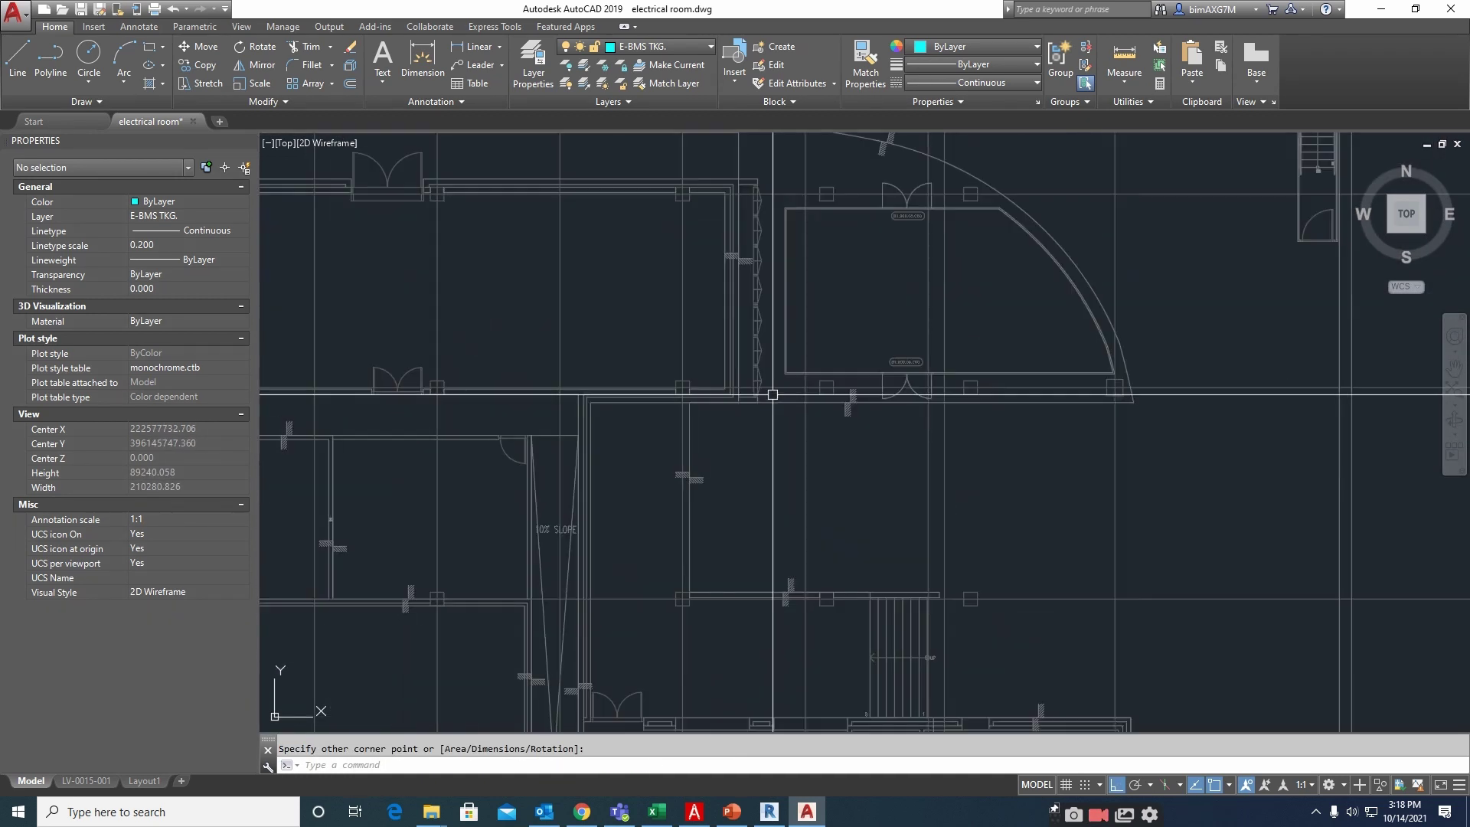
middle_click_drag(835, 349, 810, 500)
type("rec")
key("Return")
scroll(659, 242, "up", 4)
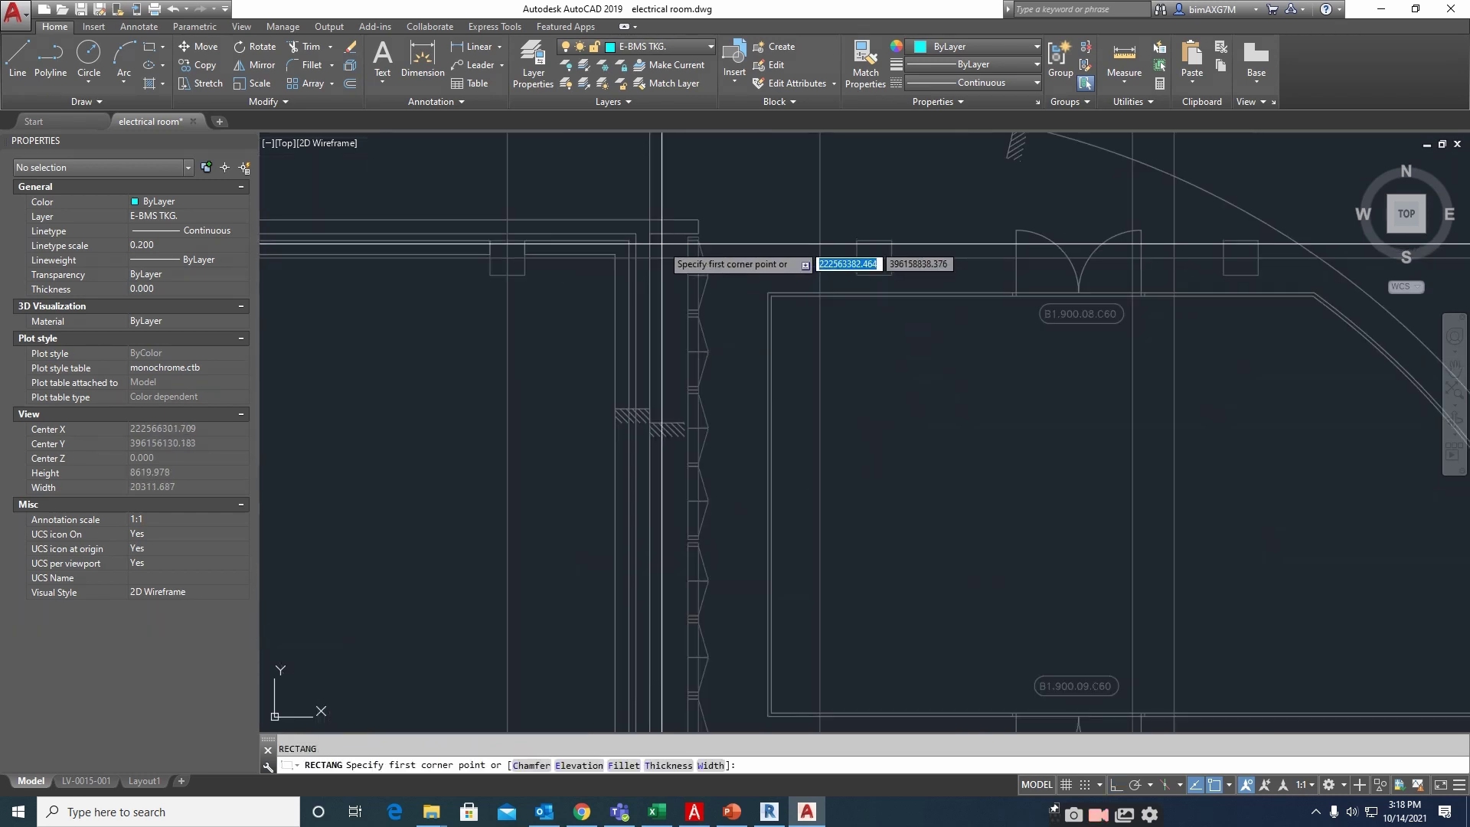
left_click(658, 234)
scroll(683, 316, "down", 4)
middle_click_drag(712, 547, 712, 532)
scroll(708, 617, "up", 2)
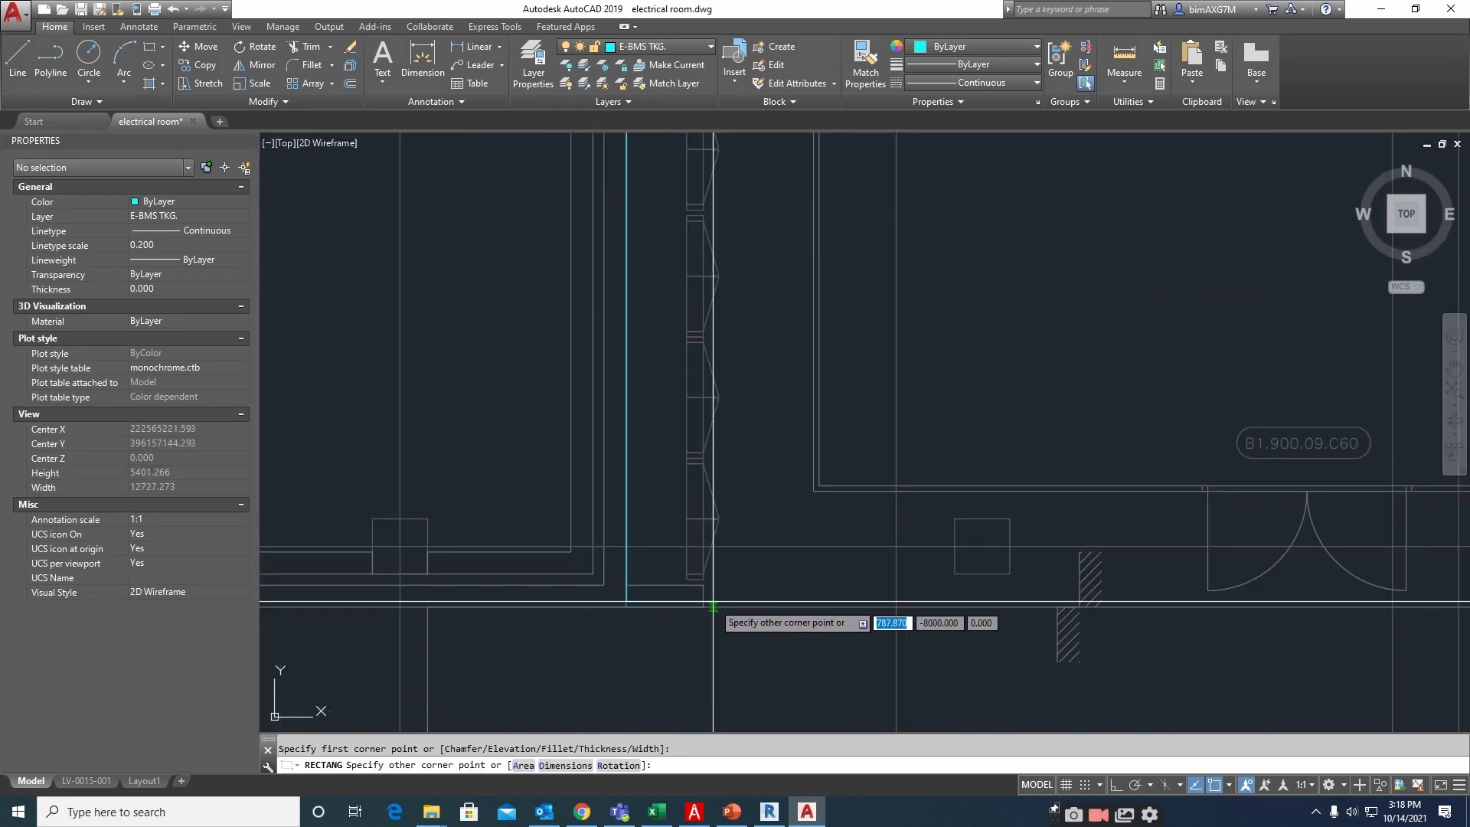
left_click(703, 585)
key("Escape")
Inspect the vertical CT 600 STRETCH block and measure the width of the horizontal tray beside it with a linear dimension
scroll(771, 553, "down", 10)
scroll(624, 557, "up", 4)
middle_click_drag(513, 580, 574, 511)
scroll(574, 511, "up", 12)
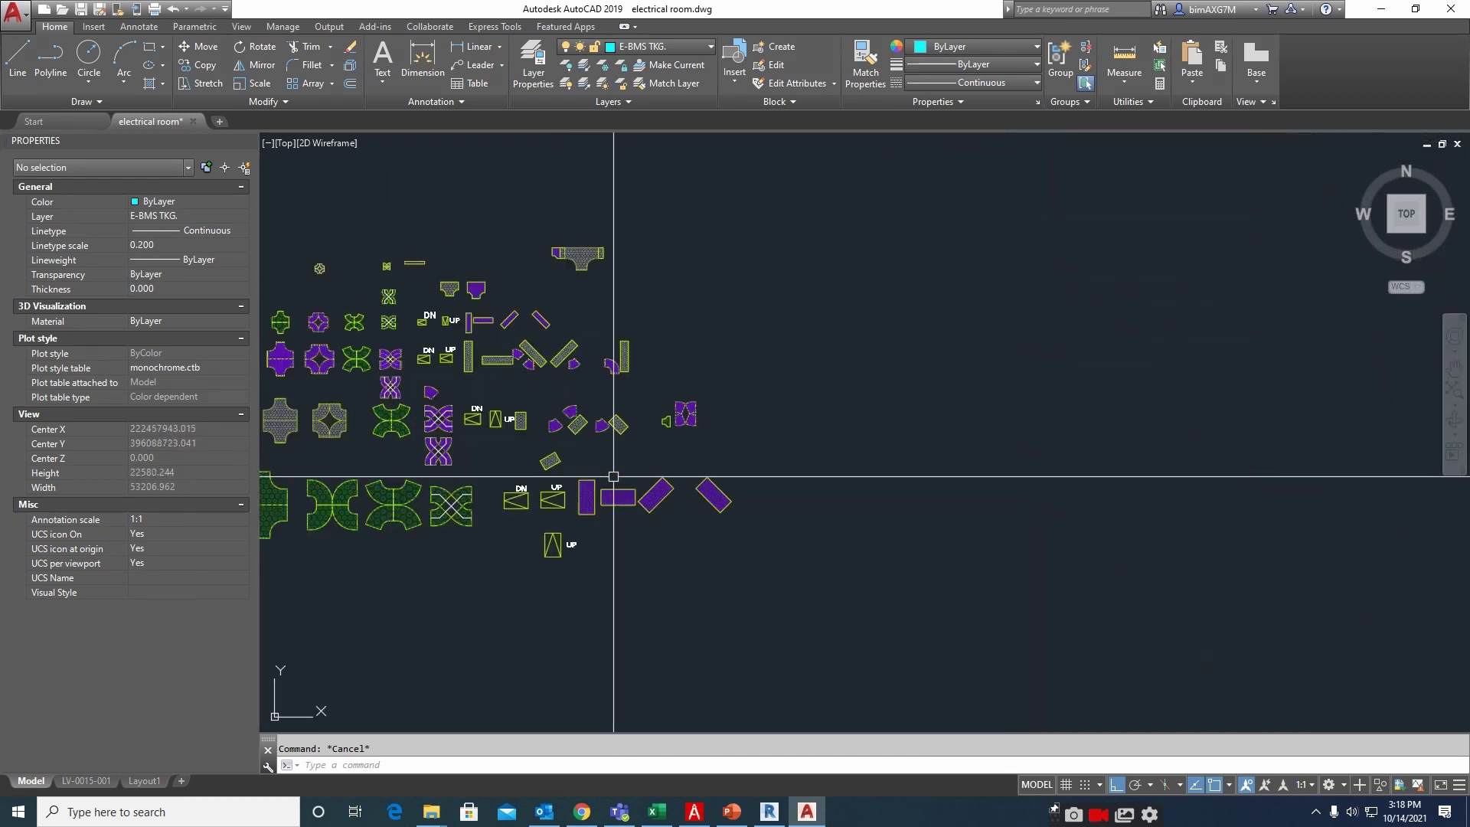
left_click(565, 547)
middle_click_drag(571, 575, 574, 564)
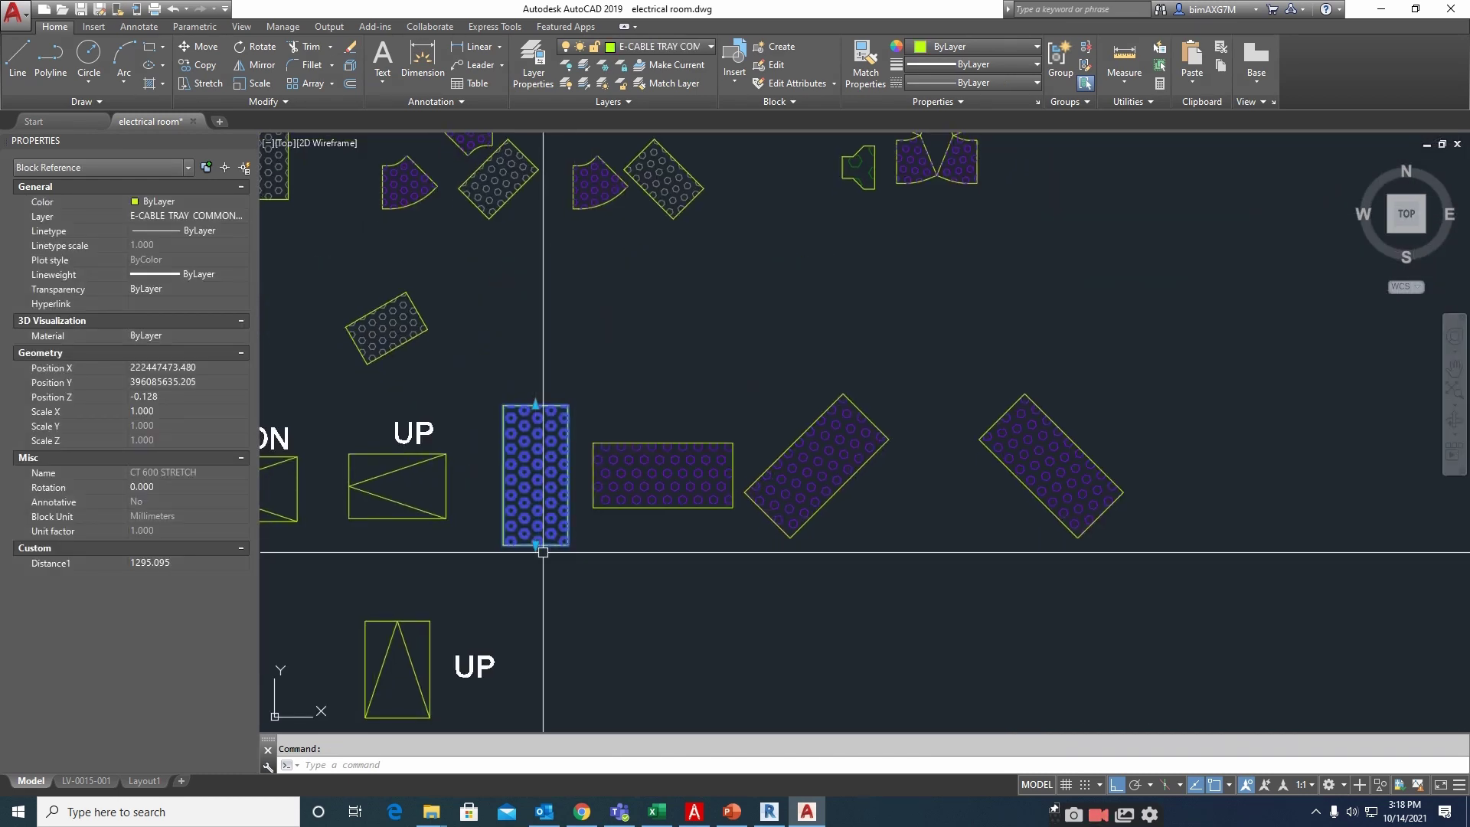
key("Escape")
type("d")
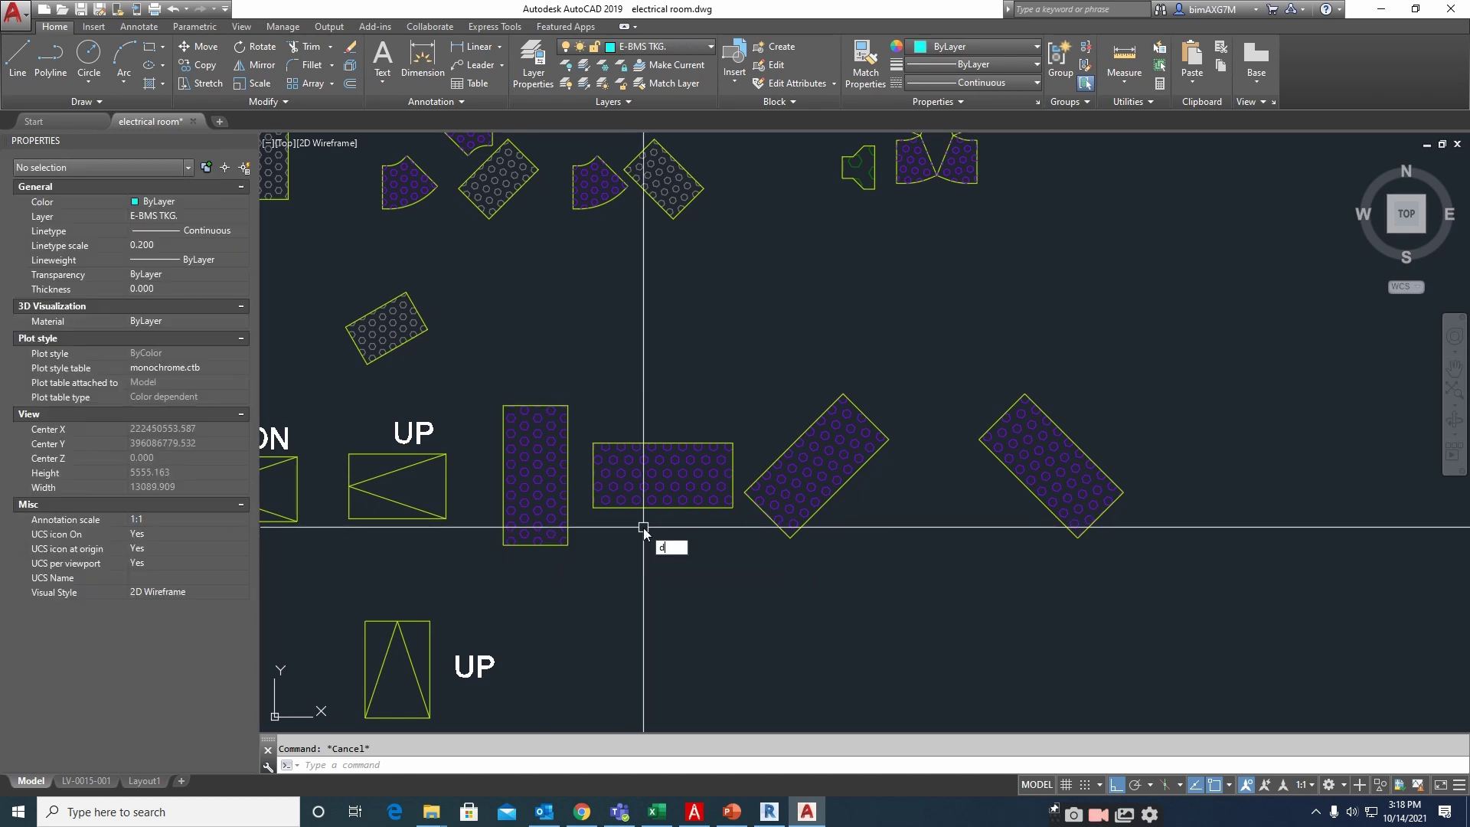
type("li")
key("Return")
left_click(663, 475)
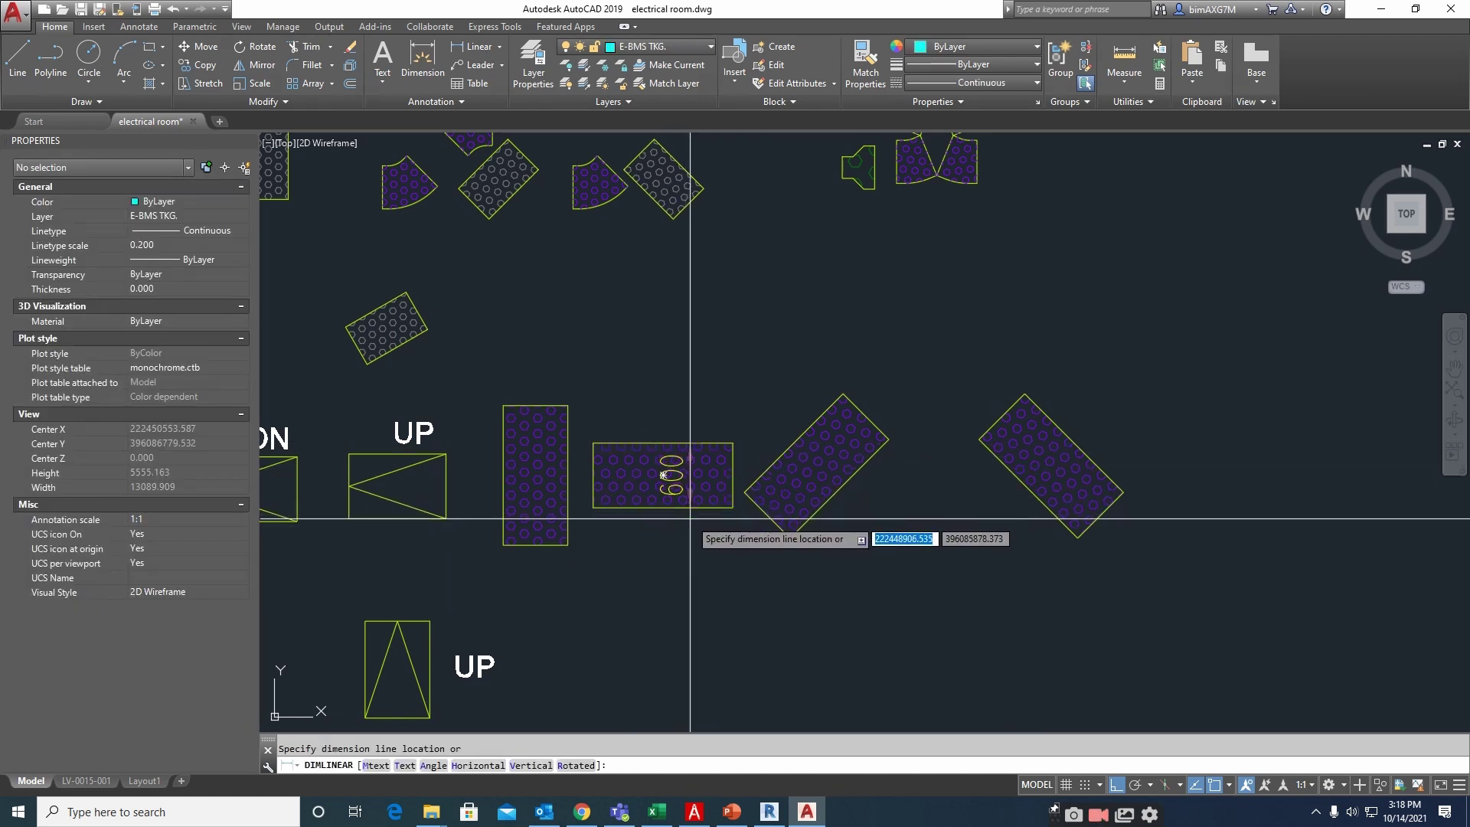
key("Escape")
type("c")
key("Return")
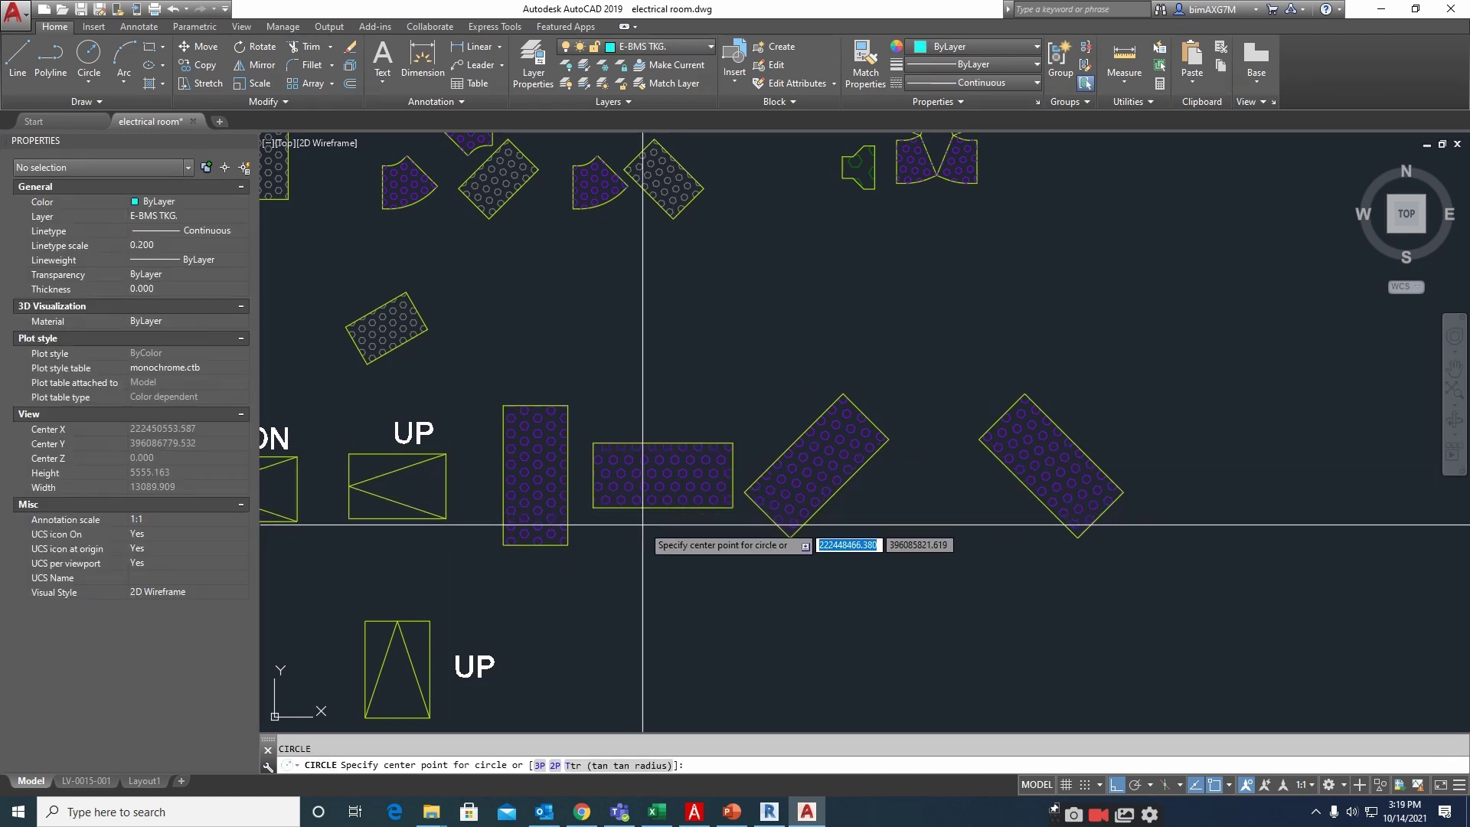
left_click(605, 502)
key("Return")
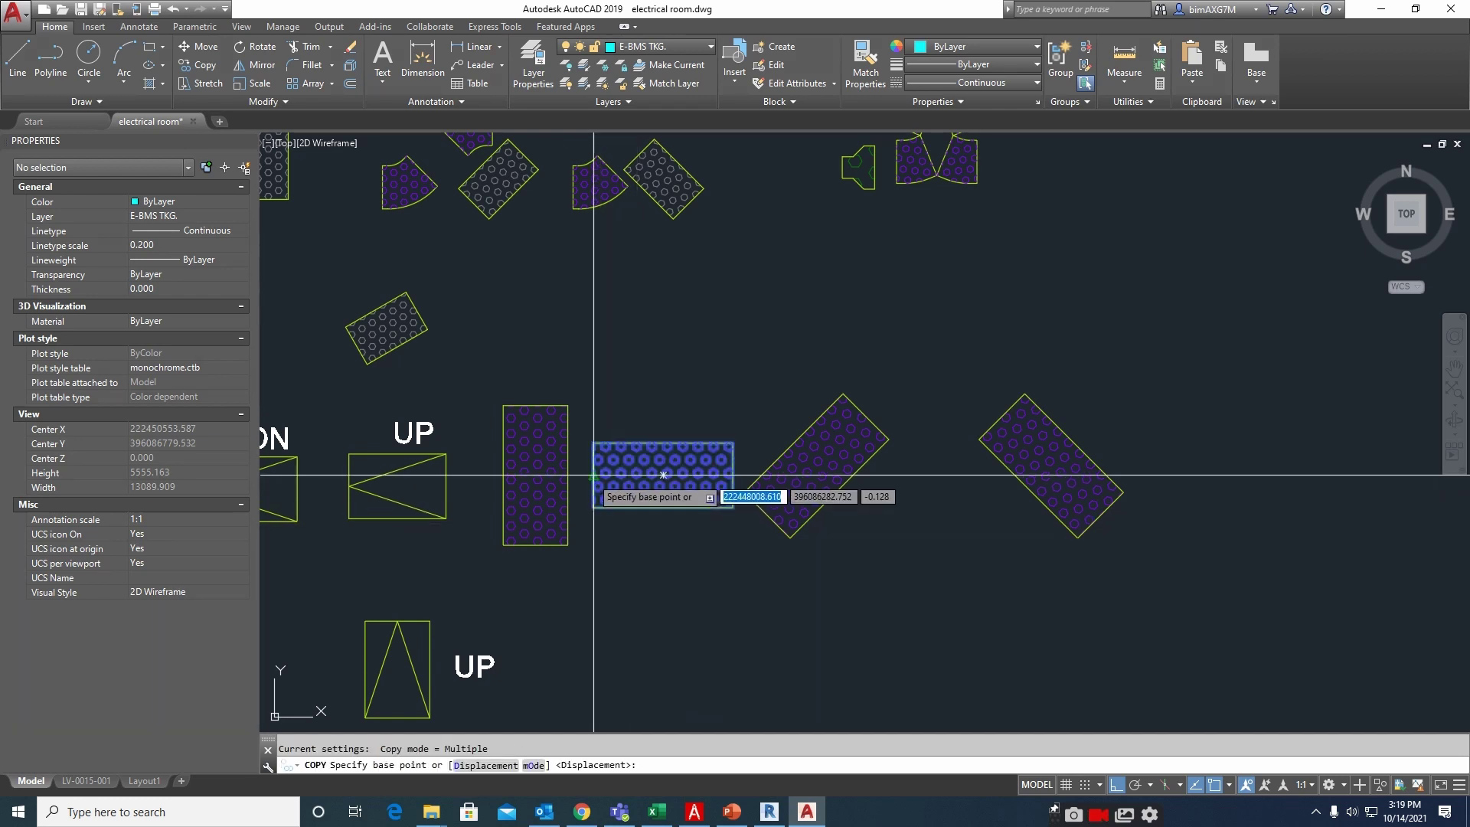
left_click(663, 474)
scroll(553, 505, "down", 5)
key("Escape")
Move the whole cable tray and trunking block library horizontally from the west side to the east side of the floor plan
type("m")
key("Return")
scroll(523, 410, "down", 3)
left_click(427, 392)
left_click(567, 479)
type("m")
key("Return")
left_click(543, 480)
left_click(1032, 481)
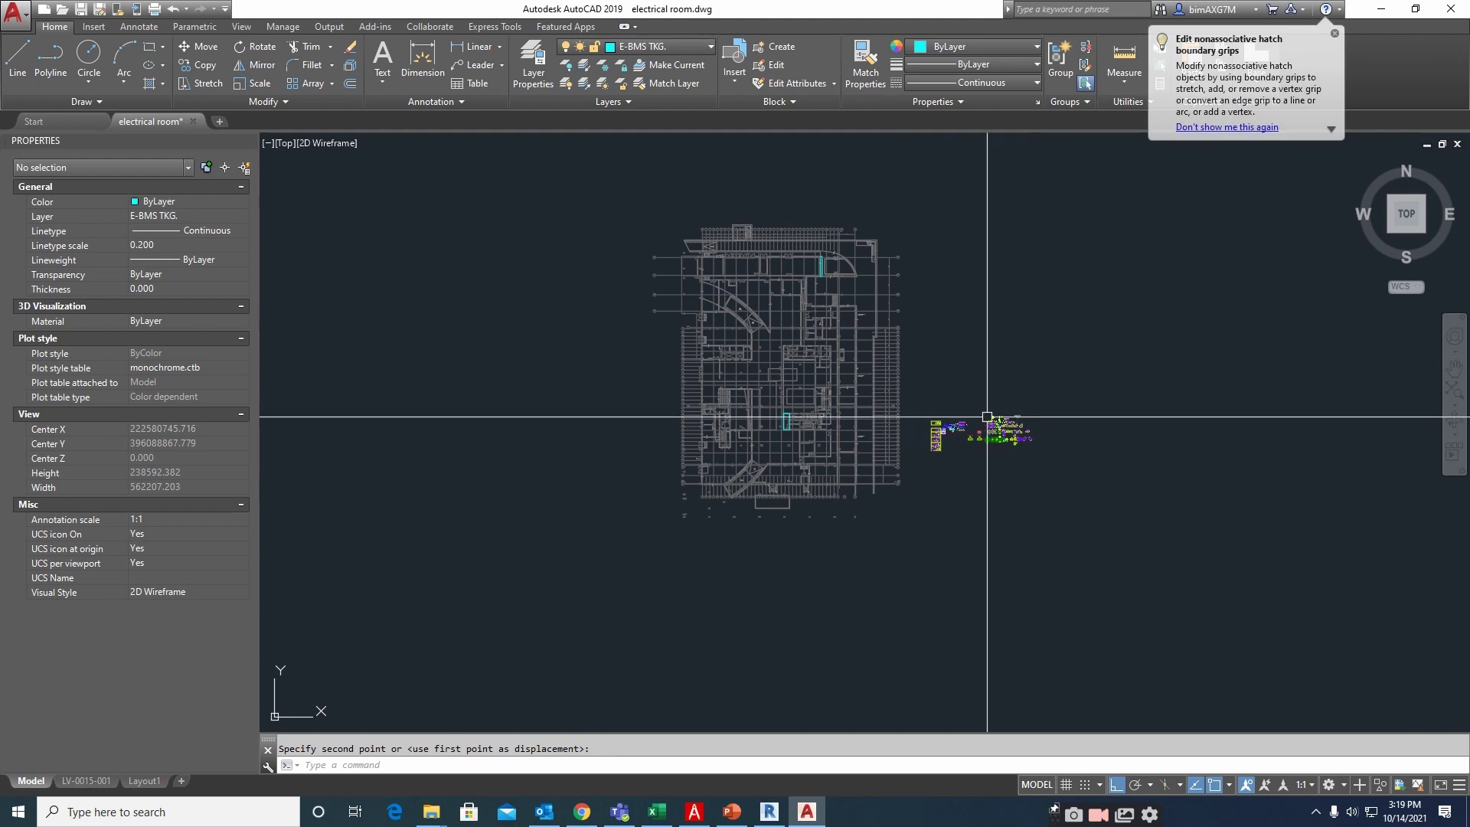
Review the fitting rows, framed size groups and trunking symbols of the library at its location east of the plan
scroll(987, 417, "up", 15)
middle_click_drag(957, 443, 947, 501)
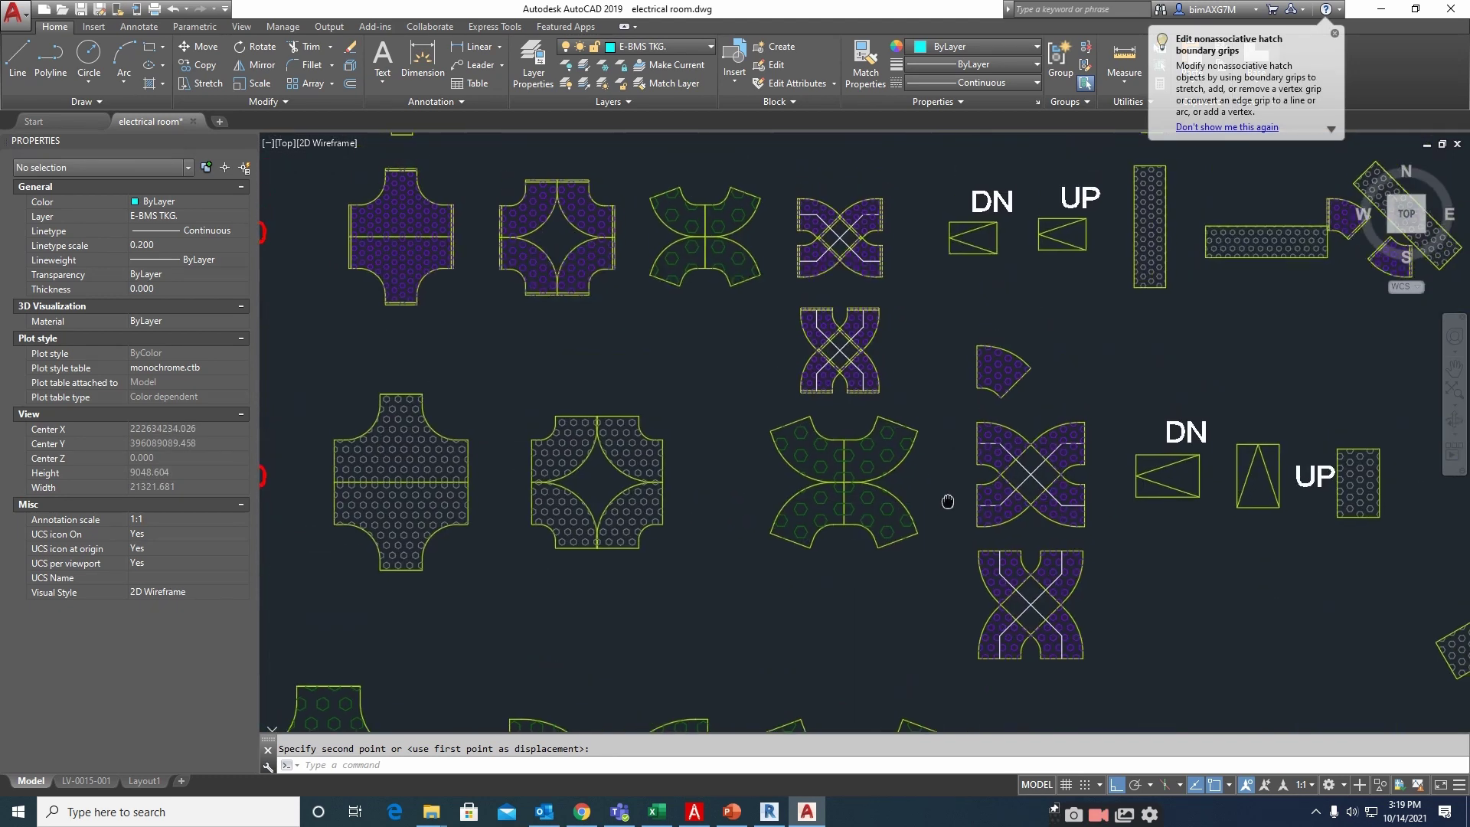
scroll(947, 501, "down", 5)
mouse_move(728, 484)
middle_mouse_down()
mouse_move(869, 470)
mouse_move(832, 504)
middle_mouse_up()
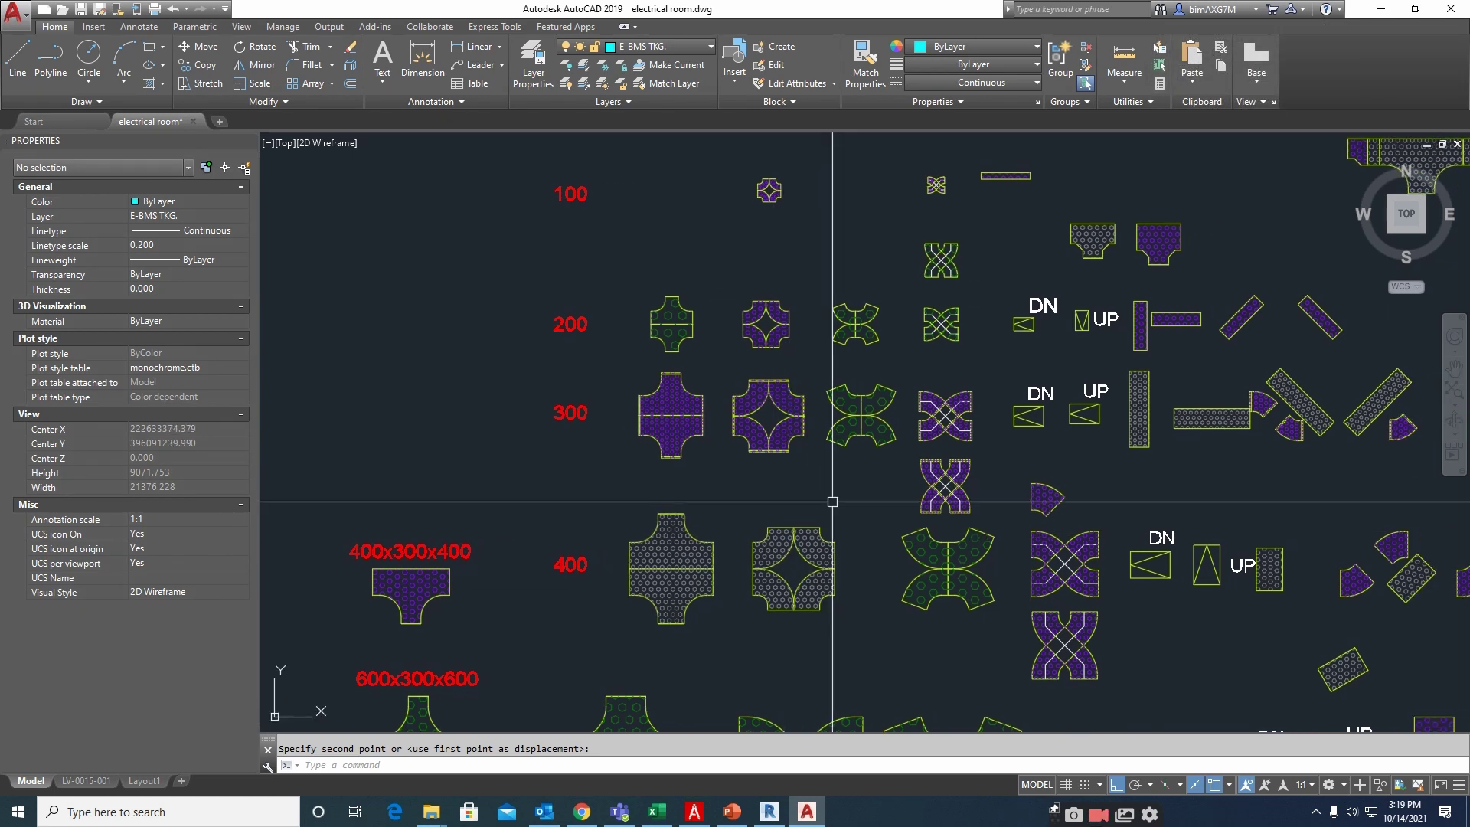
scroll(832, 501, "down", 2)
middle_click_drag(755, 641, 1064, 562)
scroll(580, 433, "up", 6)
scroll(686, 456, "down", 4)
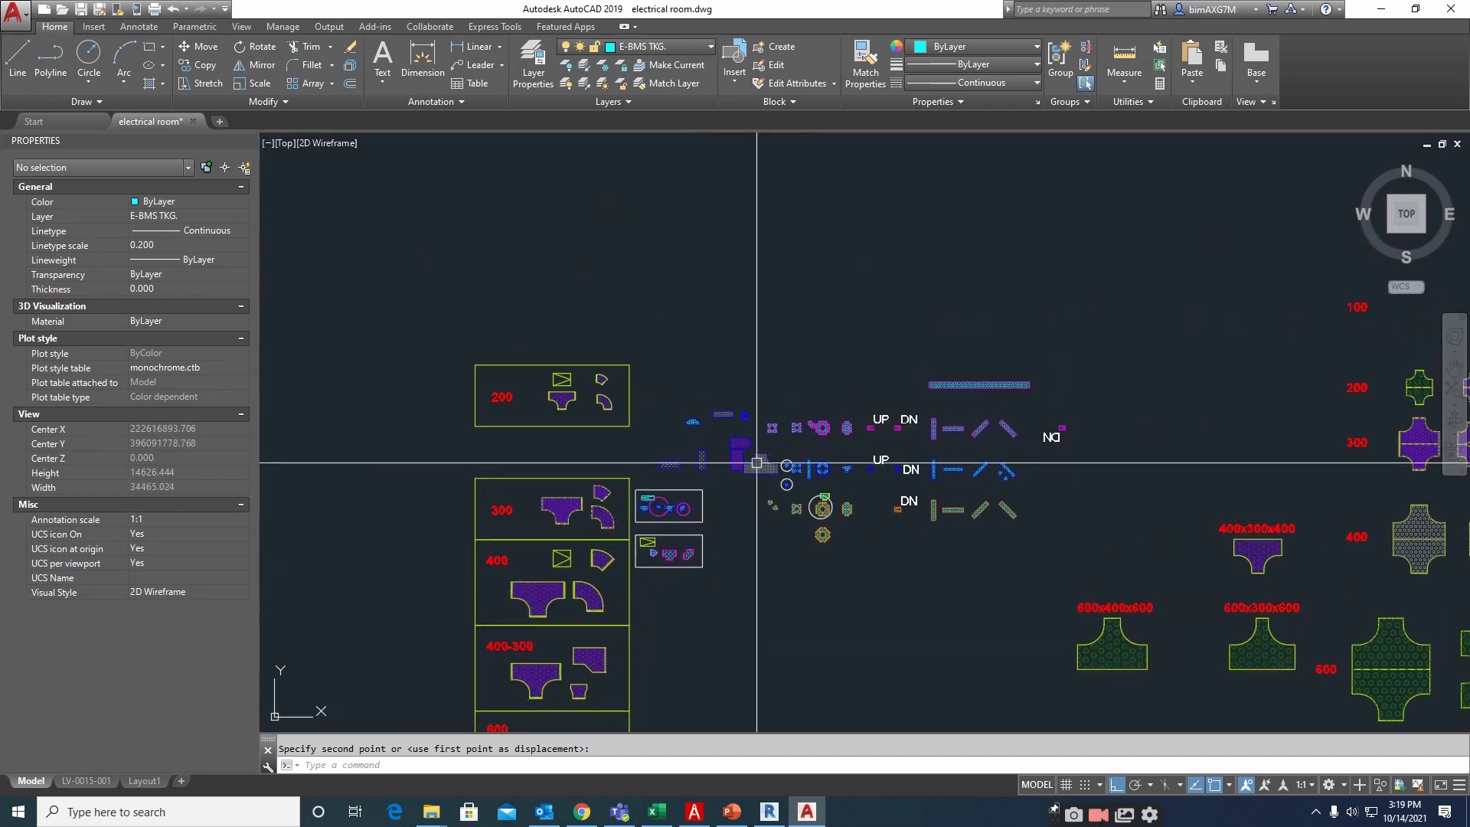
scroll(769, 466, "up", 6)
scroll(767, 465, "down", 4)
scroll(748, 420, "up", 8)
scroll(801, 498, "down", 6)
scroll(892, 482, "up", 3)
scroll(590, 443, "down", 9)
scroll(887, 502, "up", 7)
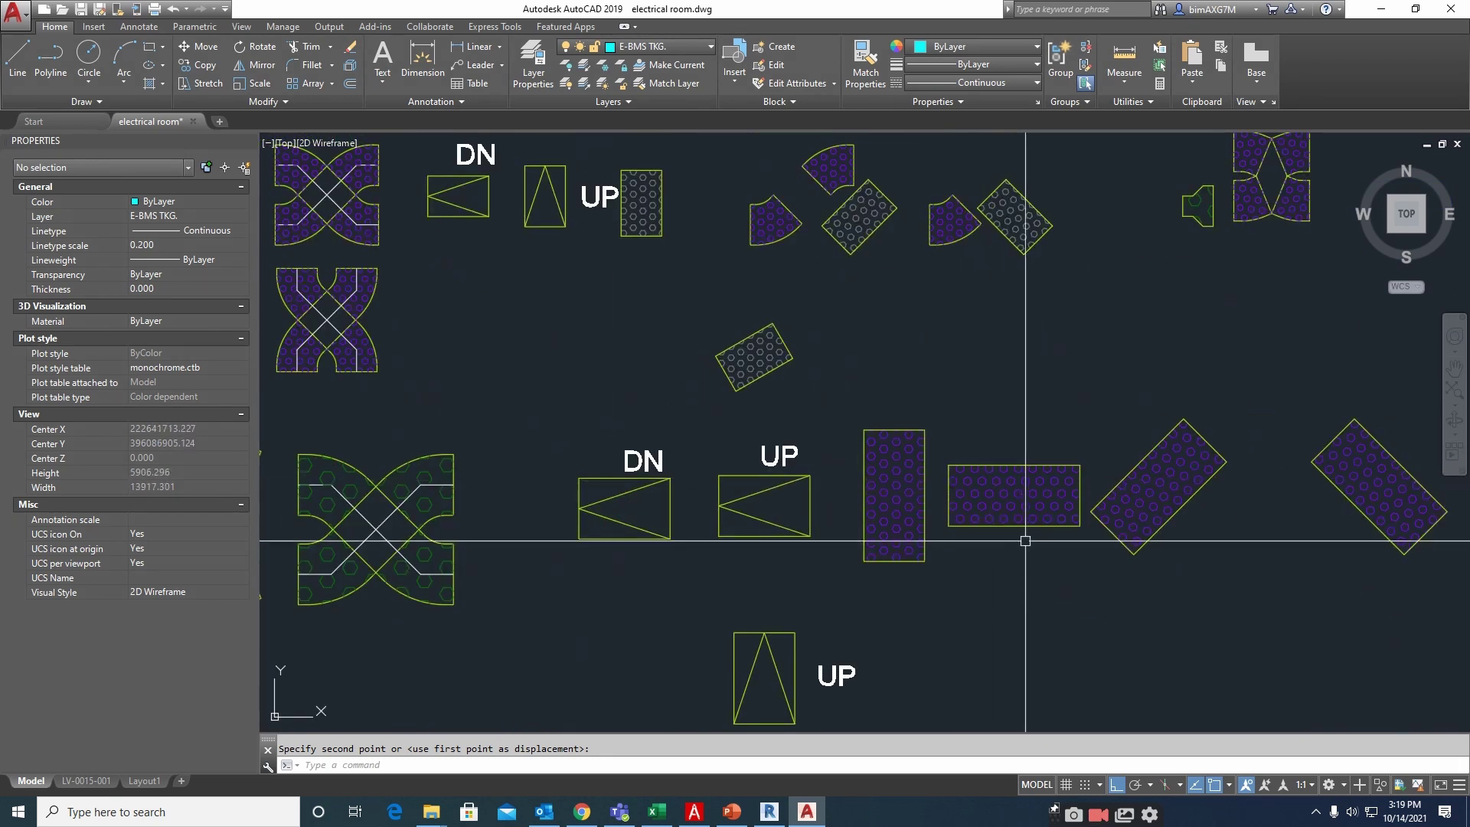
type("c")
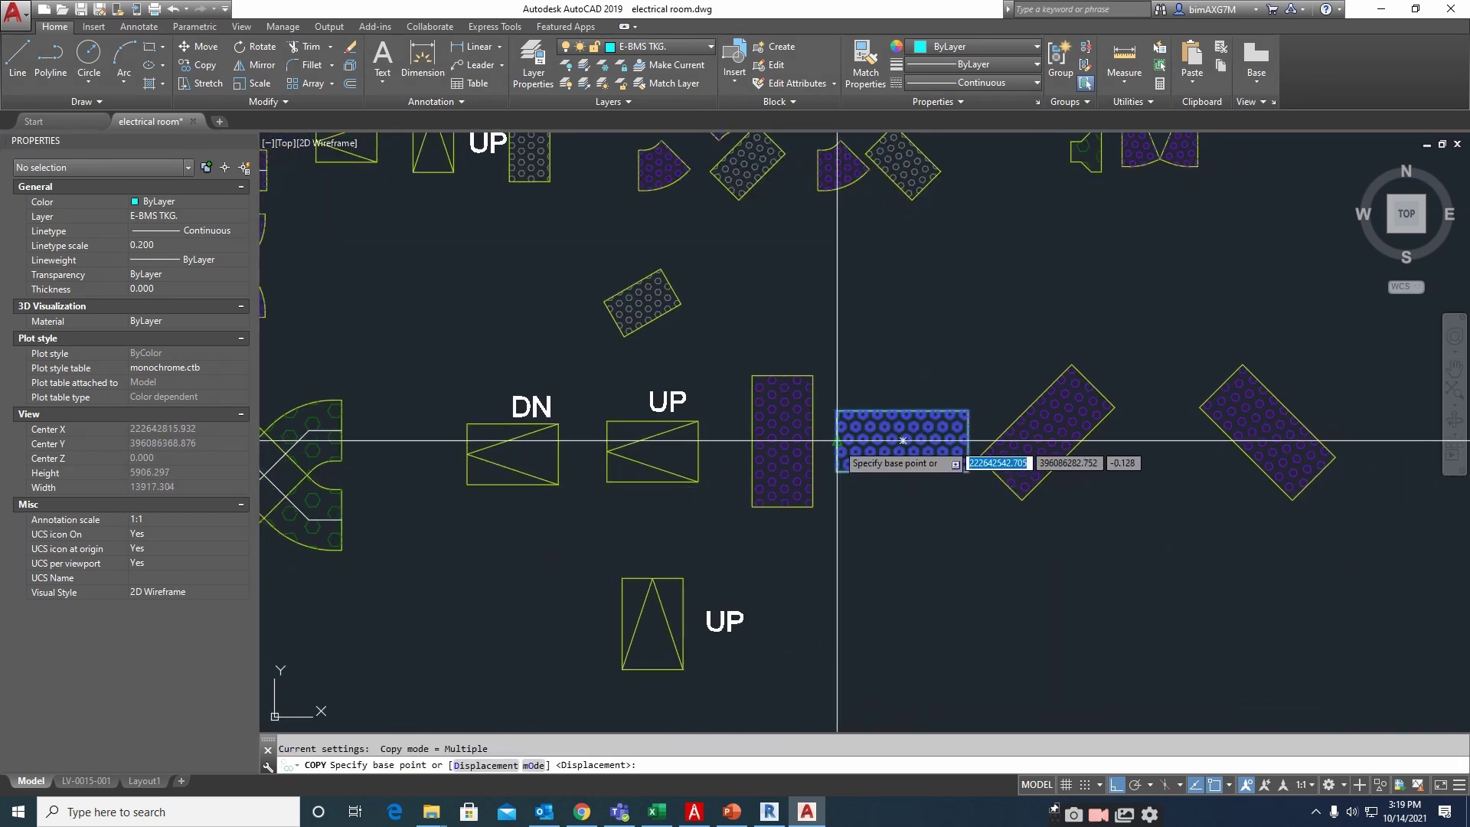
left_click(837, 441)
scroll(837, 452, "down", 8)
scroll(617, 482, "up", 8)
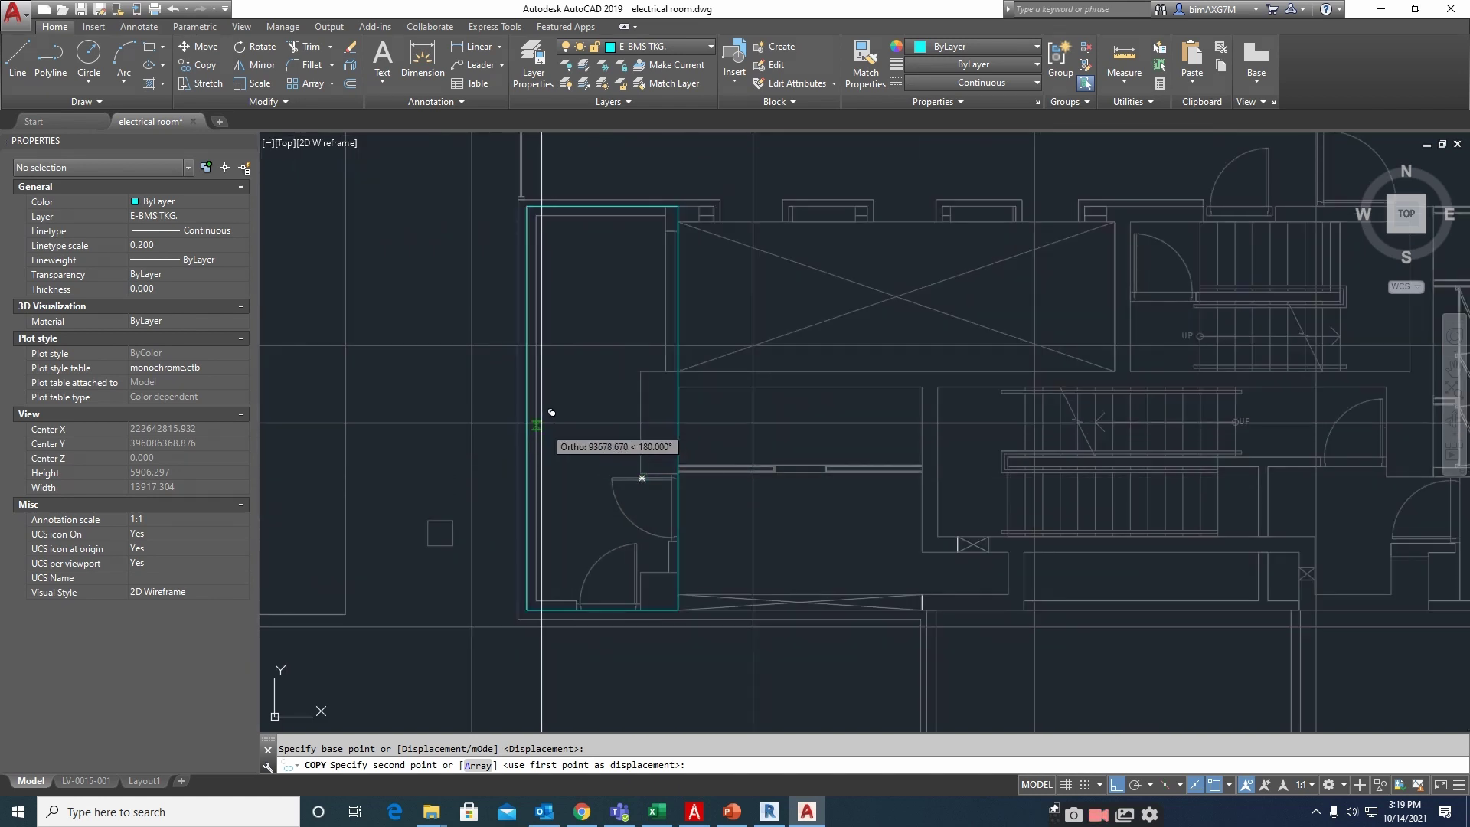
scroll(827, 467, "down", 10)
key("Escape")
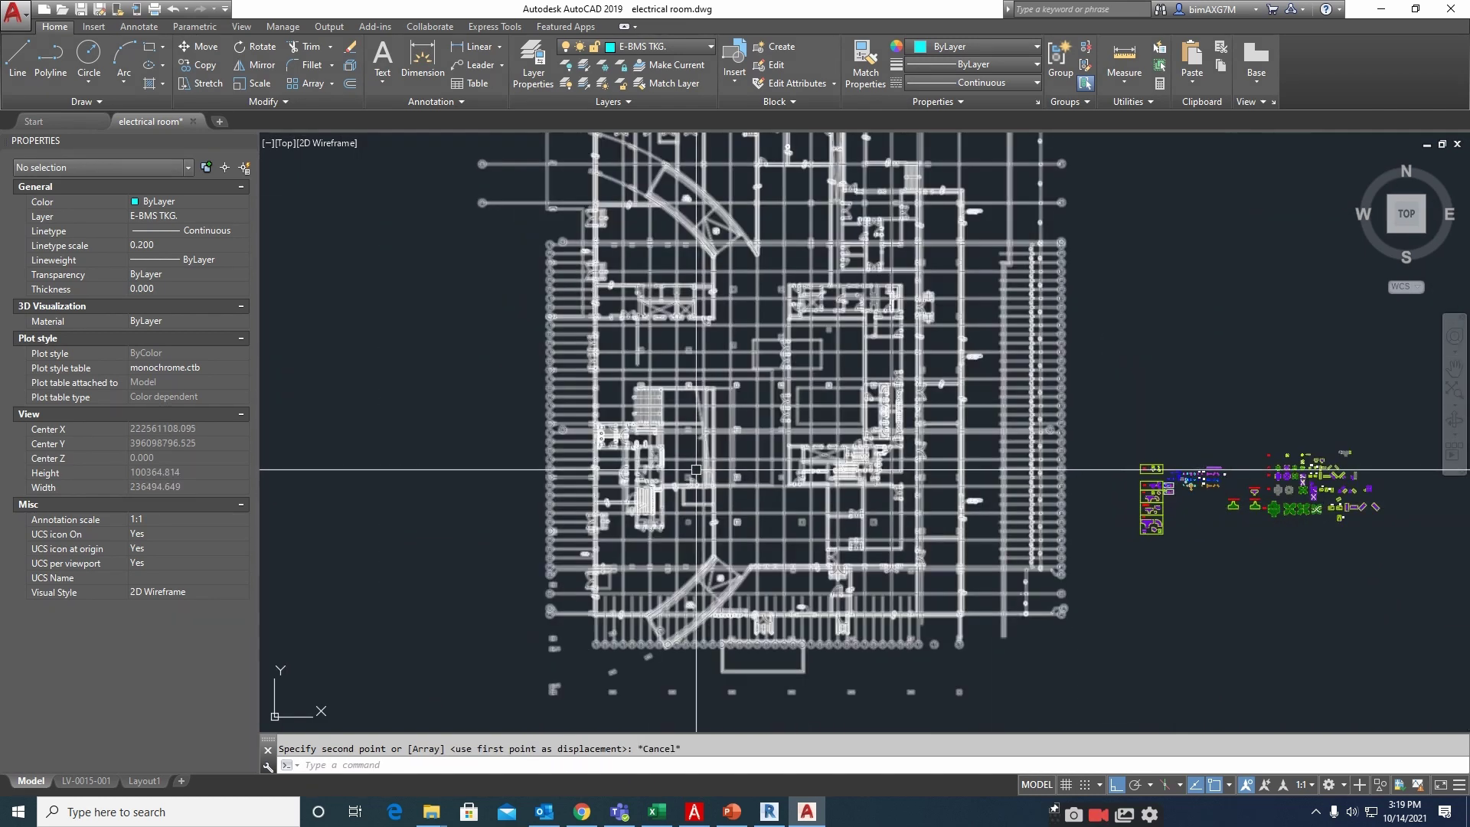
Copy the lower blue equipment block from the annotated layout's electrical cabinet room to the matching cyan-outlined room on the bare plan with Ortho off
scroll(804, 460, "up", 4)
scroll(707, 486, "down", 18)
scroll(507, 479, "up", 17)
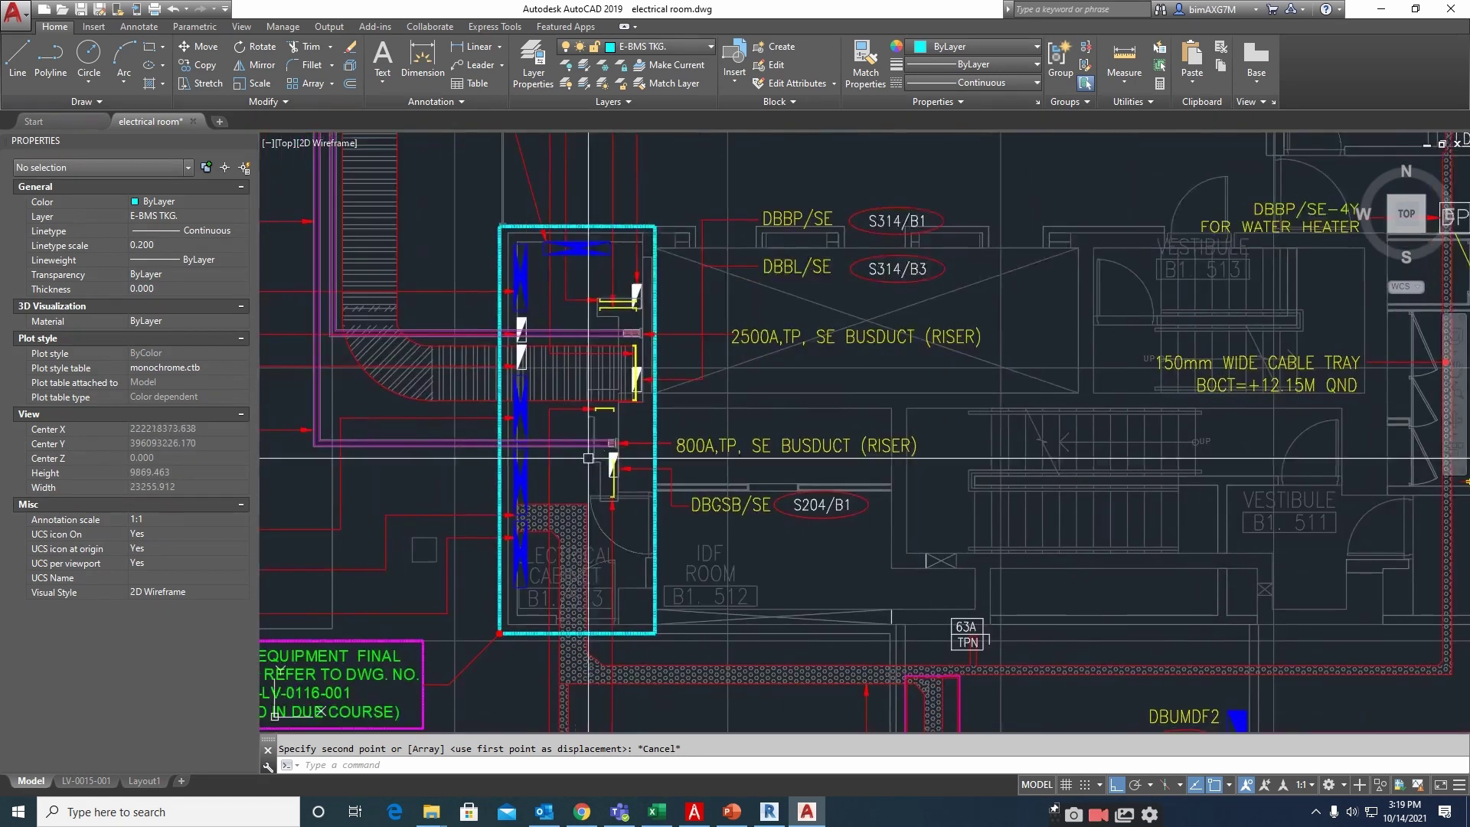
scroll(543, 467, "up", 2)
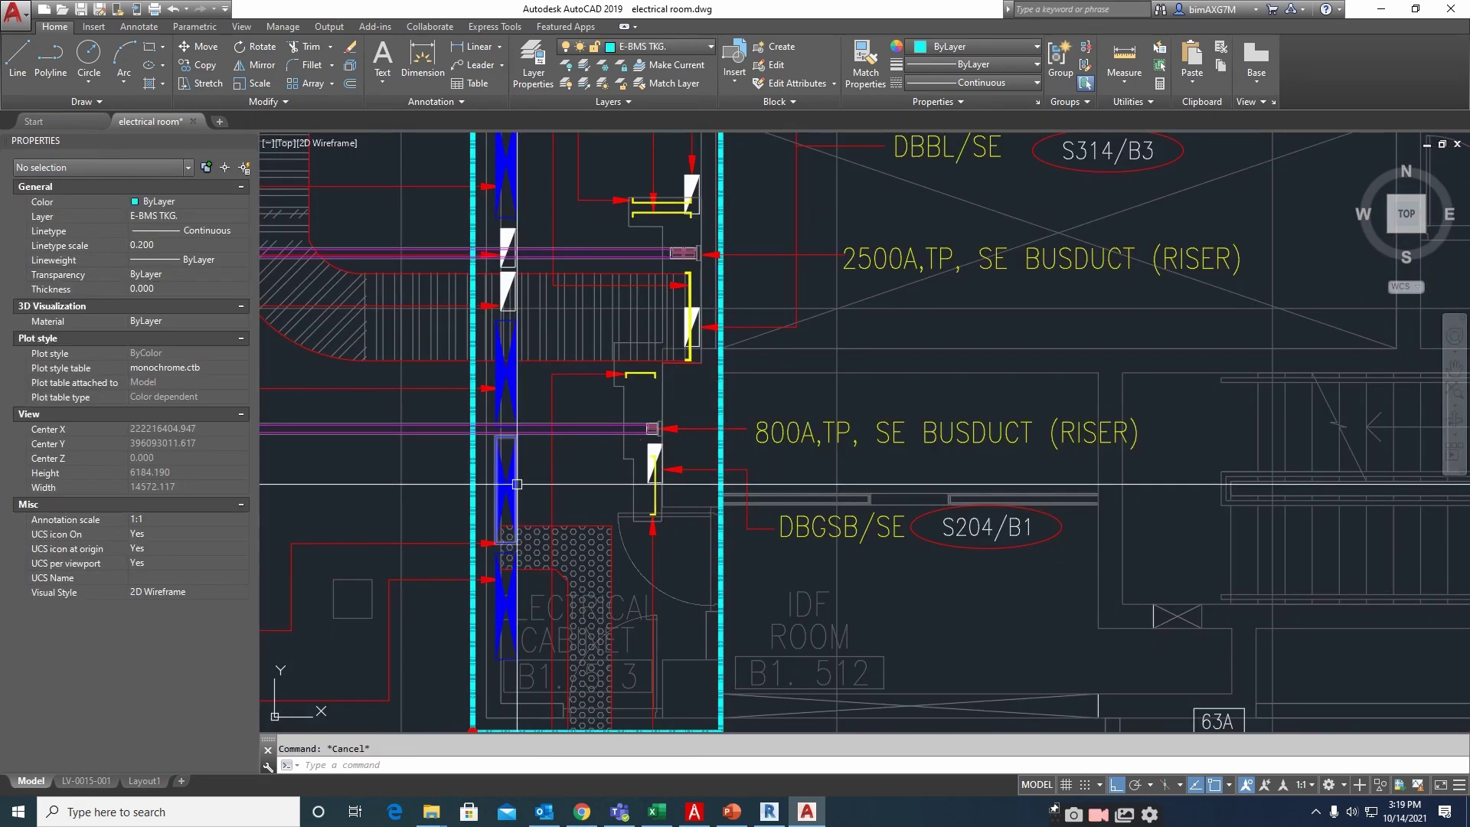
scroll(409, 506, "down", 12)
scroll(846, 482, "up", 14)
key("F8")
scroll(850, 479, "up", 5)
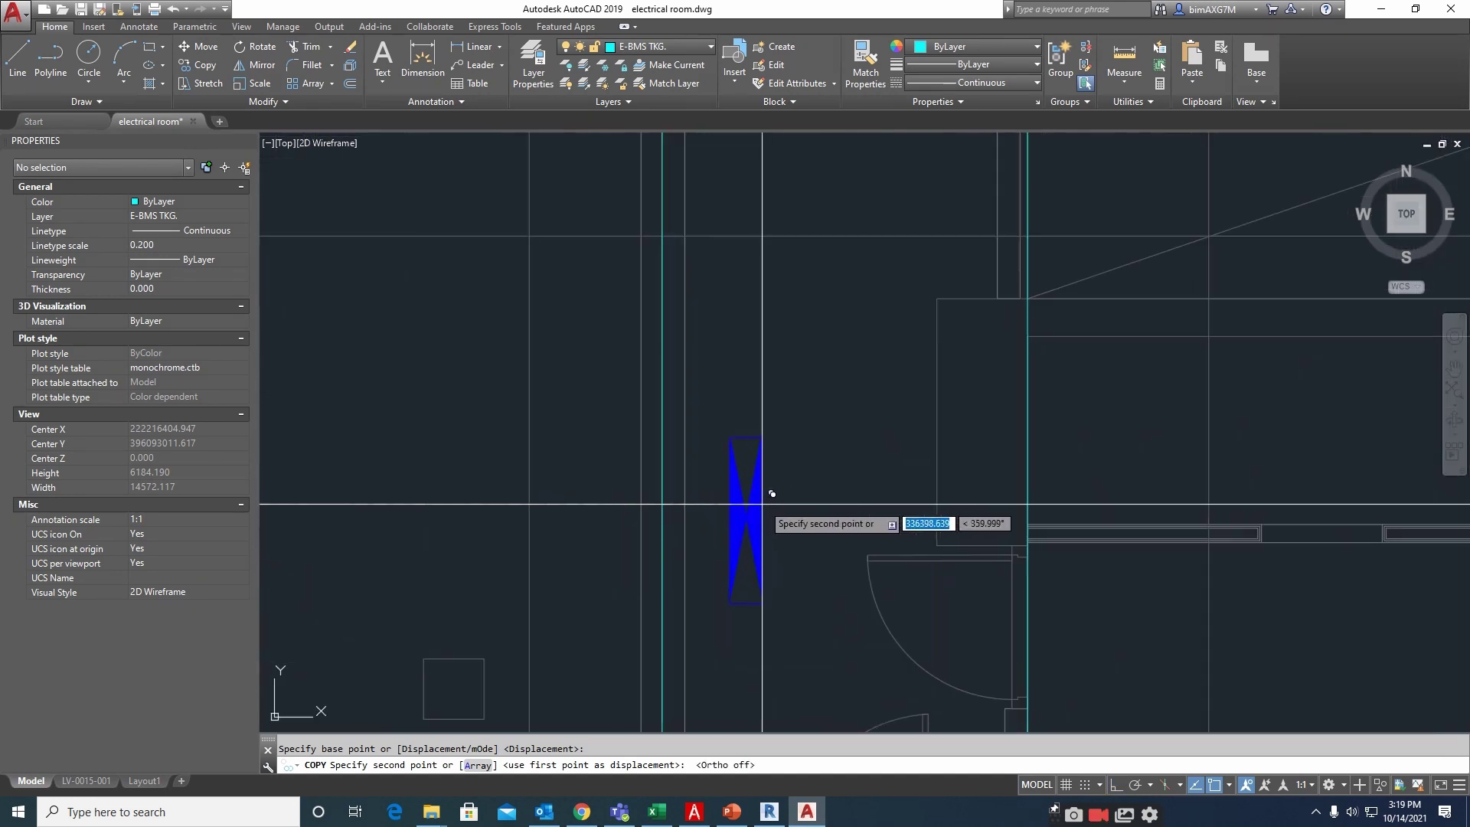
Move the copied blue equipment block against the inner west wall of the cyan-outlined room
middle_click_drag(773, 536, 832, 369)
key("space")
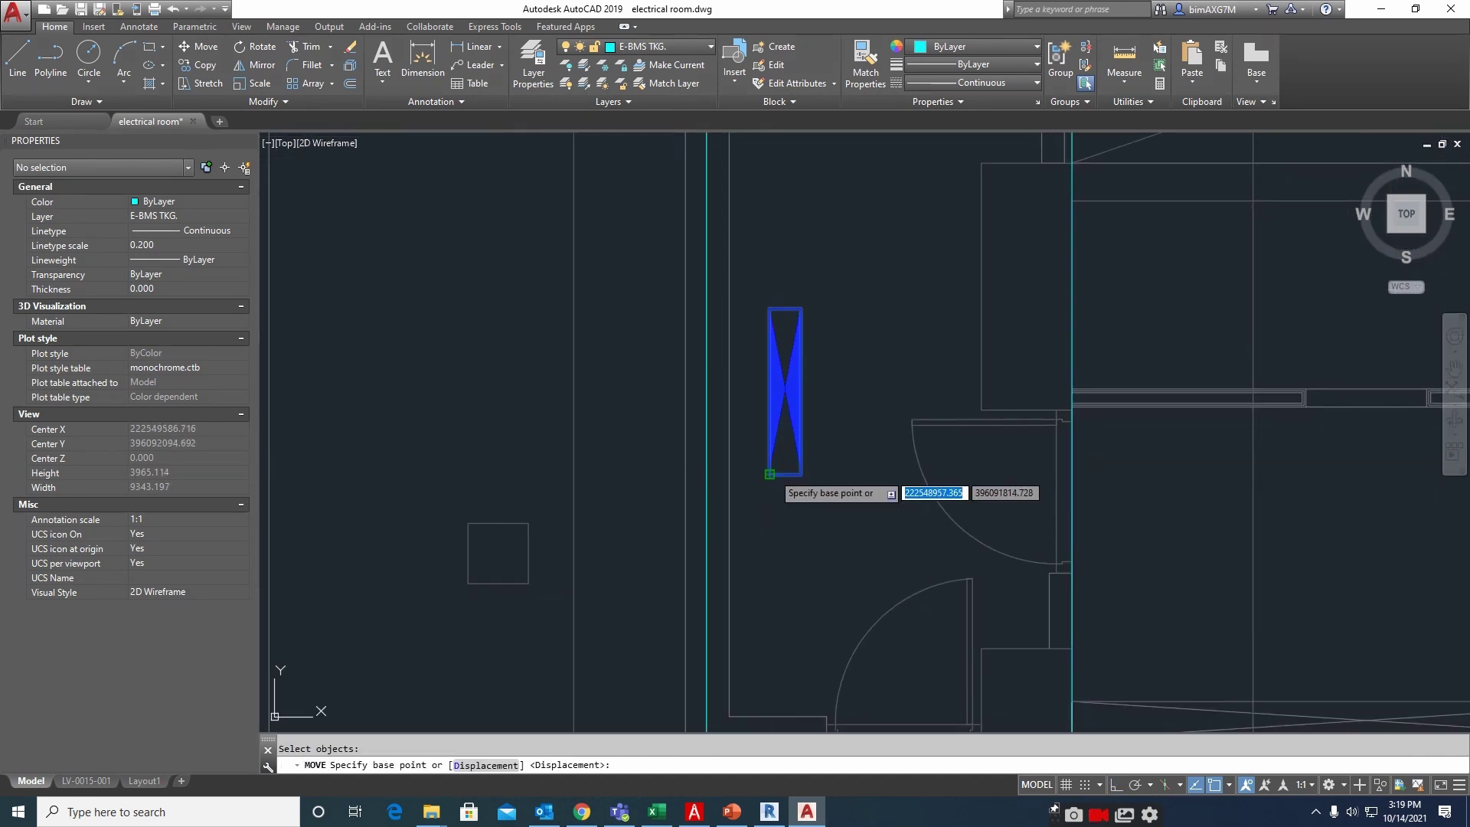
scroll(622, 441, "down", 13)
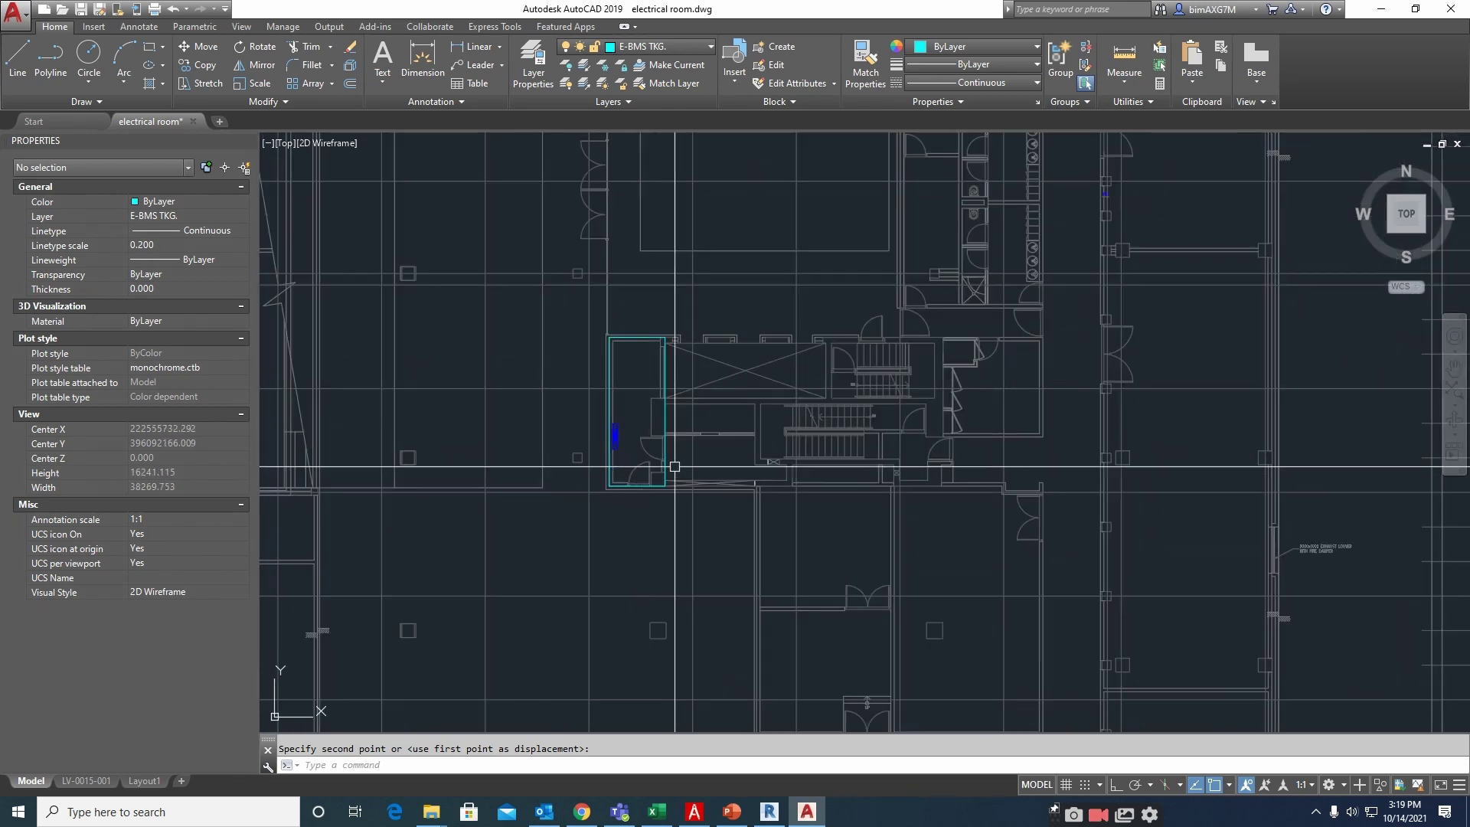
Copy the white half-filled panel symbol from the annotated electrical cabinet room to the narrow cyan-outlined strip on the bare plan
scroll(469, 519, "down", 10)
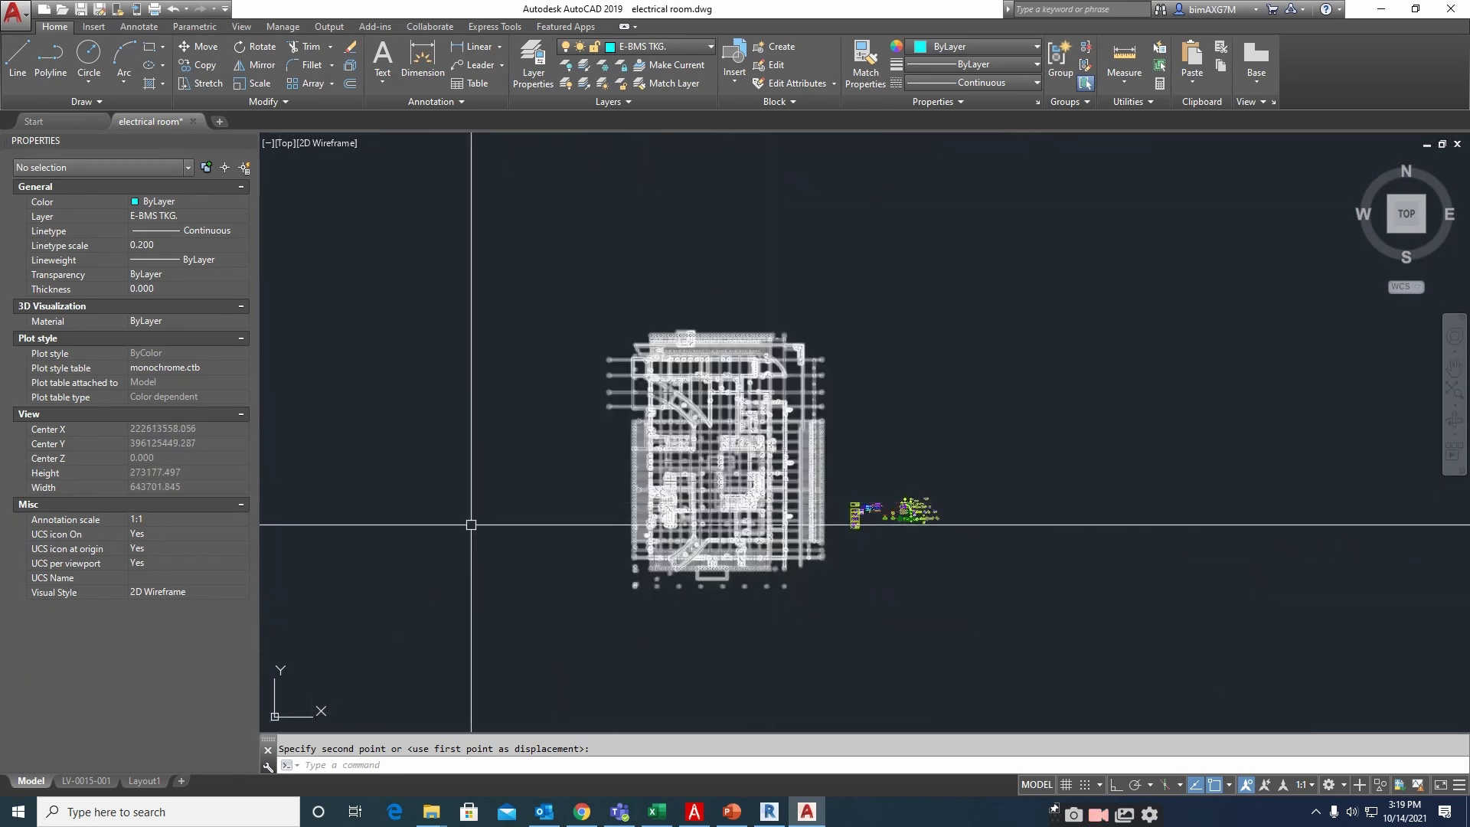
scroll(398, 492, "up", 8)
scroll(398, 493, "up", 12)
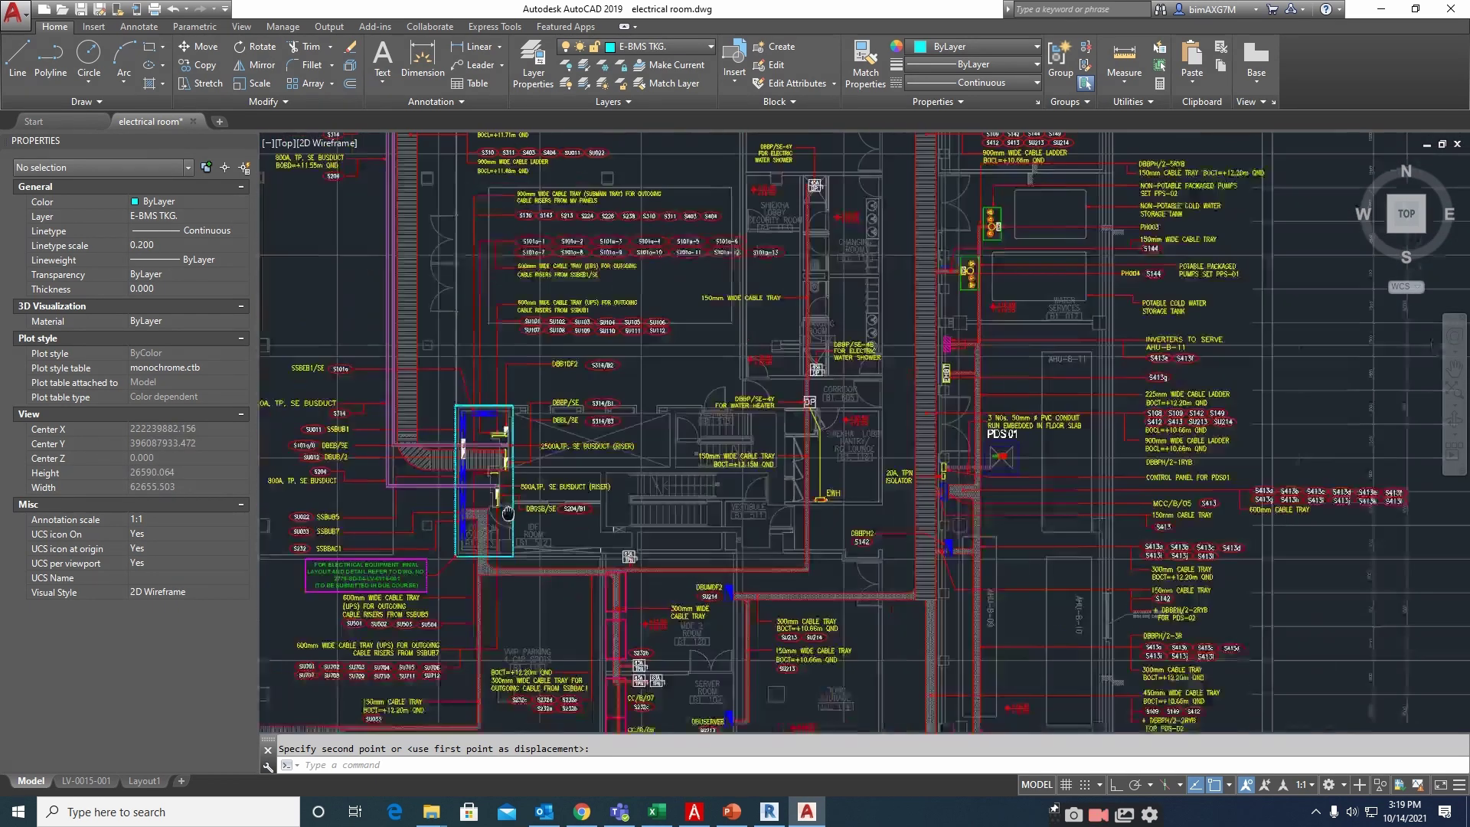
scroll(639, 475, "up", 8)
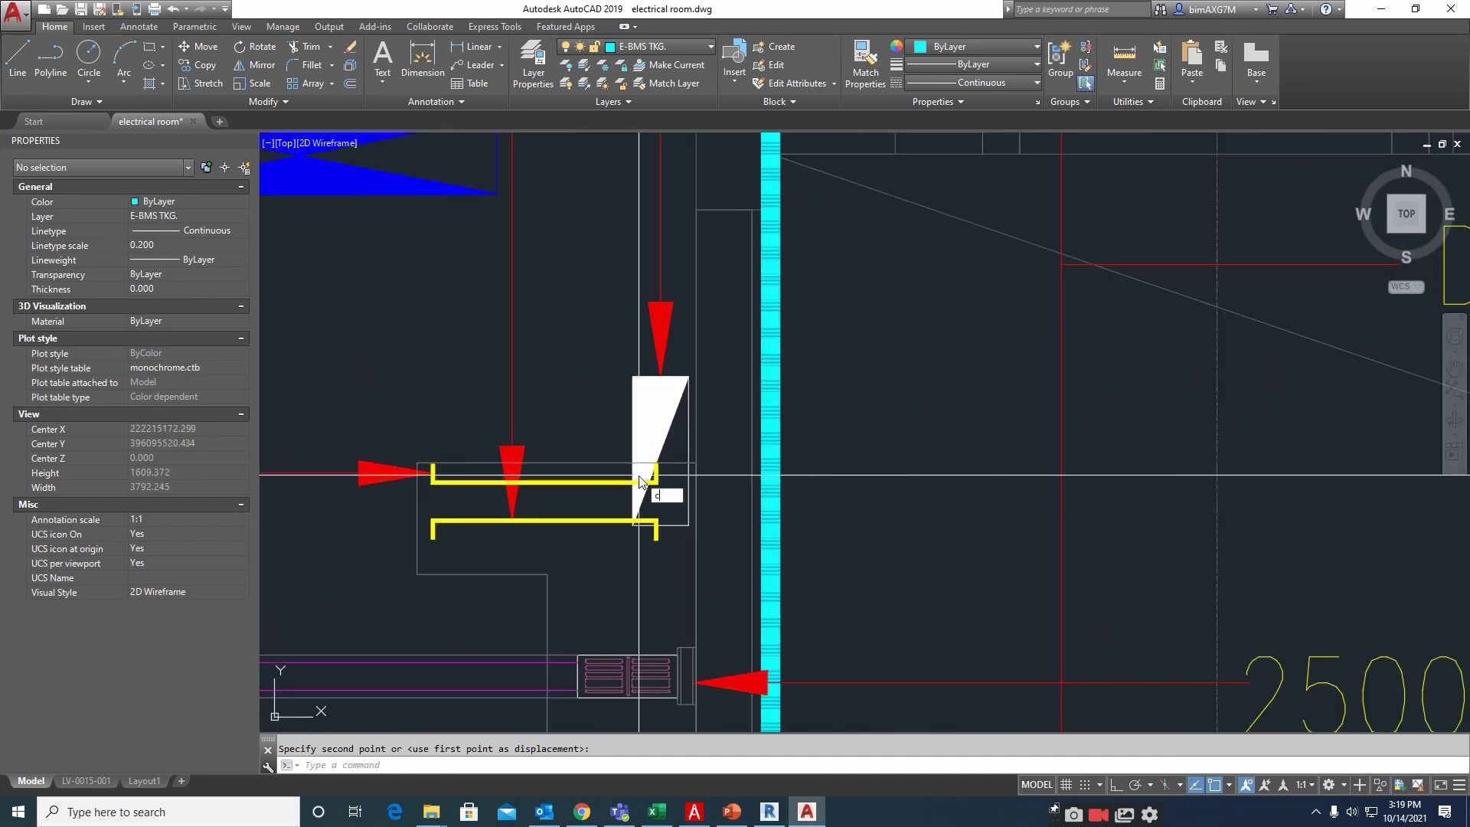
left_click(680, 375)
scroll(680, 375, "down", 12)
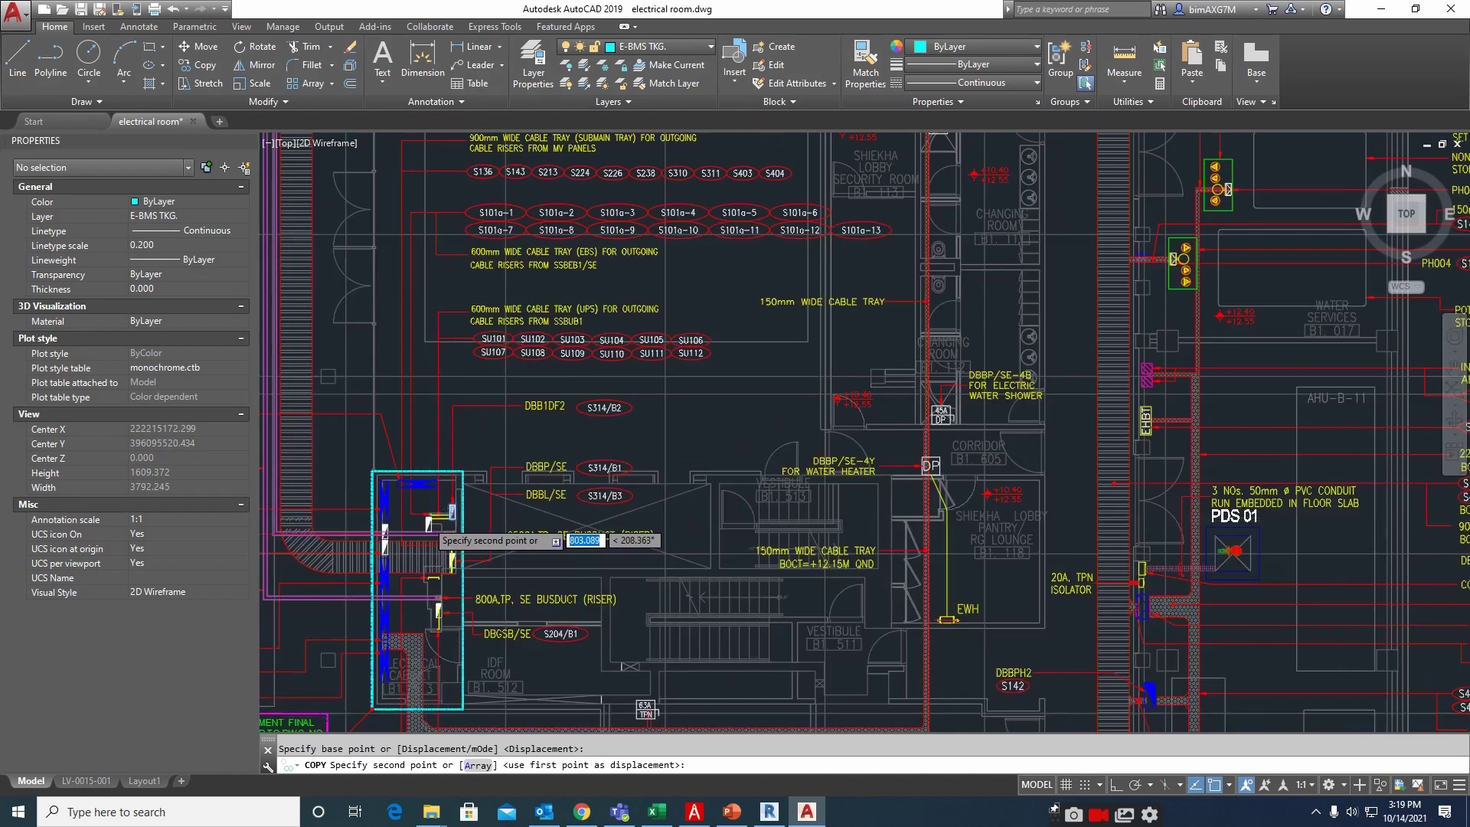
scroll(937, 460, "up", 8)
scroll(935, 419, "up", 5)
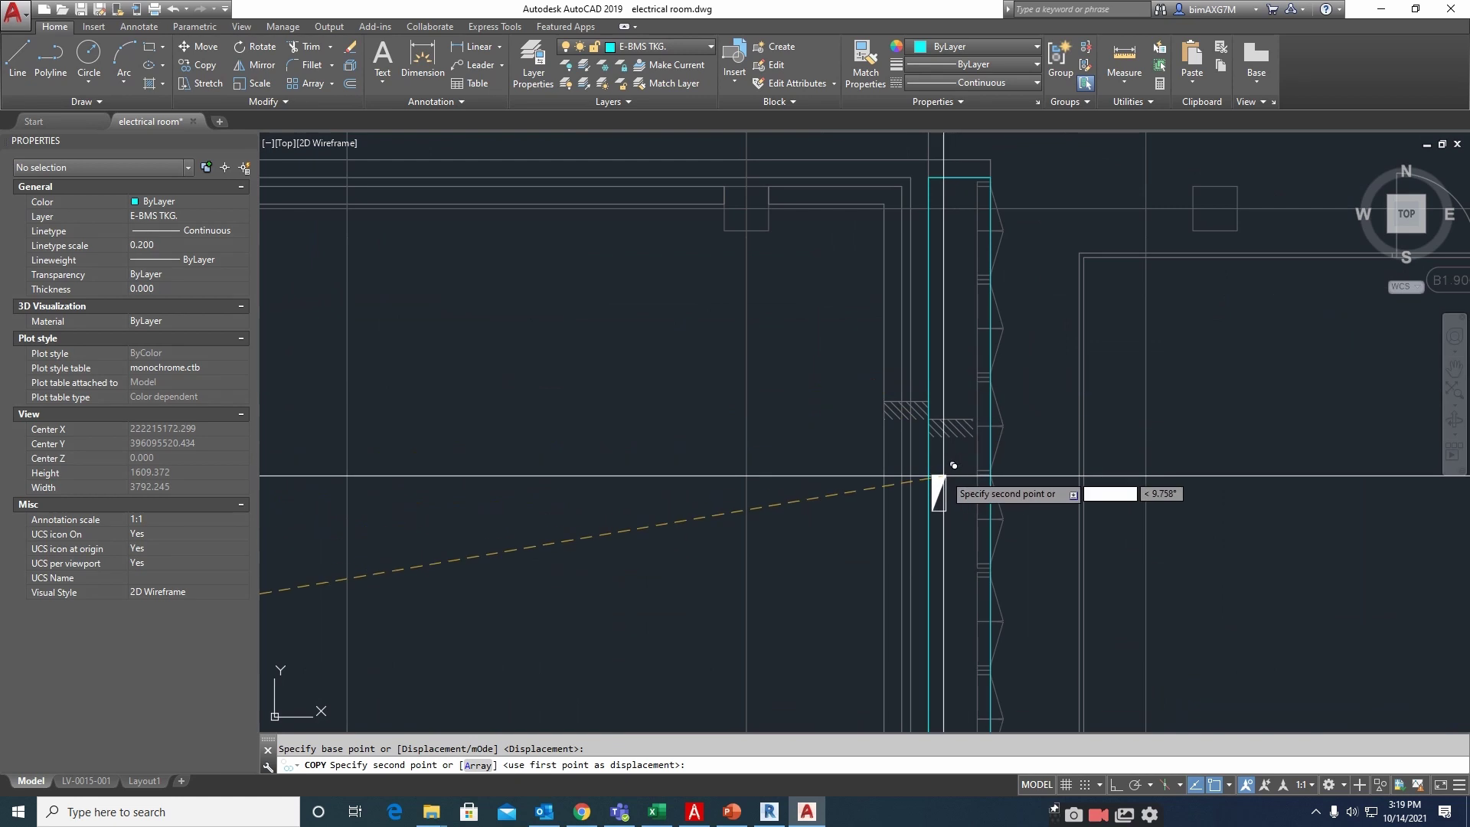
key("Escape")
Move the white panel symbol so it sits against the west edge of the narrow cyan-outlined strip
type("m")
key("Return")
left_click(609, 375)
left_click(871, 545)
key("Return")
key("Escape")
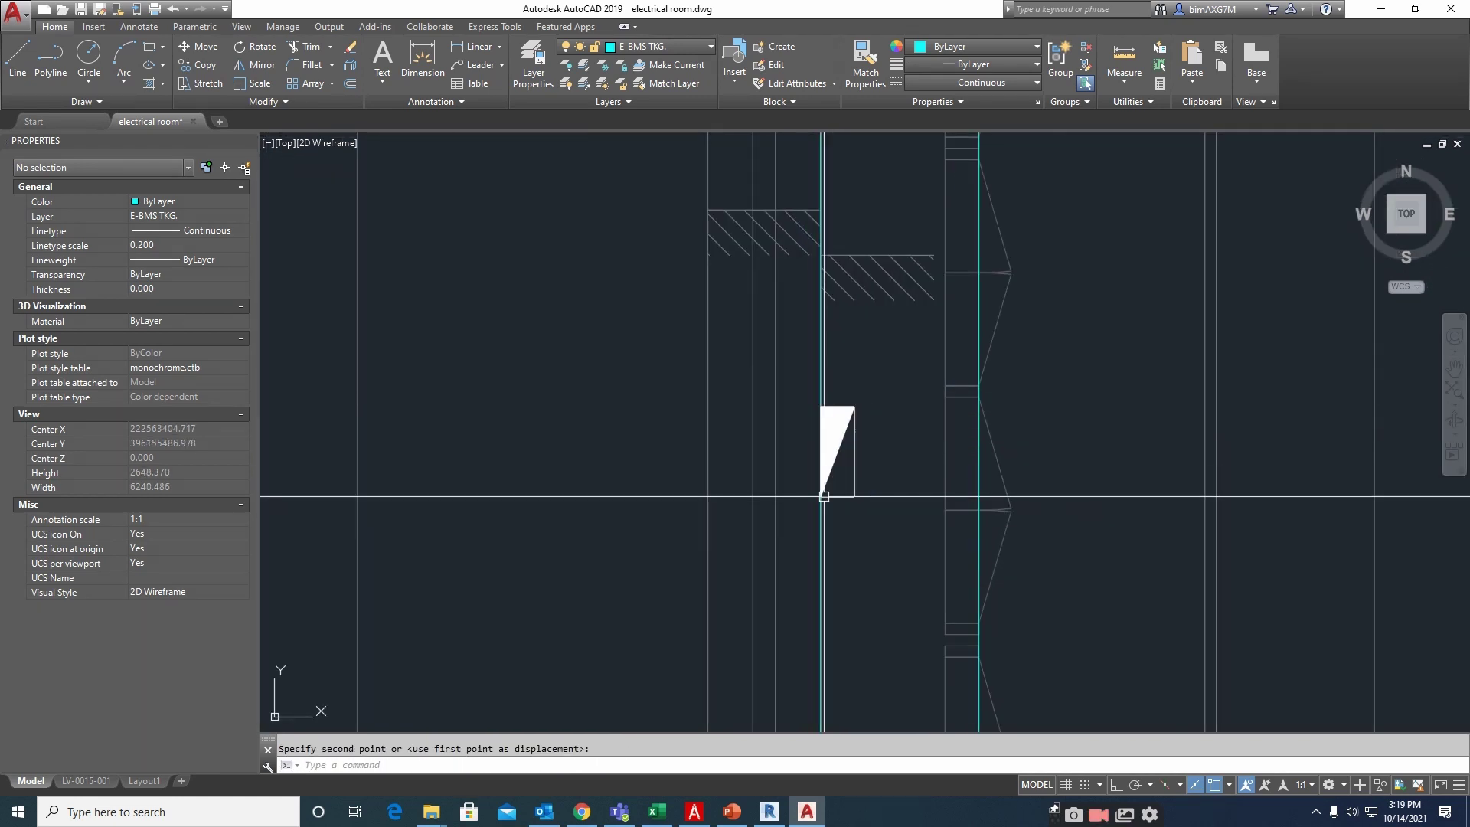
Copy the white panel symbol directly south along the west edge of the narrow strip
scroll(843, 447, "down", 4)
type("c")
left_click(827, 437)
key("Return")
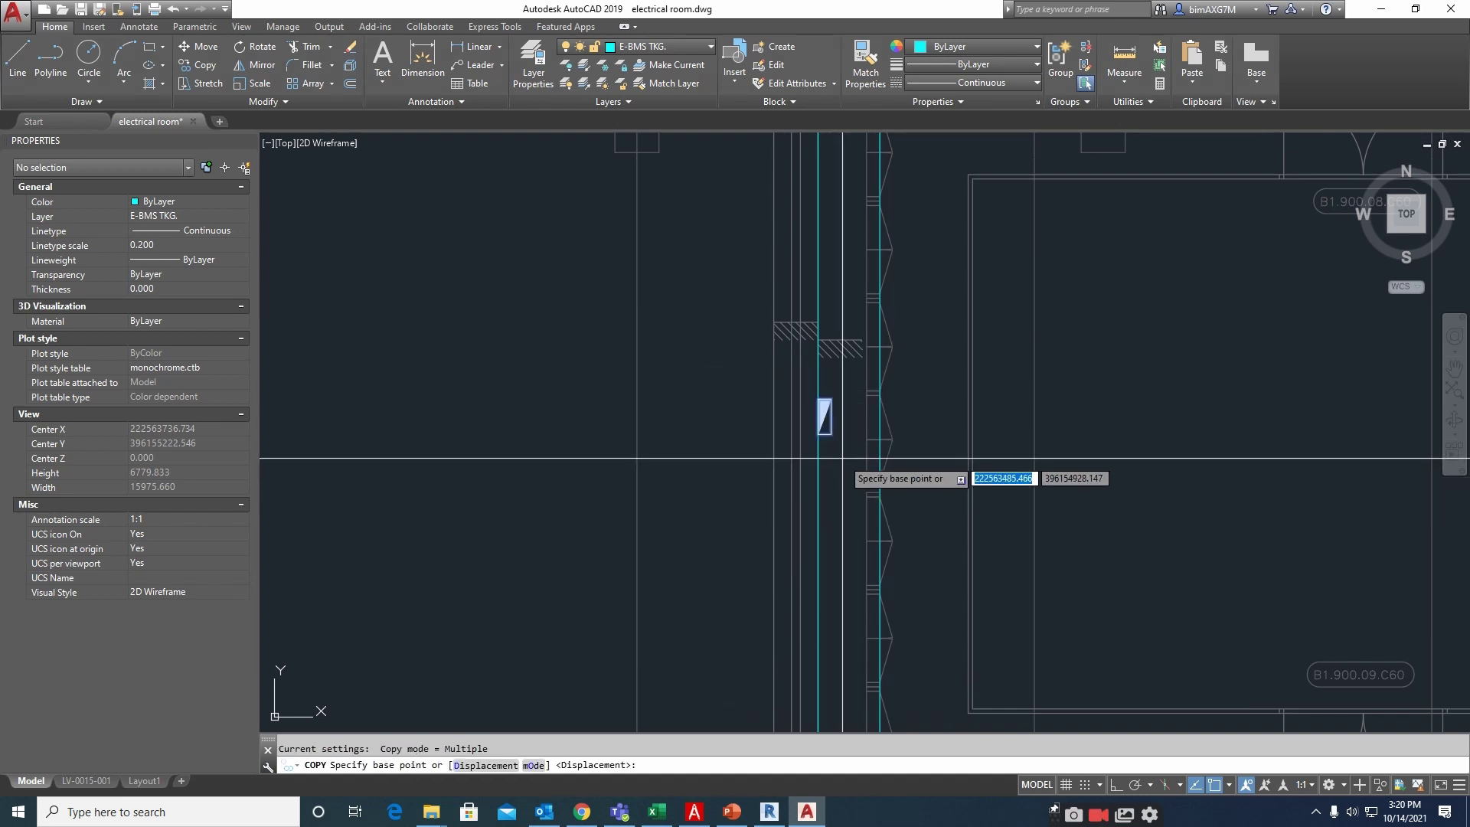
left_click(847, 509)
key("Escape")
Inspect the definition of the library's horizontal CT 600 STRETCH block in the block editor and close it unchanged
scroll(848, 509, "down", 10)
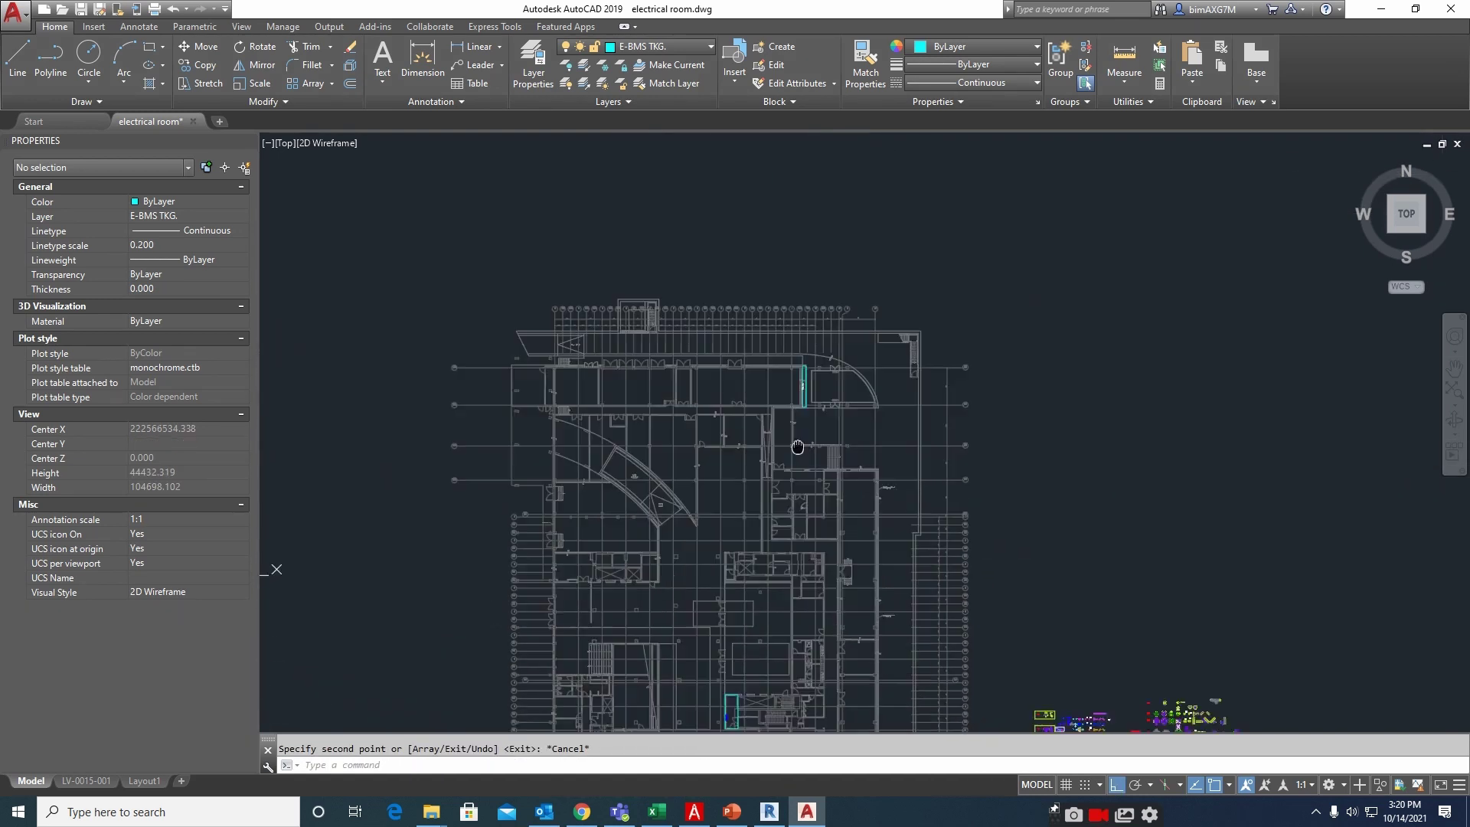
scroll(1209, 528, "up", 12)
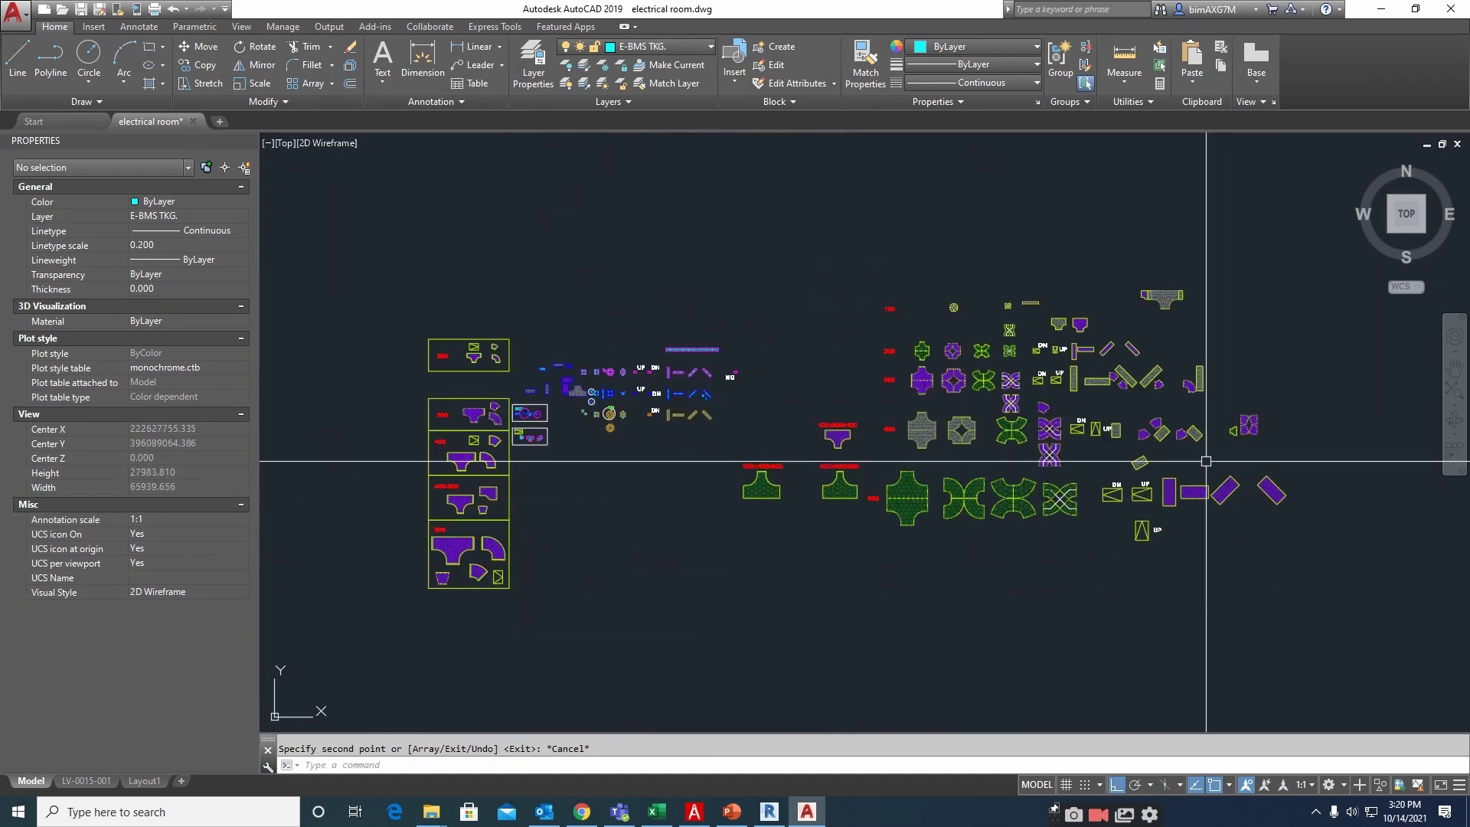
left_click(1210, 460)
scroll(1210, 475, "up", 5)
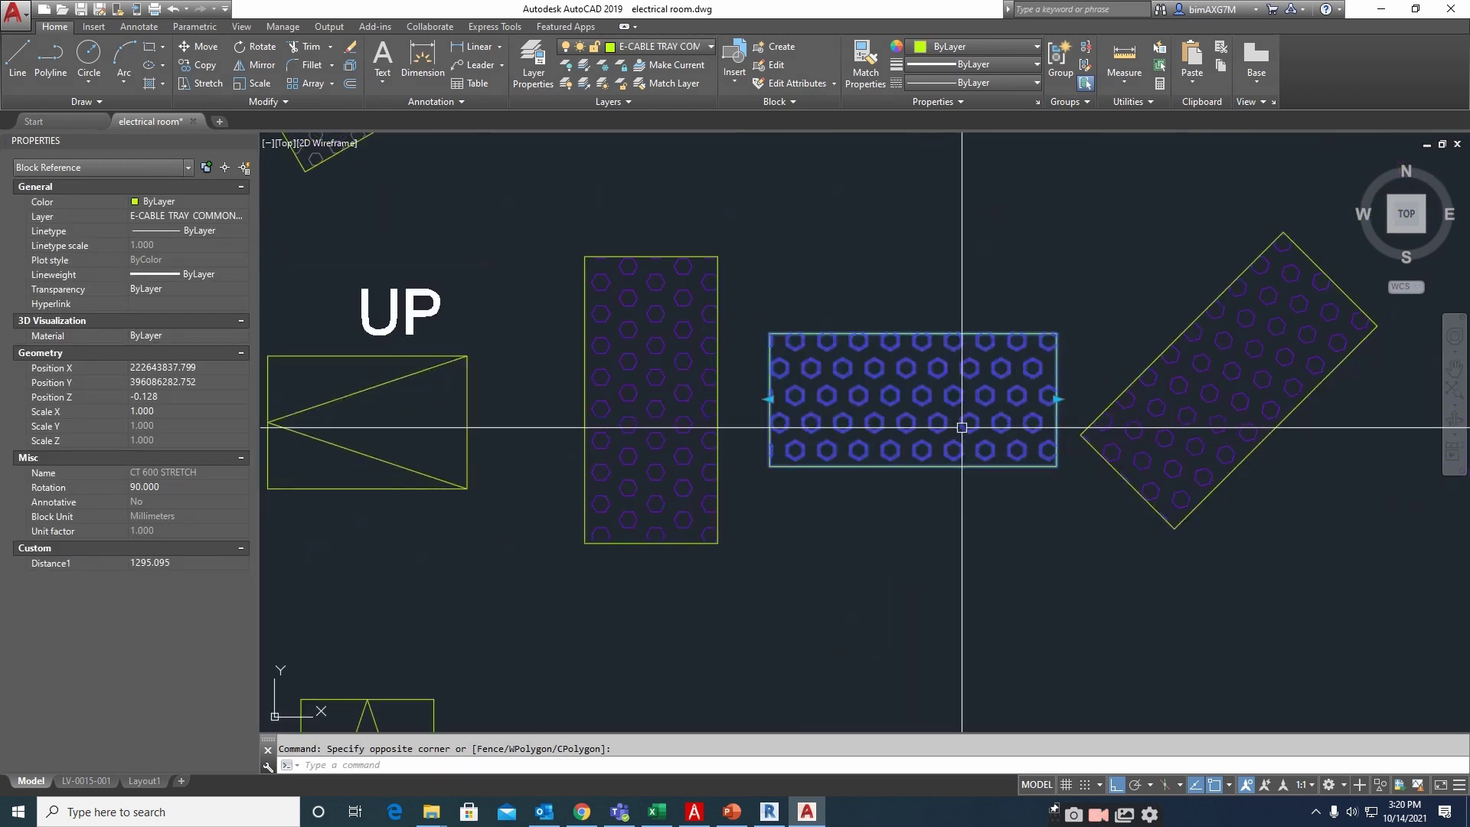
double_click(939, 467)
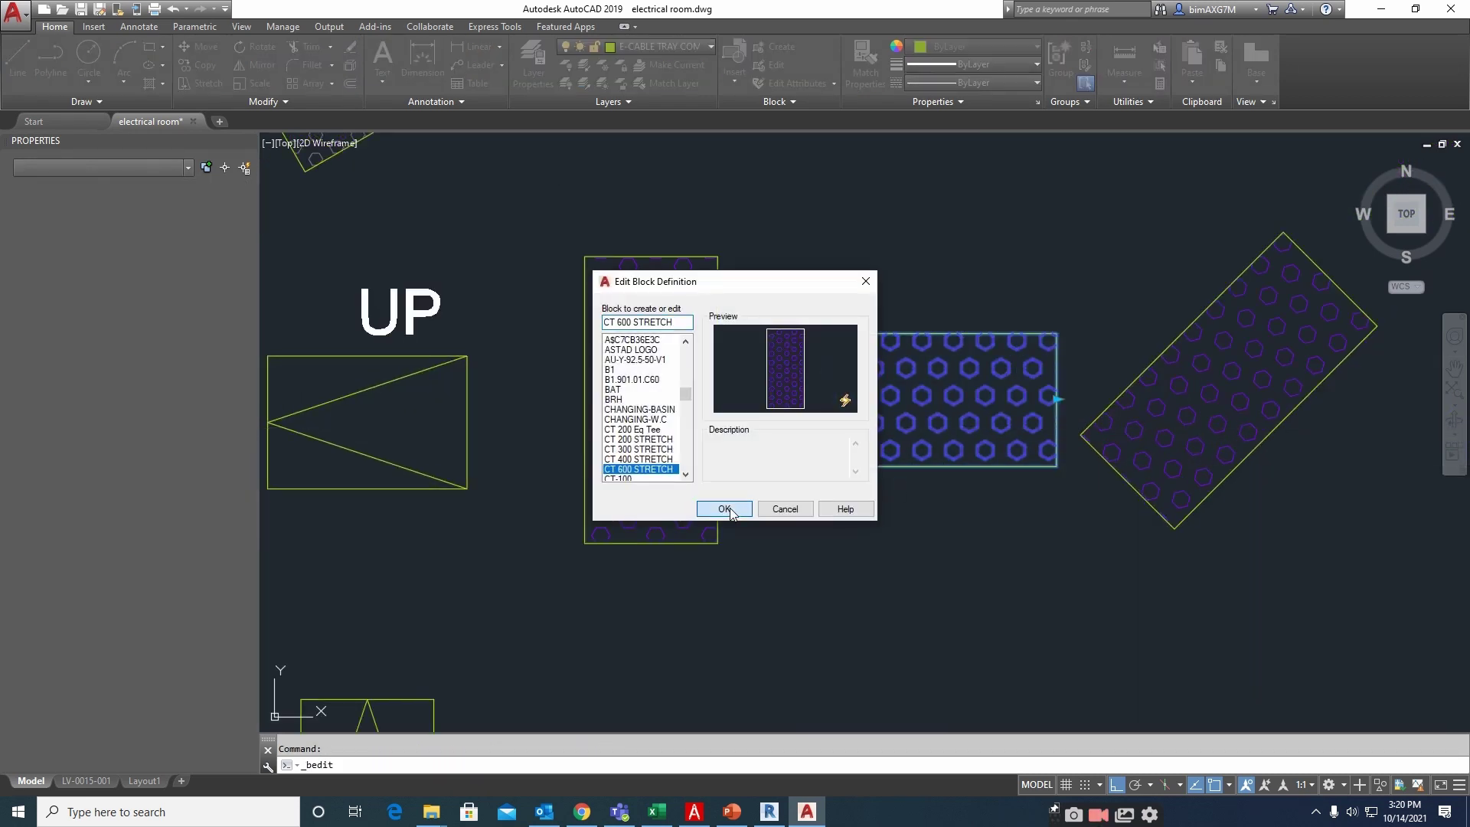
left_click(735, 509)
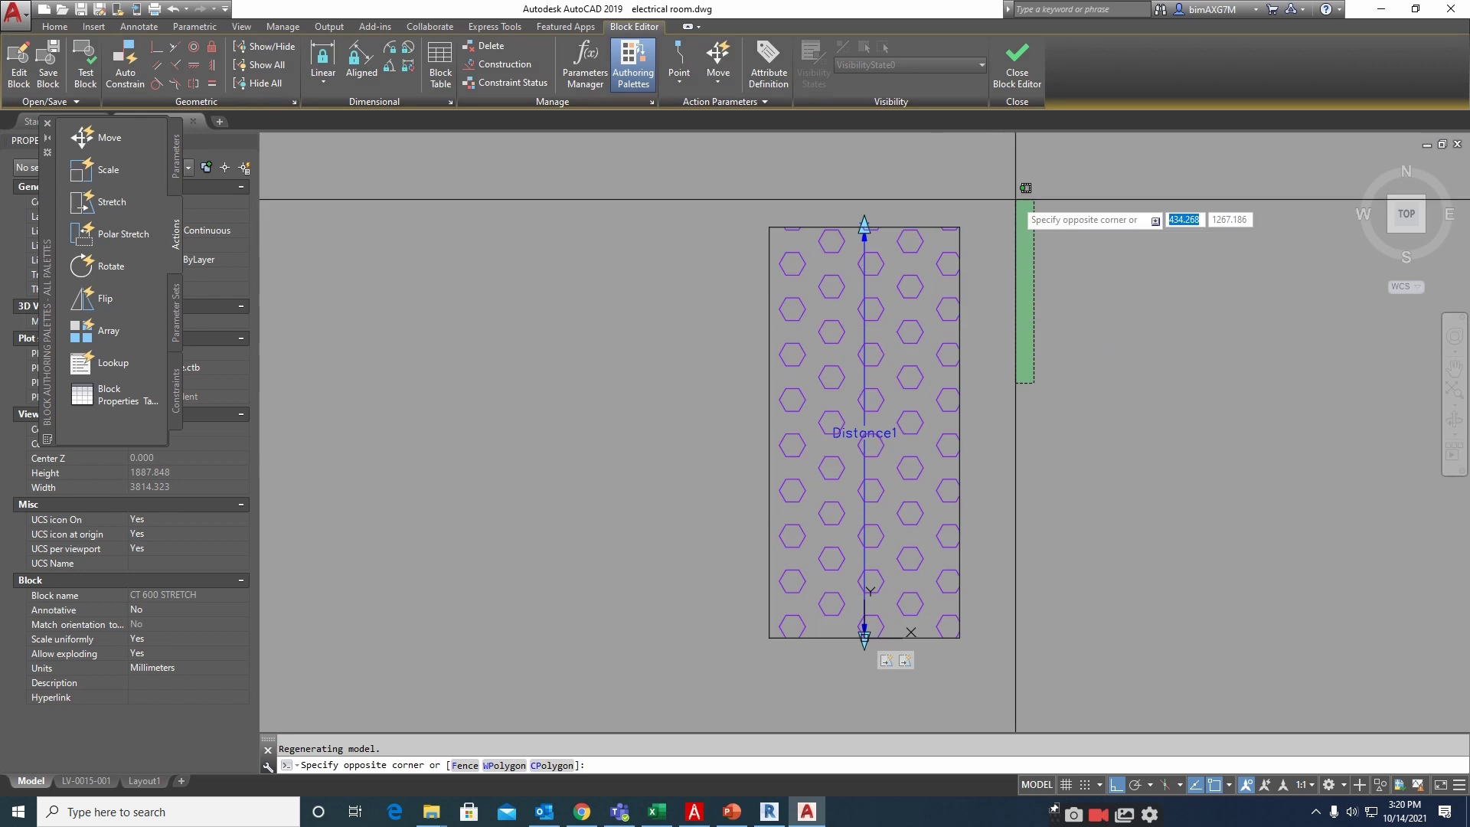
left_click(1017, 67)
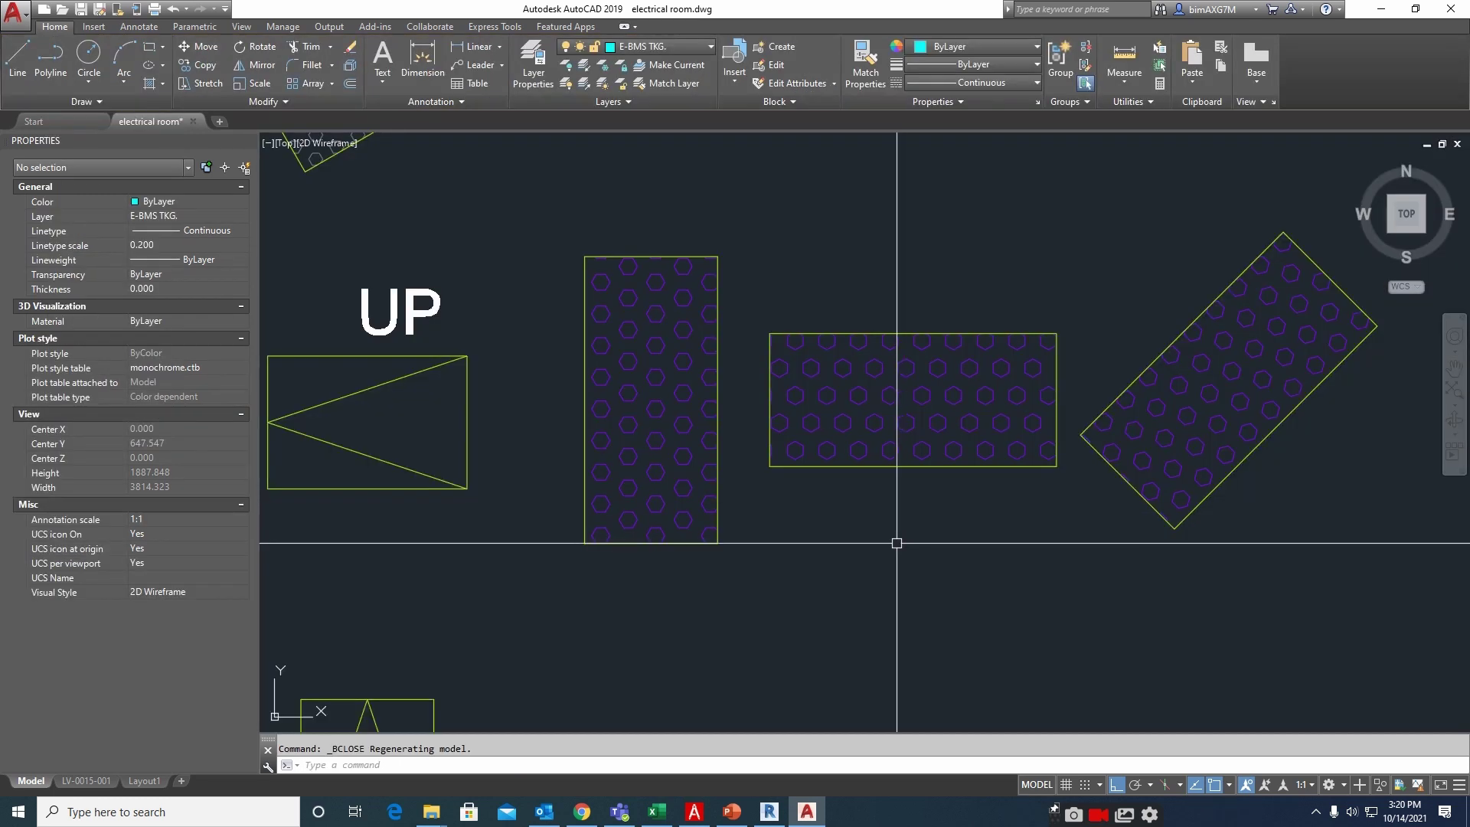
Copy the vertical and horizontal CT 600 STRETCH blocks from the library to the open area south of the cyan-outlined room
left_click(863, 530)
left_click(804, 296)
left_click(812, 283)
left_click(644, 479)
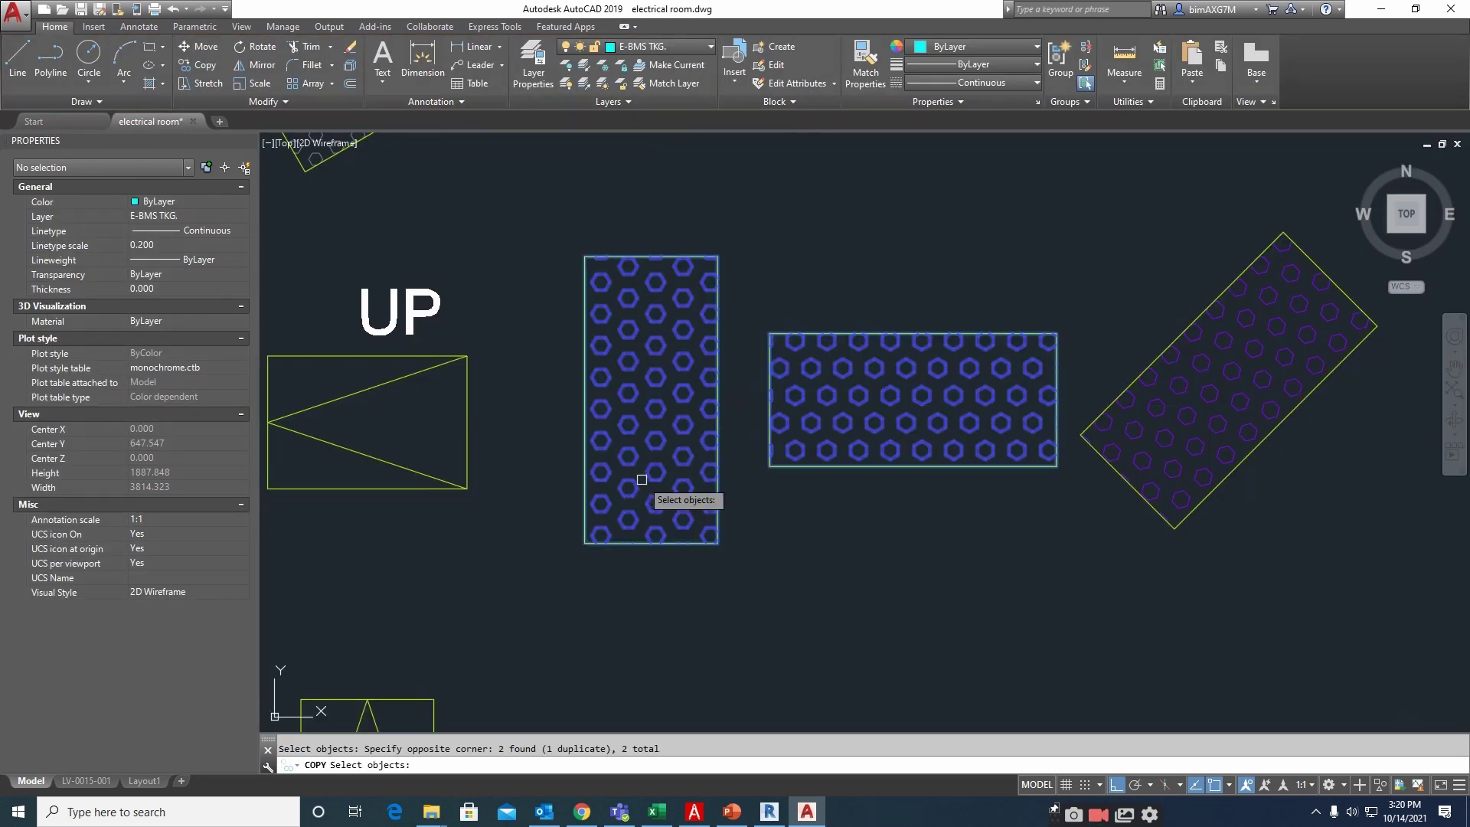
key("Return")
left_click(651, 542)
scroll(1120, 497, "down", 7)
middle_click_drag(413, 477, 617, 450)
scroll(565, 419, "up", 8)
left_click(529, 508)
key("Escape")
Move the copied horizontal CT 600 tray into the cyan-outlined room, against the east side of the blue equipment block
middle_click_drag(541, 576, 595, 553)
type("m")
key("Return")
left_click(684, 540)
left_click(617, 594)
key("Return")
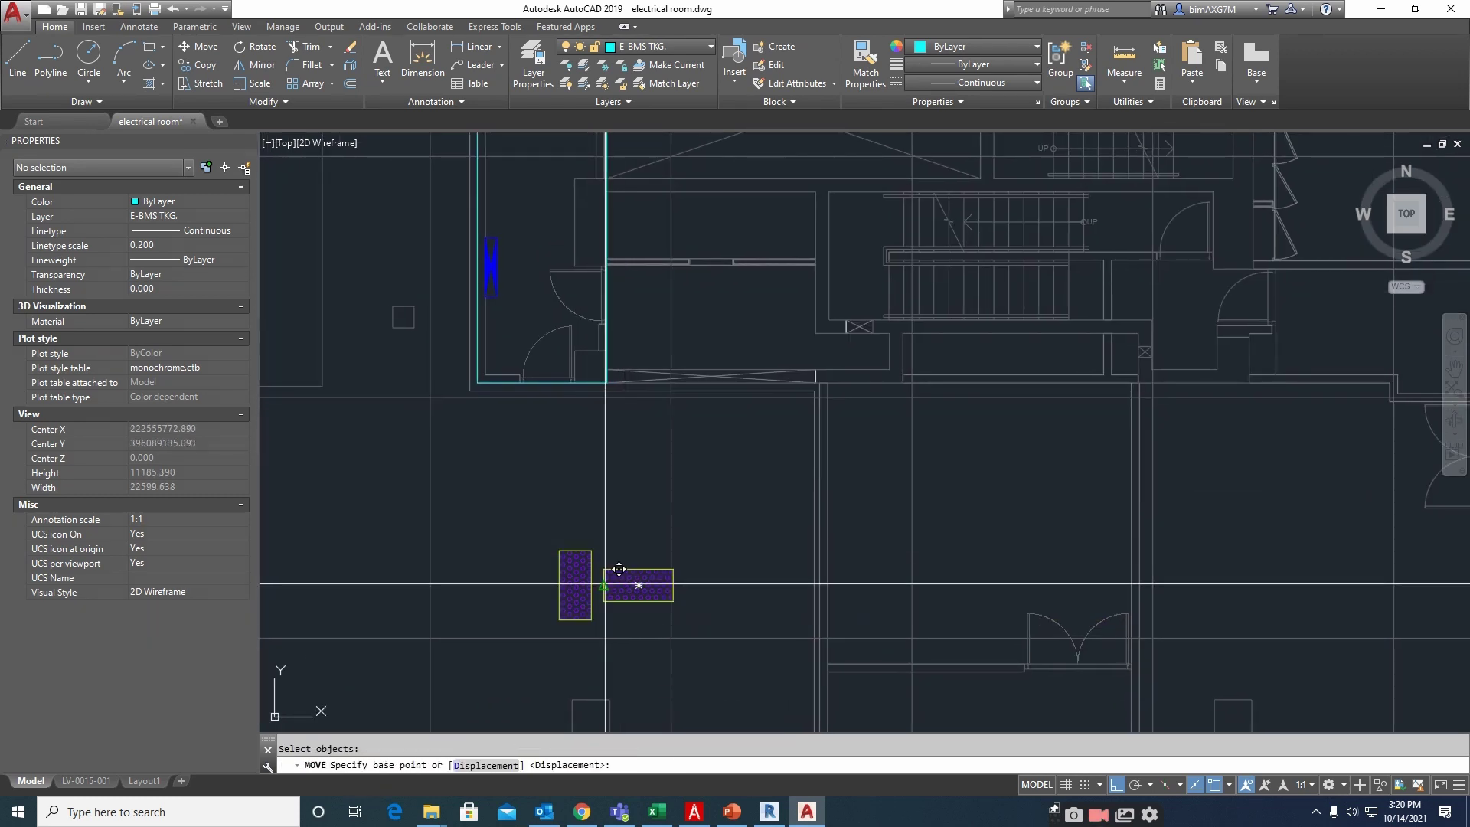
left_click(603, 585)
middle_click_drag(571, 350, 584, 426)
scroll(526, 391, "up", 2)
left_click(484, 345)
key("Escape")
Move the blue equipment block south along the west wall to line up with the horizontal tray's end
middle_click_drag(481, 300, 545, 415)
left_click(531, 382)
key("Return")
left_click(519, 311)
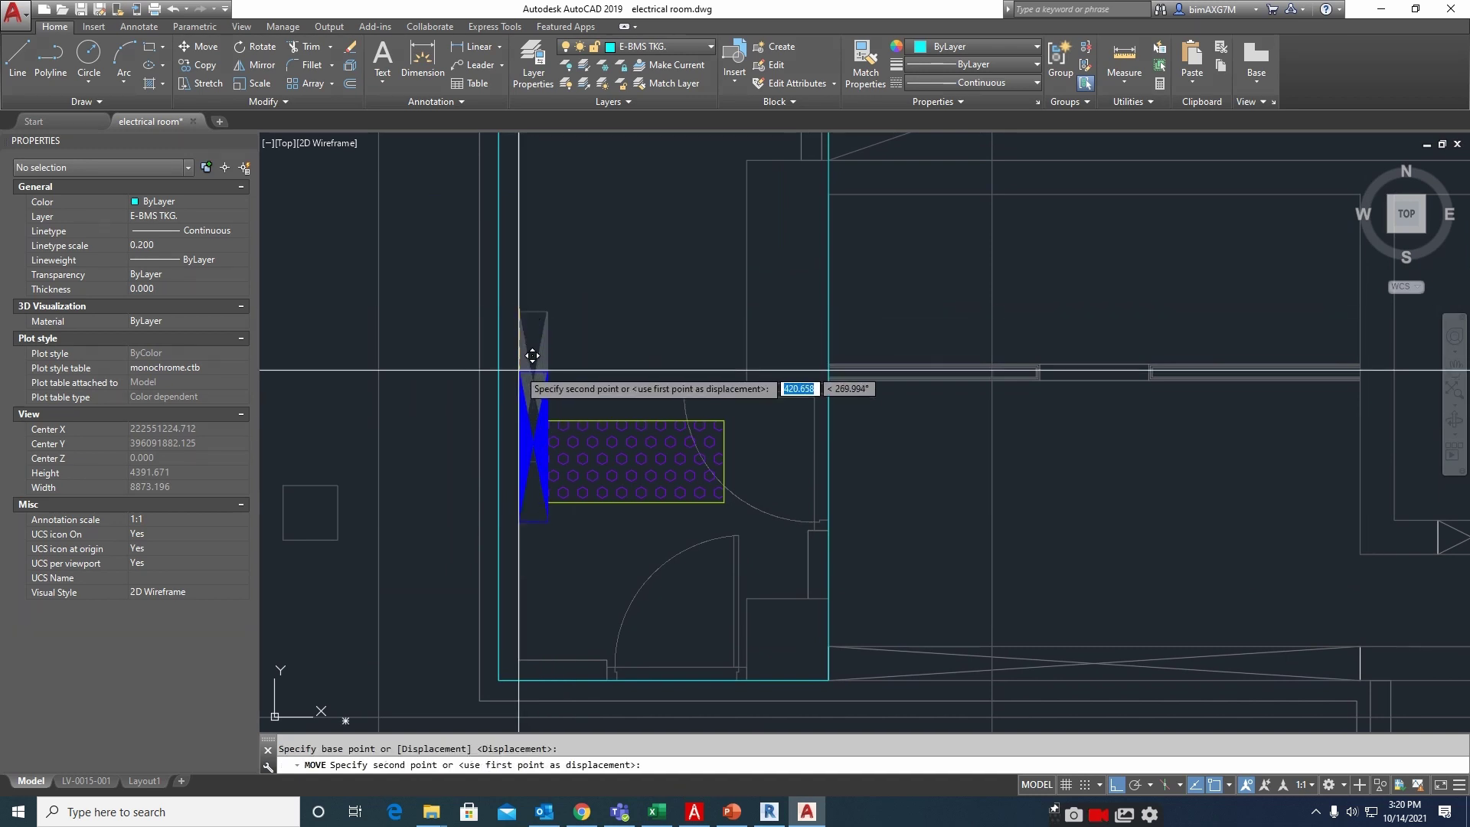
left_click(521, 400)
key("Escape")
middle_click_drag(601, 473, 604, 449)
key("Return")
left_click(623, 351)
left_click(607, 423)
key("Return")
left_click(602, 517)
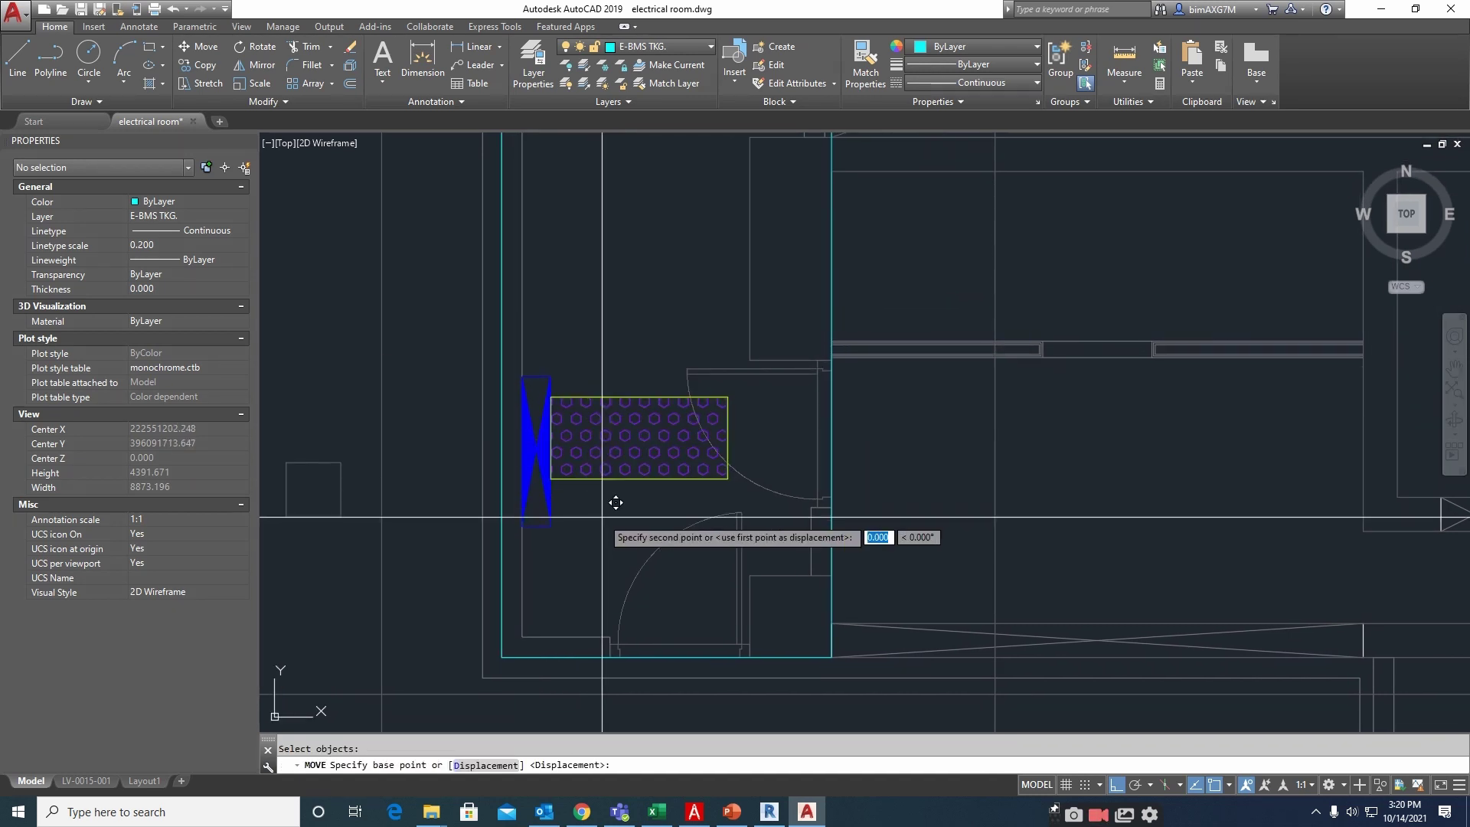
key("Escape")
Adjust the horizontal tray's position against the east edge of the blue equipment block
scroll(586, 500, "up", 2)
key("Return")
left_click(584, 498)
left_click(523, 422)
left_click(506, 446)
left_click(494, 446)
Stretch the horizontal CT 600 tray eastward from the blue equipment block to a length of about 5625 mm
scroll(523, 465, "down", 4)
left_click(586, 456)
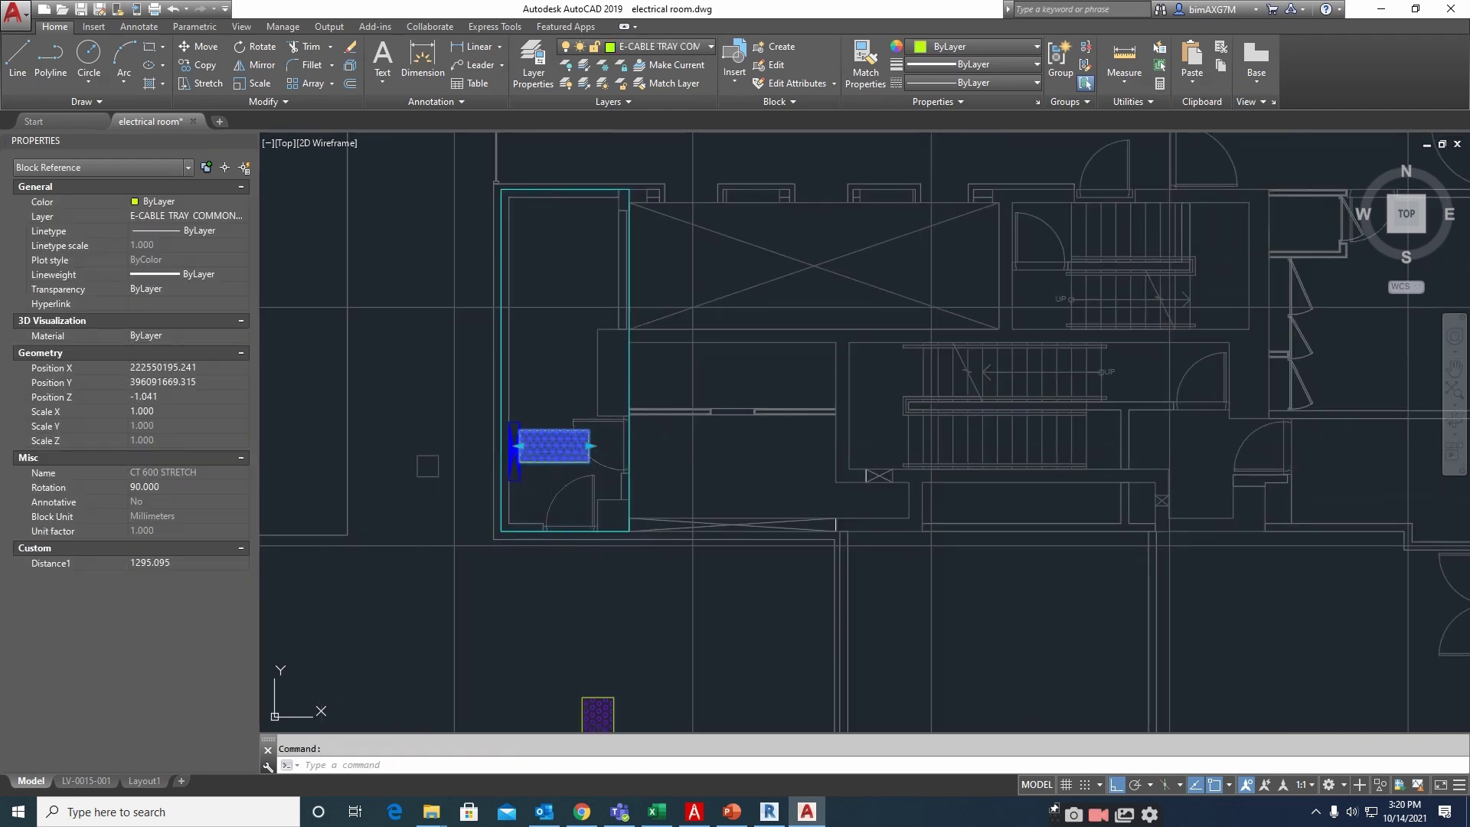
scroll(783, 457, "up", 2)
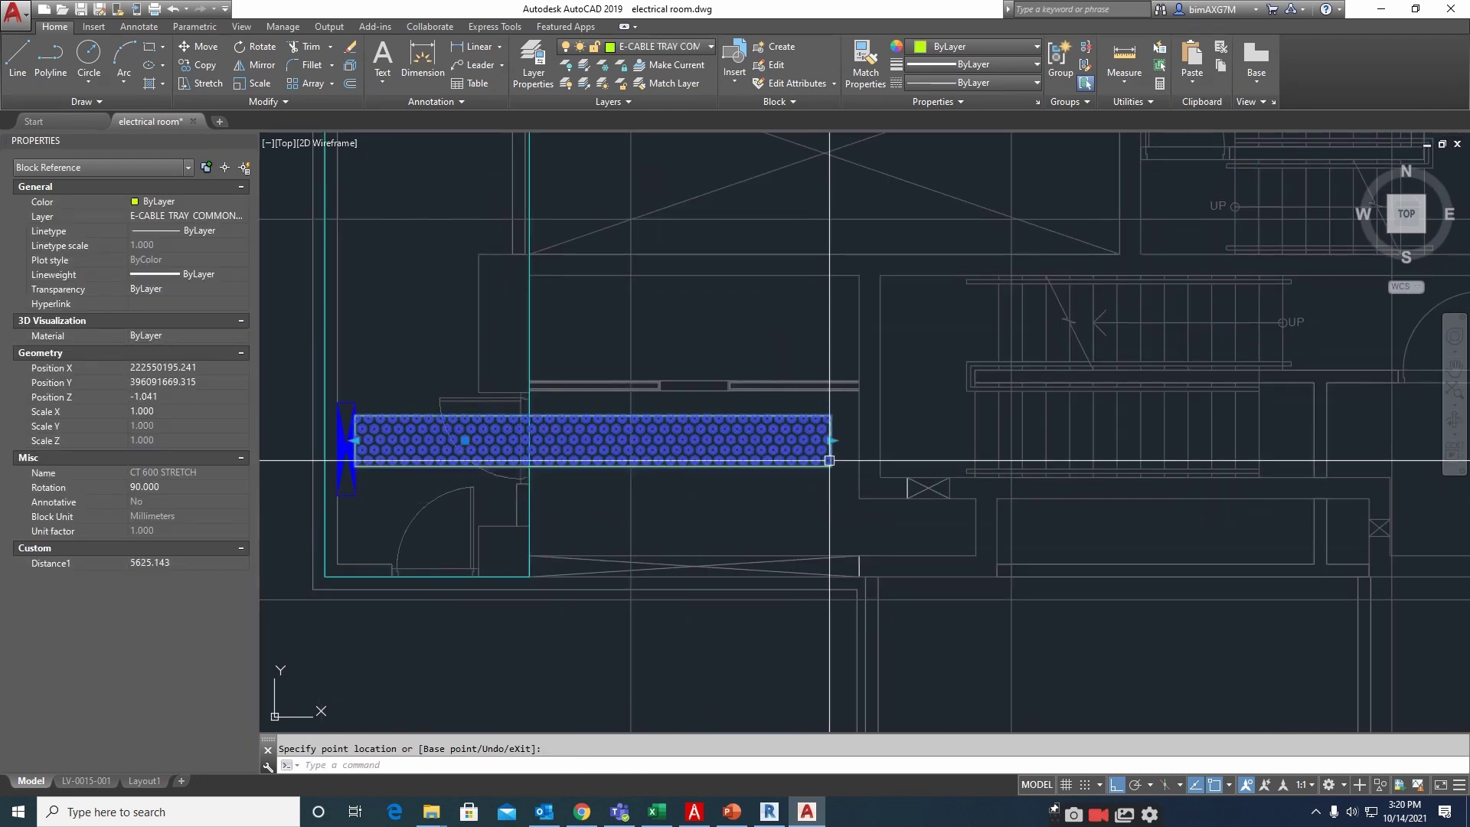
key("Escape")
key("Escape")
Copy the stretched horizontal tray to the area southeast of the original, just south of the stair core, with Ortho off
scroll(742, 406, "down", 3)
middle_click_drag(735, 374, 705, 505)
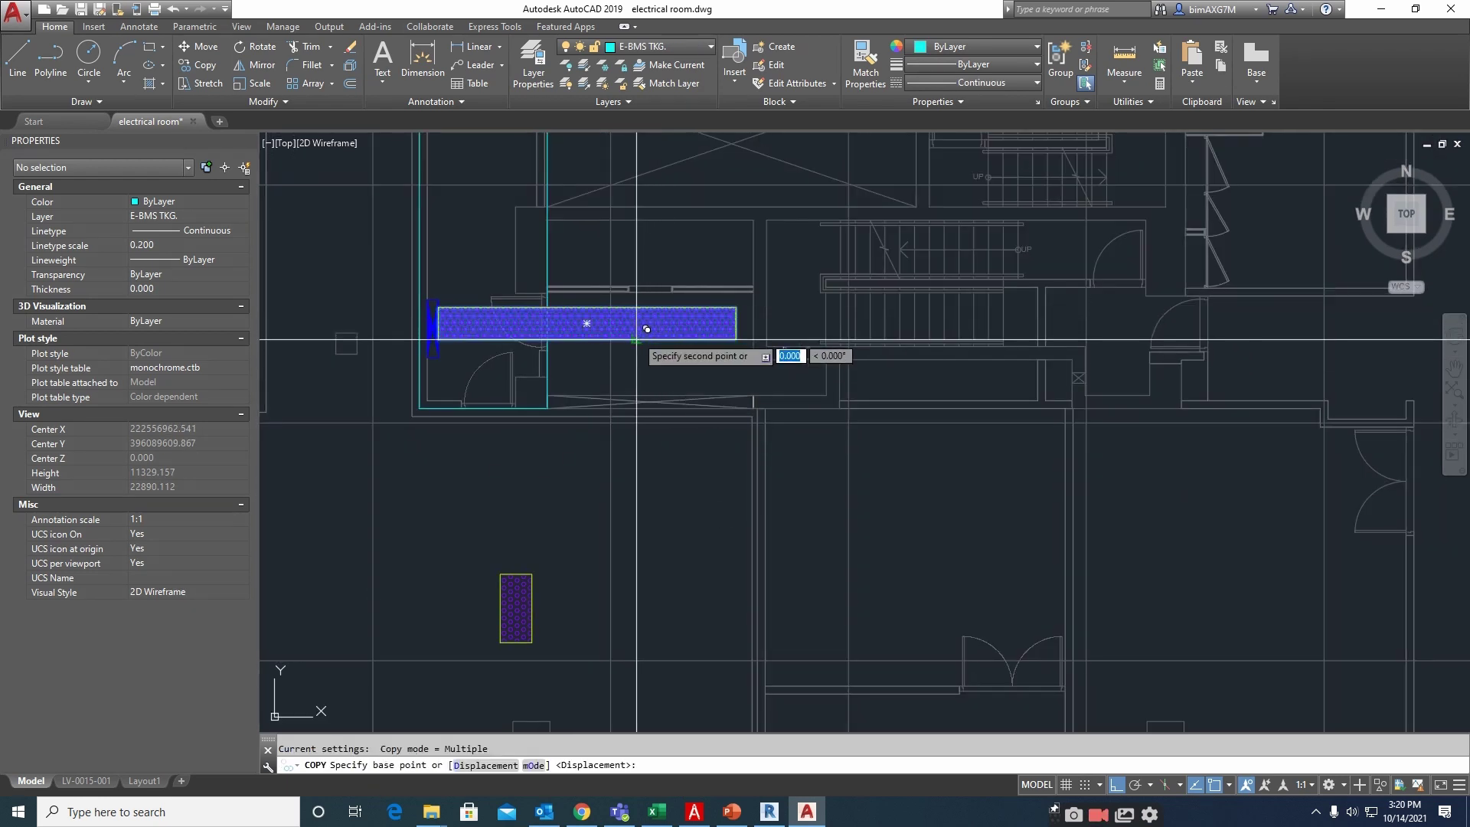
key("F8")
middle_click_drag(892, 456, 705, 430)
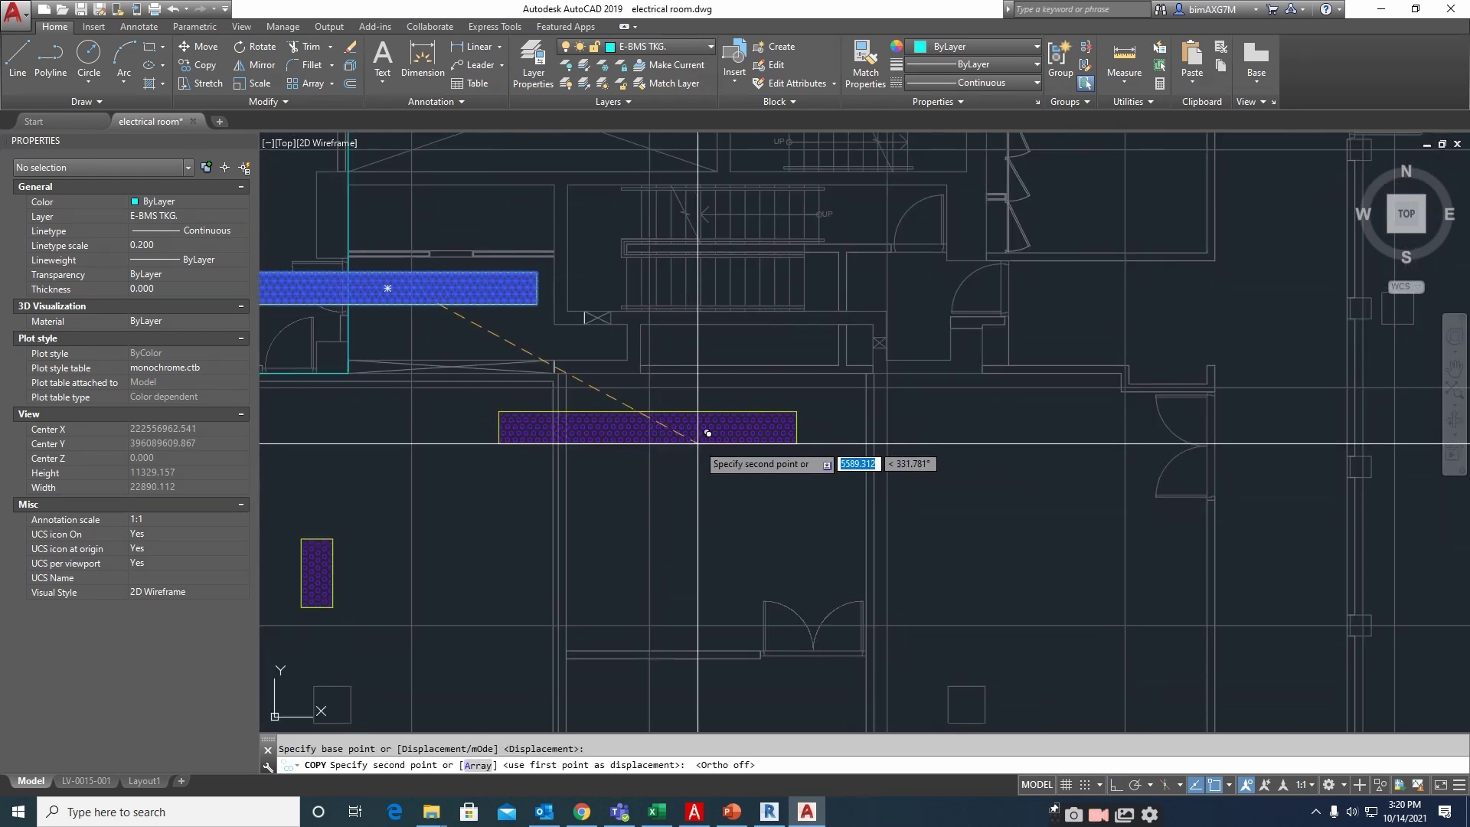
left_click(699, 445)
key("Escape")
Copy the short vertical CT 600 tray to the corridor east of the stair core
scroll(751, 475, "down", 4)
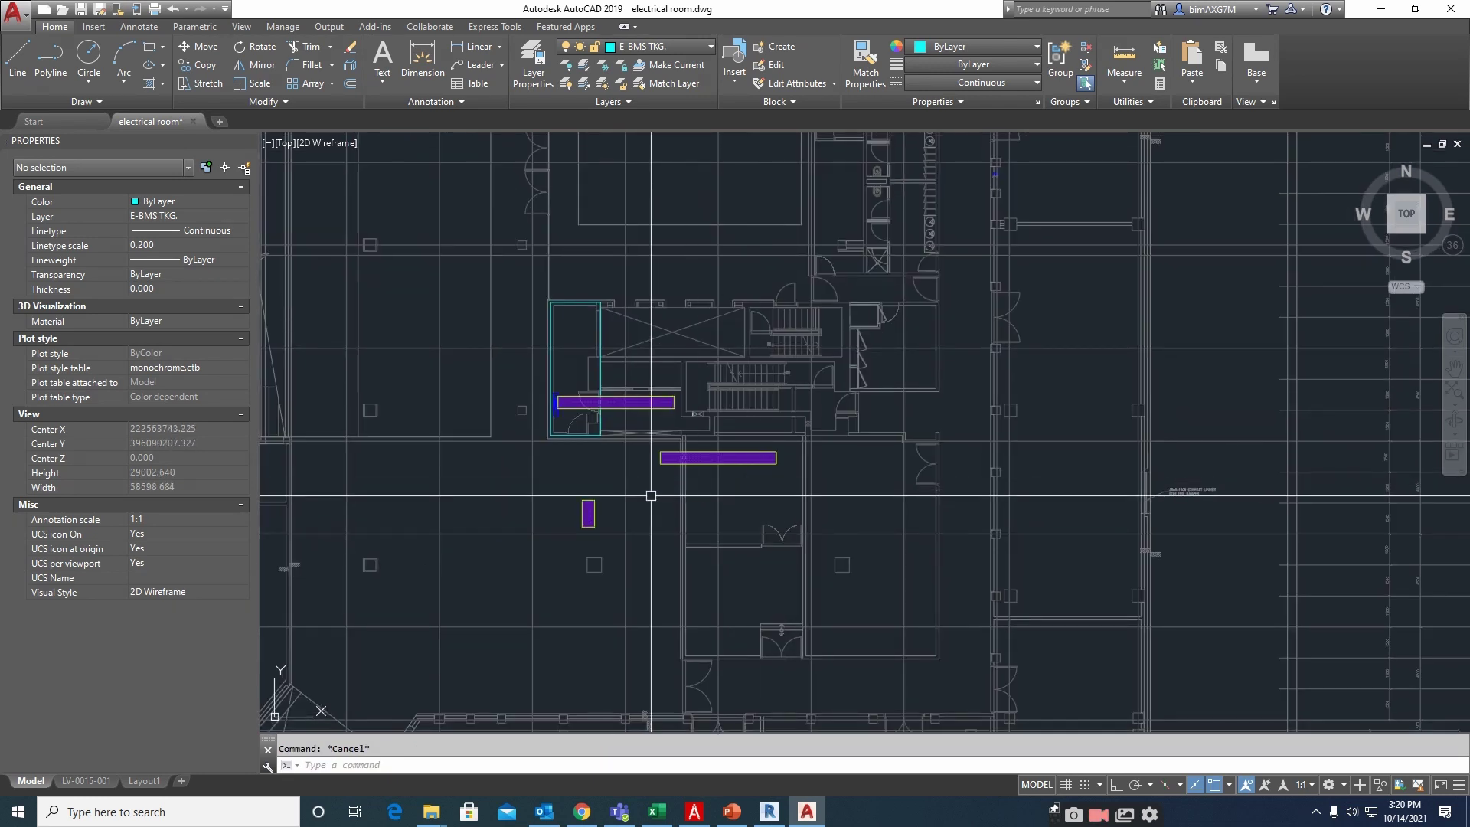
type("co")
key("Return")
scroll(602, 509, "up", 5)
scroll(580, 531, "down", 5)
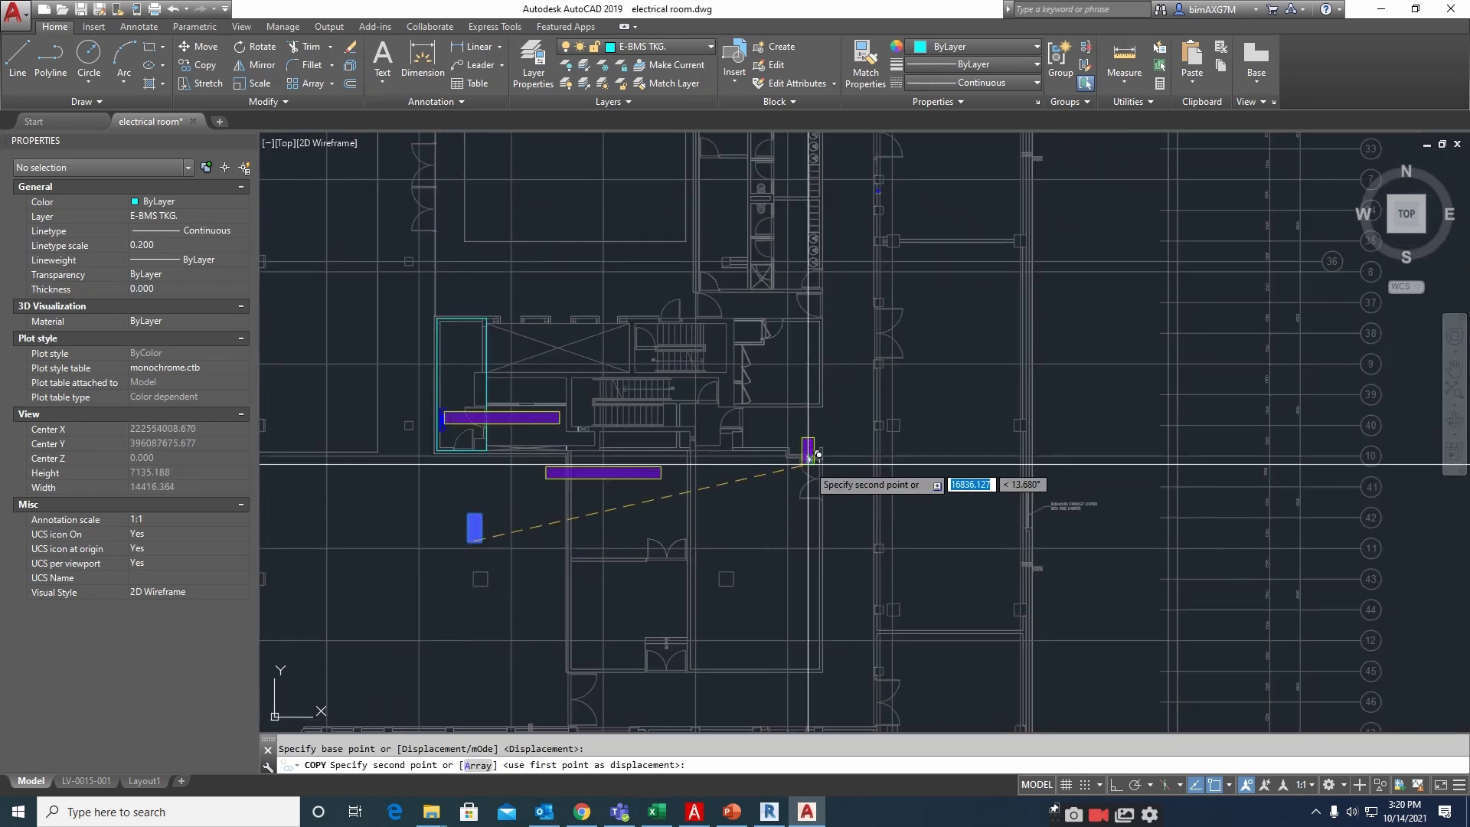
scroll(804, 449, "up", 4)
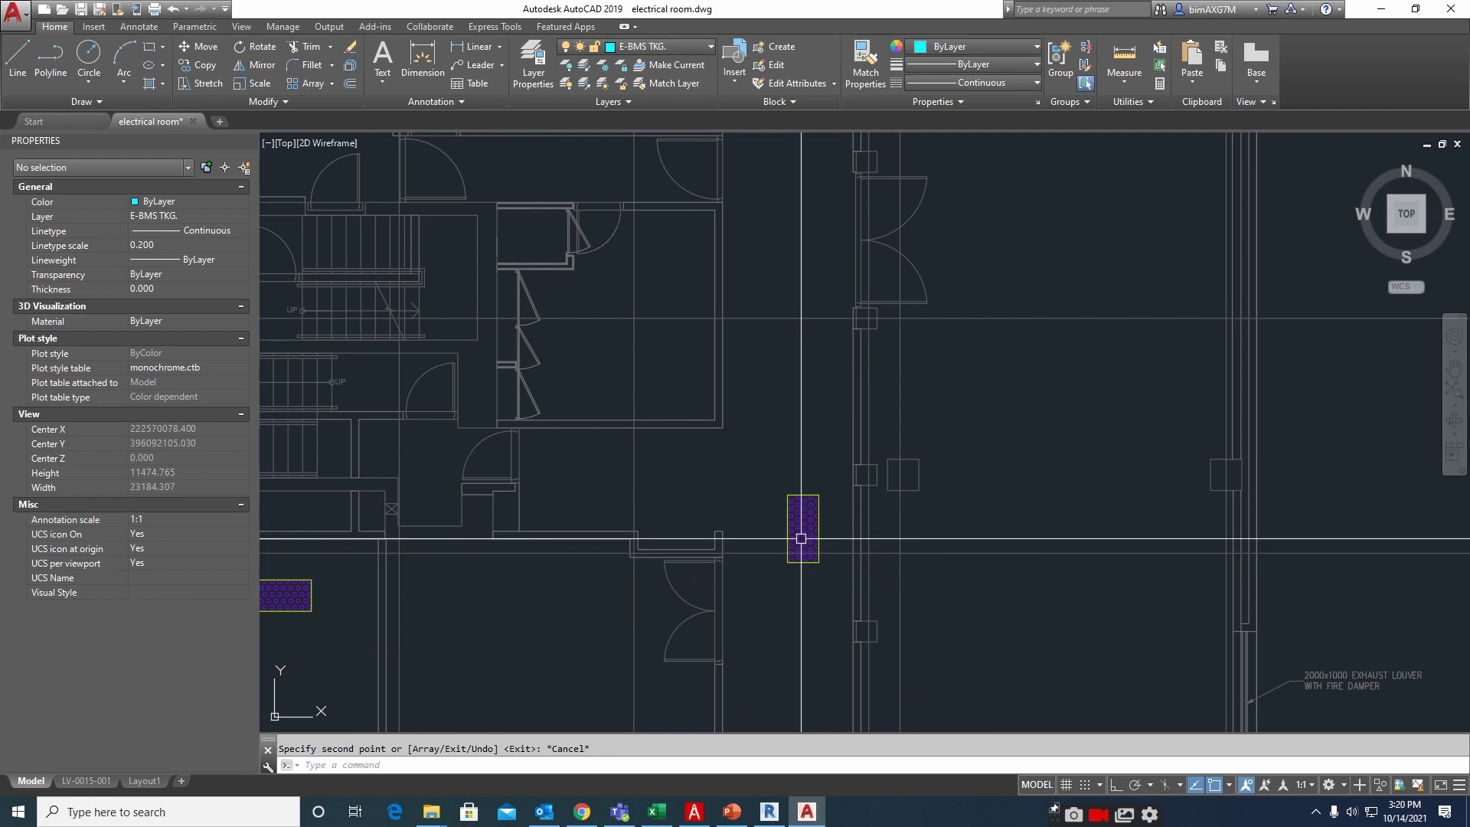
Copy the horizontal CT 600 tray south of the stair core to the panel symbols in the northern cyan-outlined electrical room
scroll(1147, 507, "down", 4)
type("co")
key("Return")
scroll(788, 542, "up", 6)
left_click(795, 570)
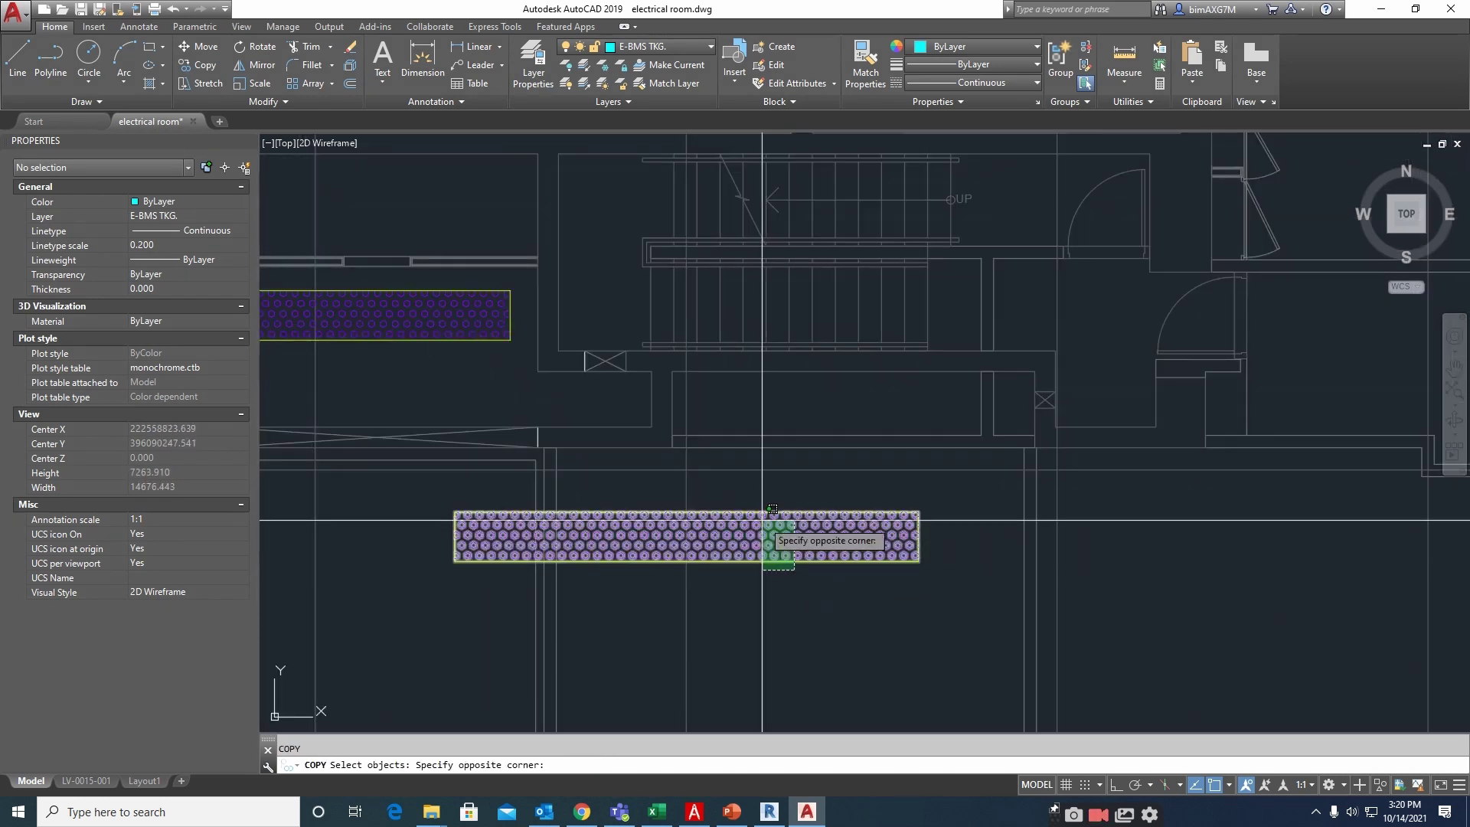
scroll(704, 352, "down", 5)
scroll(709, 276, "up", 5)
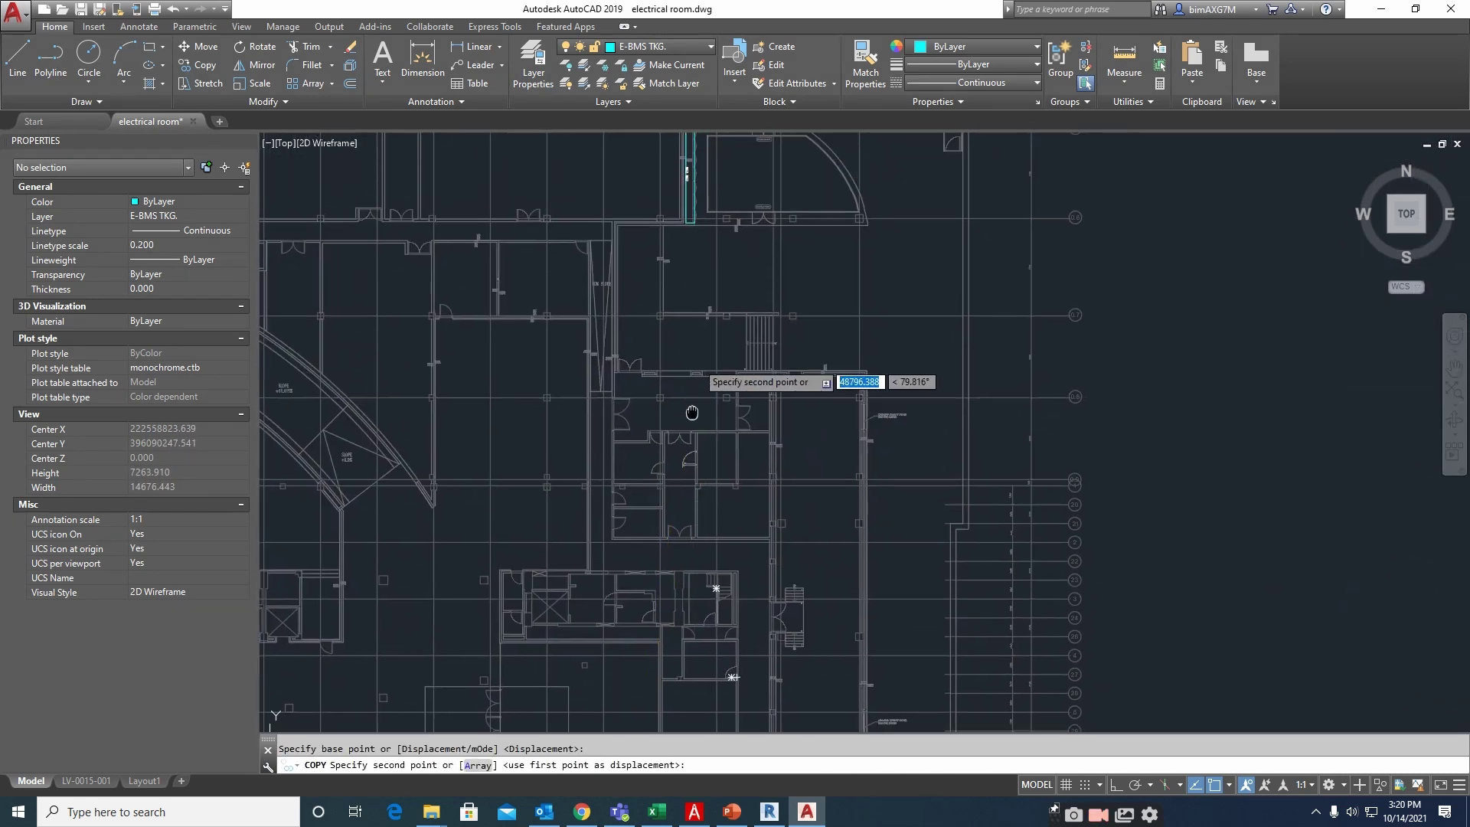
scroll(709, 276, "up", 2)
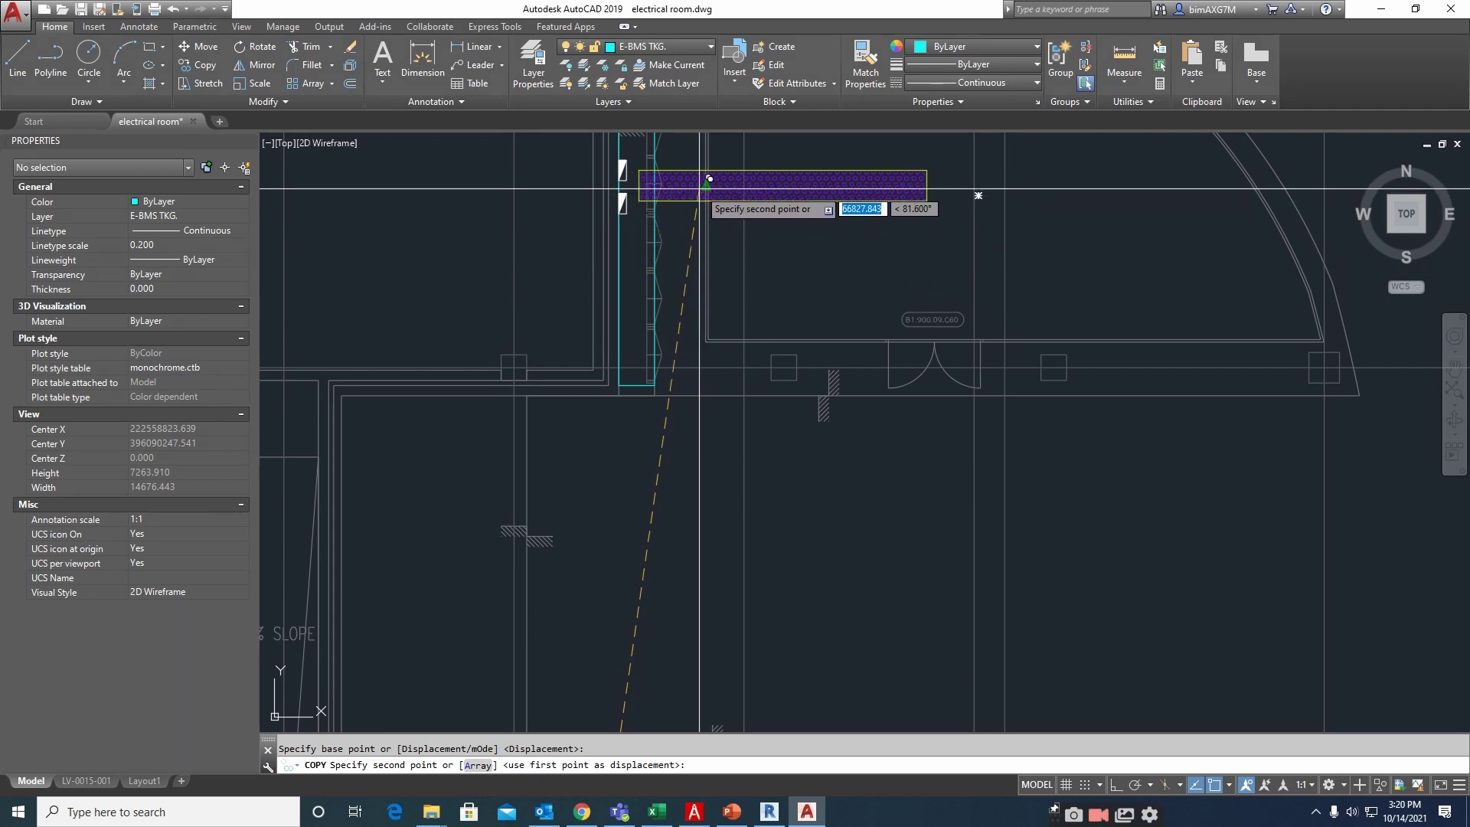
left_click(699, 188)
key("Escape")
key("Escape")
Copy the short vertical CT 600 tray from the eastern corridor to just below the horizontal tray in the northern area
scroll(778, 325, "down", 7)
middle_click_drag(778, 374, 748, 230)
scroll(758, 579, "up", 3)
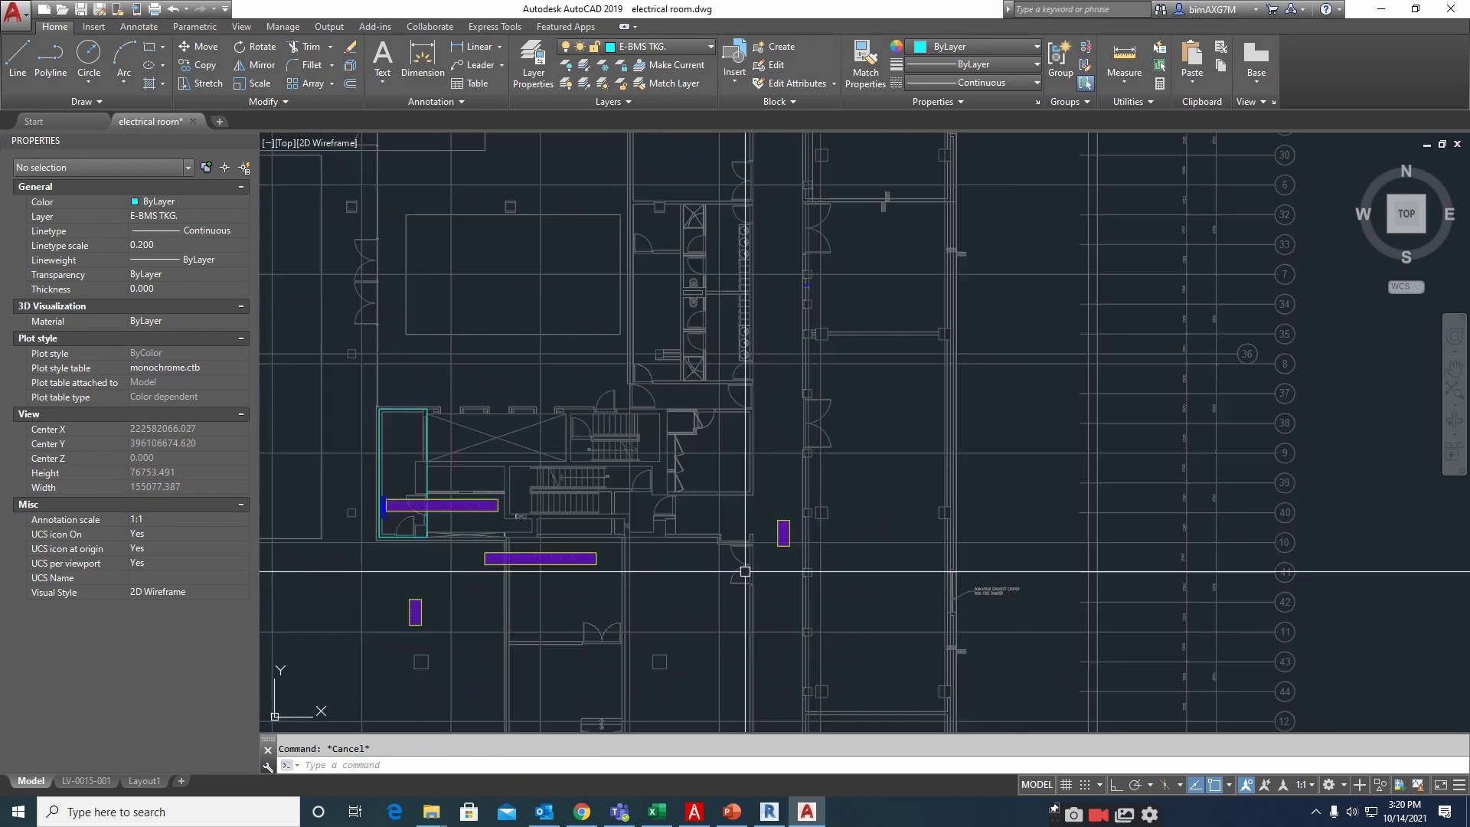
scroll(783, 534, "up", 4)
type("c")
key("Return")
left_click(784, 533)
scroll(756, 429, "down", 5)
scroll(739, 398, "up", 4)
scroll(725, 410, "down", 6)
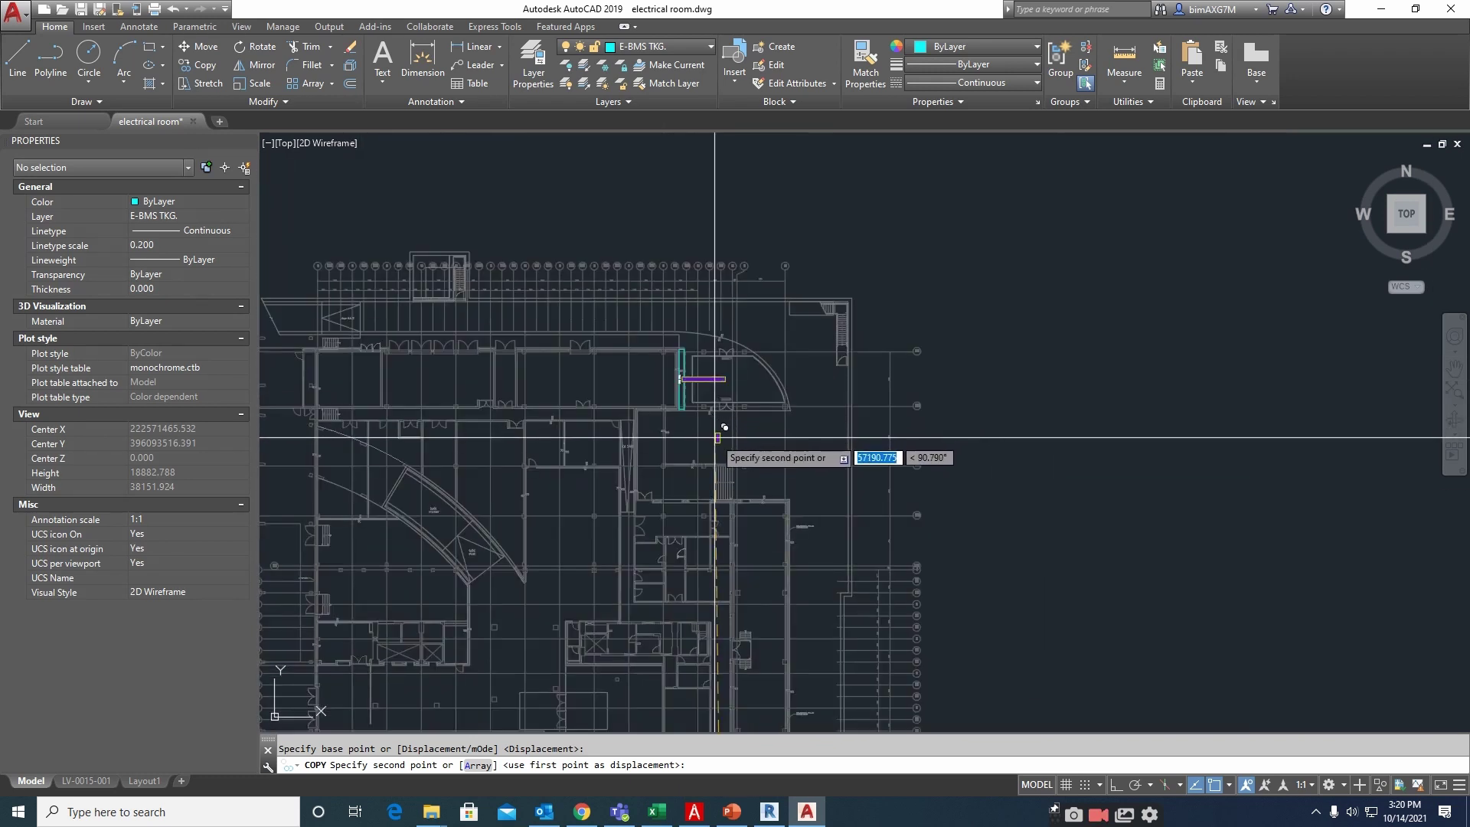
scroll(745, 262, "up", 5)
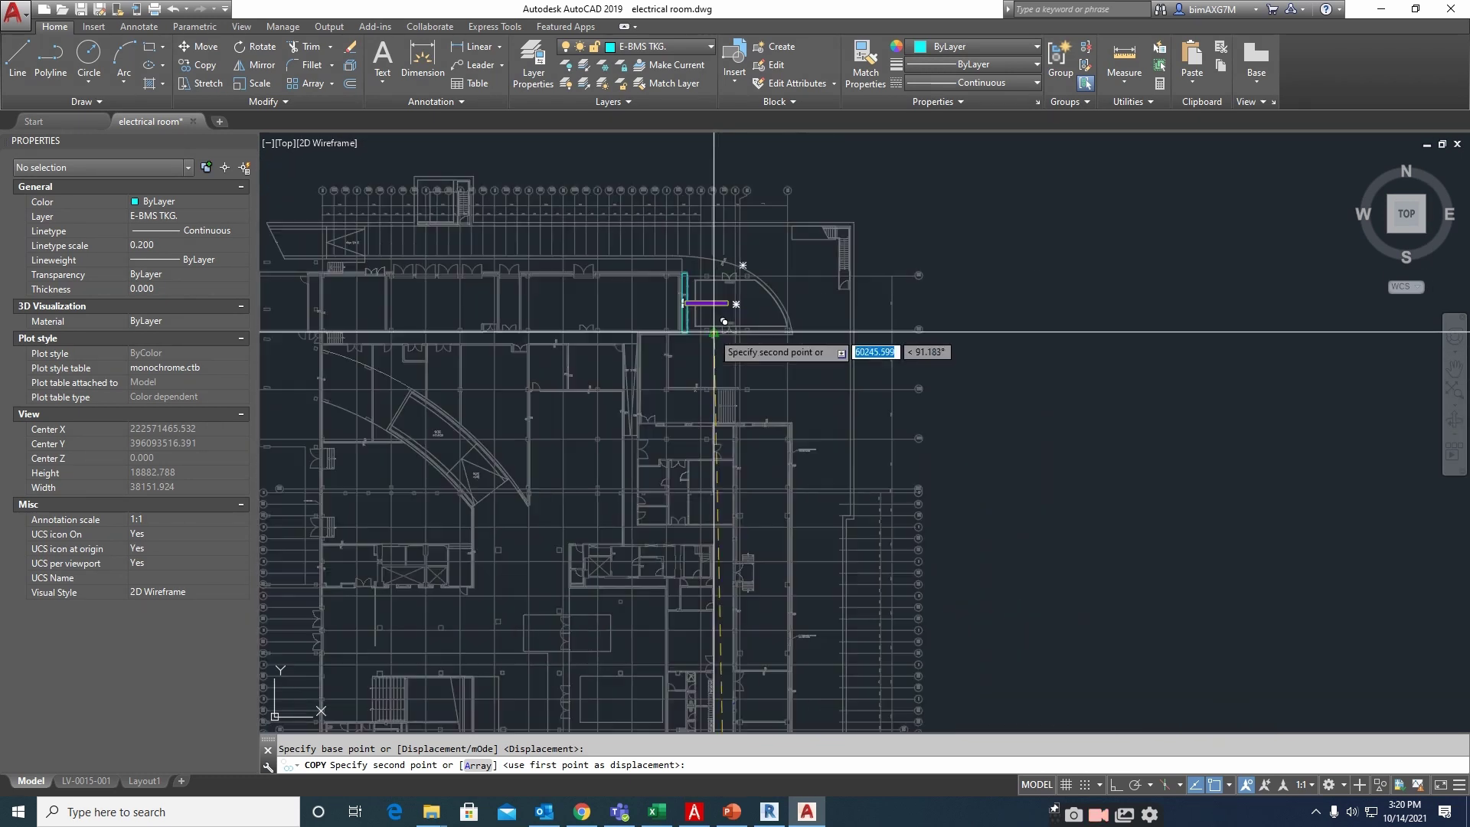
key("Escape")
Move the southwestern short vertical tray to the west end of the southern horizontal tray and stretch it north to the upper horizontal tray
scroll(742, 276, "down", 5)
middle_click_drag(744, 515, 740, 249)
scroll(636, 475, "up", 5)
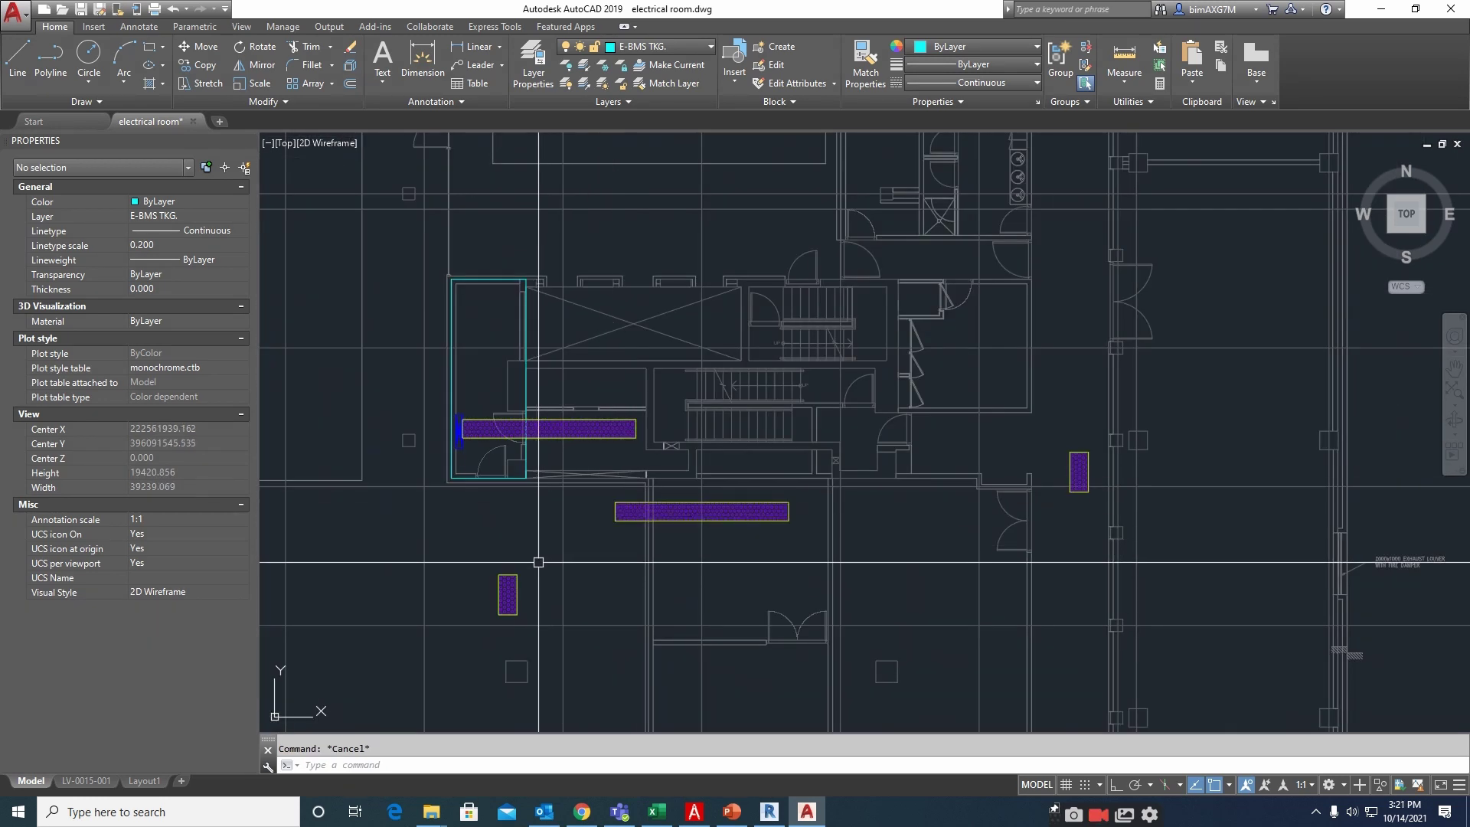
scroll(525, 561, "up", 2)
type("m")
key("space")
left_click(526, 582)
left_click(487, 628)
key("space")
left_click(512, 646)
left_click(668, 465)
left_click(649, 405)
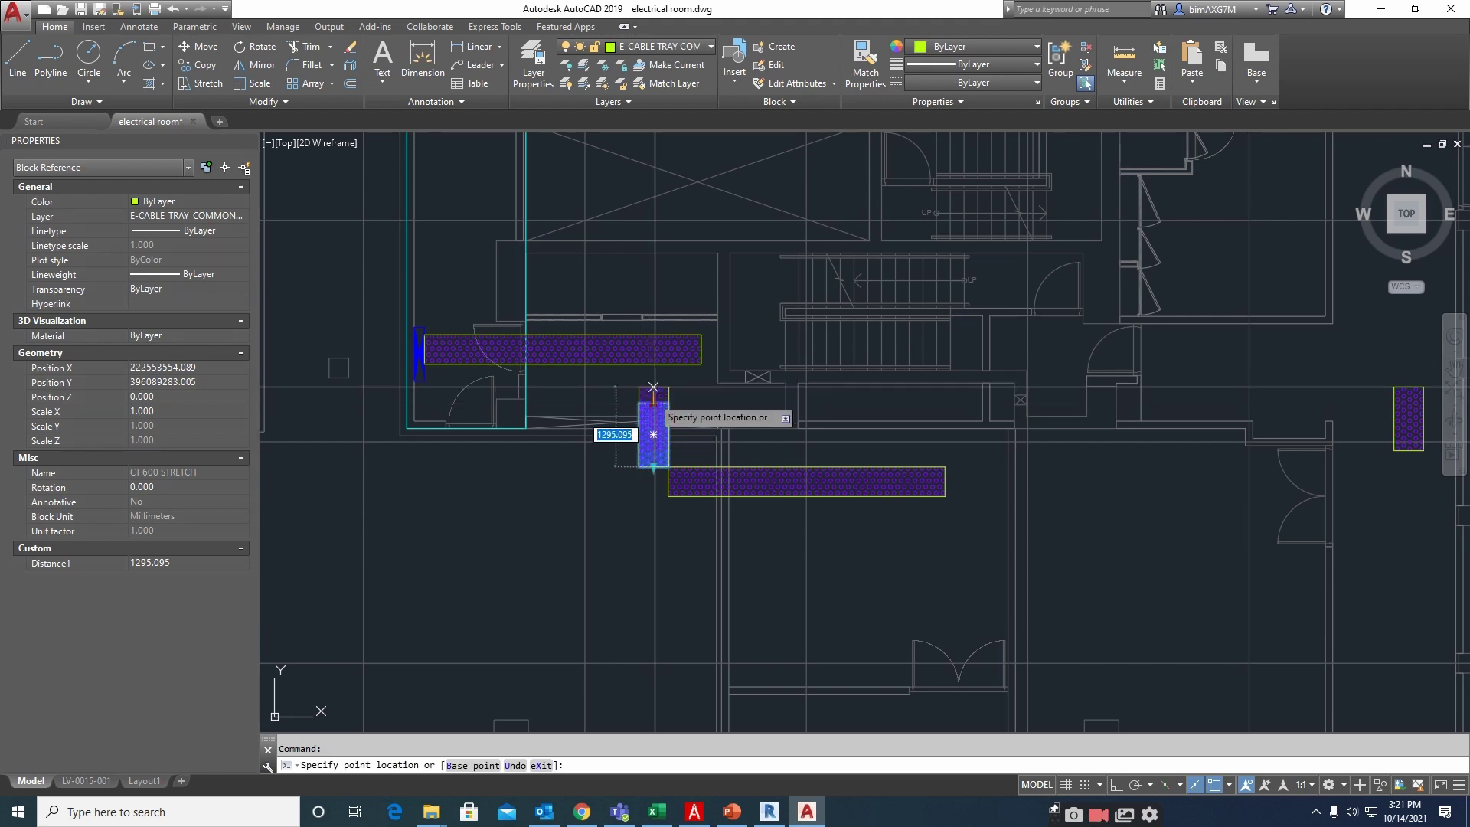
left_click(653, 364)
Shorten the horizontal tray beside the blue equipment block to end at the west edge of the short vertical tray
left_click(695, 350)
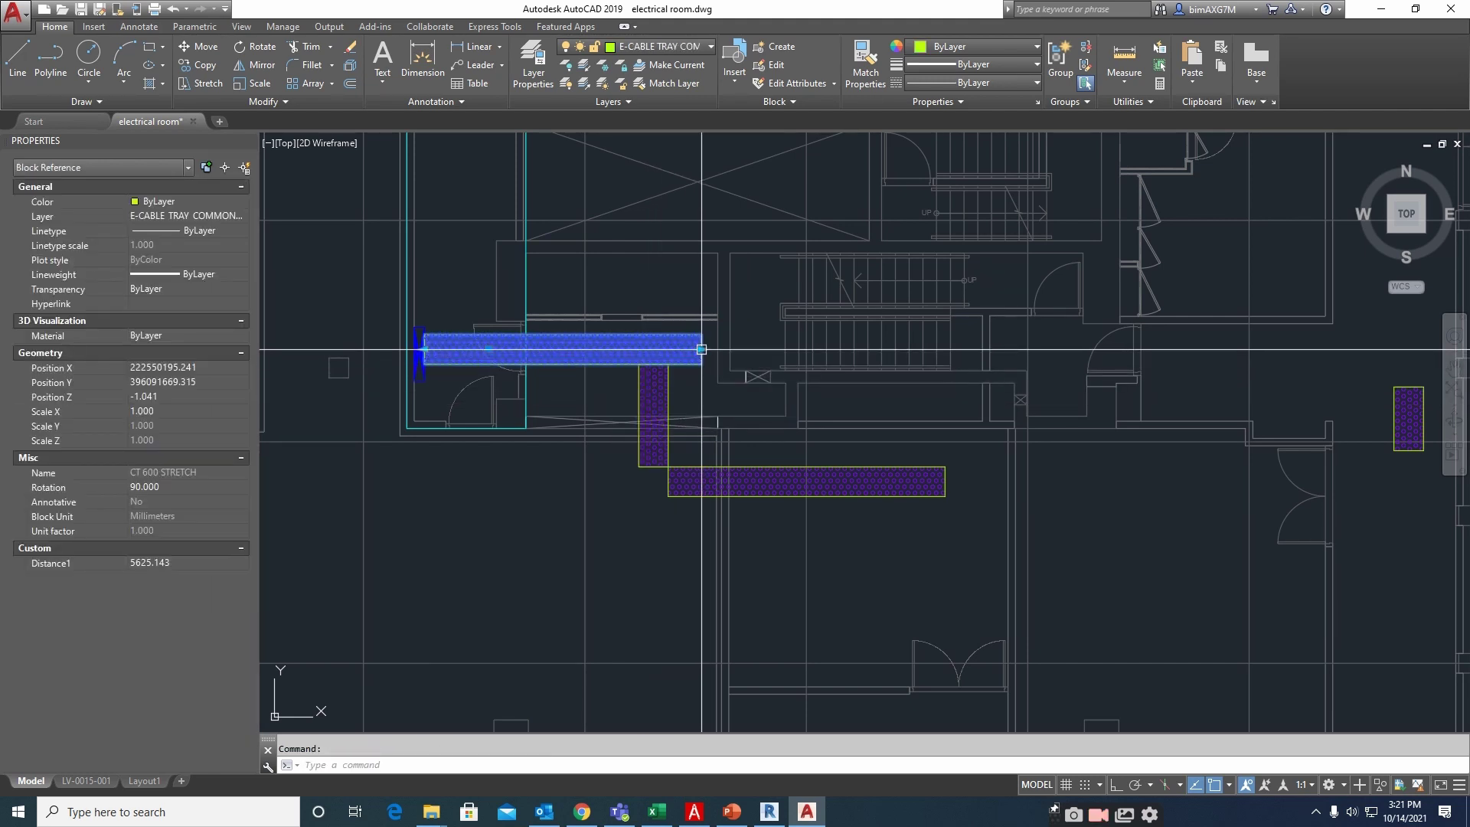
key("Escape")
scroll(654, 365, "up", 5)
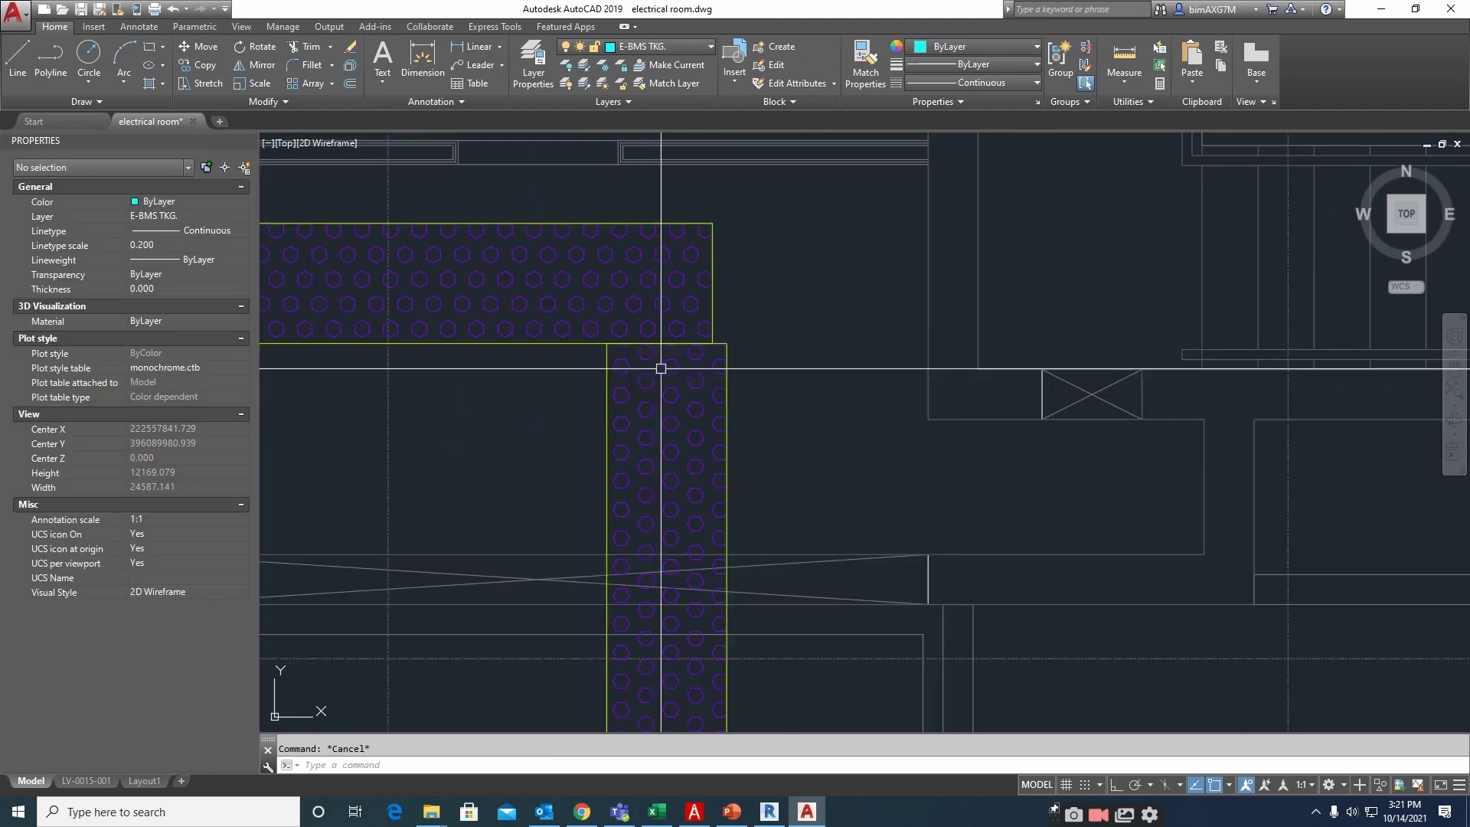
left_click(686, 277)
left_click(601, 283)
Stretch the southern horizontal tray east, with Ortho on, to the corridor tray's east edge, for a length of about 15346 mm
scroll(680, 280, "down", 5)
scroll(686, 418, "up", 3)
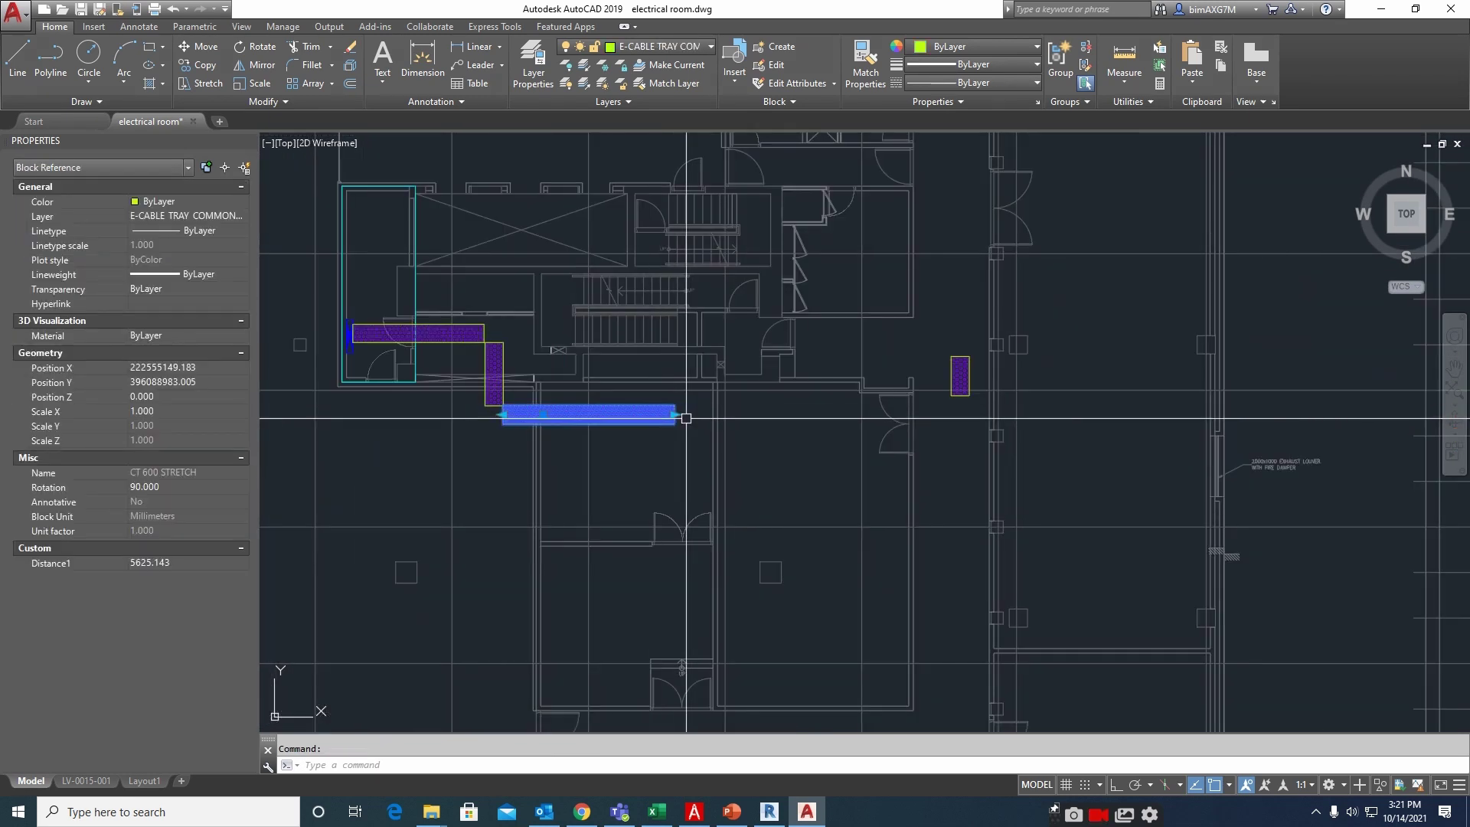
scroll(963, 425, "up", 6)
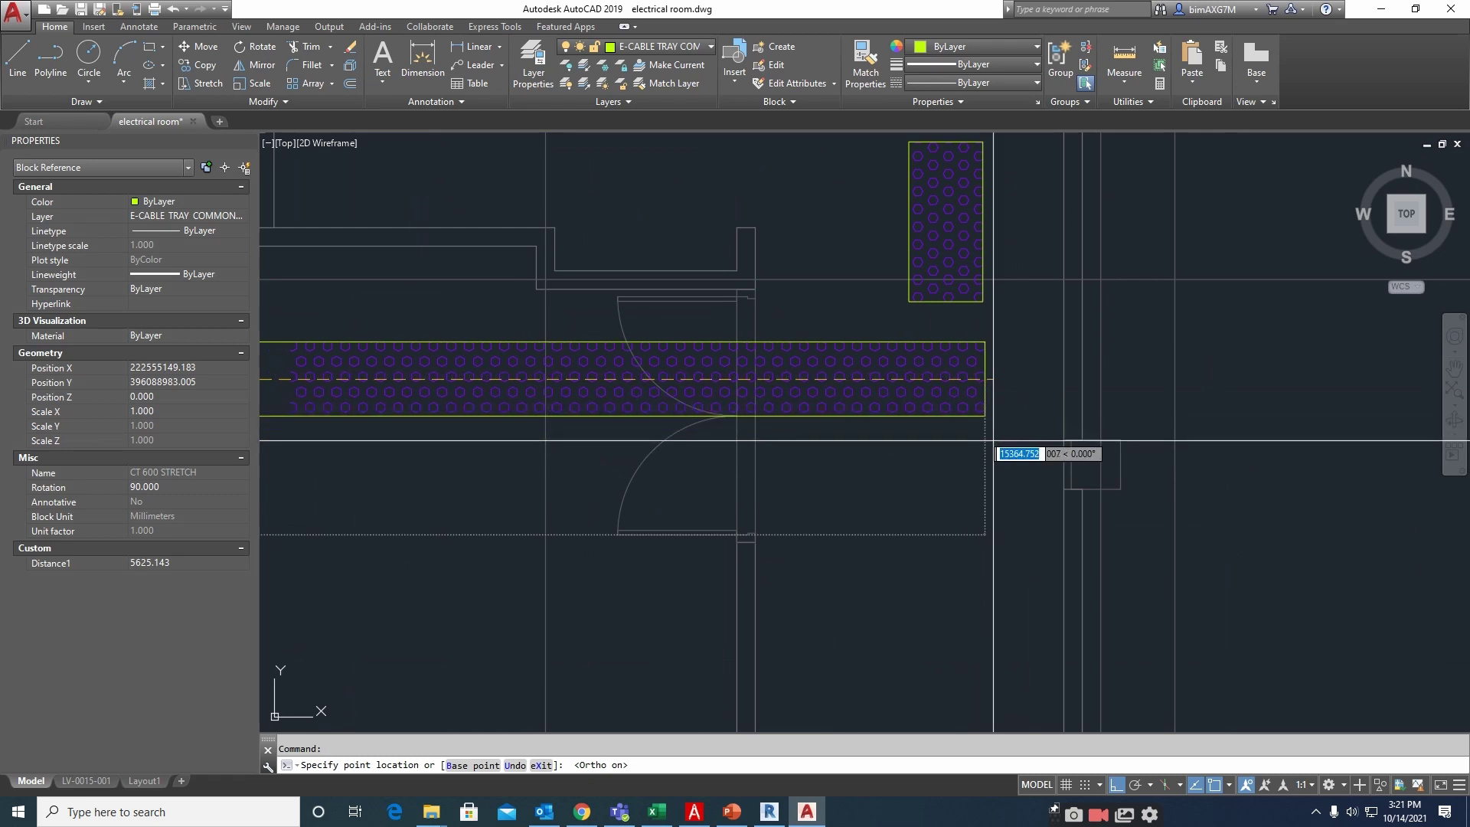
left_click(983, 438)
key("Escape")
Stretch the corridor's vertical CT 600 tray north into the northern room, up to the short vertical tray there
scroll(947, 443, "down", 4)
middle_click_drag(899, 424, 781, 541)
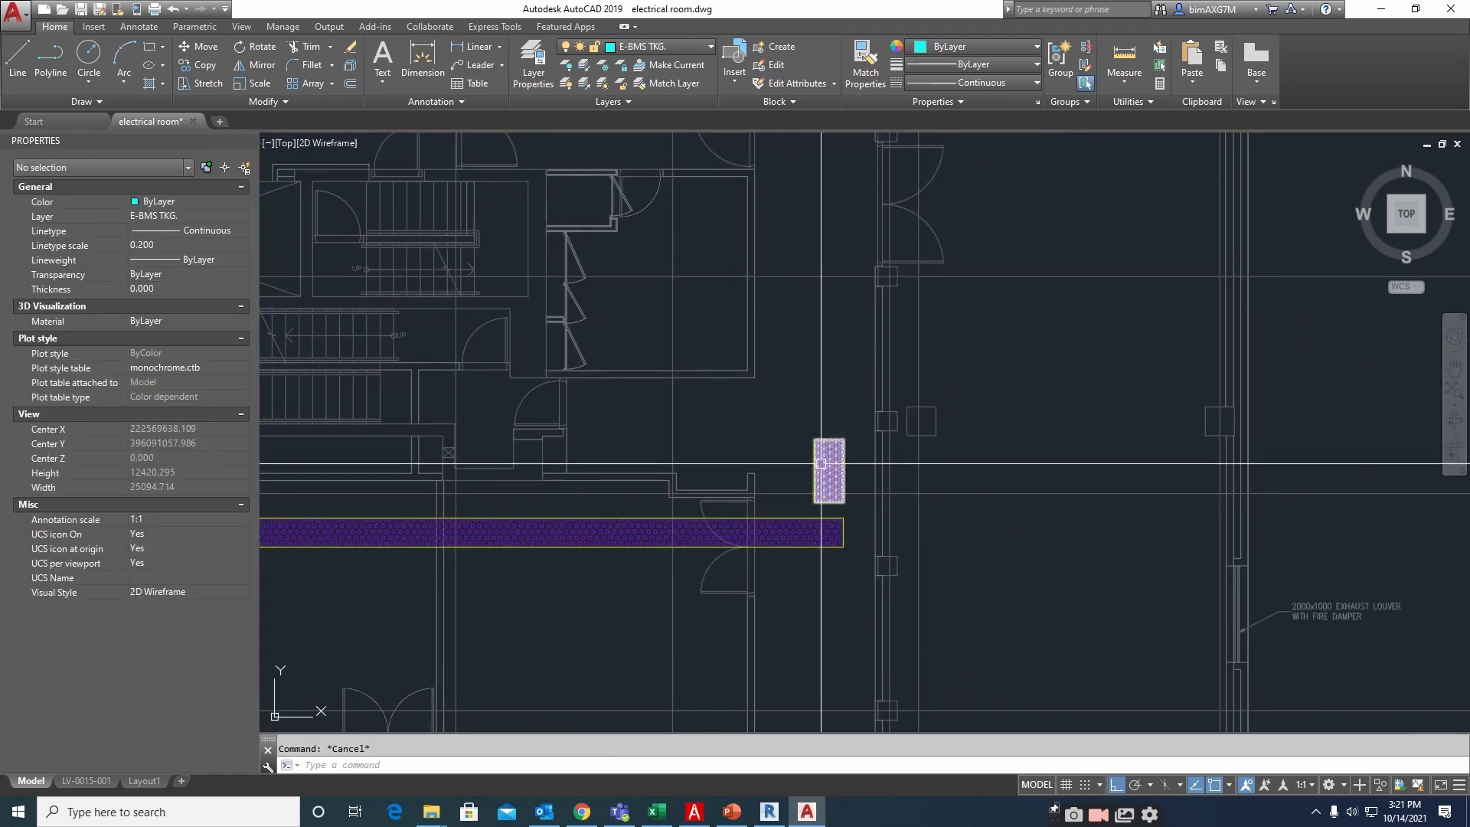
left_click(820, 463)
left_click(829, 439)
scroll(833, 435, "down", 5)
scroll(830, 436, "up", 6)
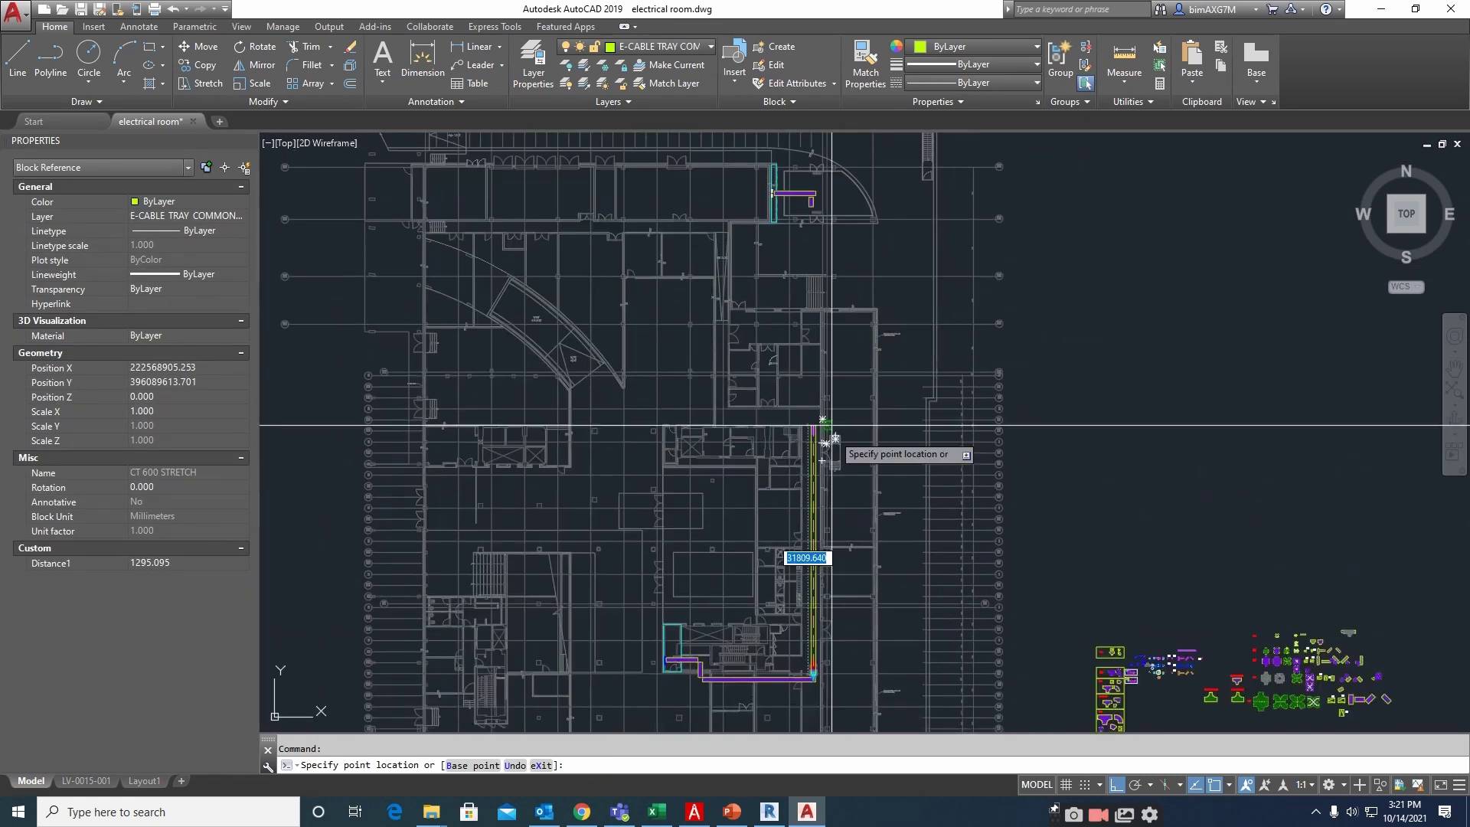
scroll(800, 337, "up", 6)
left_click(819, 250)
key("Escape")
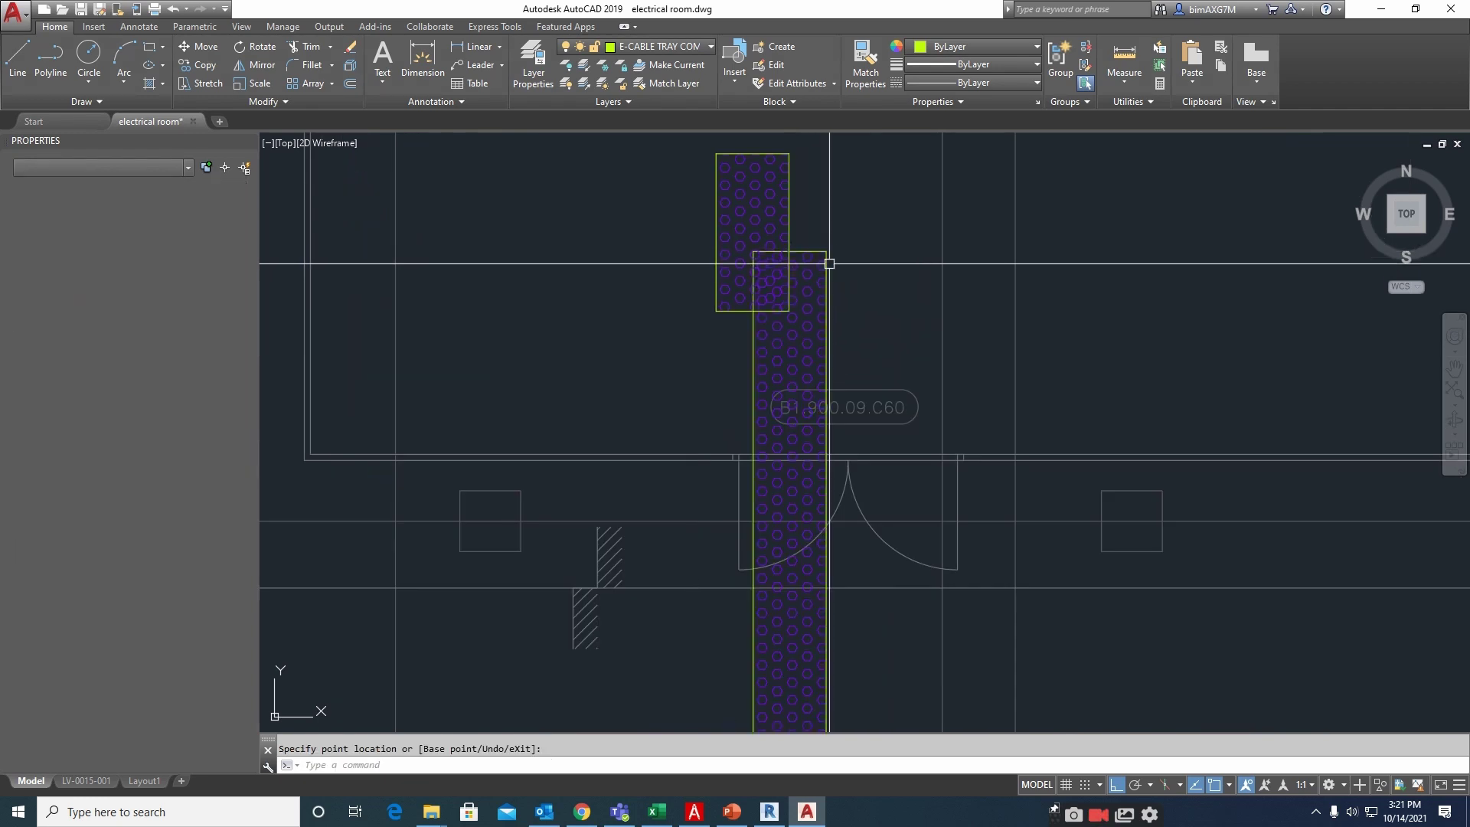
Erase the short vertical tray overlapping the north end of the long corridor tray
scroll(828, 348, "down", 2)
type("e")
key("Return")
key("Return")
Extend the long corridor tray north to the lower edge of the northern horizontal tray, for a length of about 65180 mm
middle_click_drag(819, 258, 812, 471)
type("s")
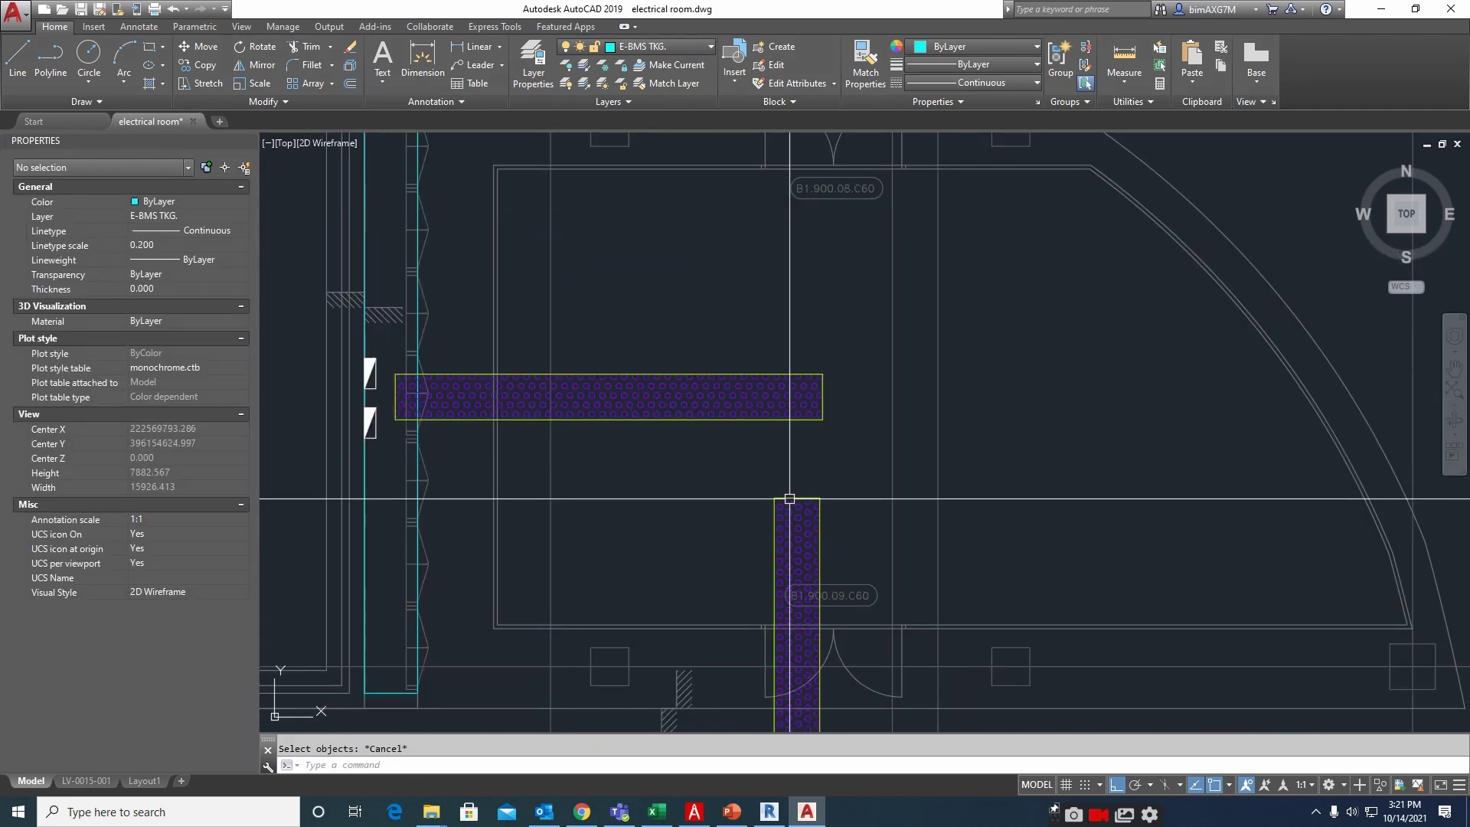
left_click(801, 496)
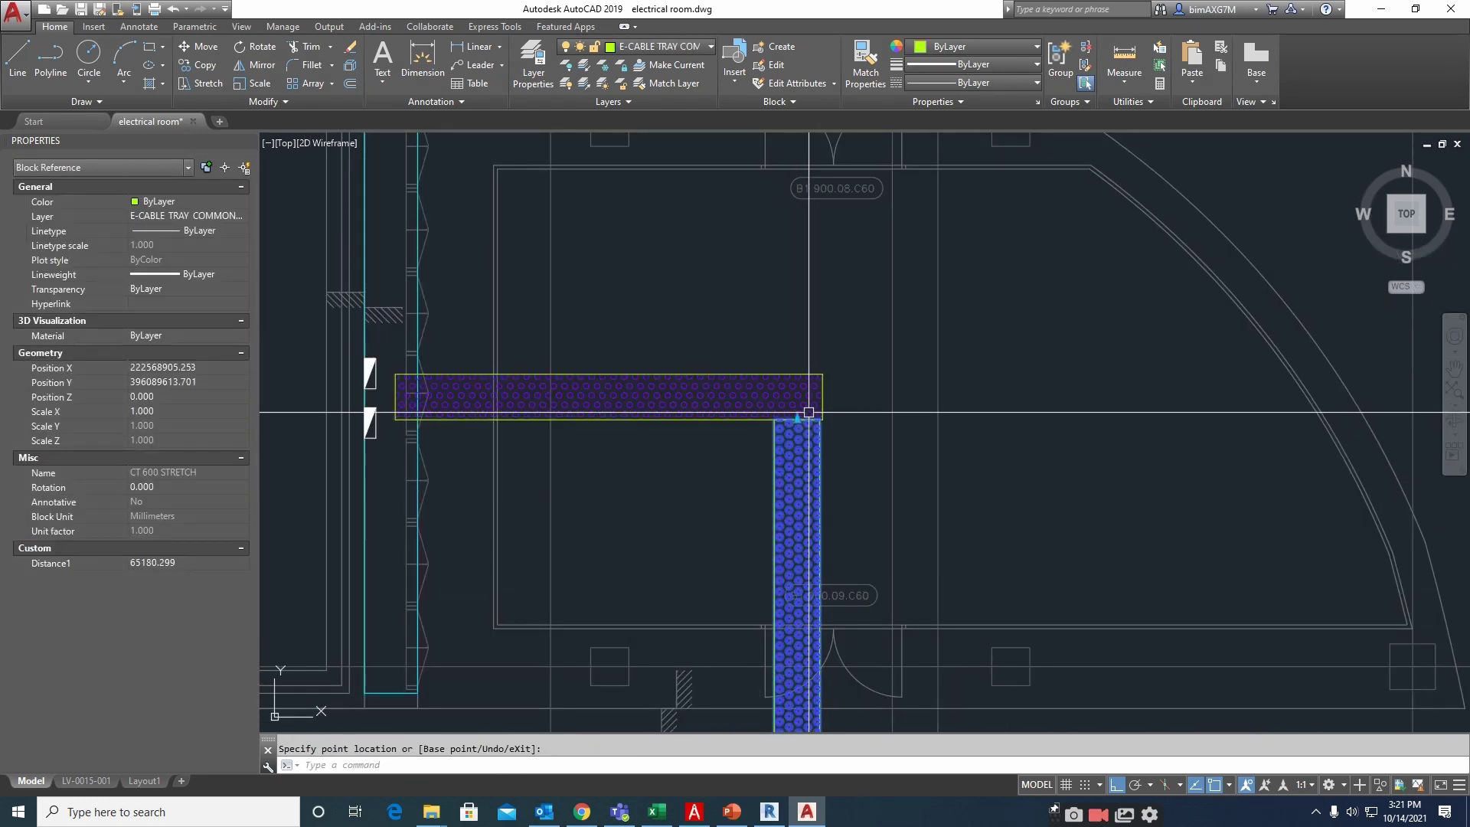
key("Escape")
Copy the 600 size 90° elbow from the tray fittings library to just southwest of the short vertical tray, with Ortho off
scroll(808, 412, "down", 8)
scroll(839, 505, "up", 4)
scroll(839, 506, "down", 5)
scroll(1208, 552, "up", 6)
mouse_move(1207, 552)
middle_mouse_down()
mouse_move(795, 561)
mouse_move(828, 517)
middle_mouse_up()
scroll(843, 518, "up", 4)
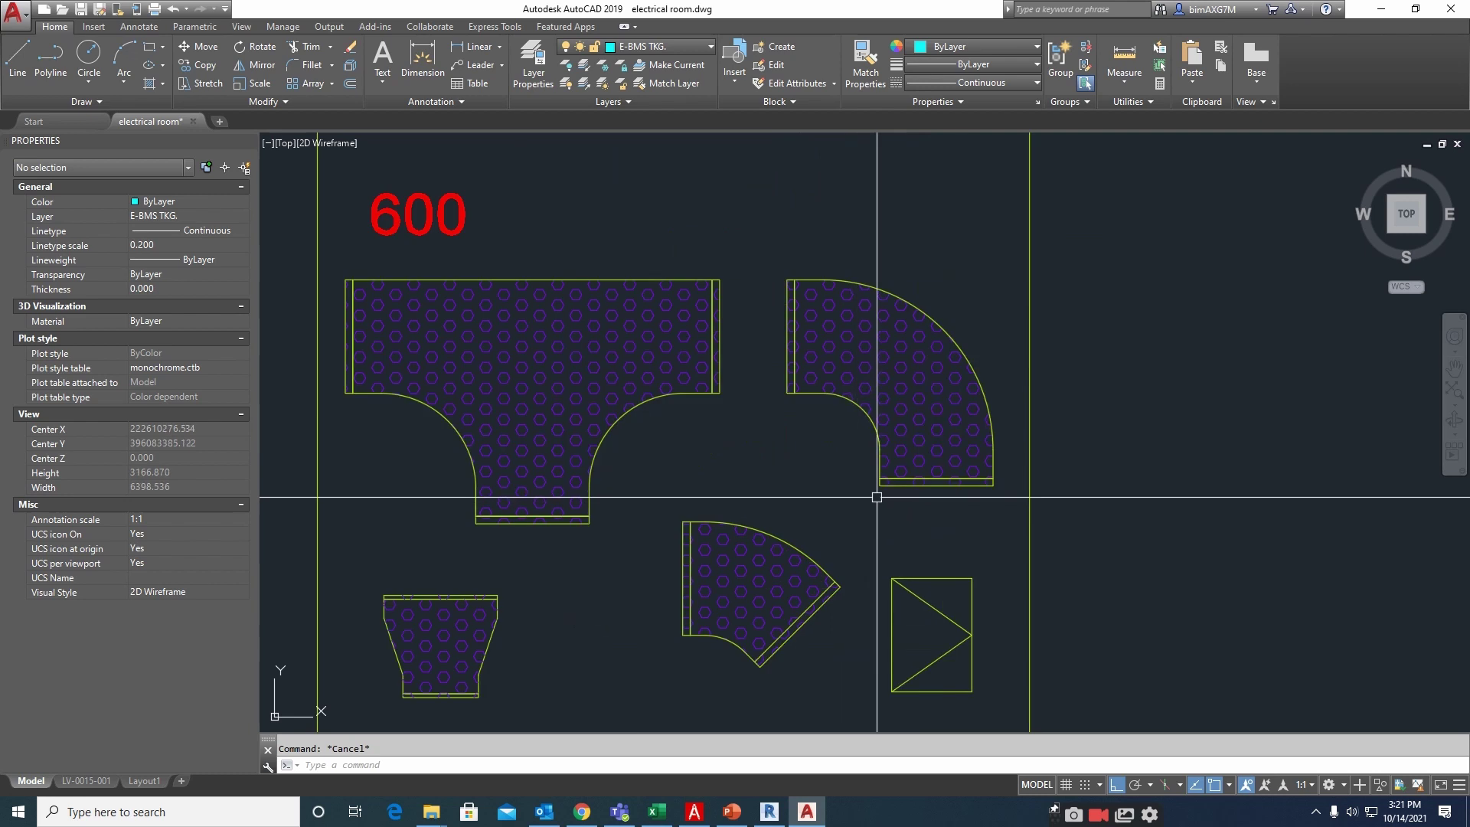
left_click(922, 482)
middle_click_drag(922, 497, 925, 508)
key("Return")
left_click(925, 507)
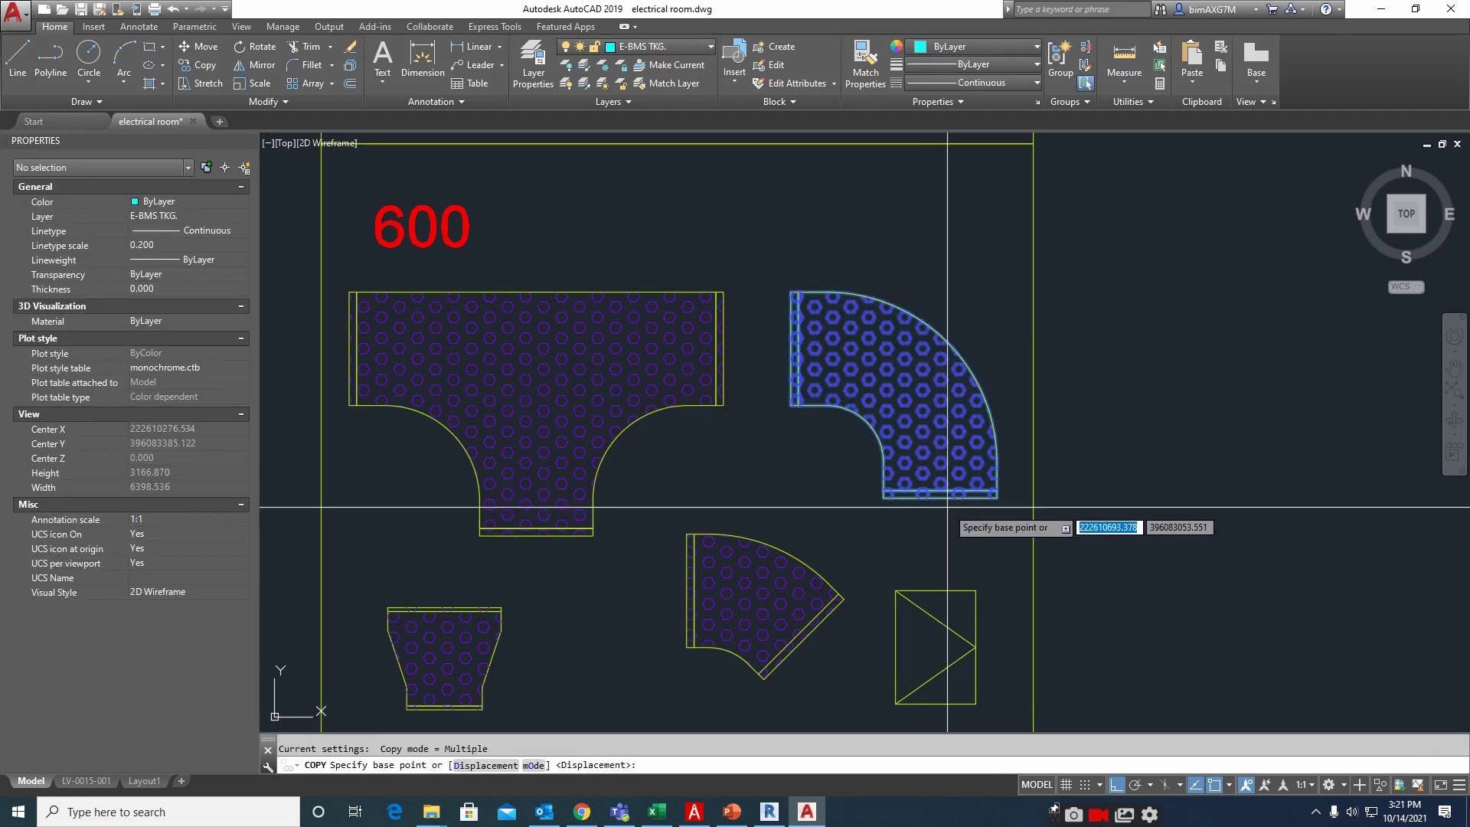
scroll(988, 498, "down", 5)
scroll(974, 464, "up", 3)
scroll(950, 458, "up", 2)
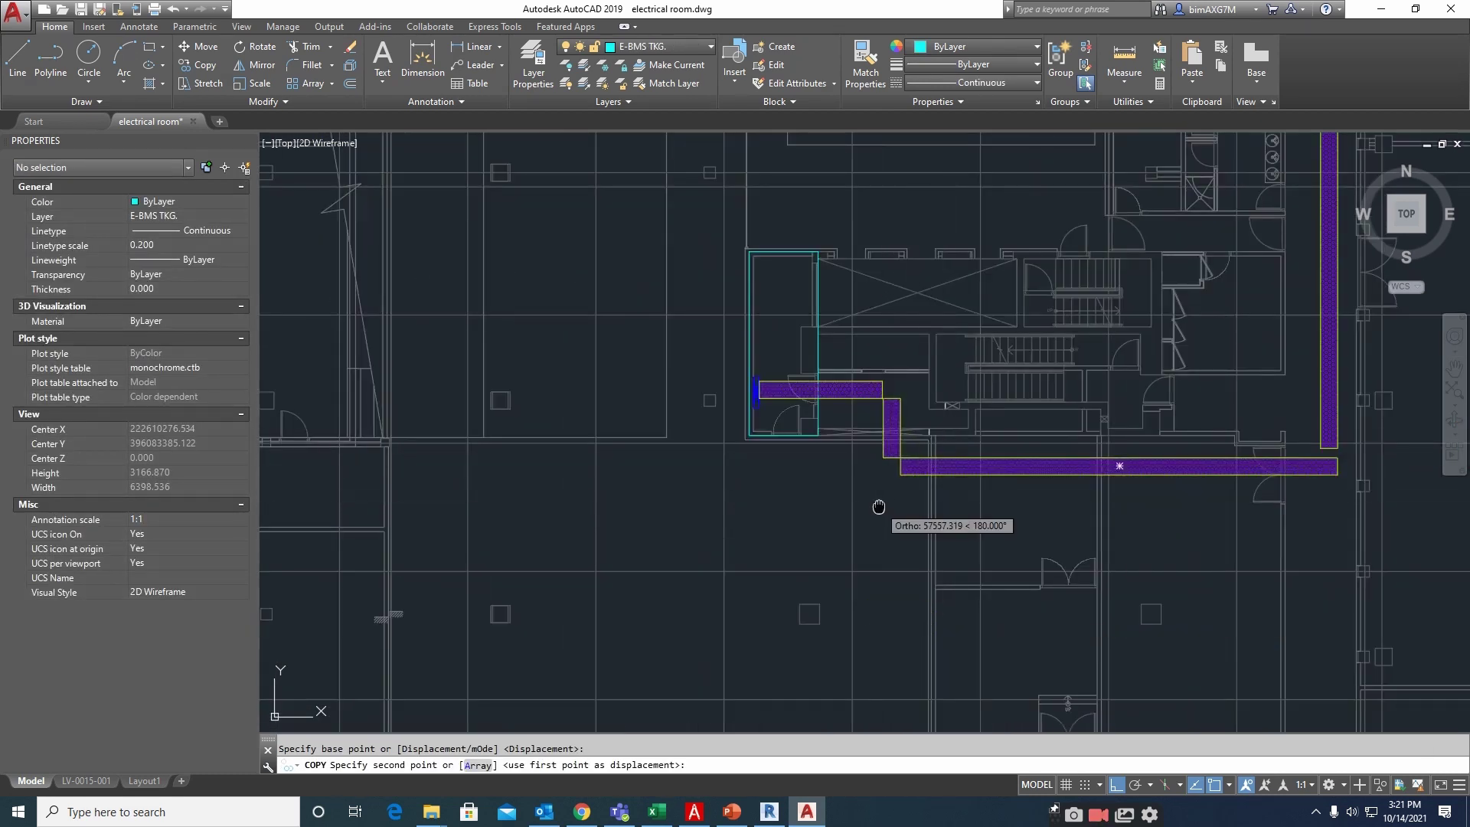
key("F8")
scroll(879, 505, "up", 3)
left_click(883, 485)
key("Escape")
middle_click_drag(965, 493, 925, 500)
left_click(852, 490)
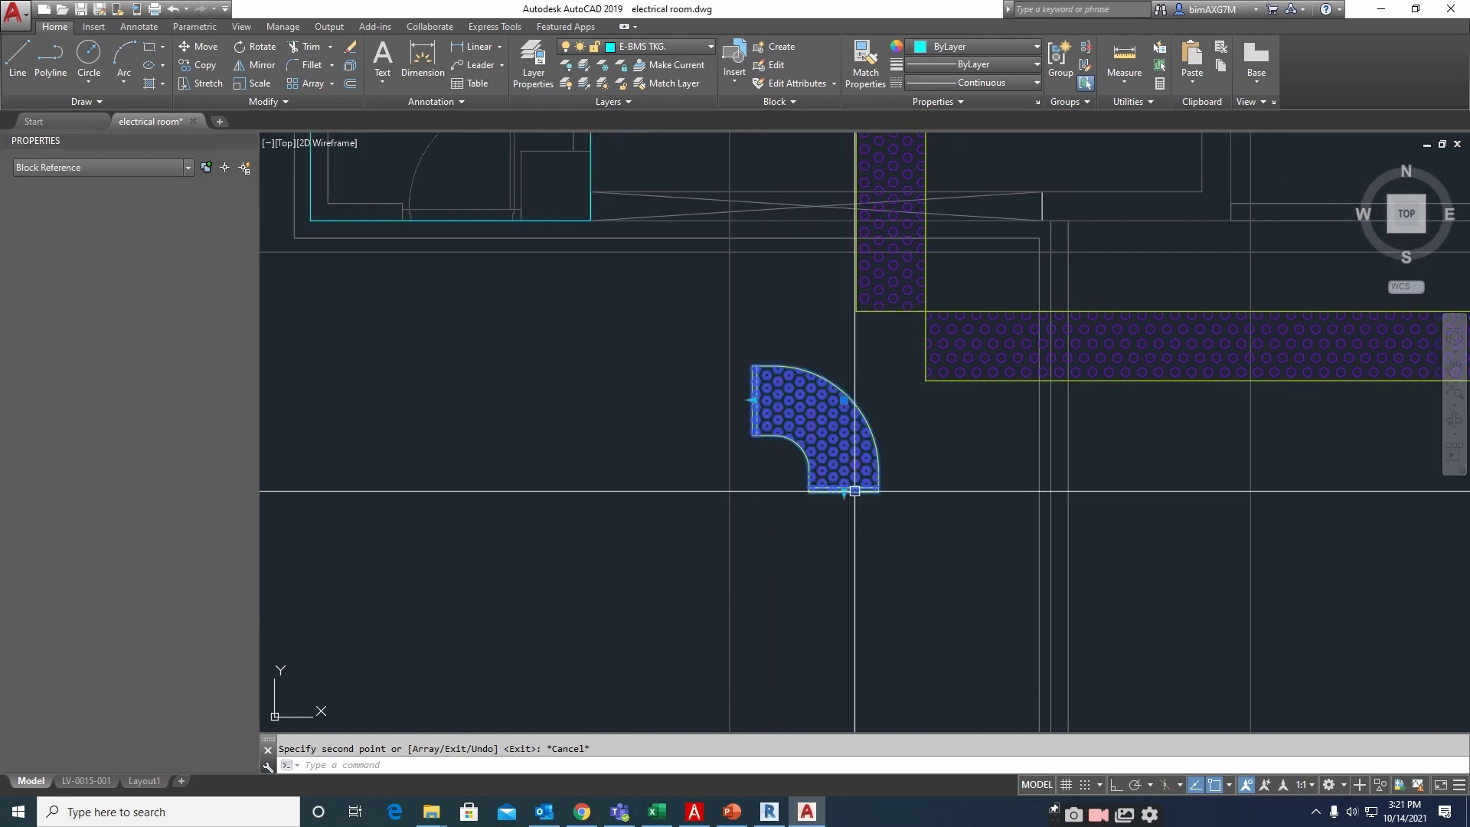
left_click(844, 493)
scroll(850, 487, "up", 3)
key("Escape")
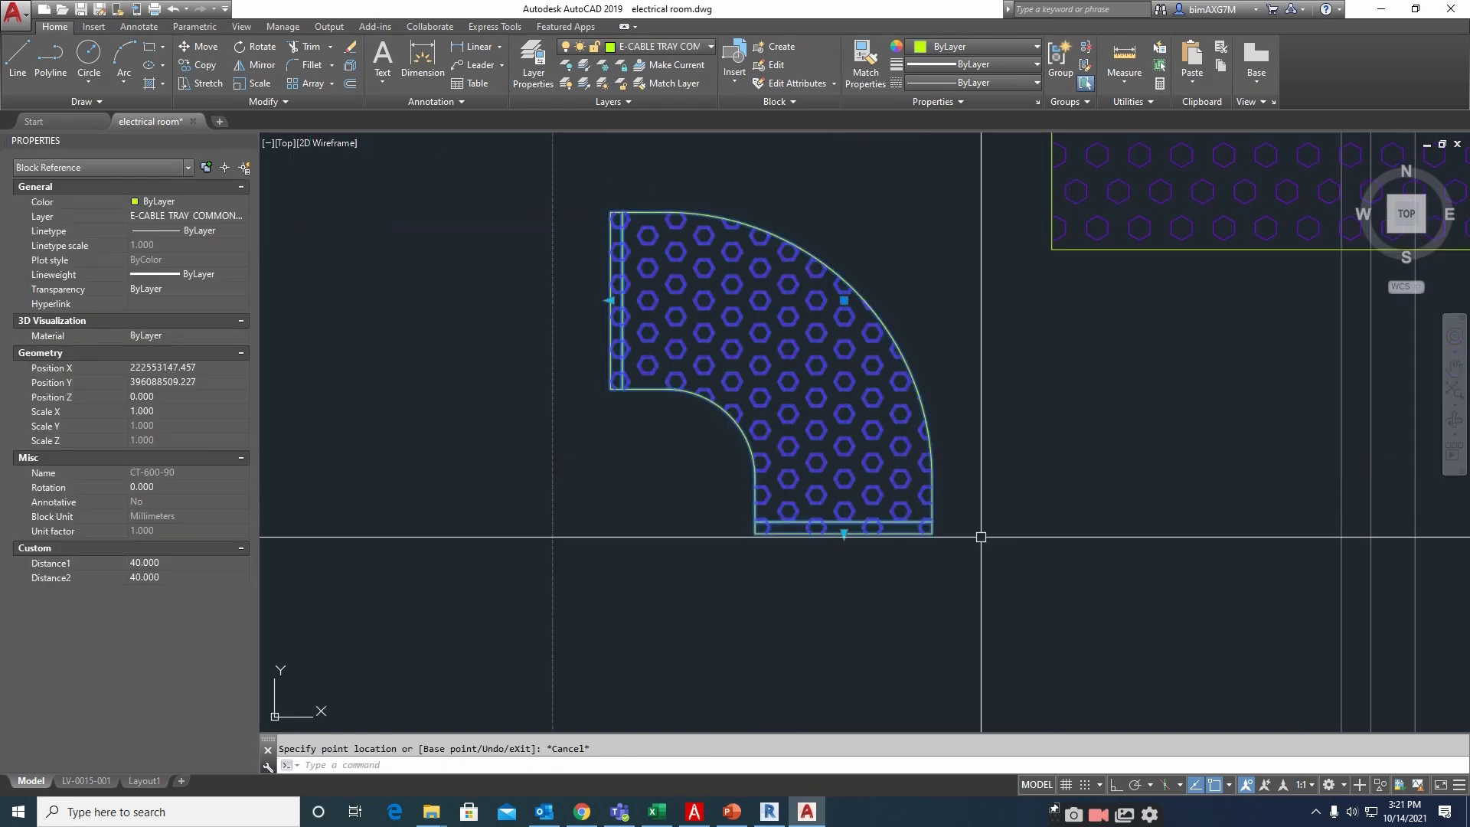
key("Escape")
Mirror the 90° elbow in both directions, erasing the source objects, so that its ends face north and east
scroll(929, 535, "down", 2)
left_click(789, 567)
left_click(800, 648)
type("y")
key("Return")
mouse_move(878, 569)
middle_mouse_down()
mouse_move(846, 596)
mouse_move(823, 373)
middle_mouse_up()
left_click(766, 584)
key("Return")
left_click(951, 614)
Move the elbow by its north end up to the junction of the short vertical and southern horizontal trays
type("m")
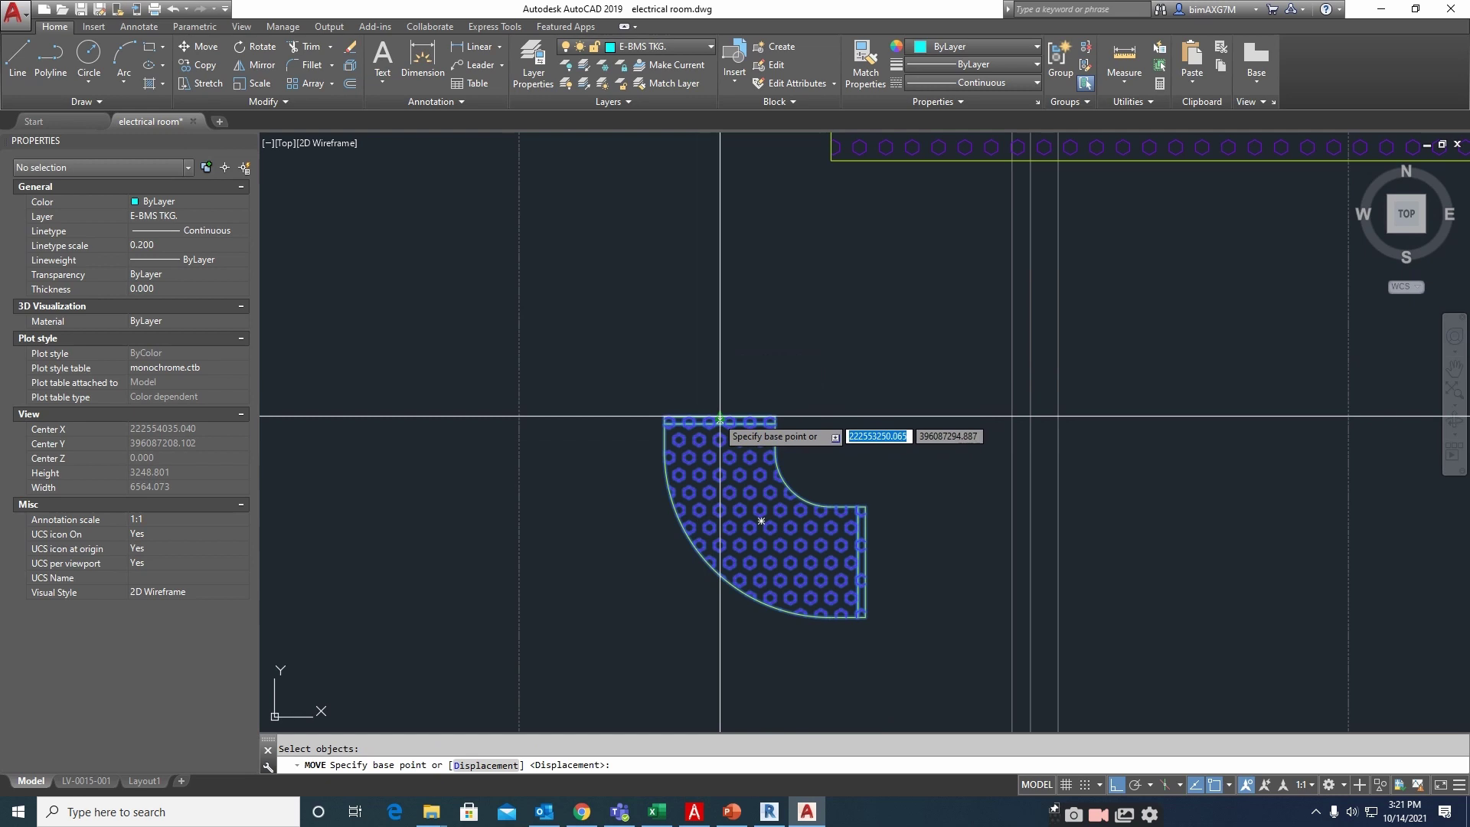
left_click(720, 417)
middle_click_drag(788, 142, 745, 462)
left_click(780, 394)
middle_click_drag(855, 501, 833, 431)
Move the elbow by its east end onto the west end of the southern horizontal tray
key("Return")
scroll(905, 425, "up", 2)
left_click(904, 425)
key("Return")
left_click(907, 403)
left_click(674, 380)
scroll(694, 448, "down", 2)
middle_click_drag(695, 448, 705, 552)
Move the elbow east so that its north end lines up with the short vertical tray
key("Return")
left_click(526, 384)
left_click(649, 509)
key("Return")
scroll(606, 486, "up", 2)
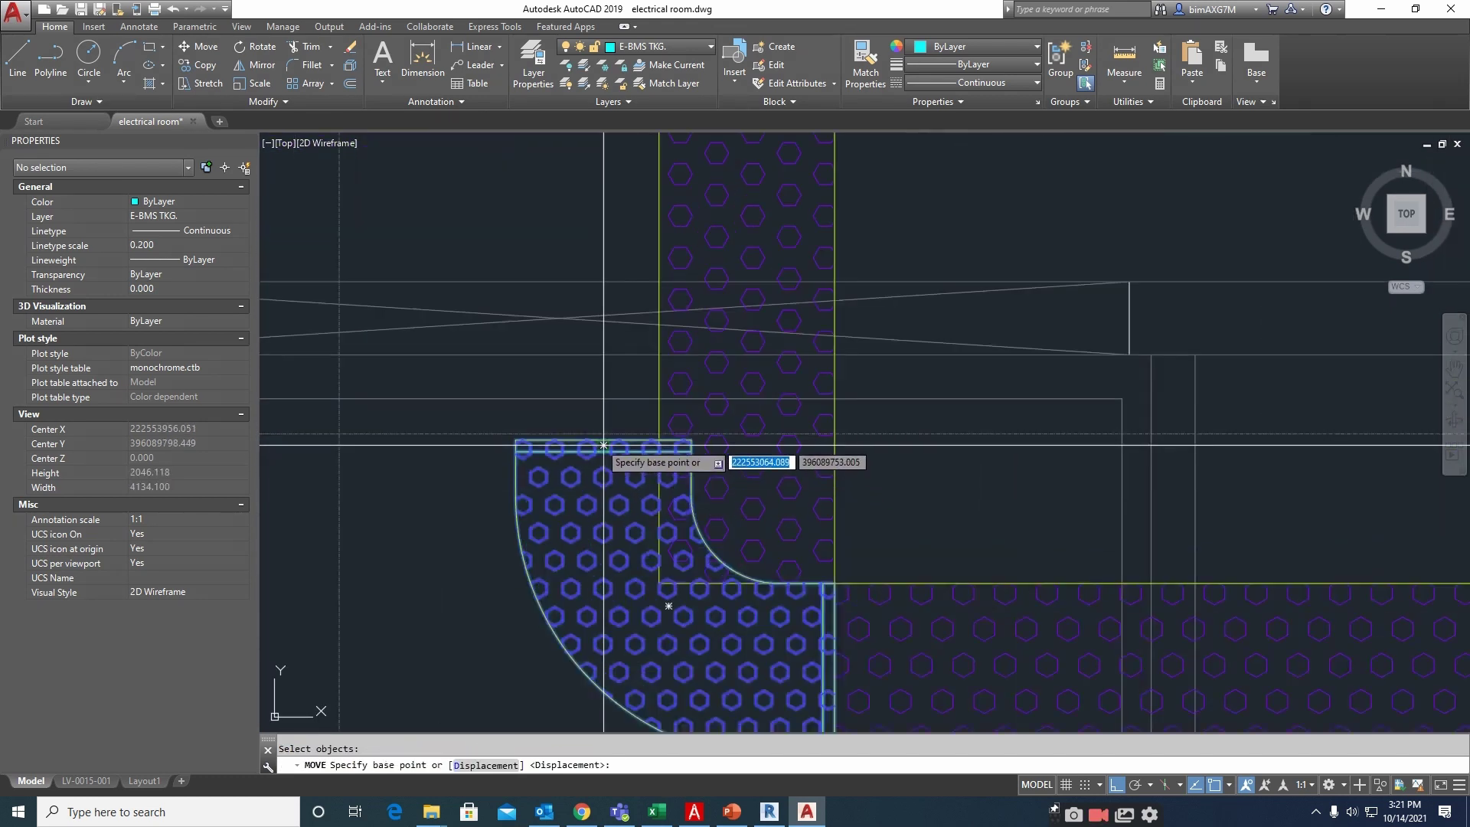
left_click(599, 439)
key("Escape")
key("Return")
left_click(626, 471)
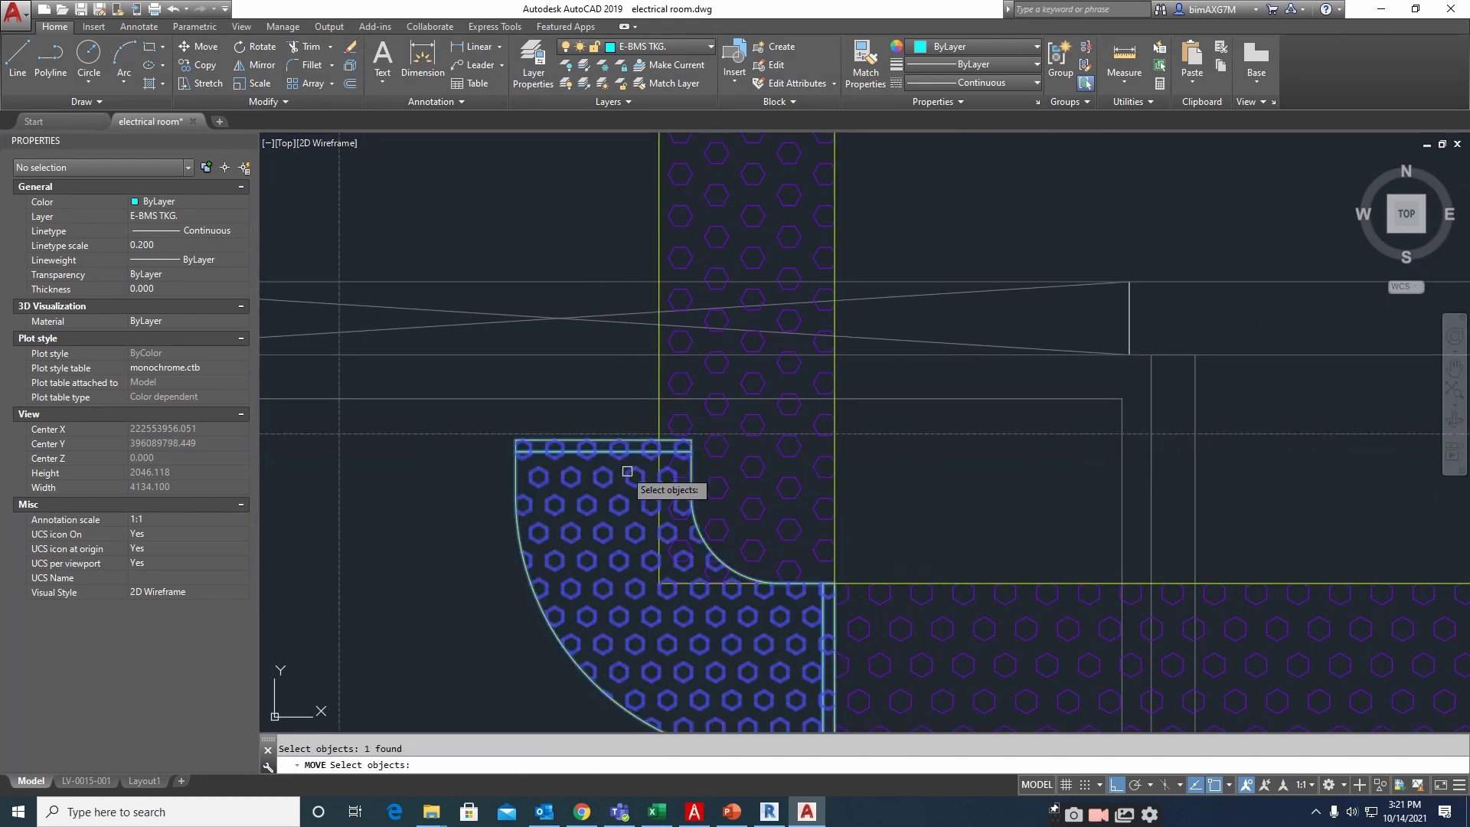
key("Return")
scroll(703, 451, "up", 1)
scroll(690, 440, "down", 6)
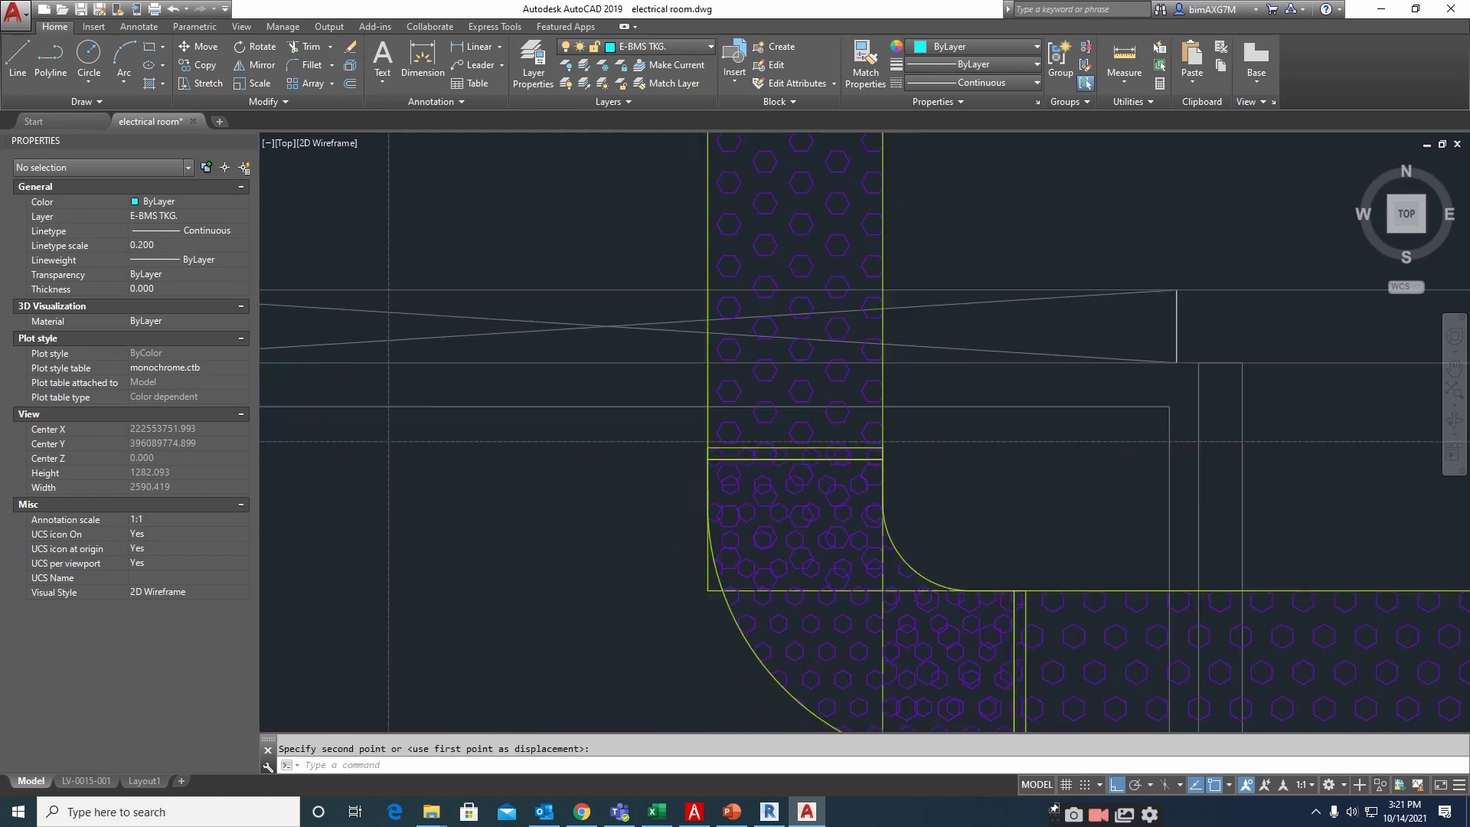
Shorten the short vertical tray's south end to the north end of the elbow
key("Escape")
left_click(851, 425)
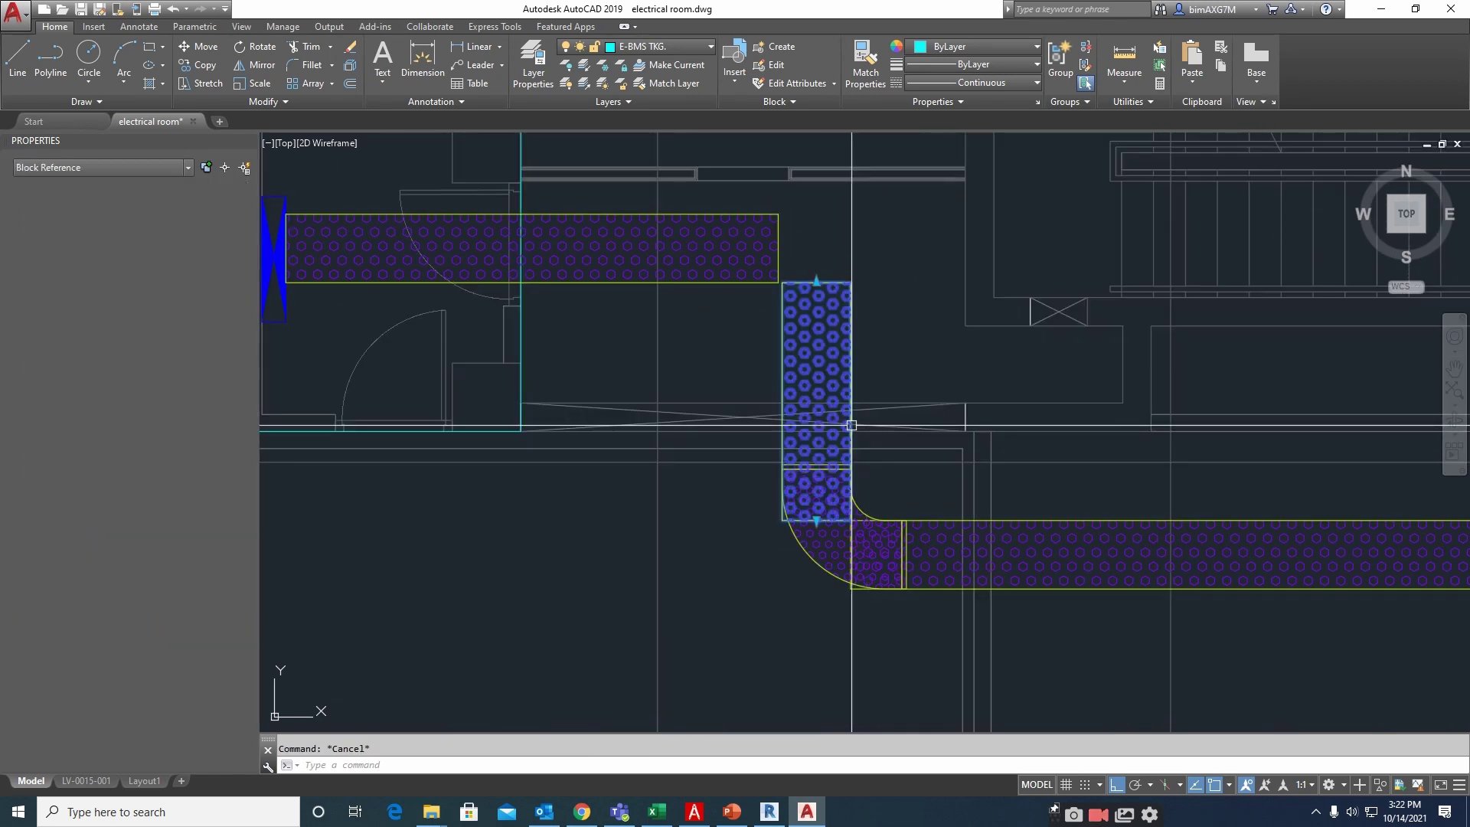
left_click(816, 519)
left_click(817, 465)
key("Escape")
Shorten the southern horizontal tray's west end to the east end of the elbow
scroll(900, 558, "up", 2)
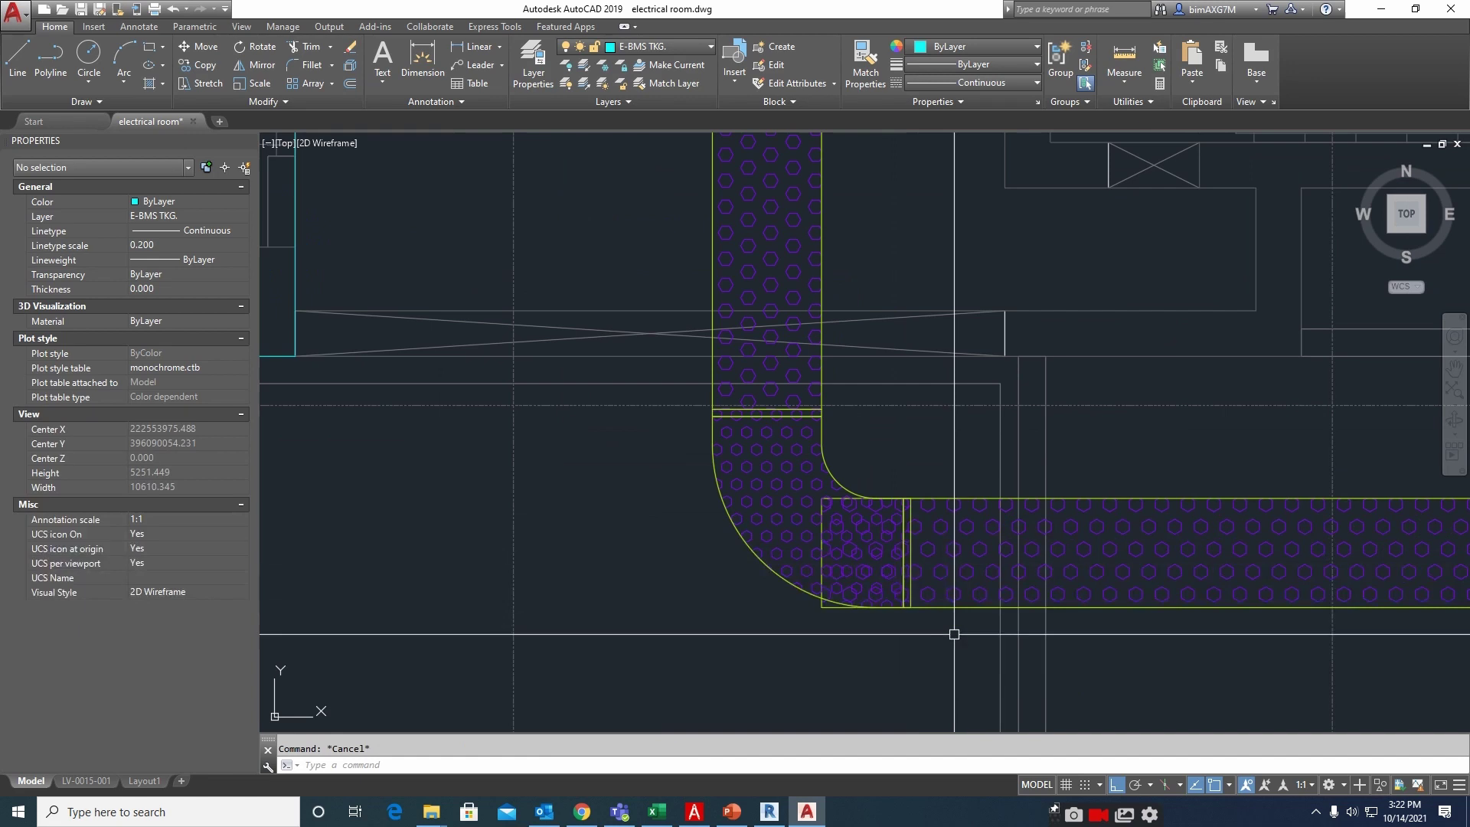
left_click(955, 634)
left_click(921, 575)
left_click(822, 552)
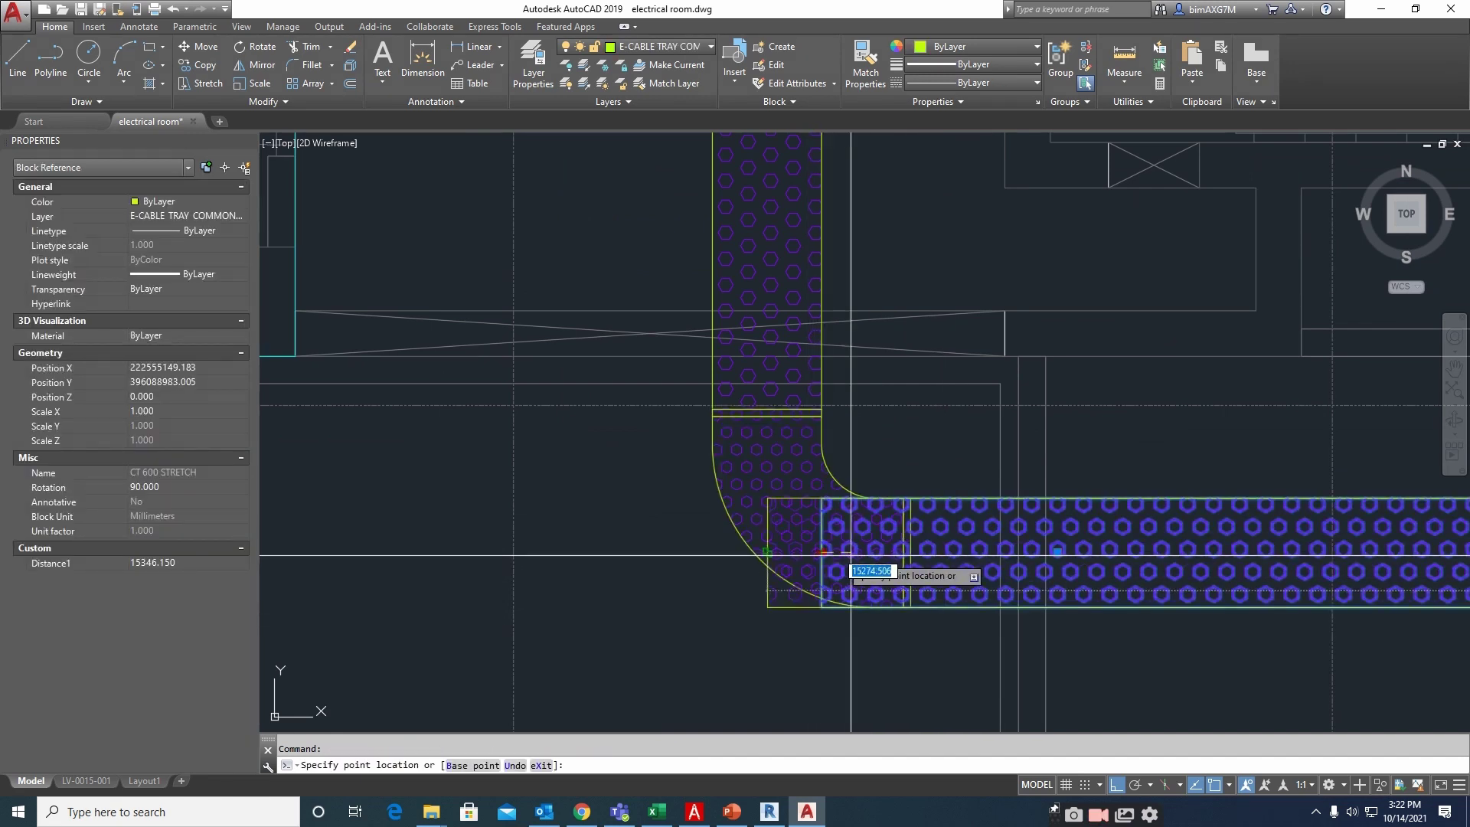
left_click(907, 552)
key("Escape")
scroll(751, 570, "down", 4)
Mirror a copy of the elbow to the north of the short vertical tray, and flip that copy to face west and south, erasing the source
type("mirror line:")
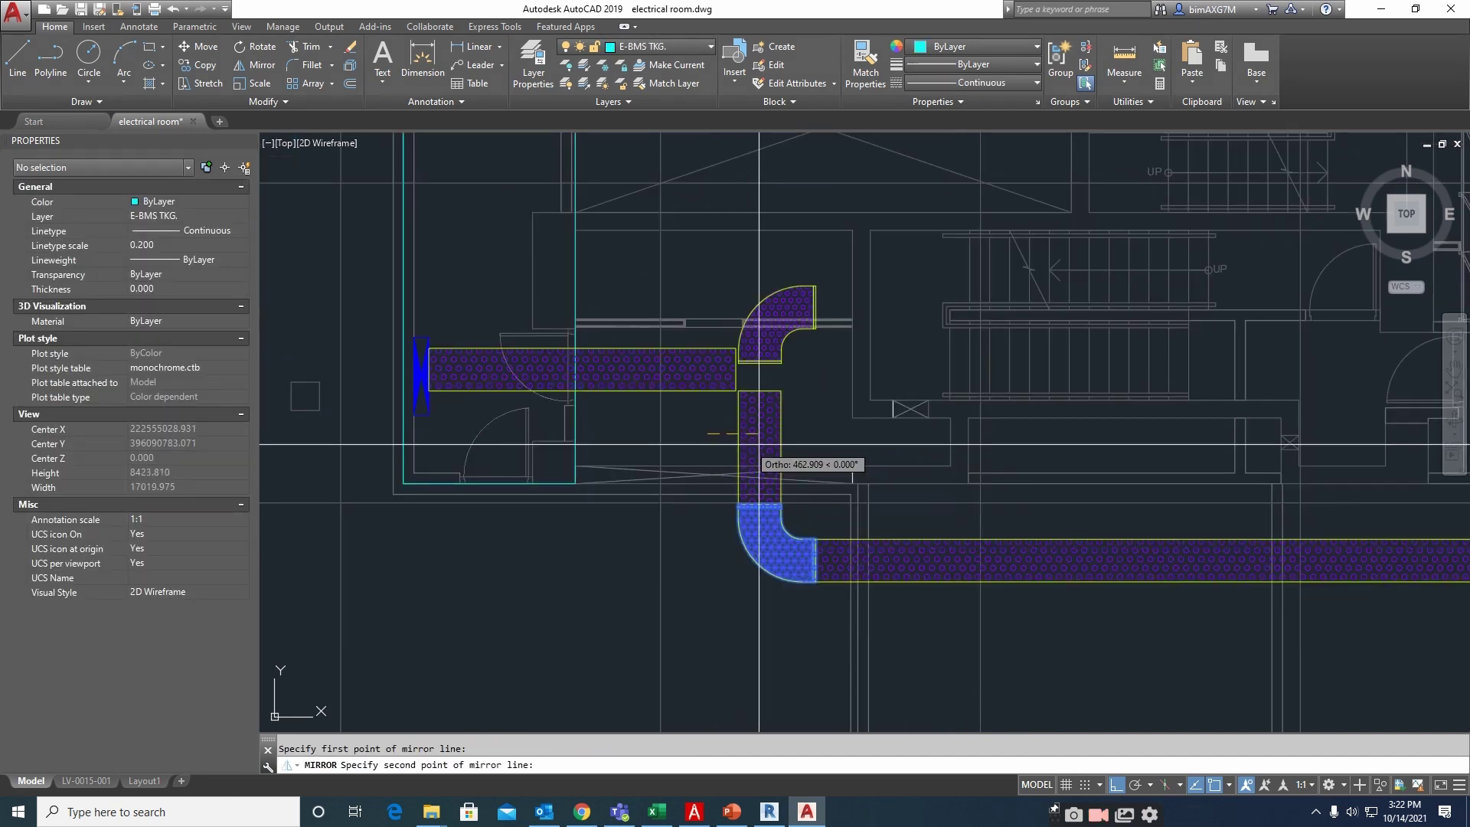
scroll(782, 406, "up", 2)
type("mi")
key("Return")
left_click(797, 321)
left_click(720, 280)
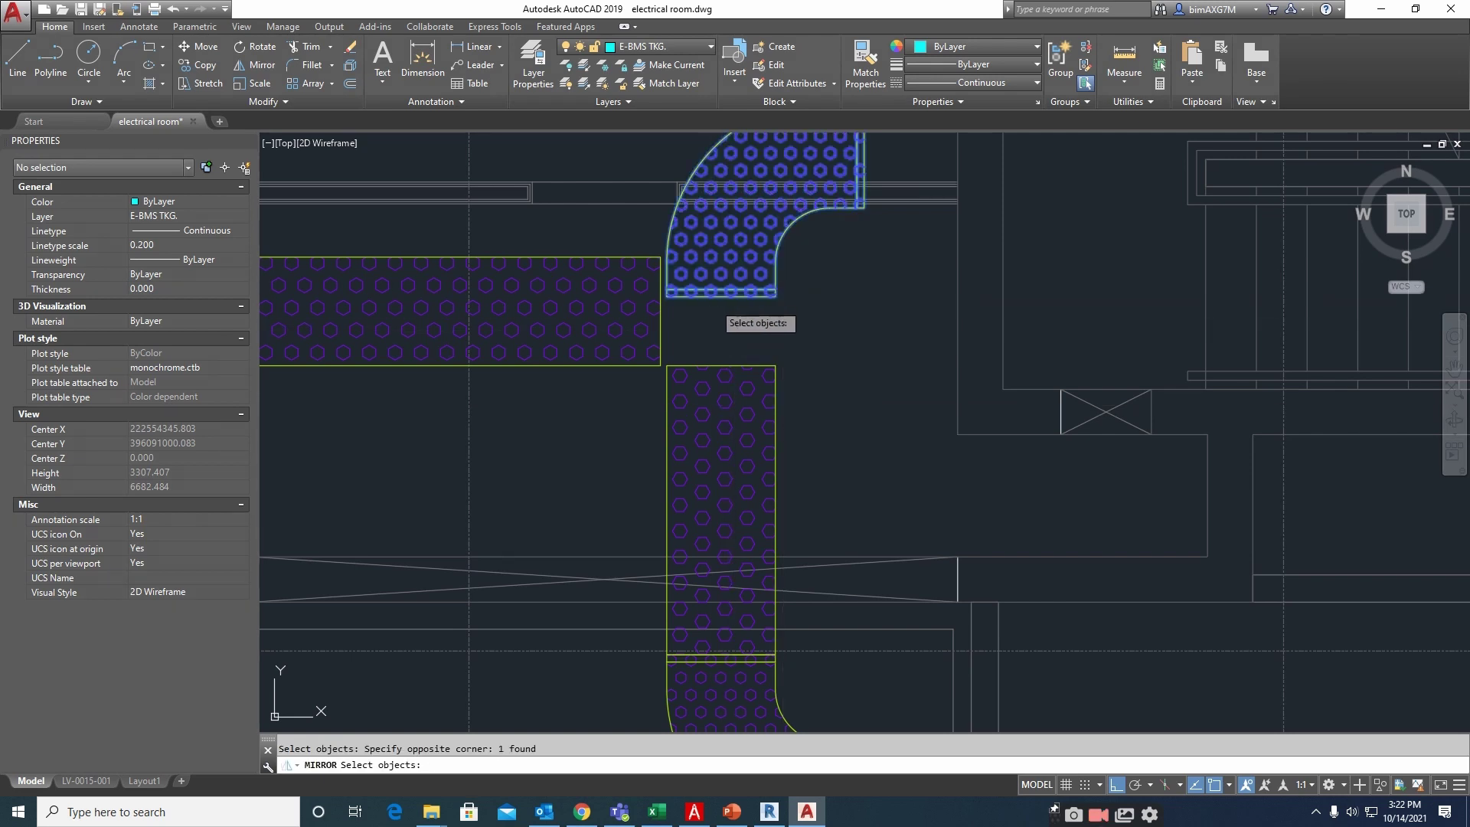
key("Return")
left_click(721, 298)
type("y")
key("Return")
scroll(731, 390, "down", 2)
scroll(766, 364, "up", 2)
key("Escape")
Move the upper elbow by its south end onto the north end of the short vertical tray
type("m")
left_click(788, 371)
left_click(707, 359)
key("Return")
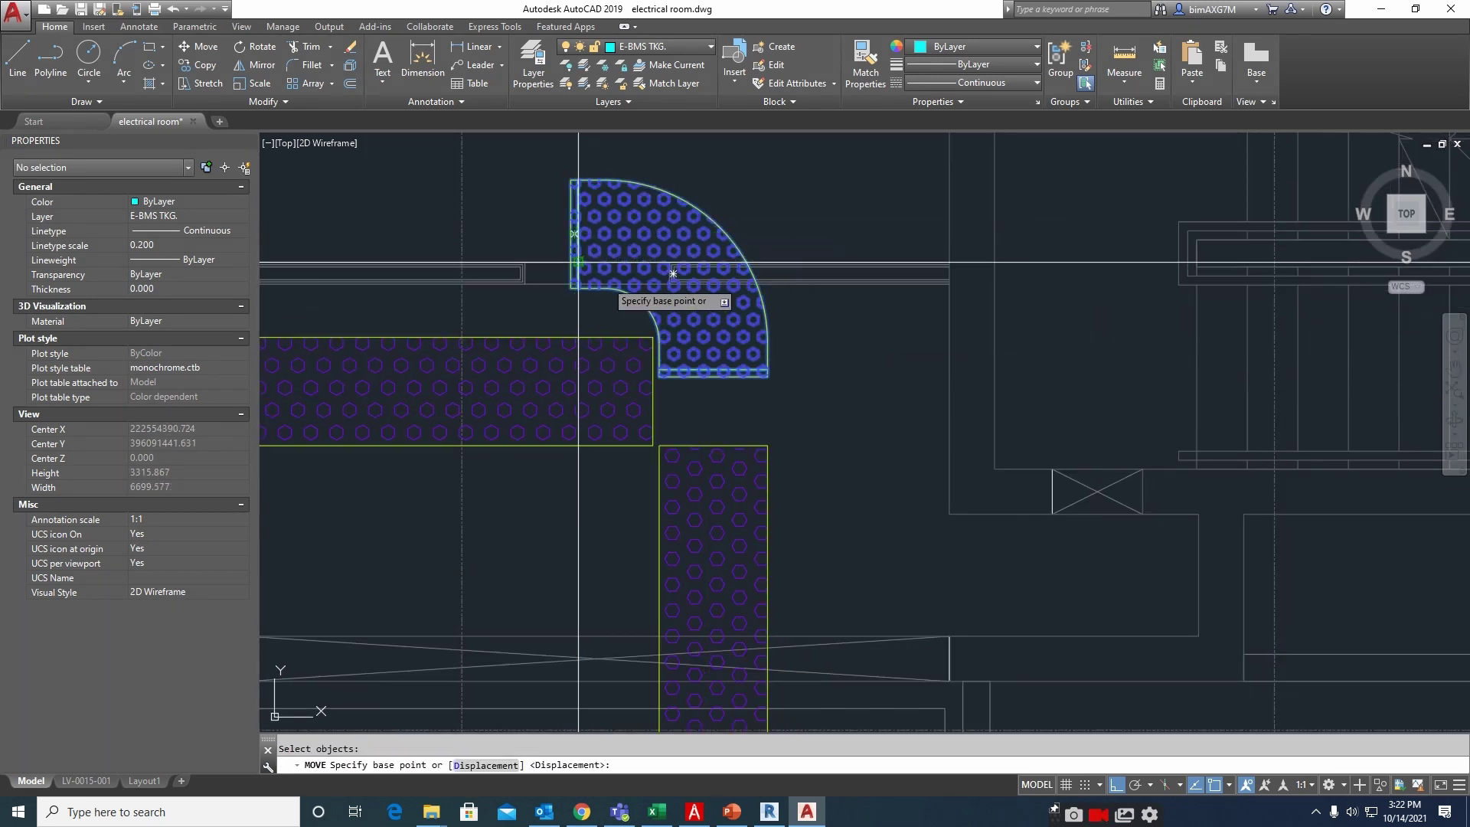
left_click(714, 373)
left_click(713, 440)
key("Escape")
Place the upper elbow on the short vertical tray and shift it south to align with the northern horizontal tray's upper edge
left_click(766, 397)
key("Return")
scroll(578, 263, "up", 2)
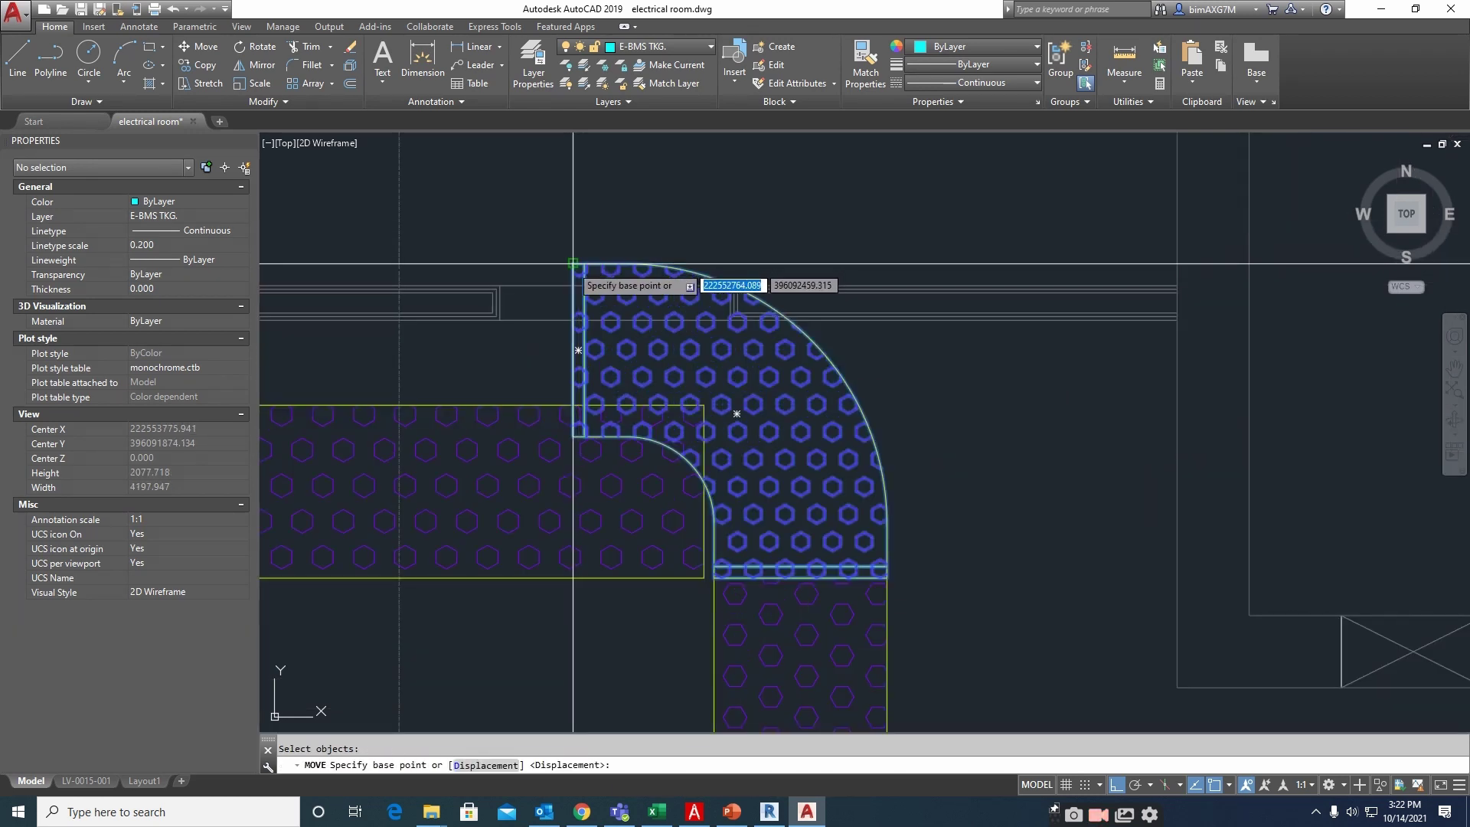
left_click(573, 264)
left_click(572, 404)
key("Escape")
Shorten the east end of the horizontal tray in the small room to the west end of the upper elbow
left_click(498, 385)
left_click(486, 432)
left_click(704, 490)
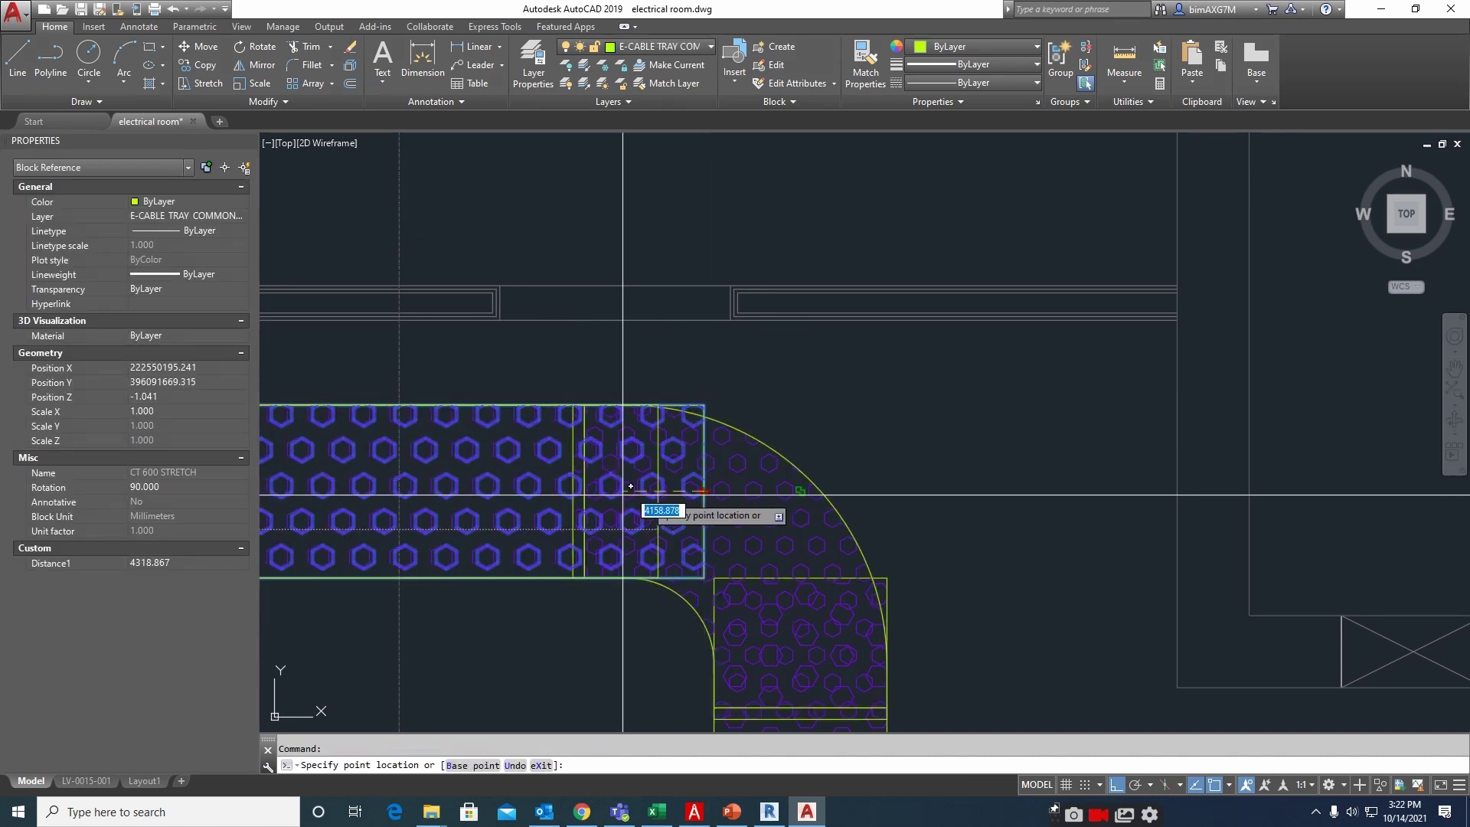
left_click(578, 490)
scroll(830, 388, "down", 2)
key("Escape")
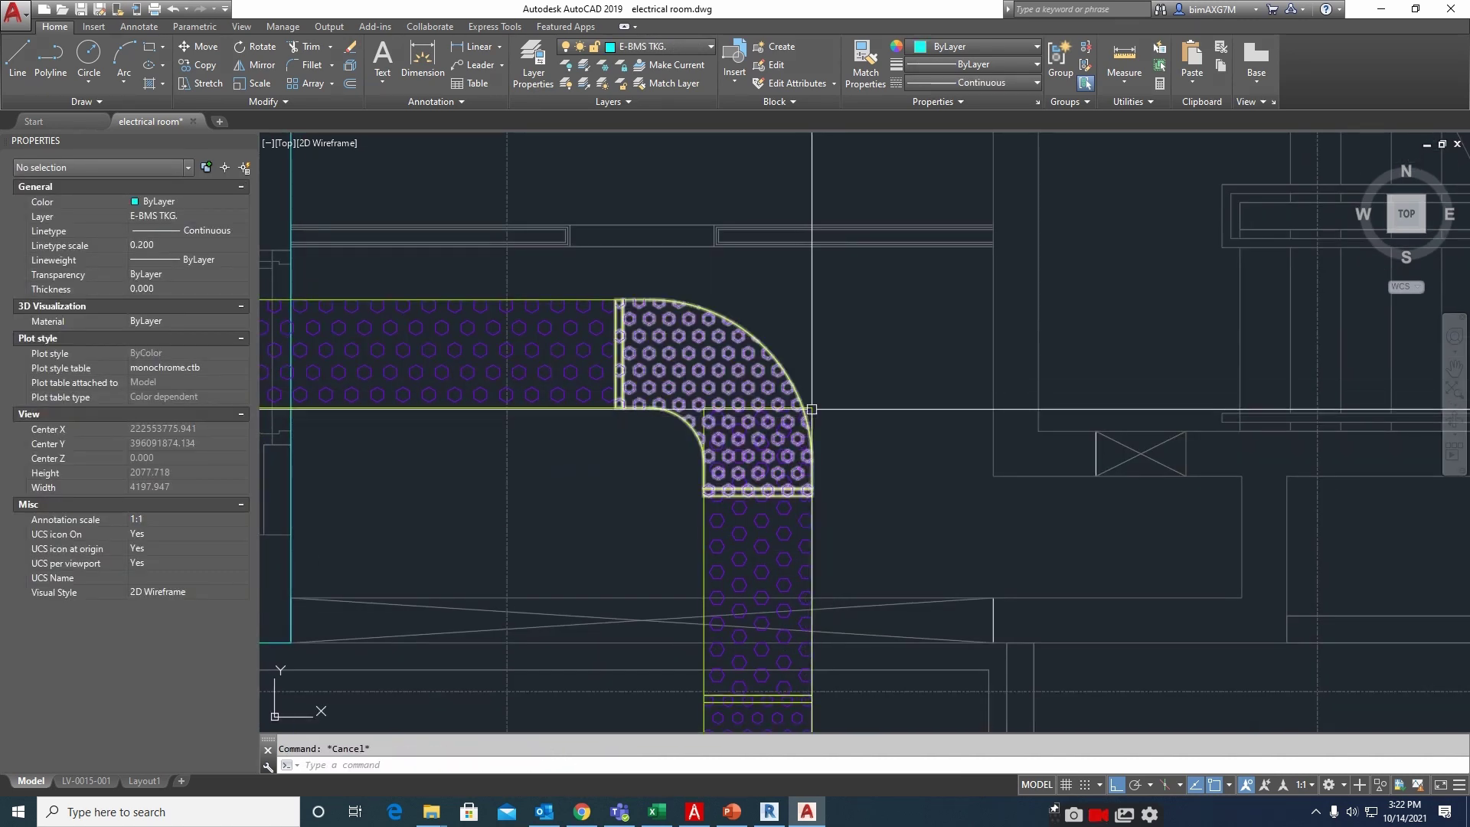
Shorten the short vertical tray's north end to the south end of the upper elbow
left_click(773, 413)
left_click(758, 407)
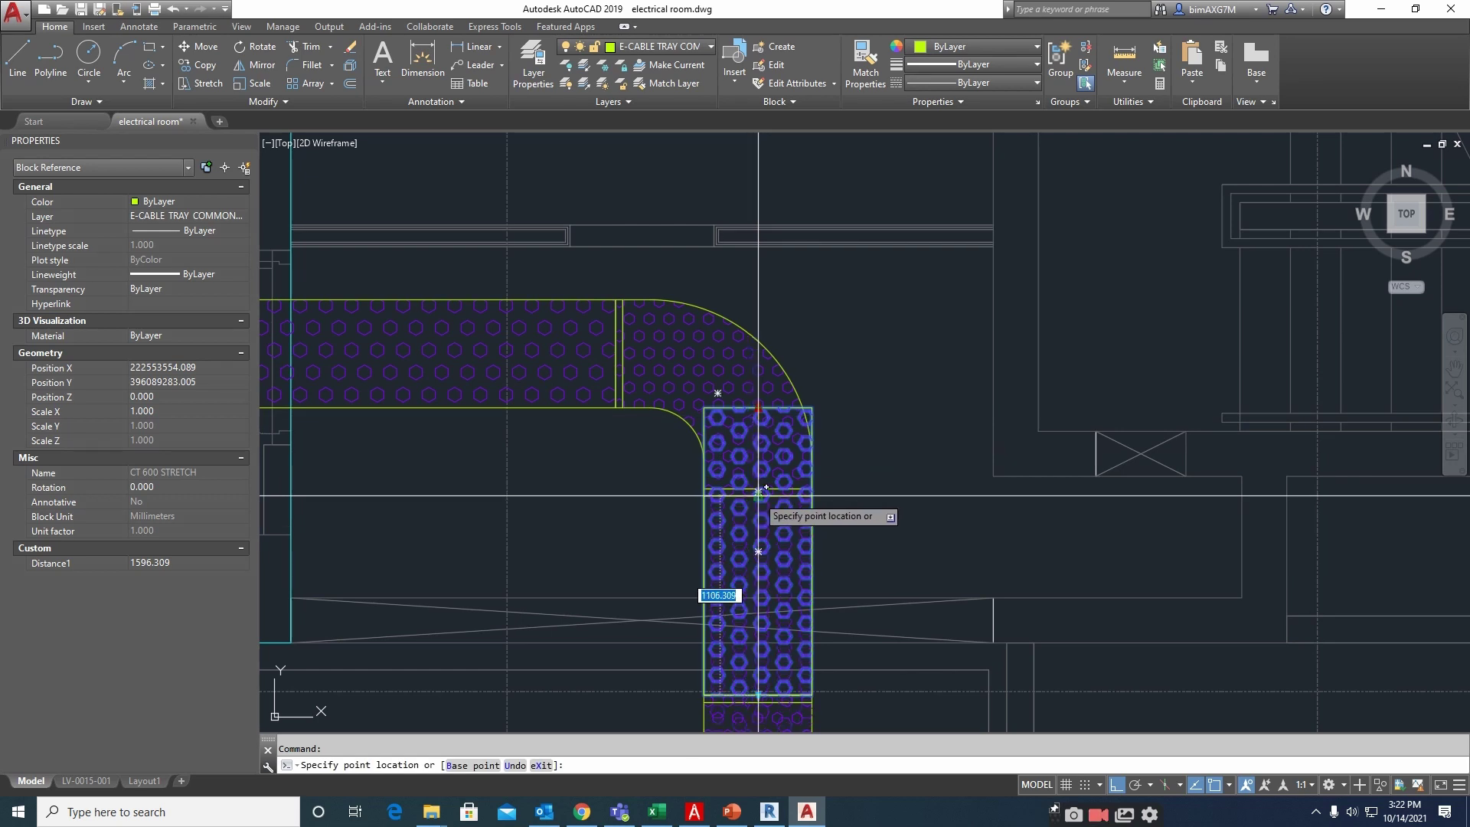
left_click(758, 494)
scroll(689, 519, "down", 4)
key("Escape")
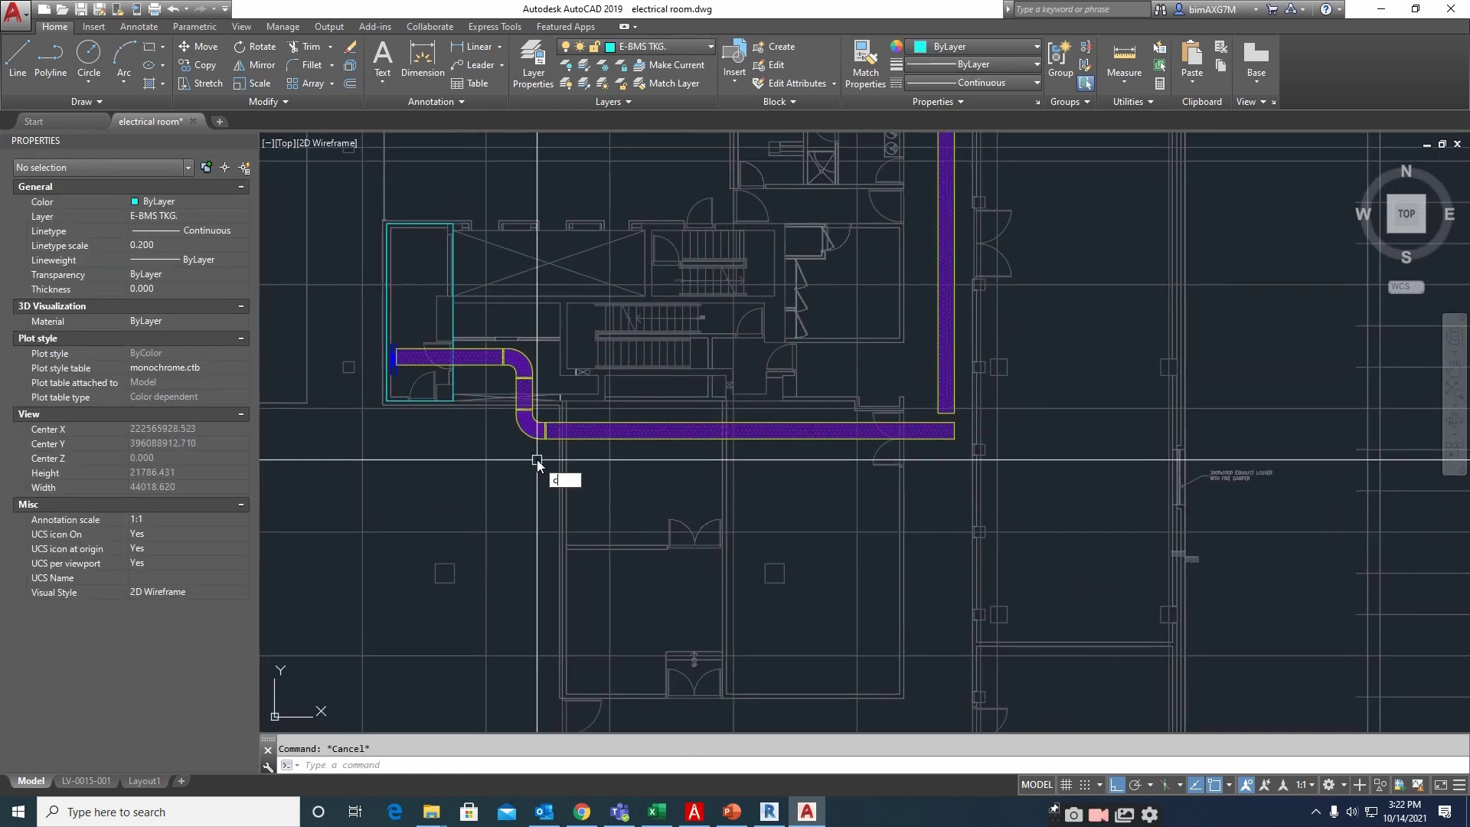
Mirror a copy of the lower elbow to the east, past the long vertical tray, keeping the source
scroll(524, 433, "up", 2)
key("Return")
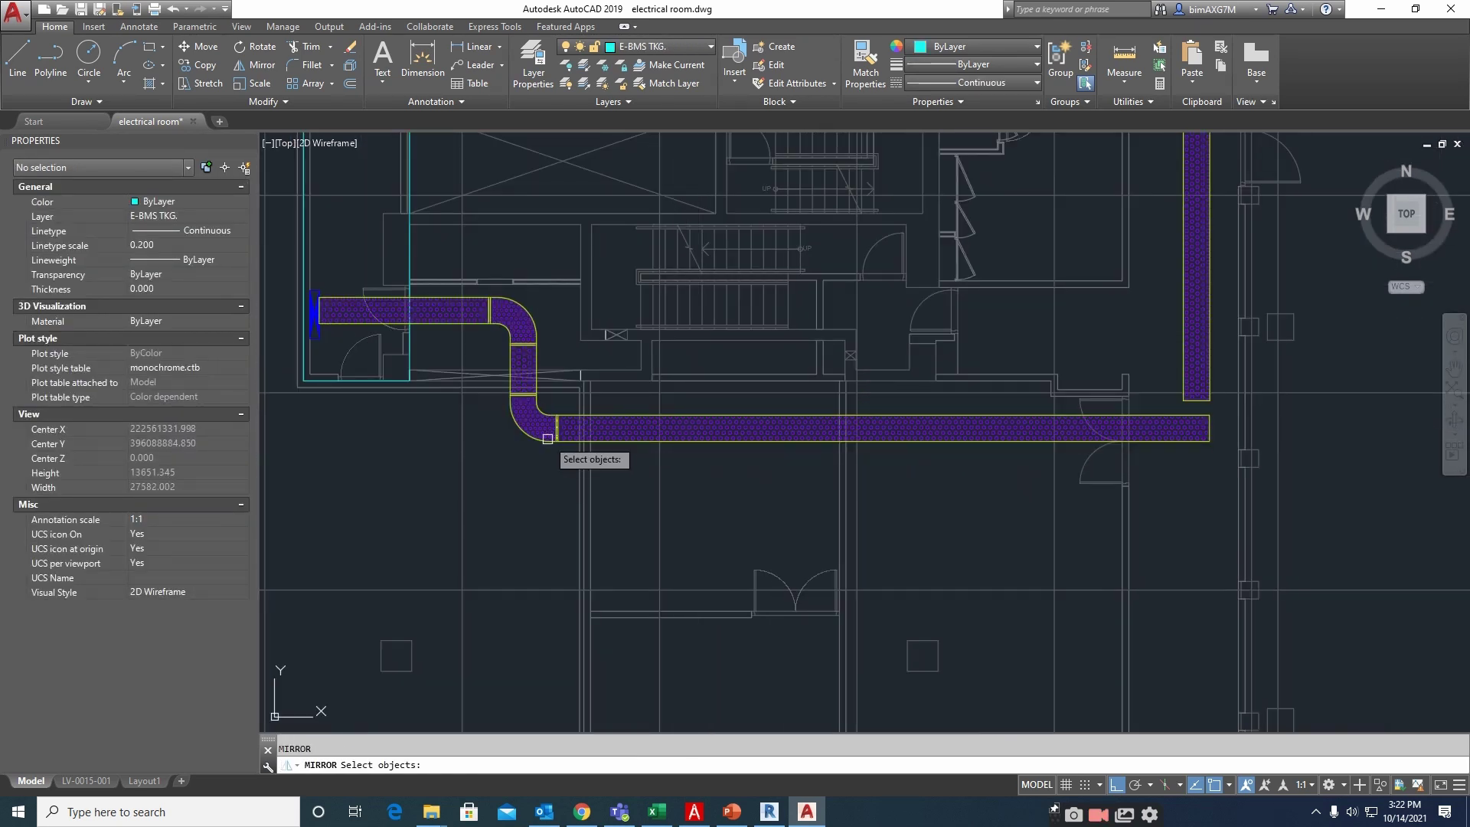
left_click(971, 475)
left_click(974, 489)
key("Return")
Move the mirrored elbow by its north end onto the long vertical tray, forming the corner with the southern horizontal tray
middle_click_drag(1146, 483, 702, 514)
scroll(978, 457, "up", 2)
key("m")
key("Return")
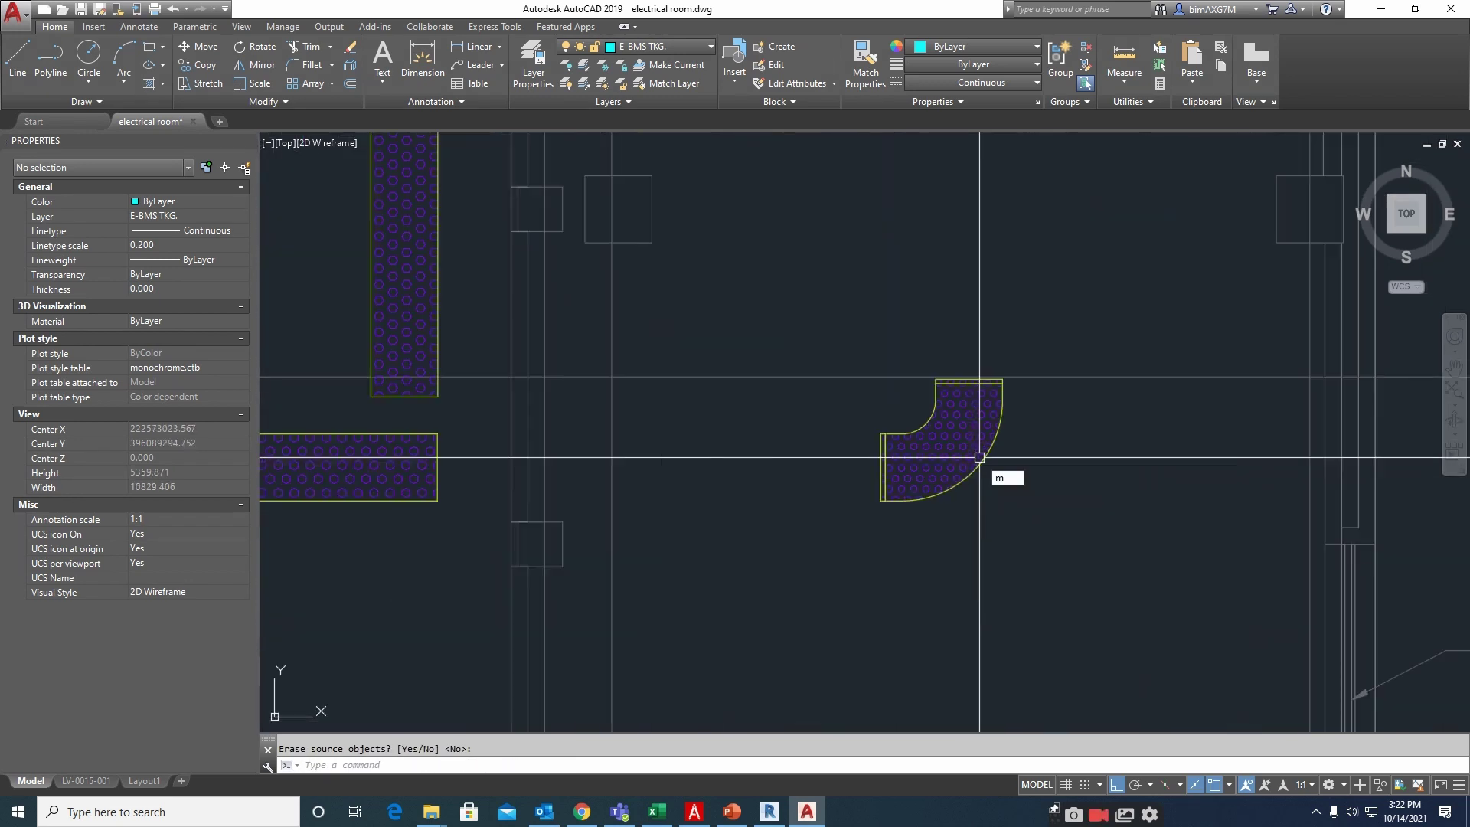
left_click(987, 512)
left_click(881, 497)
key("Return")
left_click(932, 377)
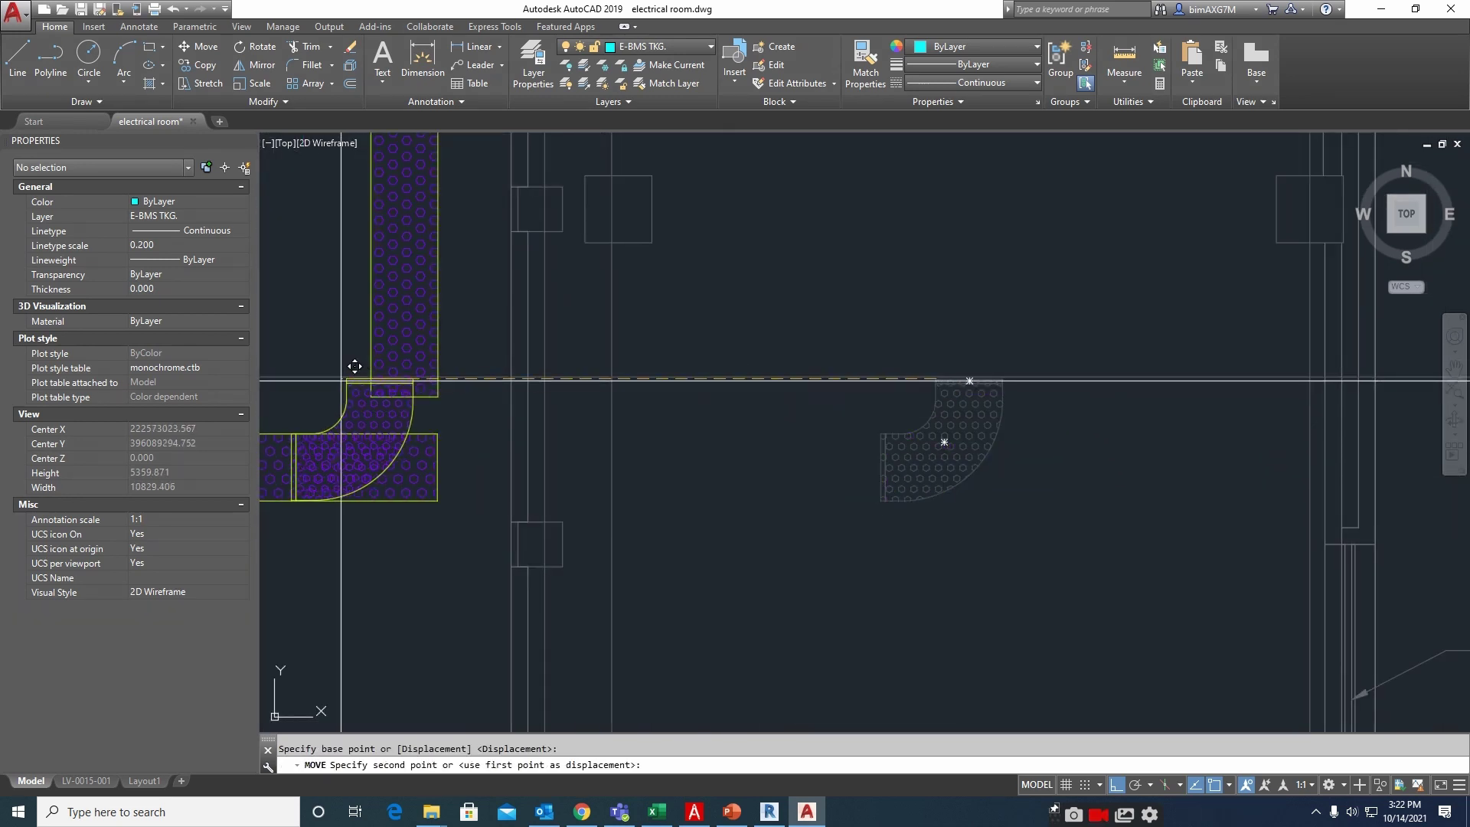
left_click(385, 365)
Shorten the southern horizontal tray's east end to the west end of the southeast elbow
middle_click_drag(384, 364, 786, 350)
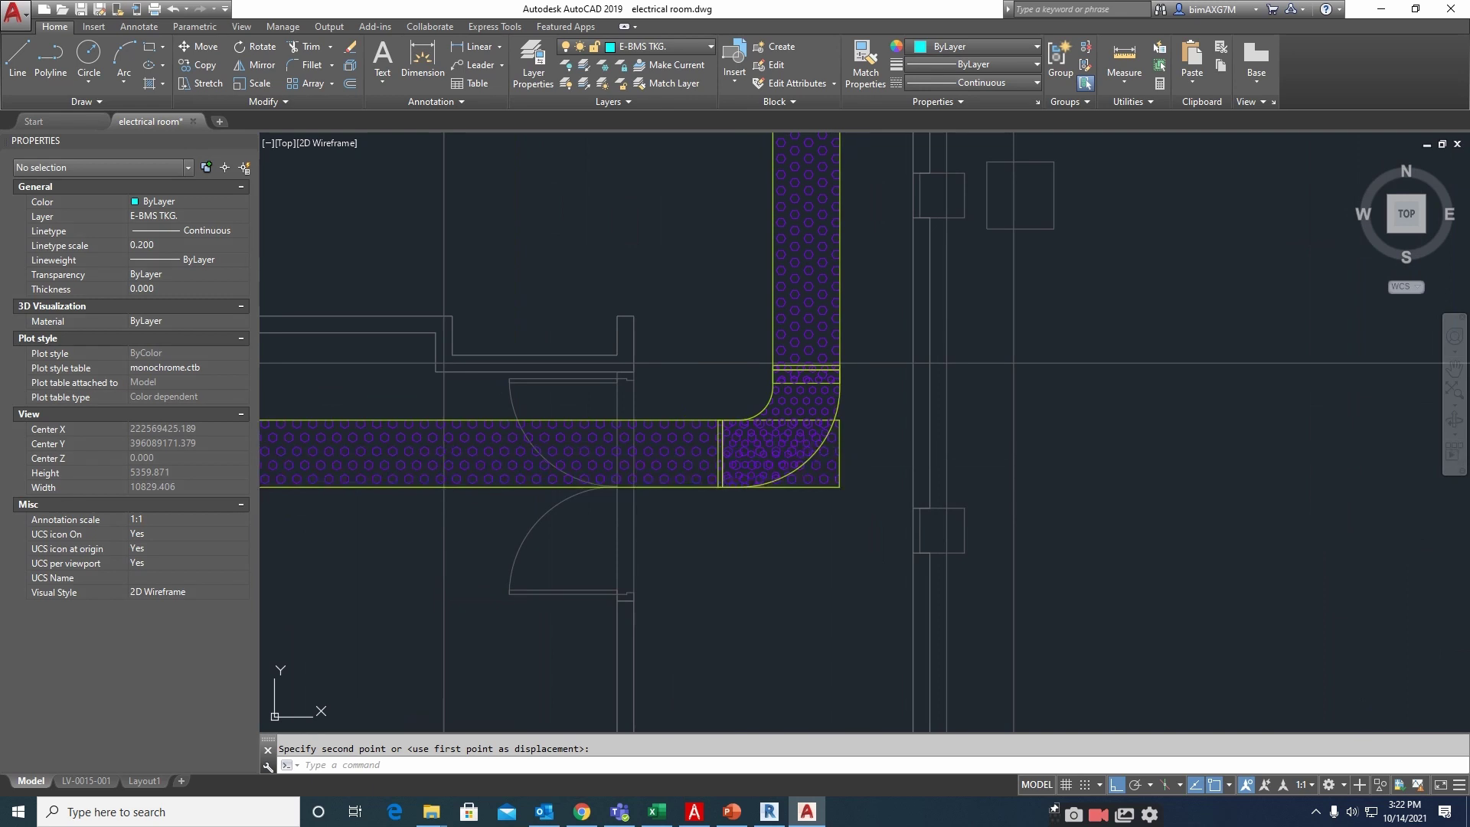
left_click(837, 465)
left_click(839, 452)
scroll(736, 450, "up", 4)
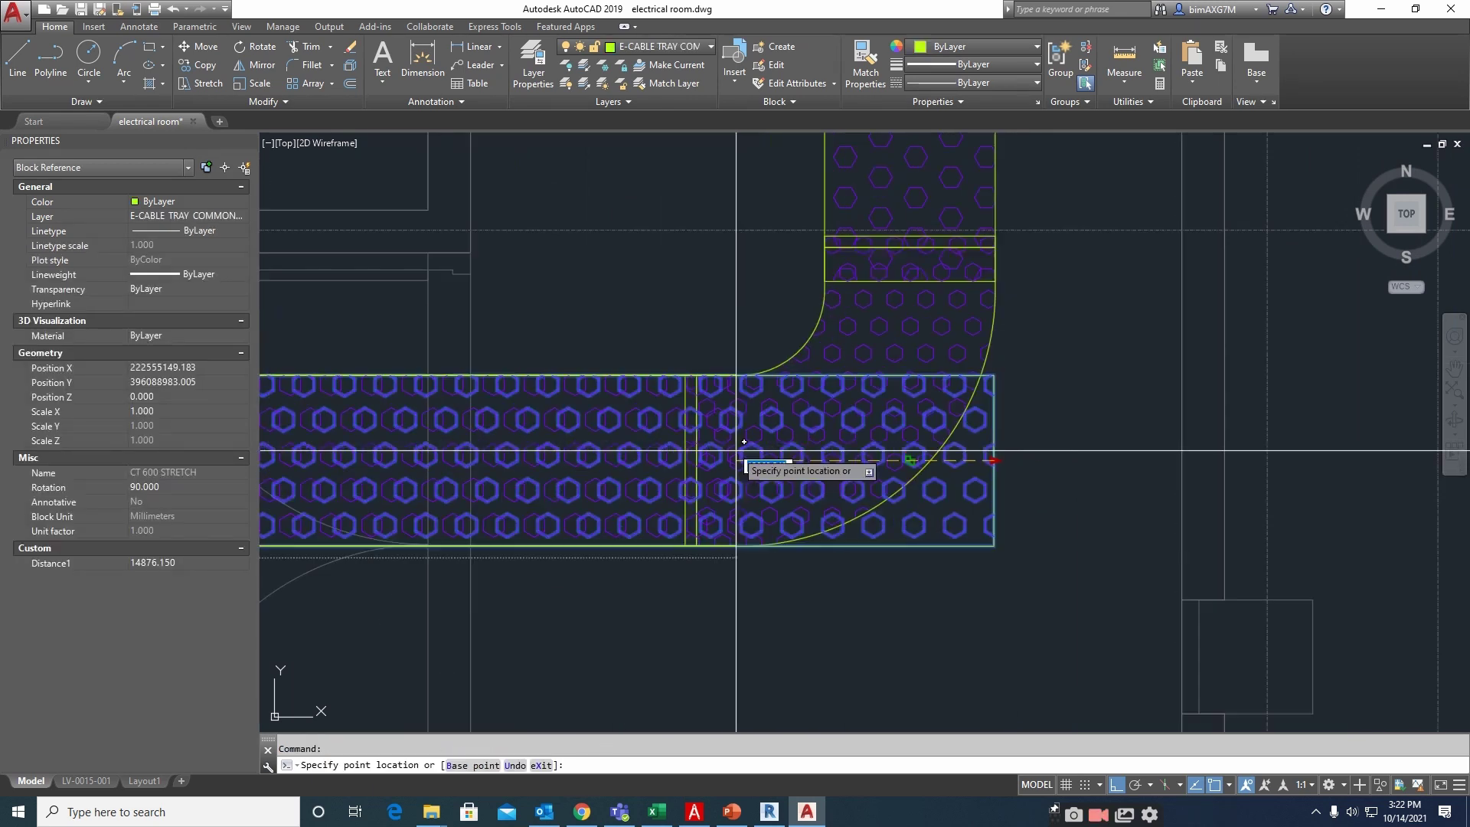
left_click(691, 460)
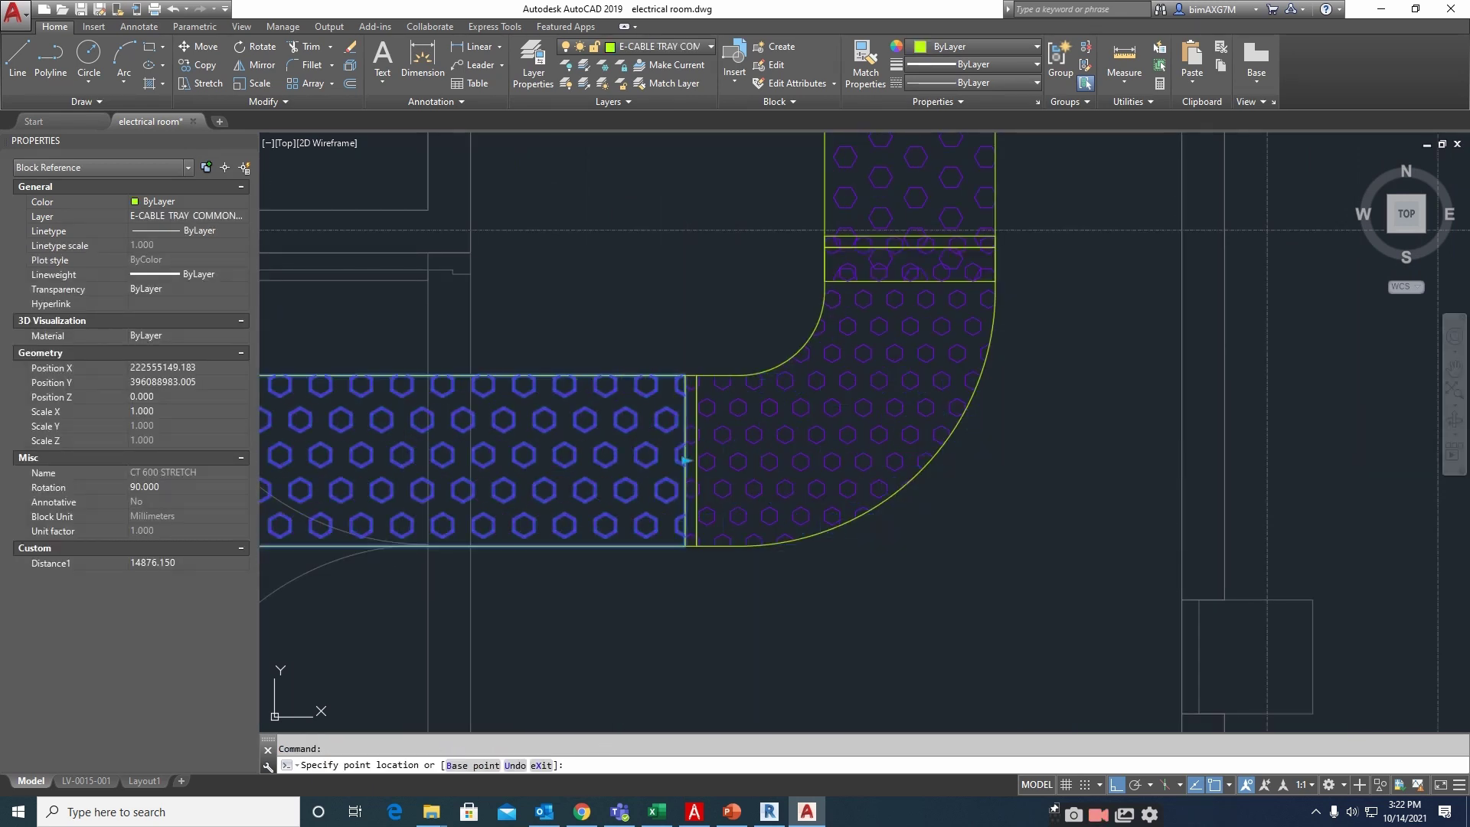
scroll(686, 460, "down", 1)
middle_click_drag(877, 328, 797, 561)
key("Escape")
left_click(838, 435)
left_click(768, 487)
left_click(746, 578)
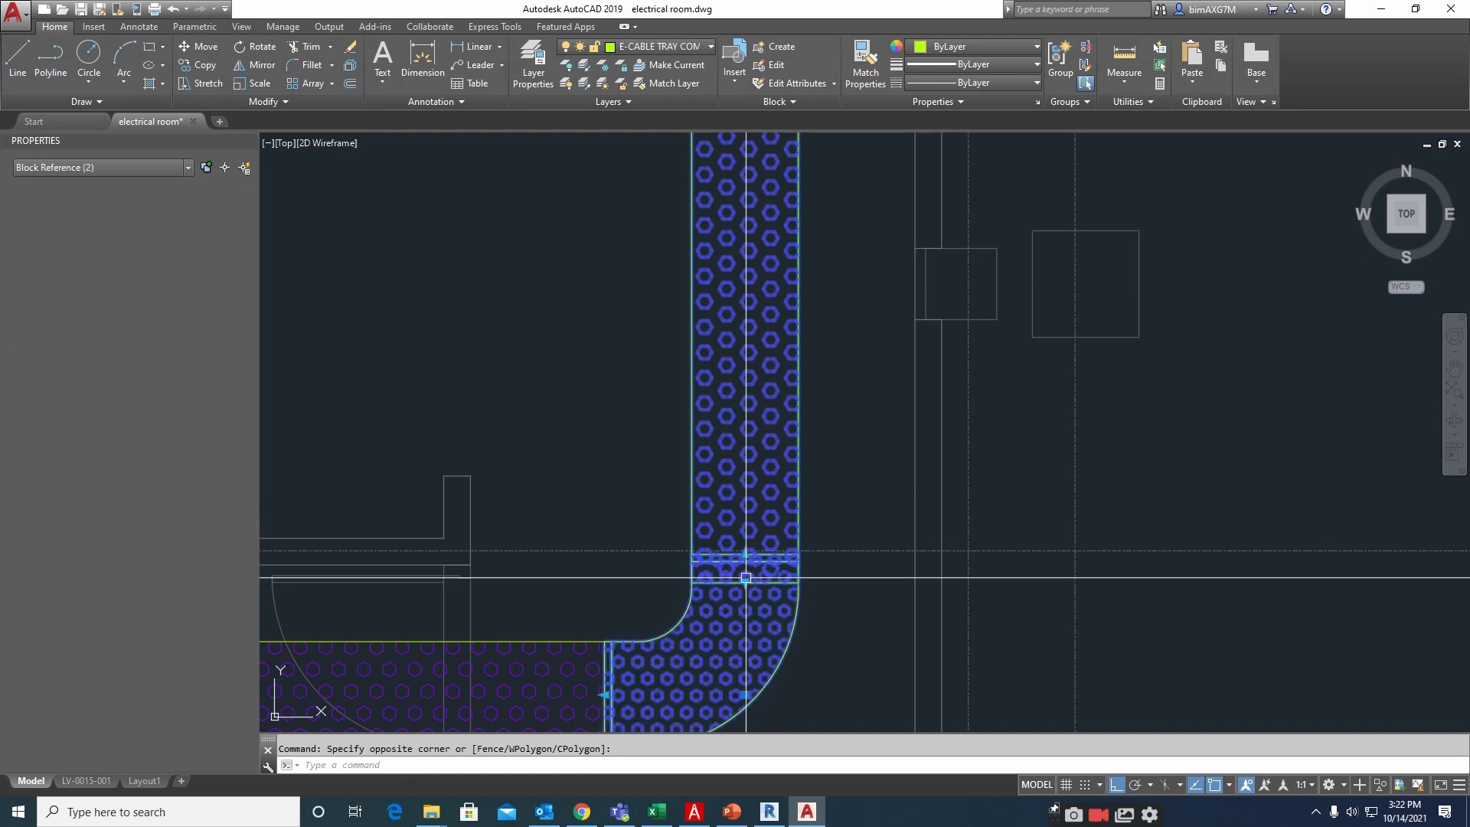
left_click(739, 597, "shift")
scroll(738, 598, "up", 2)
left_click(738, 598)
key("Escape")
Shorten the long vertical tray's south end to the north end of the southeast elbow
left_click(753, 547)
left_click(750, 545)
scroll(747, 555, "up", 3)
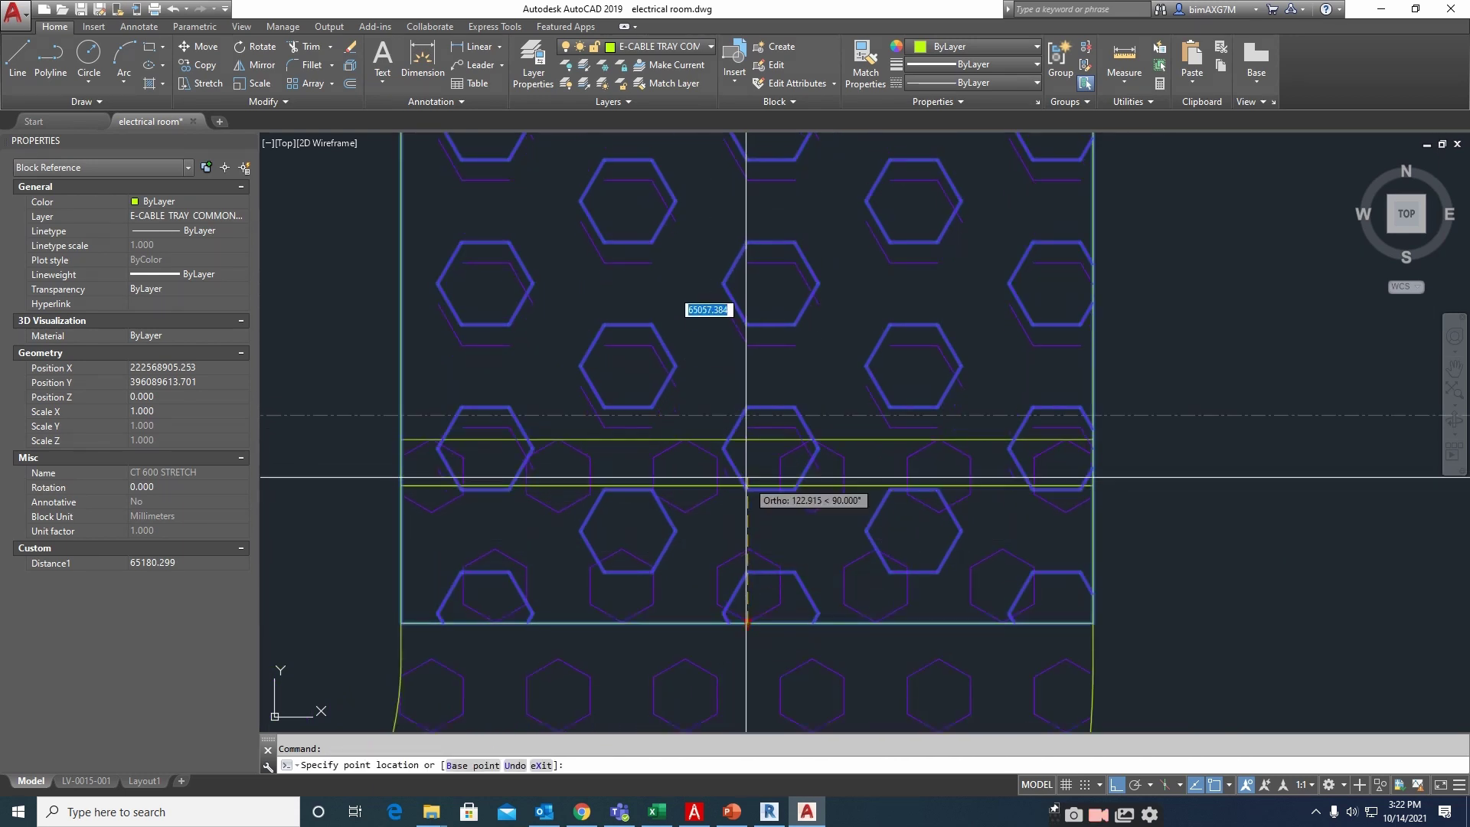
left_click(747, 439)
scroll(758, 452, "down", 4)
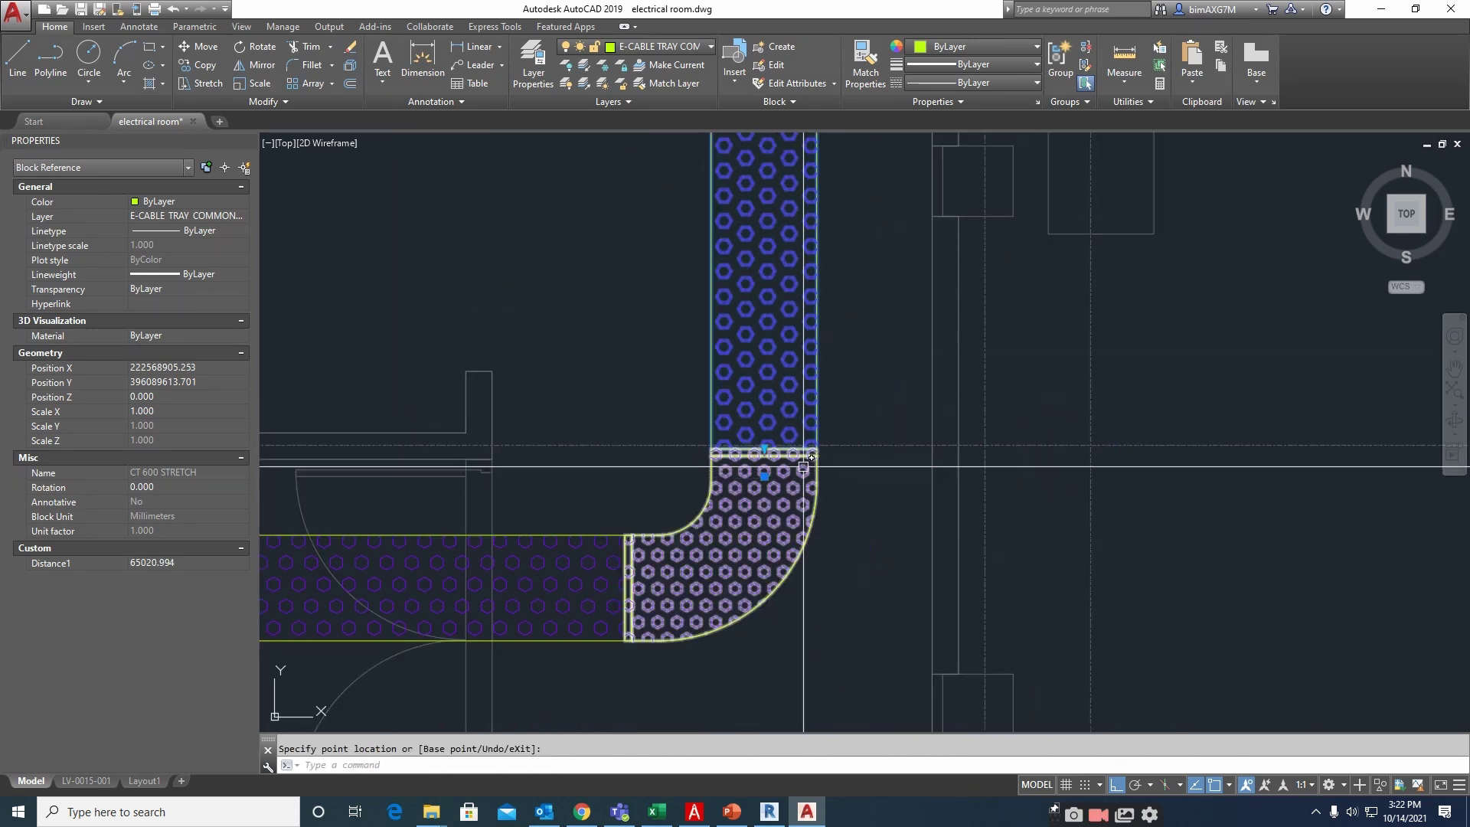
key("Escape")
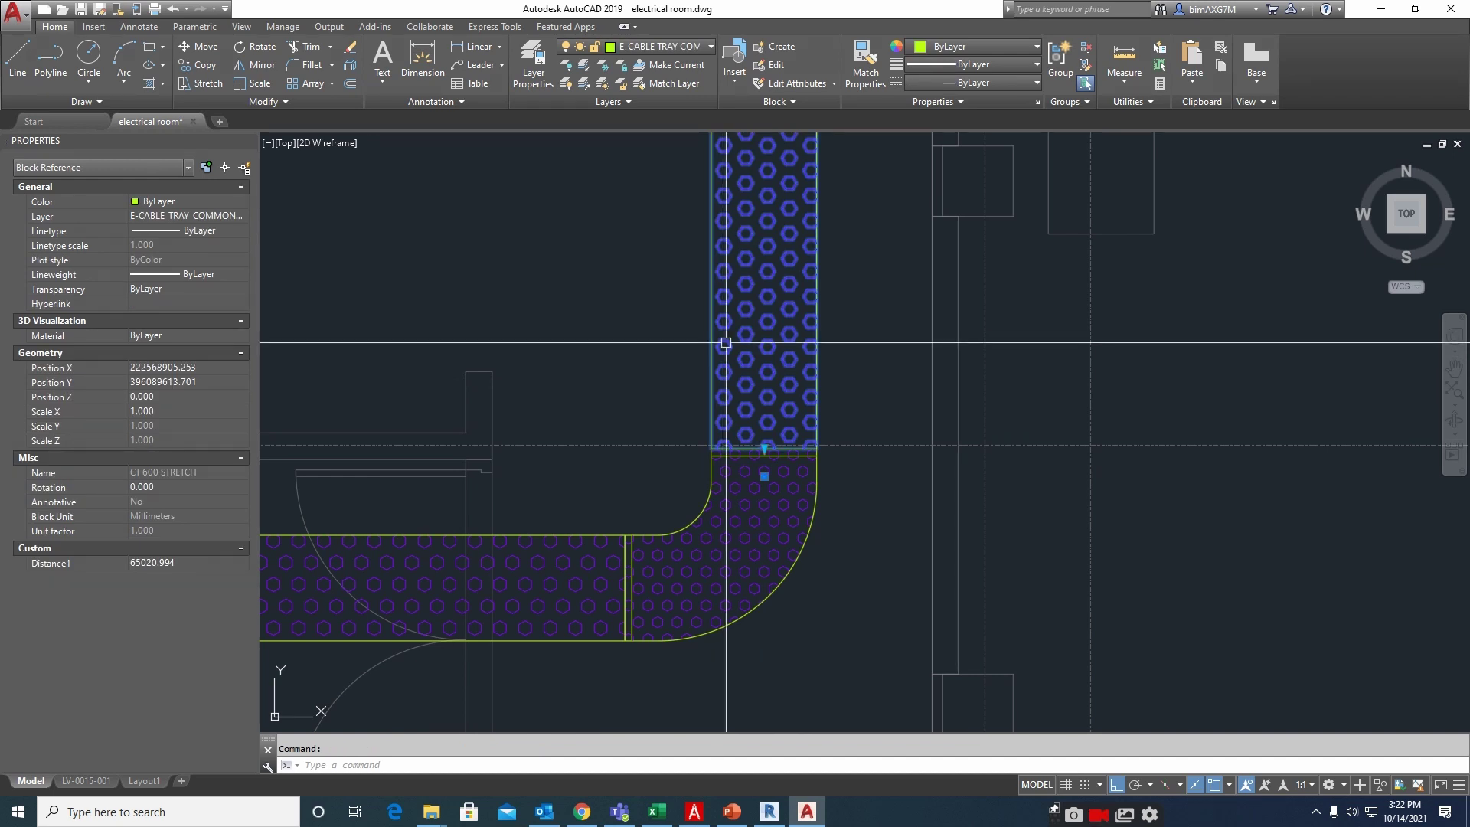
Examine the long vertical tray along its length and return to the southeast corner
scroll(736, 407, "down", 3)
middle_click_drag(776, 135, 795, 630)
key("Escape")
scroll(811, 404, "down", 2)
middle_click_drag(788, 307, 755, 568)
middle_click_drag(762, 153, 742, 424)
scroll(725, 268, "up", 4)
middle_click_drag(719, 268, 718, 440)
scroll(718, 440, "down", 8)
middle_click_drag(689, 652, 689, 481)
scroll(709, 490, "up", 6)
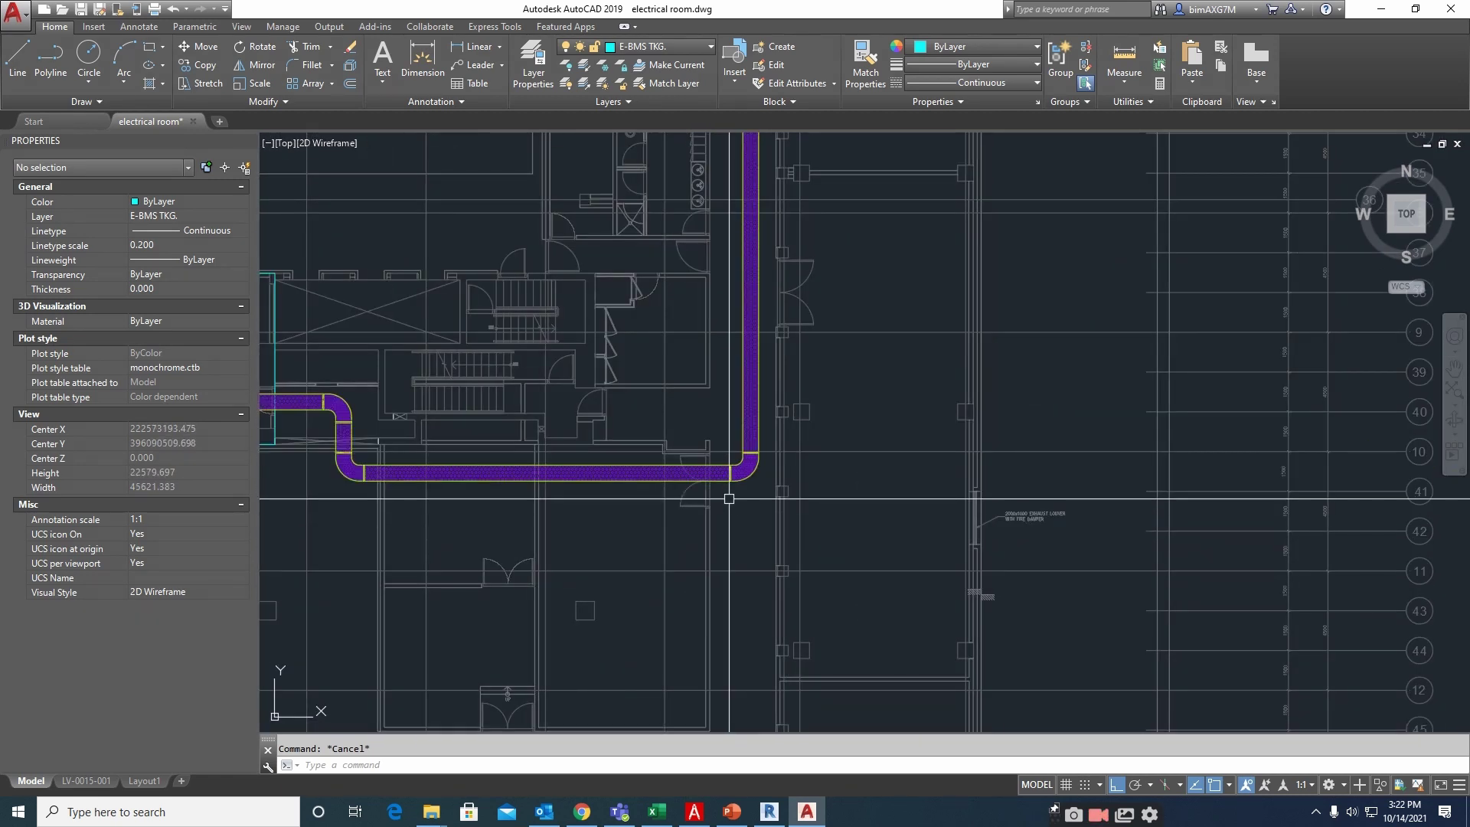
Mirror a copy of the southeast elbow about a horizontal line to the area north of the northernmost horizontal tray
left_click(744, 479)
scroll(744, 475, "down", 6)
middle_click_drag(745, 463, 747, 612)
key("Return")
scroll(763, 420, "up", 4)
left_click(766, 416)
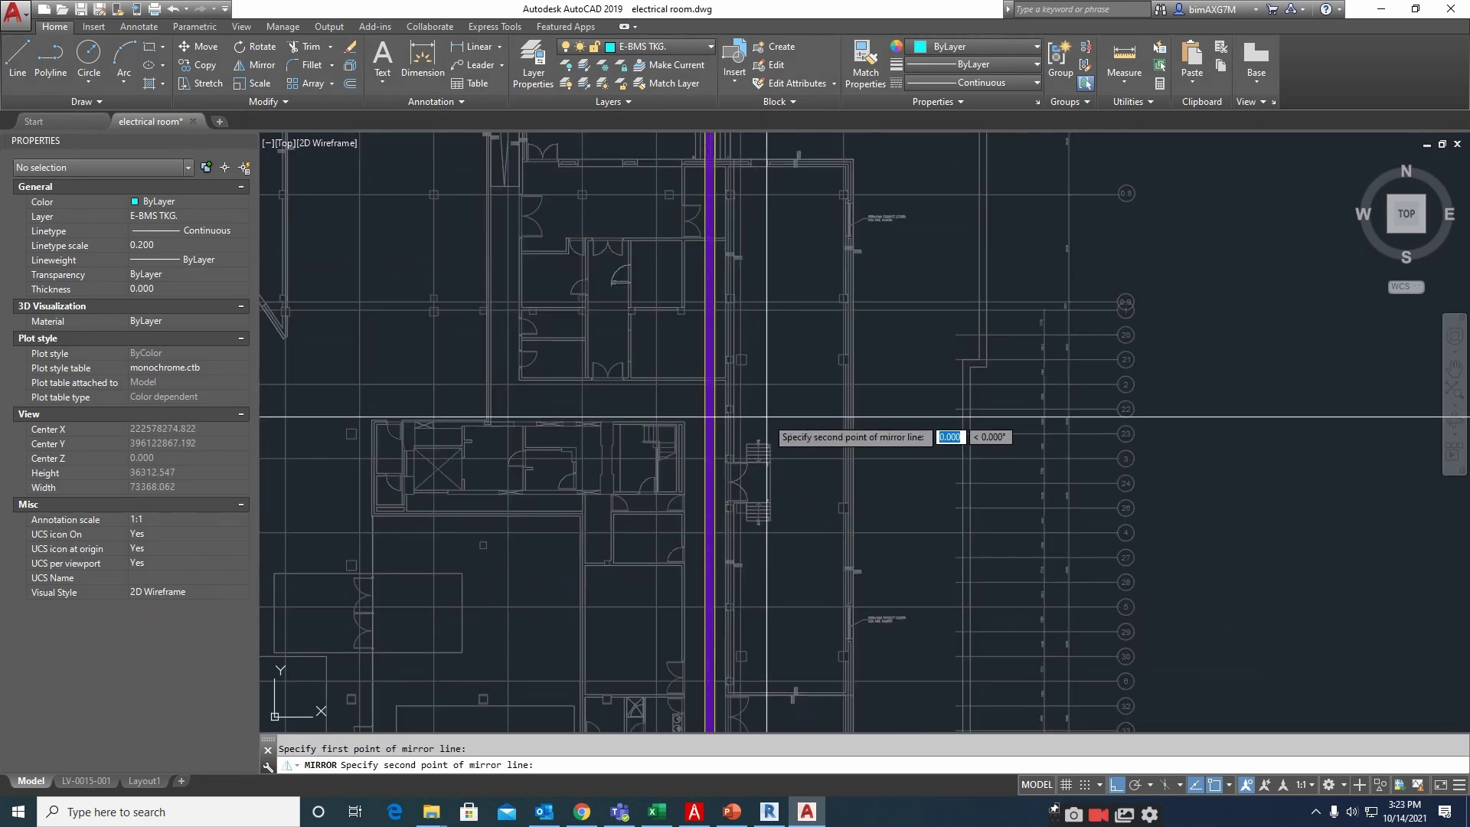
middle_click_drag(766, 153, 775, 611)
scroll(732, 299, "up", 4)
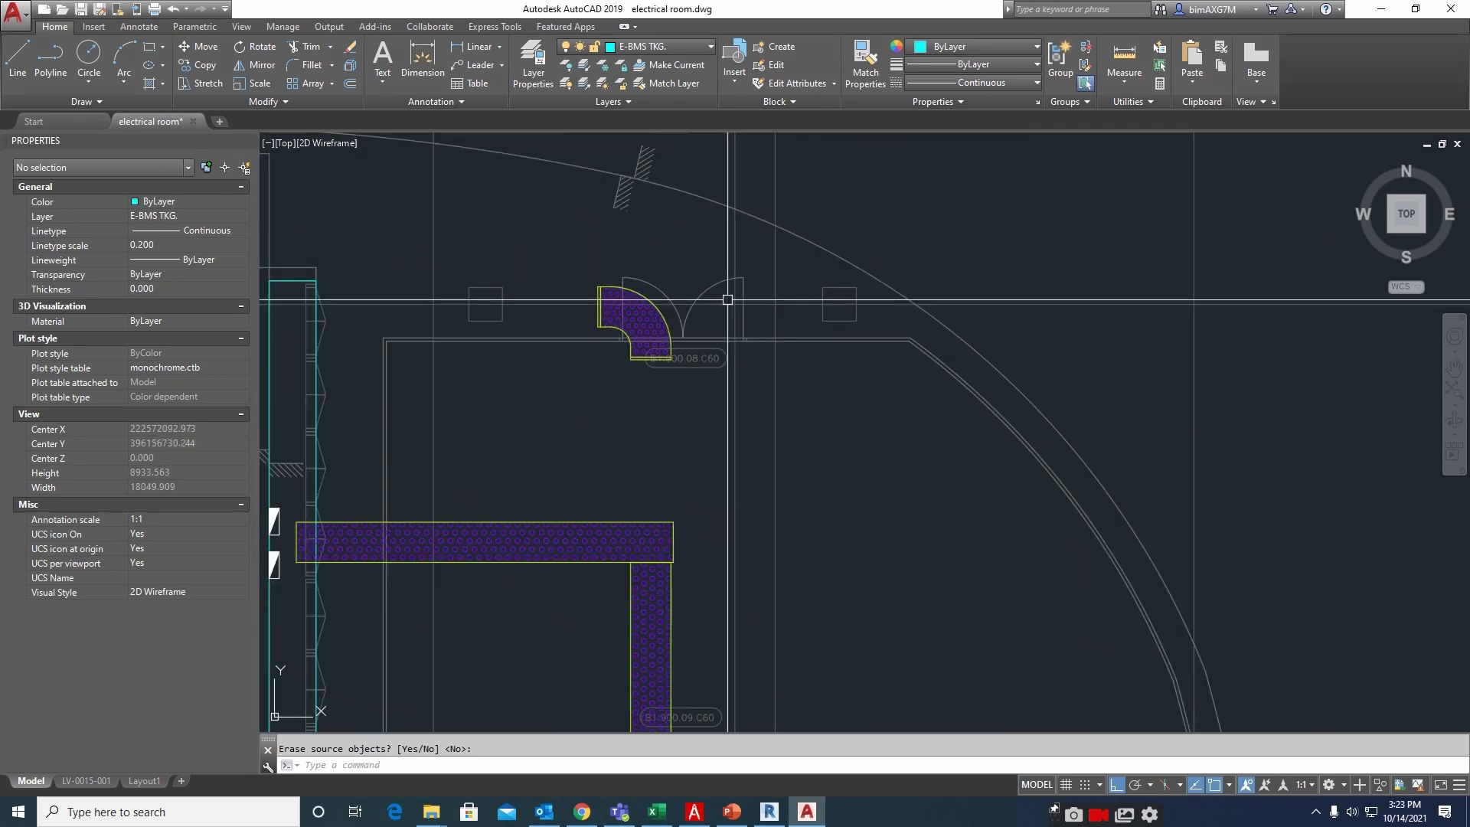
Move the mirrored elbow south onto the corner between the northernmost horizontal tray and the long vertical tray
type("m")
key("Return")
left_click(568, 273)
middle_click_drag(566, 560, 625, 374)
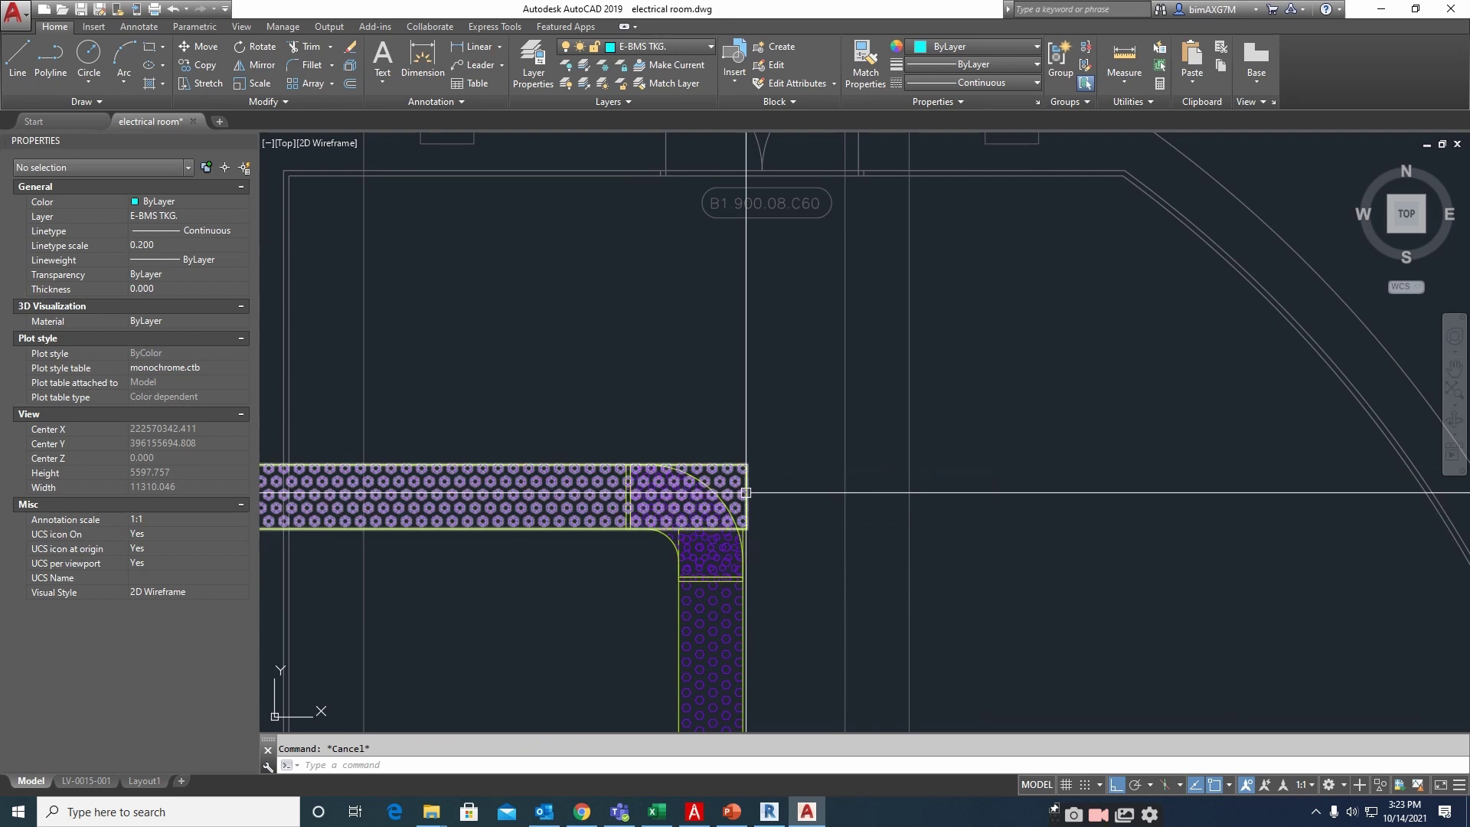
Shorten the northernmost horizontal tray's east end to the west end of the northeast elbow
left_click(746, 496)
scroll(644, 490, "up", 4)
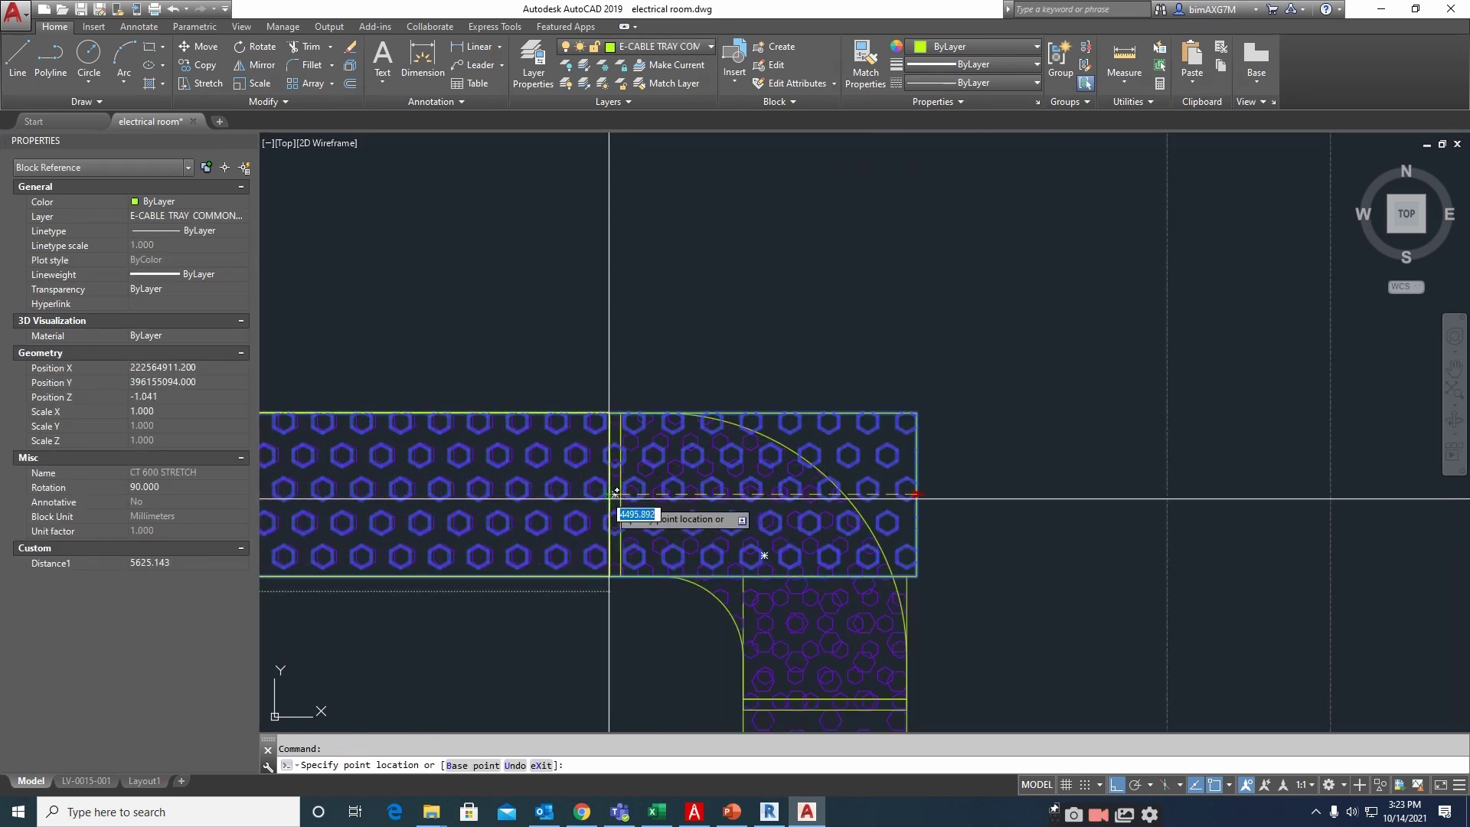
scroll(709, 489, "down", 3)
key("Escape")
Shorten the long vertical tray's north end to the south end of the northeast elbow
left_click(777, 540)
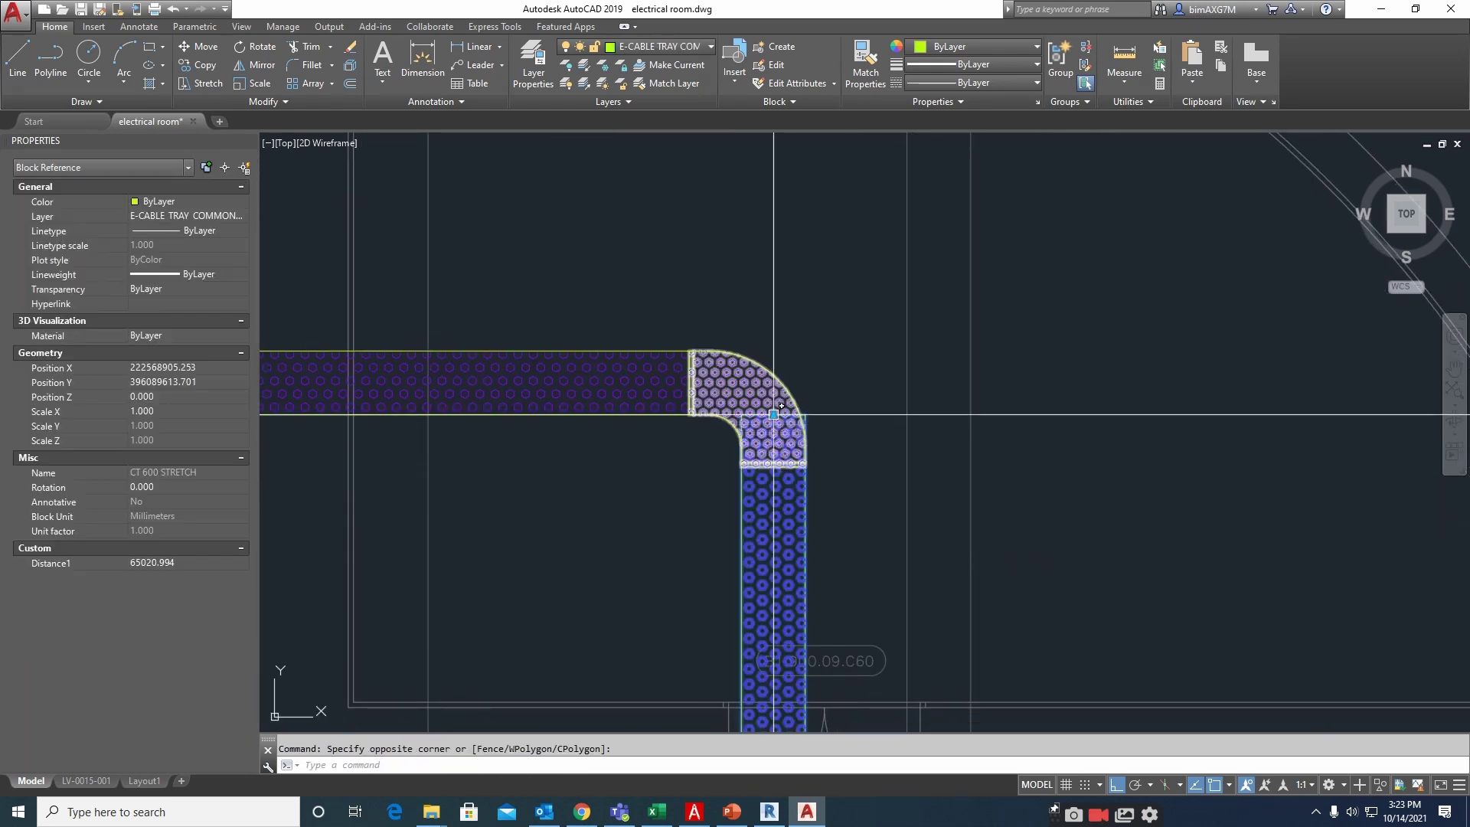
key("Escape")
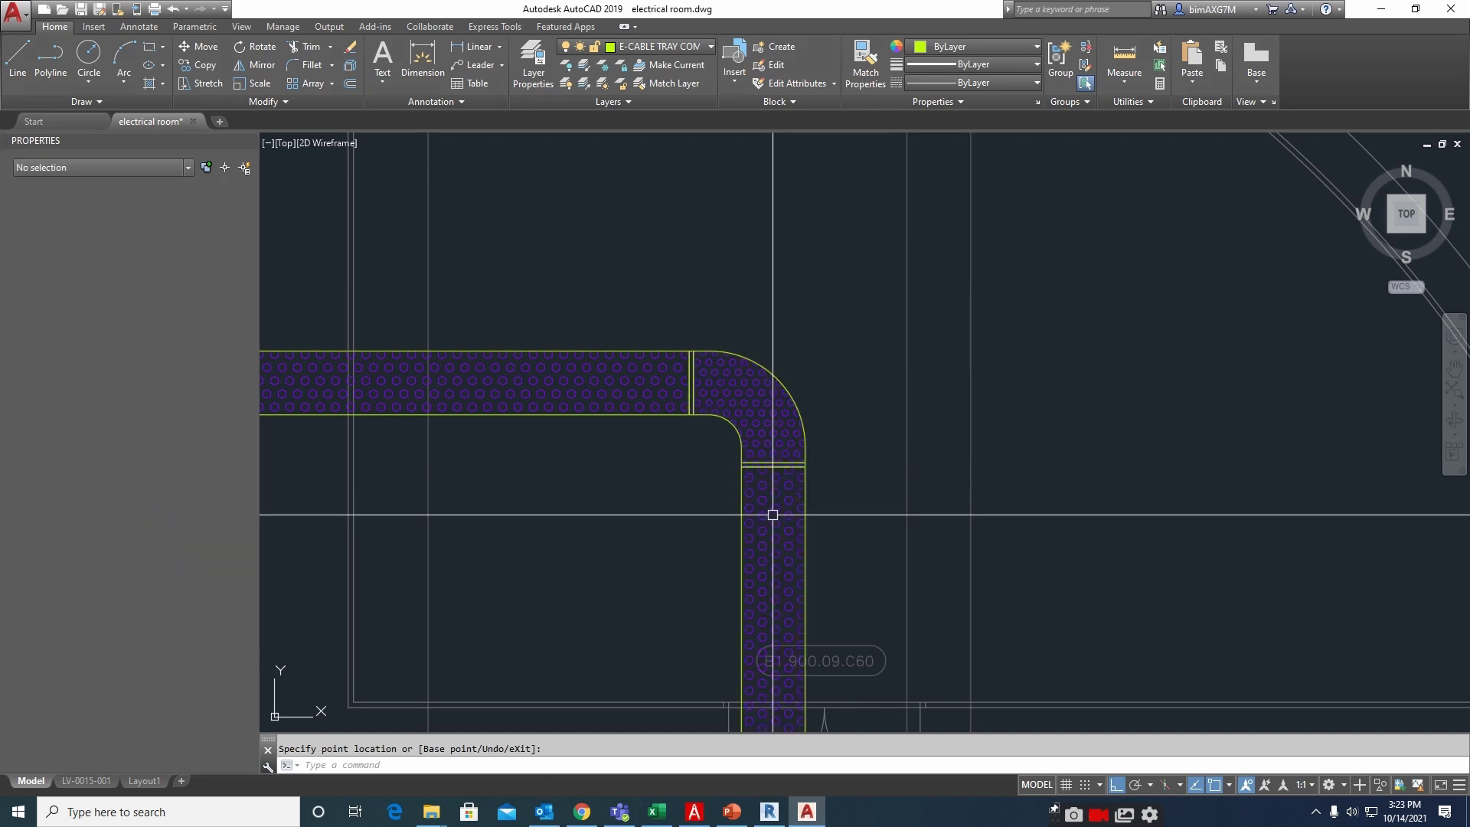
left_click(805, 548)
scroll(751, 545, "down", 6)
key("Escape")
Examine the whole connected tray run, including the long southern horizontal tray
mouse_move(745, 594)
middle_mouse_down()
mouse_move(709, 585)
mouse_move(700, 359)
middle_mouse_up()
mouse_move(715, 617)
middle_mouse_down()
mouse_move(719, 518)
mouse_move(658, 574)
middle_mouse_up()
scroll(720, 611, "up", 2)
scroll(656, 622, "down", 2)
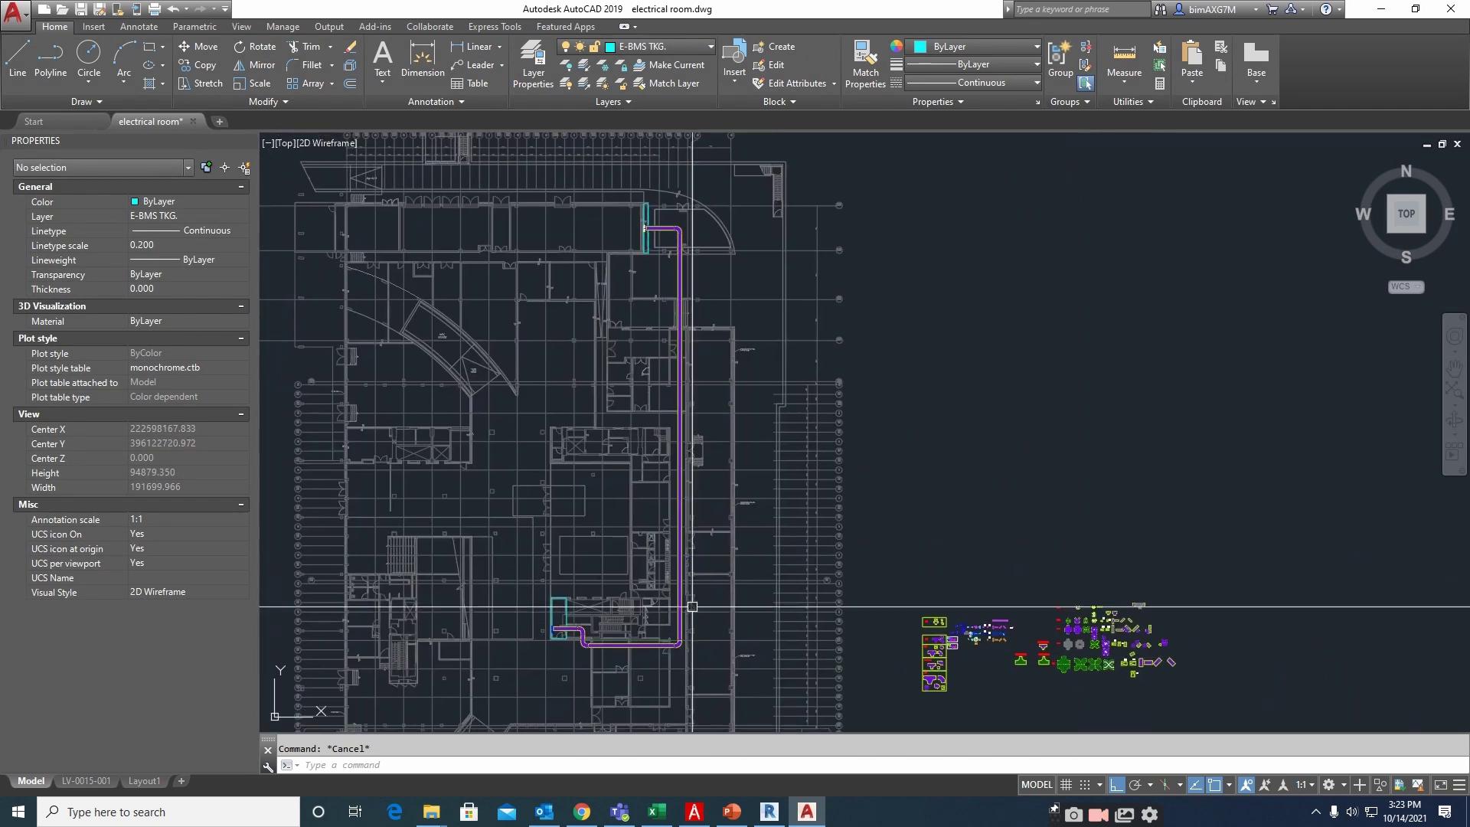
scroll(479, 602, "up", 4)
middle_click_drag(479, 603, 426, 575)
middle_click_drag(999, 602, 610, 603)
scroll(933, 629, "down", 2)
left_click(932, 629)
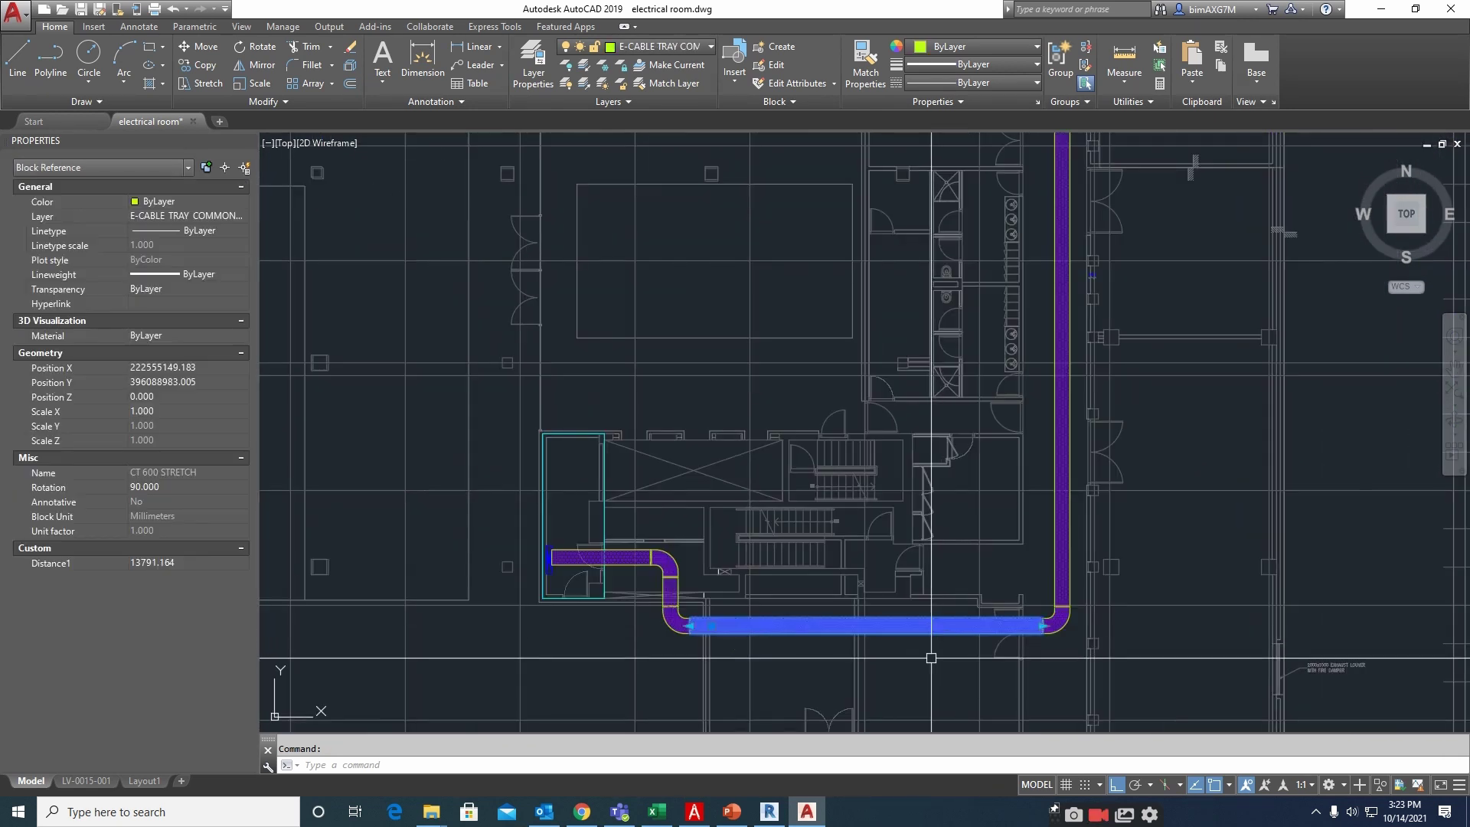
middle_click_drag(931, 658, 946, 602)
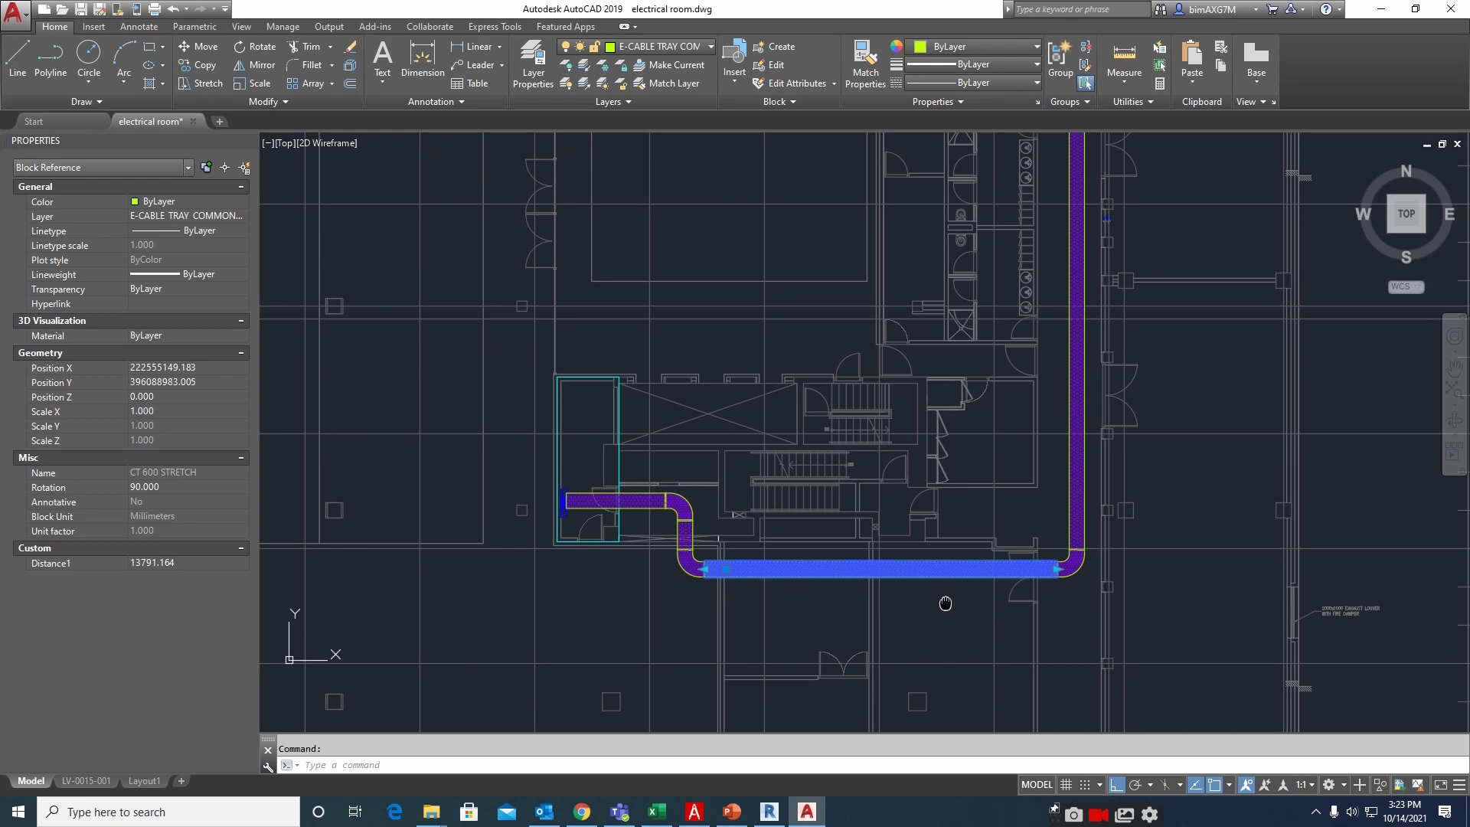
key("Escape")
Copy the 600 tee from the block library onto the long vertical tray on the floor plan
scroll(882, 619, "down", 4)
scroll(775, 619, "down", 1)
scroll(1141, 624, "up", 5)
scroll(885, 617, "down", 6)
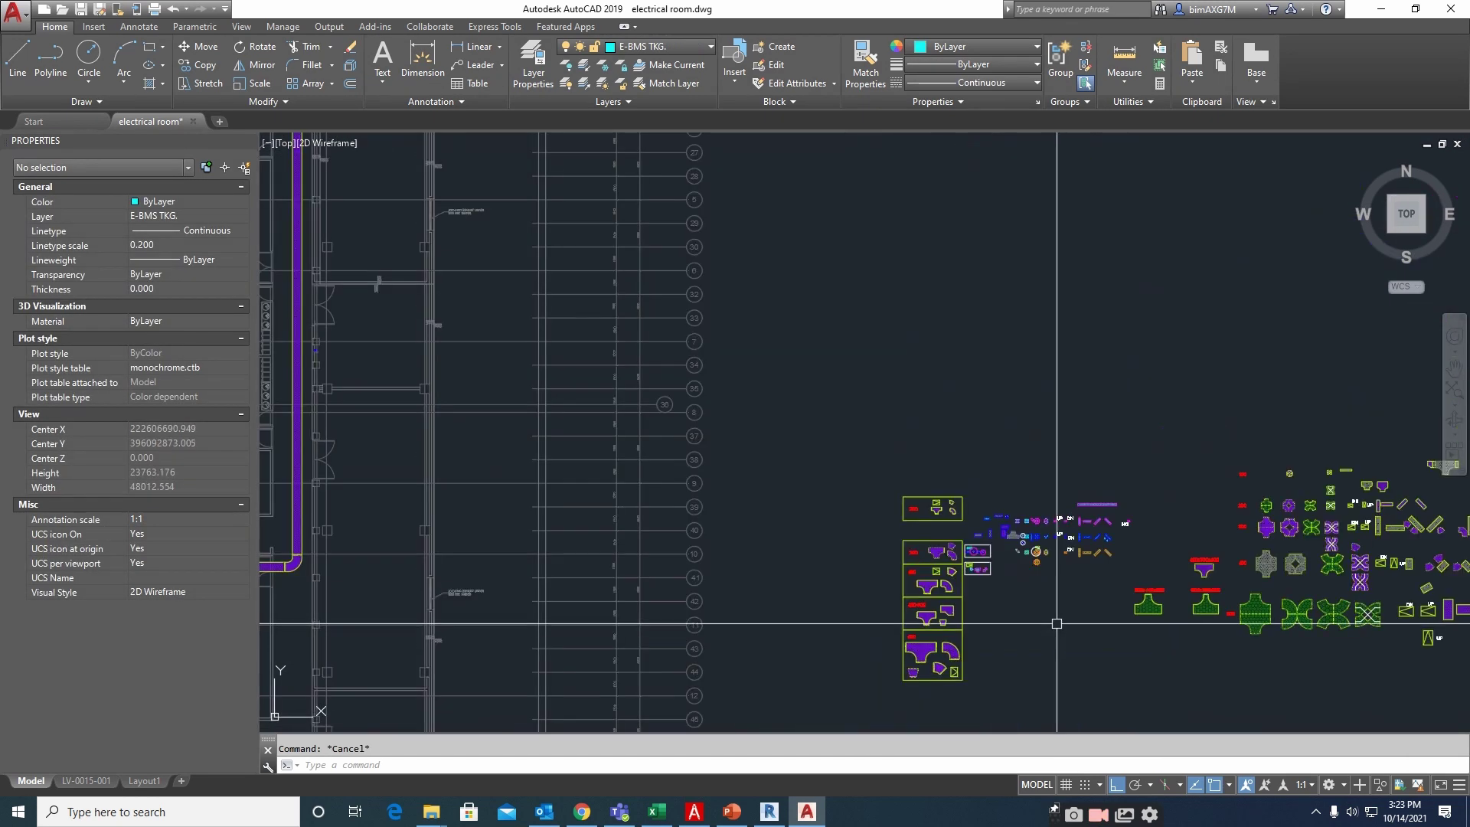
scroll(796, 536, "up", 3)
scroll(811, 667, "up", 4)
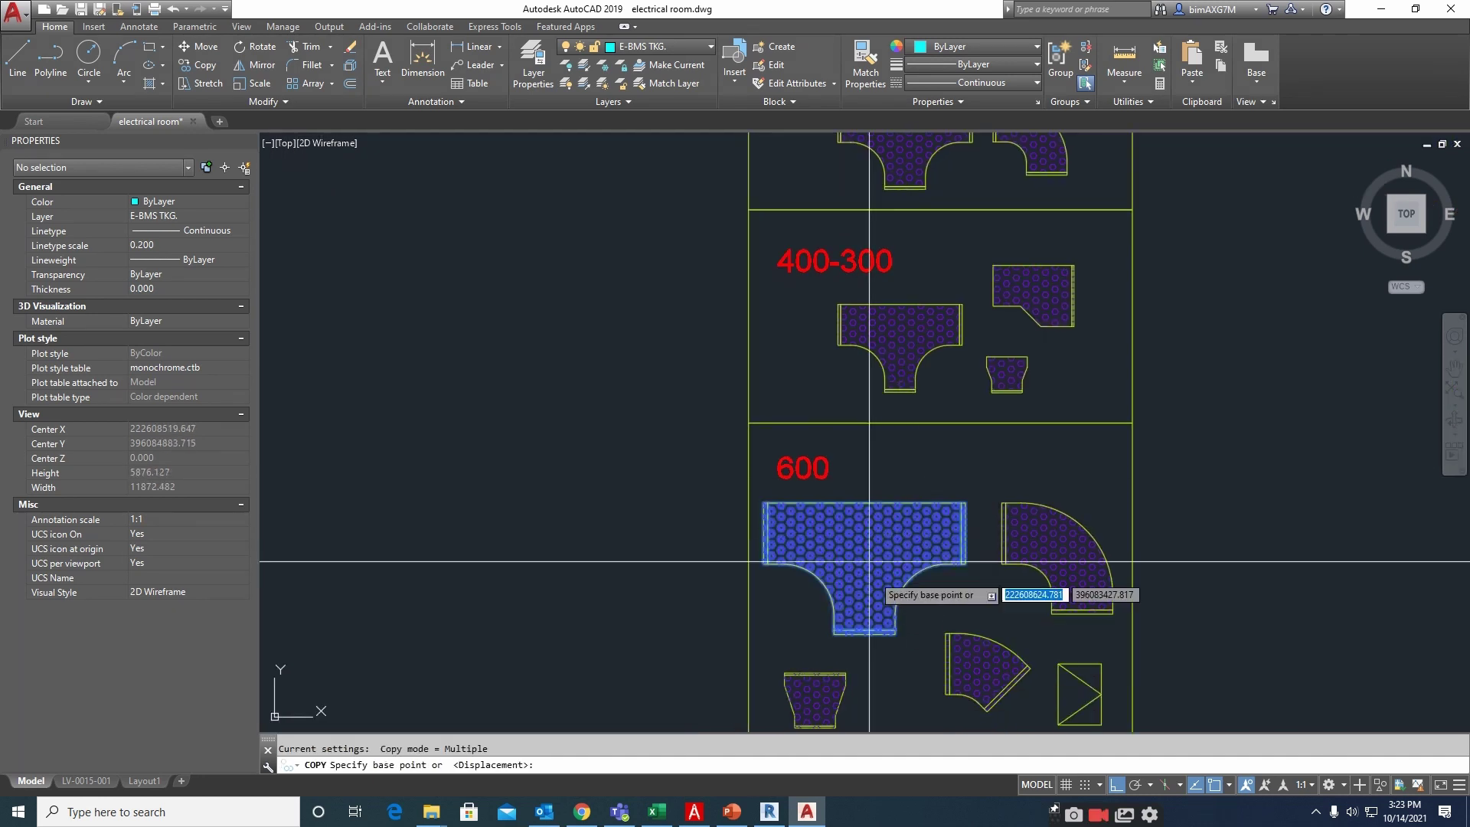
left_click(864, 502)
scroll(837, 509, "down", 4)
scroll(607, 476, "up", 5)
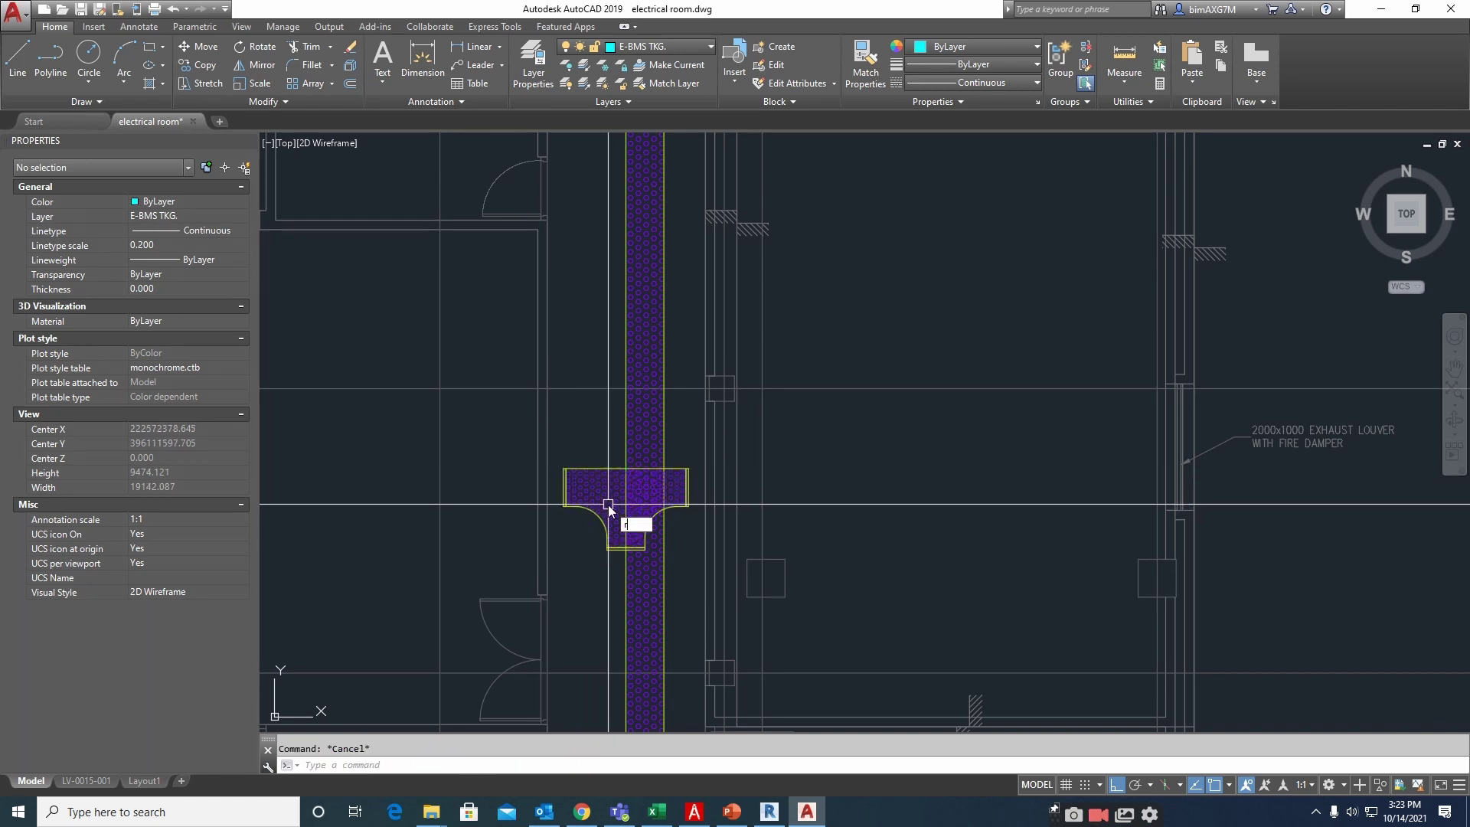
Rotate the tee so its branch faces west and move it in line with the long vertical tray
left_click(604, 582)
scroll(594, 570, "up", 3)
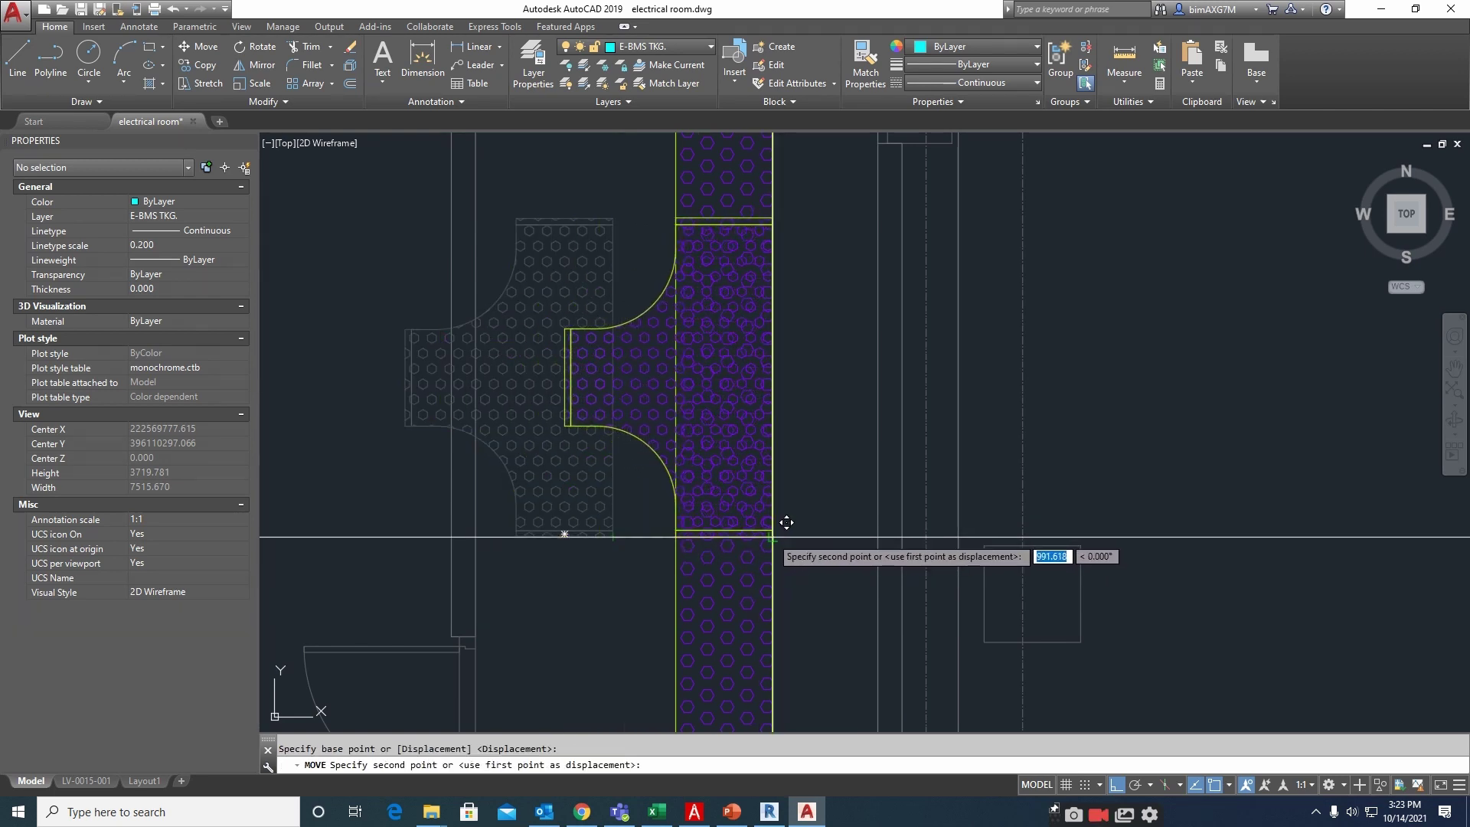
middle_click_drag(747, 419, 750, 613)
scroll(748, 601, "down", 2)
key("Escape")
Shorten the long vertical tray's north end down to the south end of the tee
left_click(748, 464)
scroll(748, 474, "down", 3)
middle_click_drag(748, 335, 747, 617)
middle_click_drag(731, 301, 722, 546)
scroll(724, 388, "up", 2)
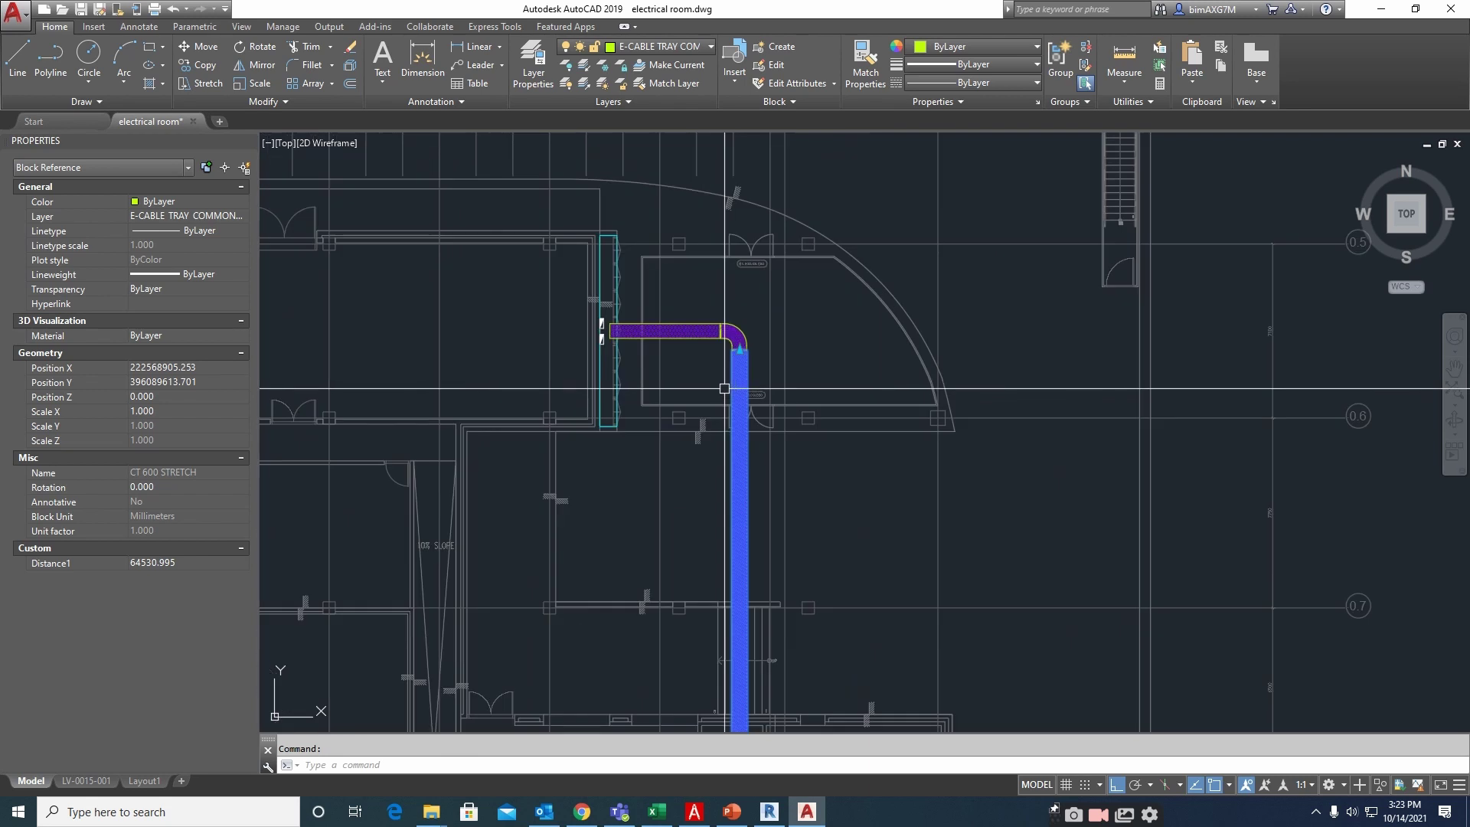
left_click(740, 350)
middle_click_drag(739, 677, 706, 235)
middle_click_drag(719, 636, 714, 307)
middle_click_drag(716, 674, 712, 523)
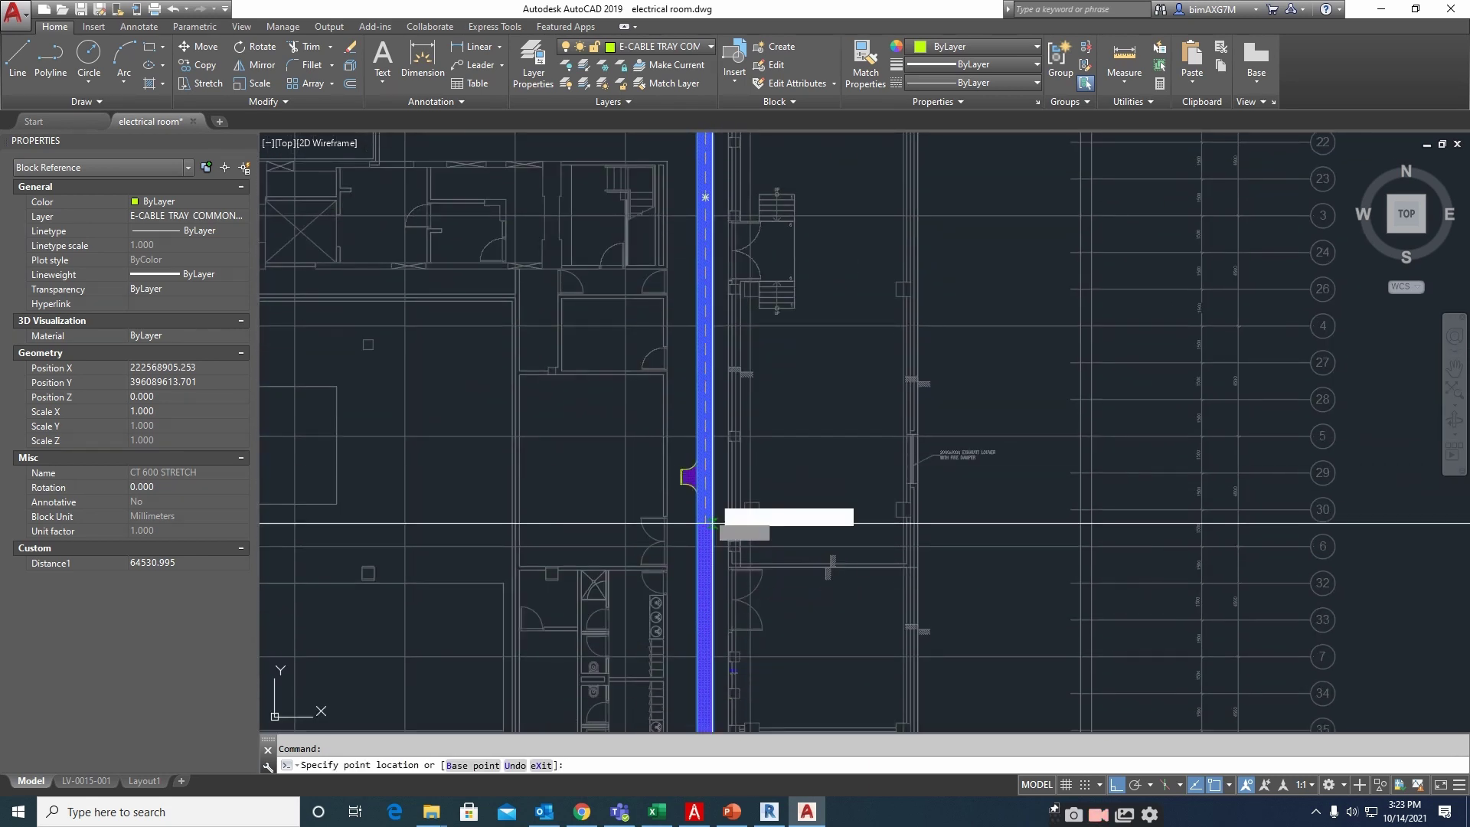
scroll(712, 506, "up", 5)
left_click(668, 426)
scroll(764, 467, "down", 3)
key("Escape")
Copy the shortened vertical tray north along the same line, beyond the tee
scroll(755, 552, "down", 2)
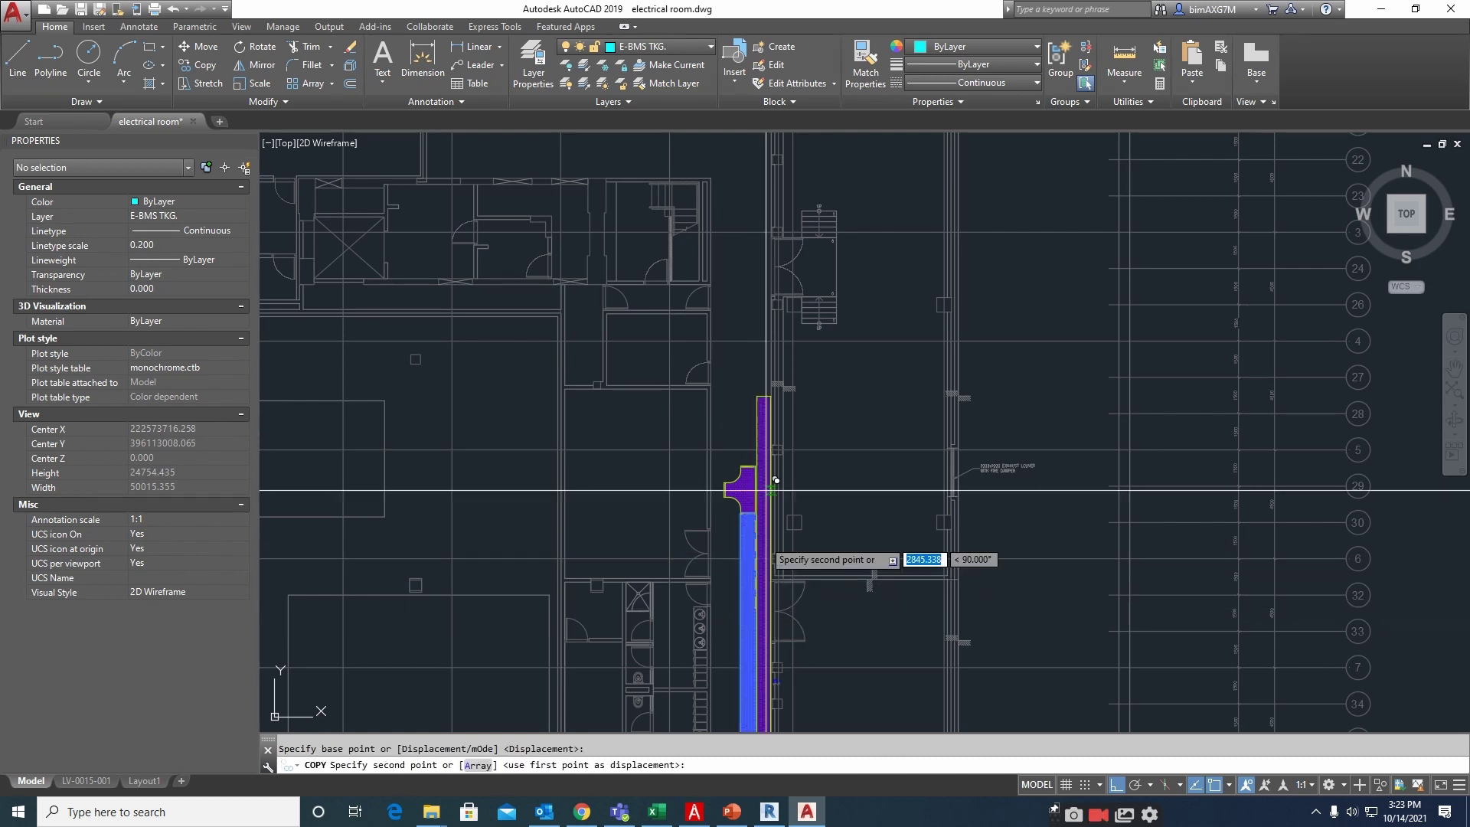
middle_click_drag(755, 245, 752, 577)
left_click(743, 271)
key("Escape")
Stretch the copied vertical tray's south end down to the north end of the tee
middle_click_drag(755, 668, 754, 500)
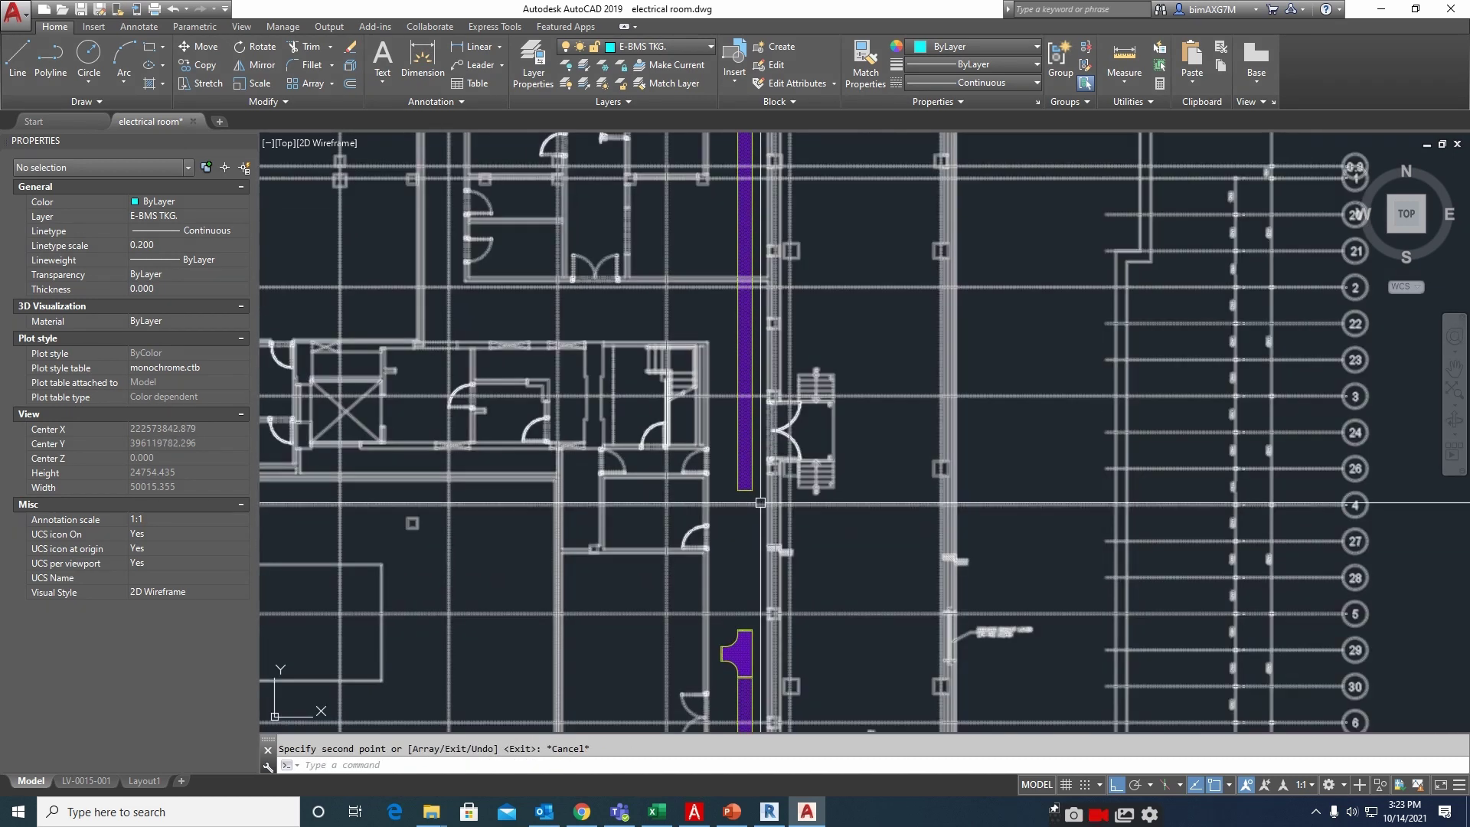
left_click(746, 491)
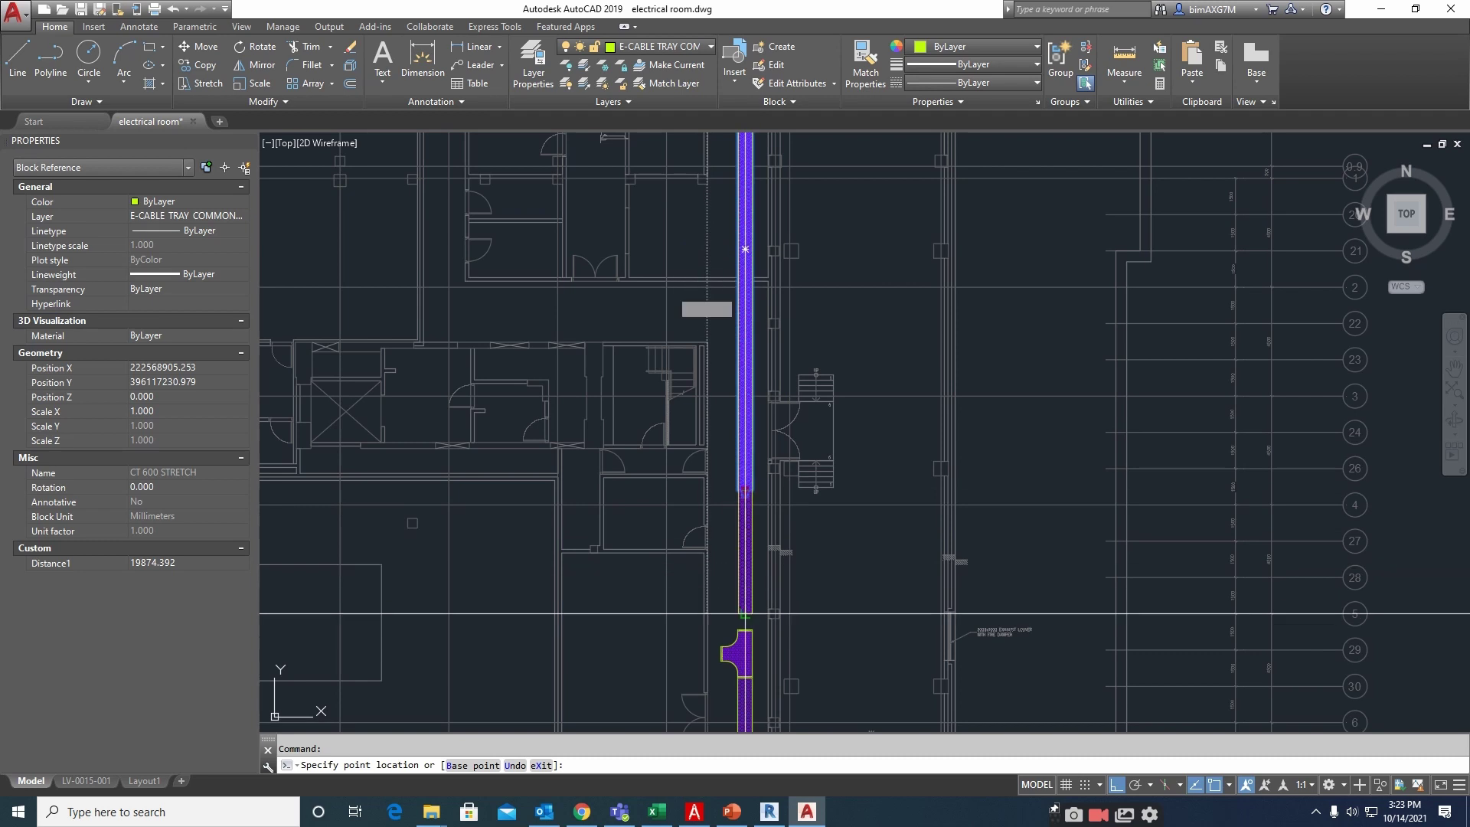
scroll(745, 614, "up", 3)
scroll(747, 641, "down", 4)
scroll(722, 526, "up", 2)
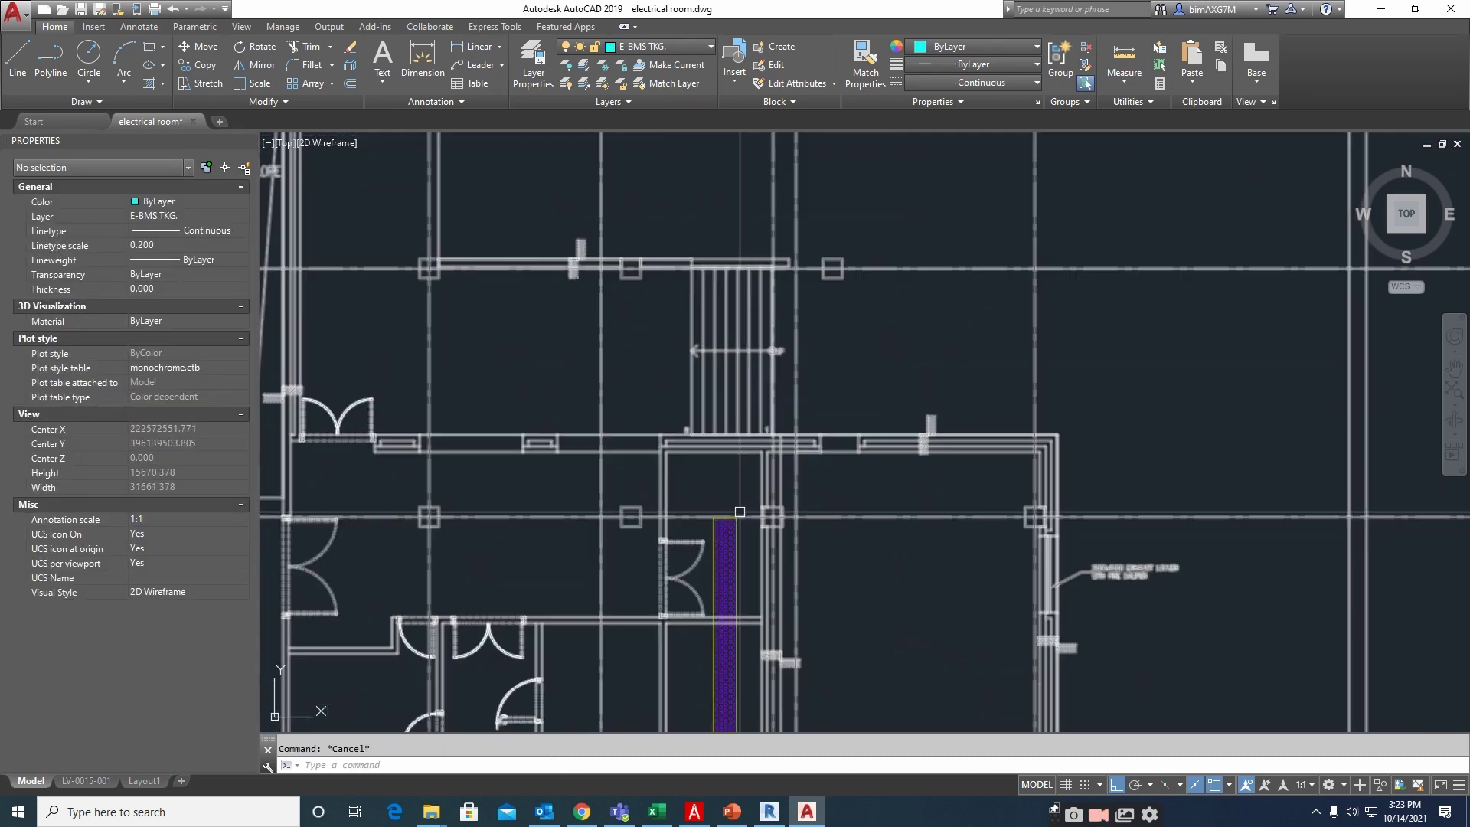
Stretch the copied vertical tray's north end up to the south end of the northern elbow
left_click(723, 525)
left_click(725, 518)
middle_click_drag(735, 339, 714, 720)
middle_click_drag(687, 443, 808, 156)
scroll(710, 439, "up", 2)
left_click(703, 345)
key("Escape")
Stretch the tee's west branch to a length of about 1692 mm
scroll(705, 536, "down", 2)
middle_click_drag(787, 609, 808, 204)
middle_click_drag(800, 520, 839, 141)
scroll(839, 142, "down", 5)
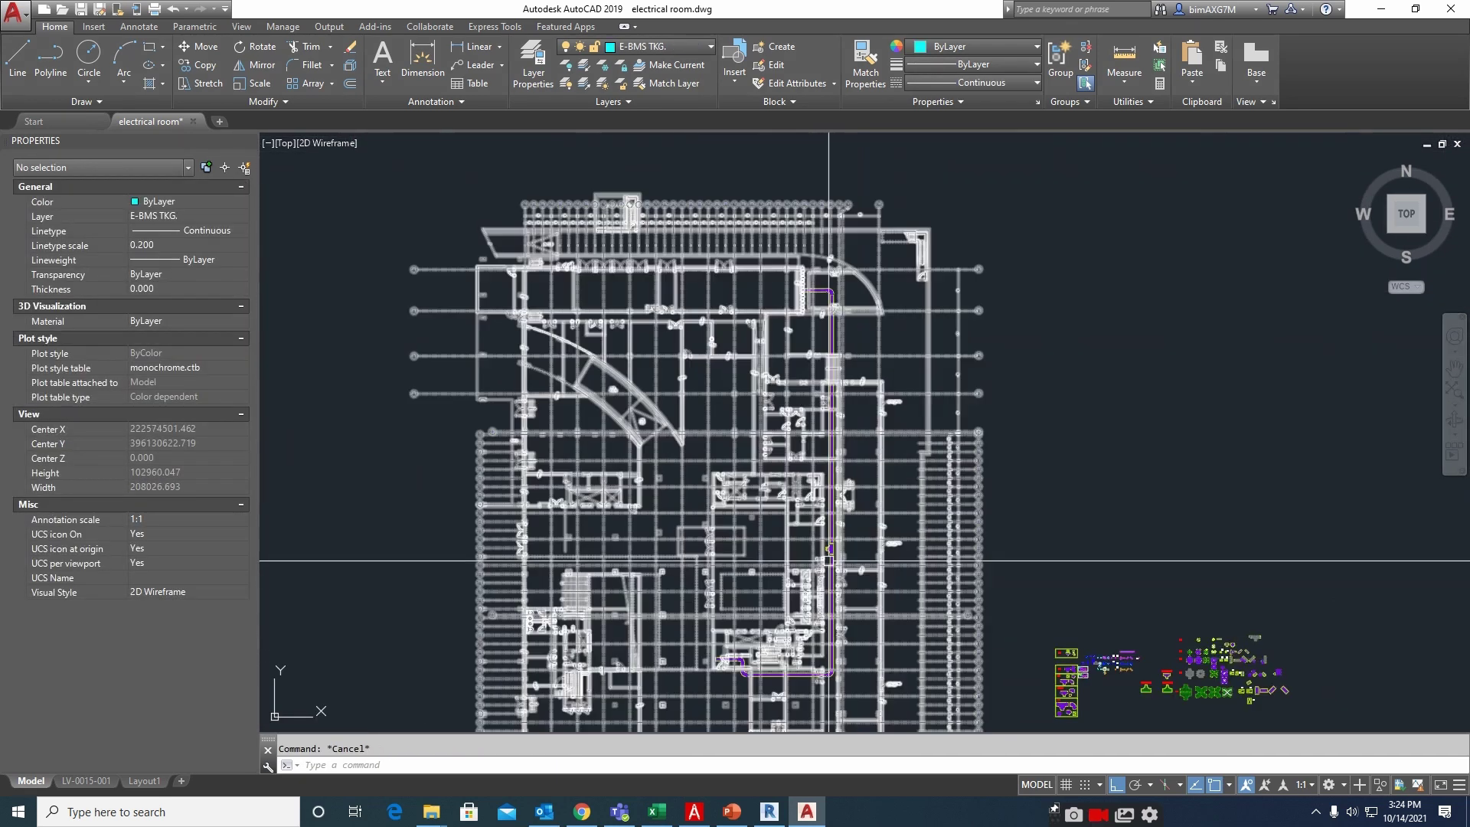
scroll(796, 509, "up", 6)
left_click(808, 498)
scroll(809, 499, "up", 2)
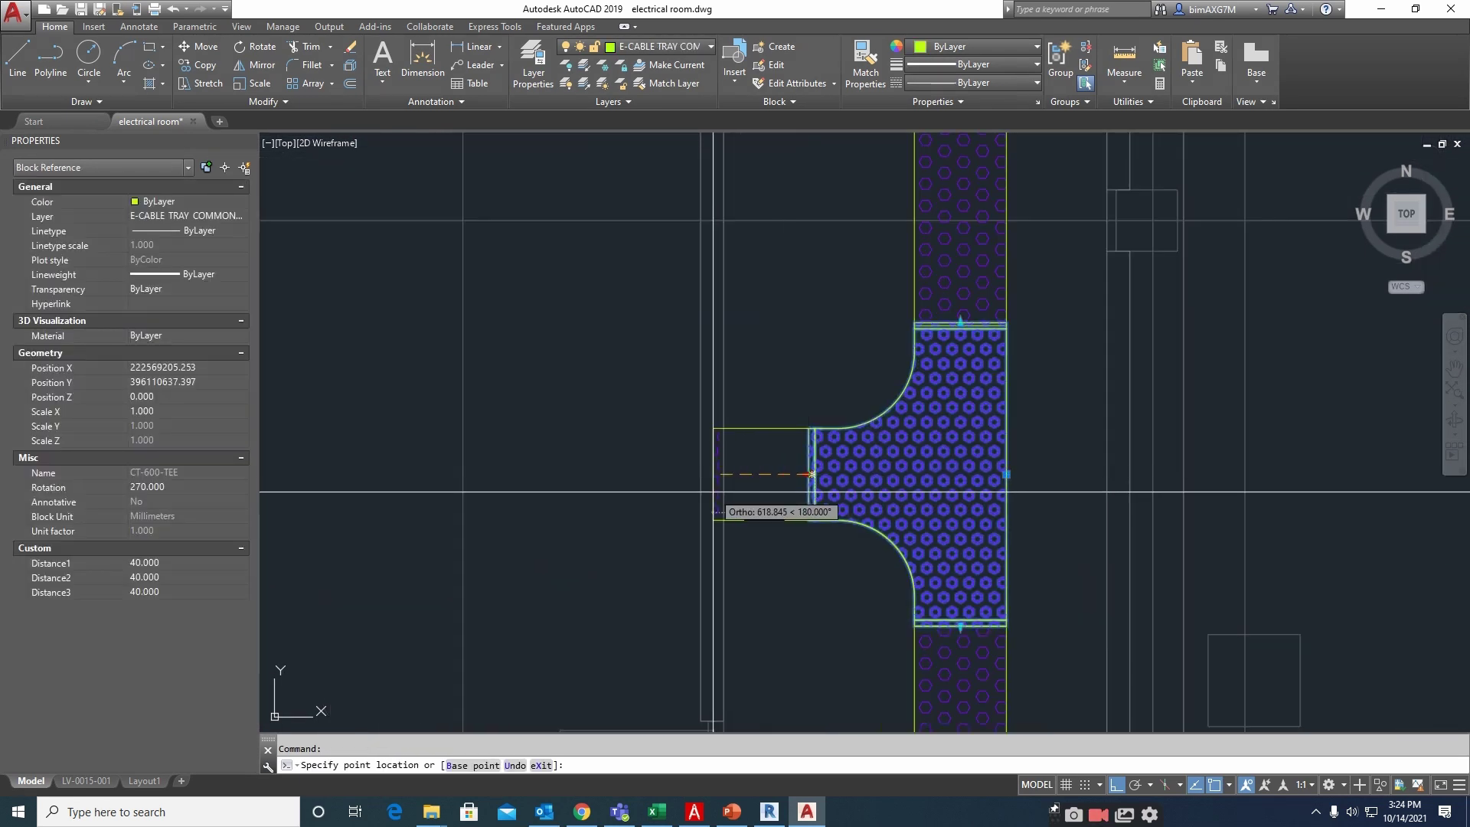
key("Return")
scroll(1141, 494, "down", 2)
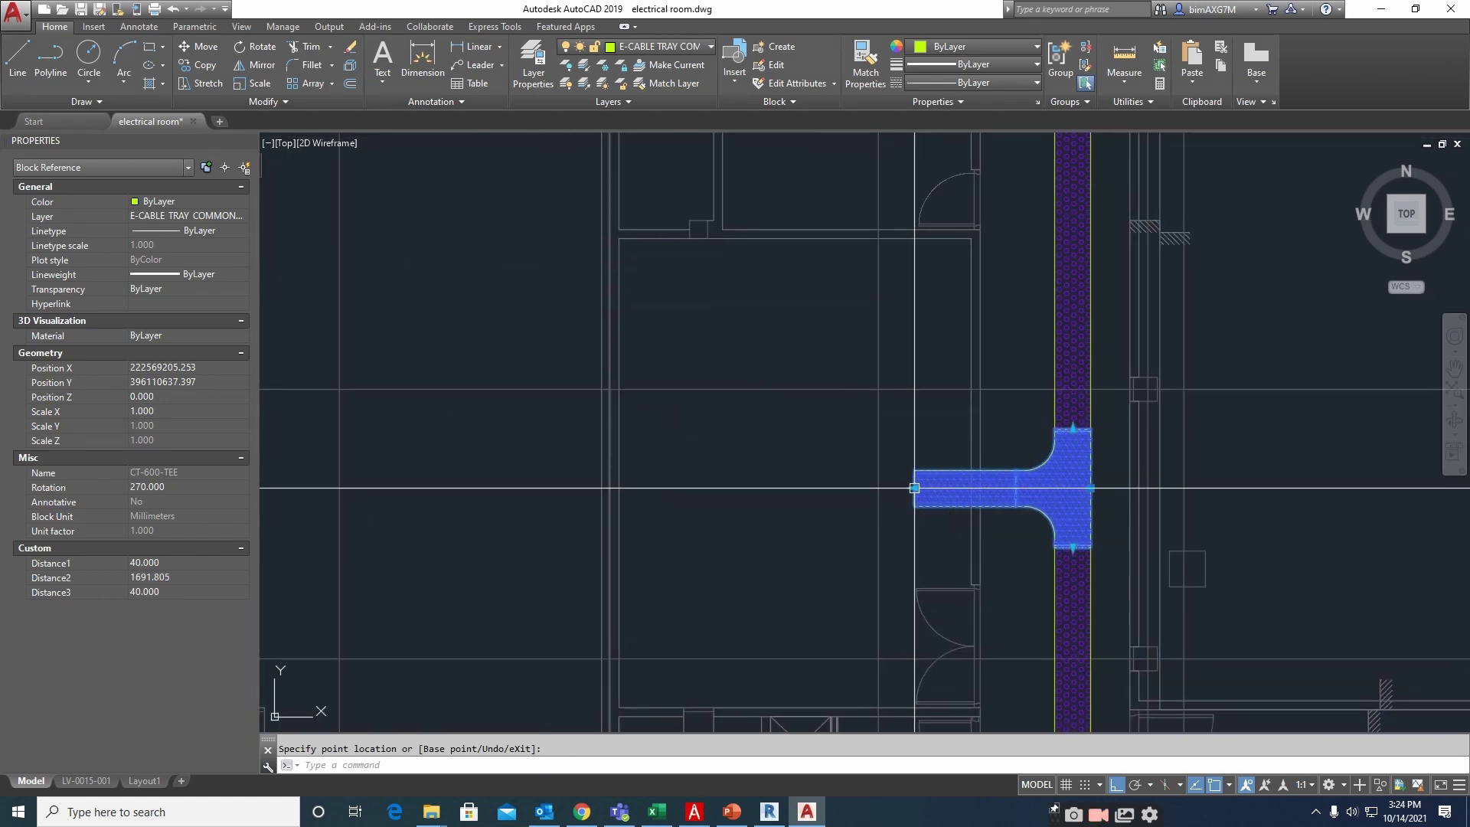
key("Escape")
Erase the long vertical tray between the tee and the southeast elbow
scroll(915, 488, "down", 7)
scroll(941, 630, "up", 4)
type("e")
key("Return")
middle_click_drag(943, 677, 864, 392)
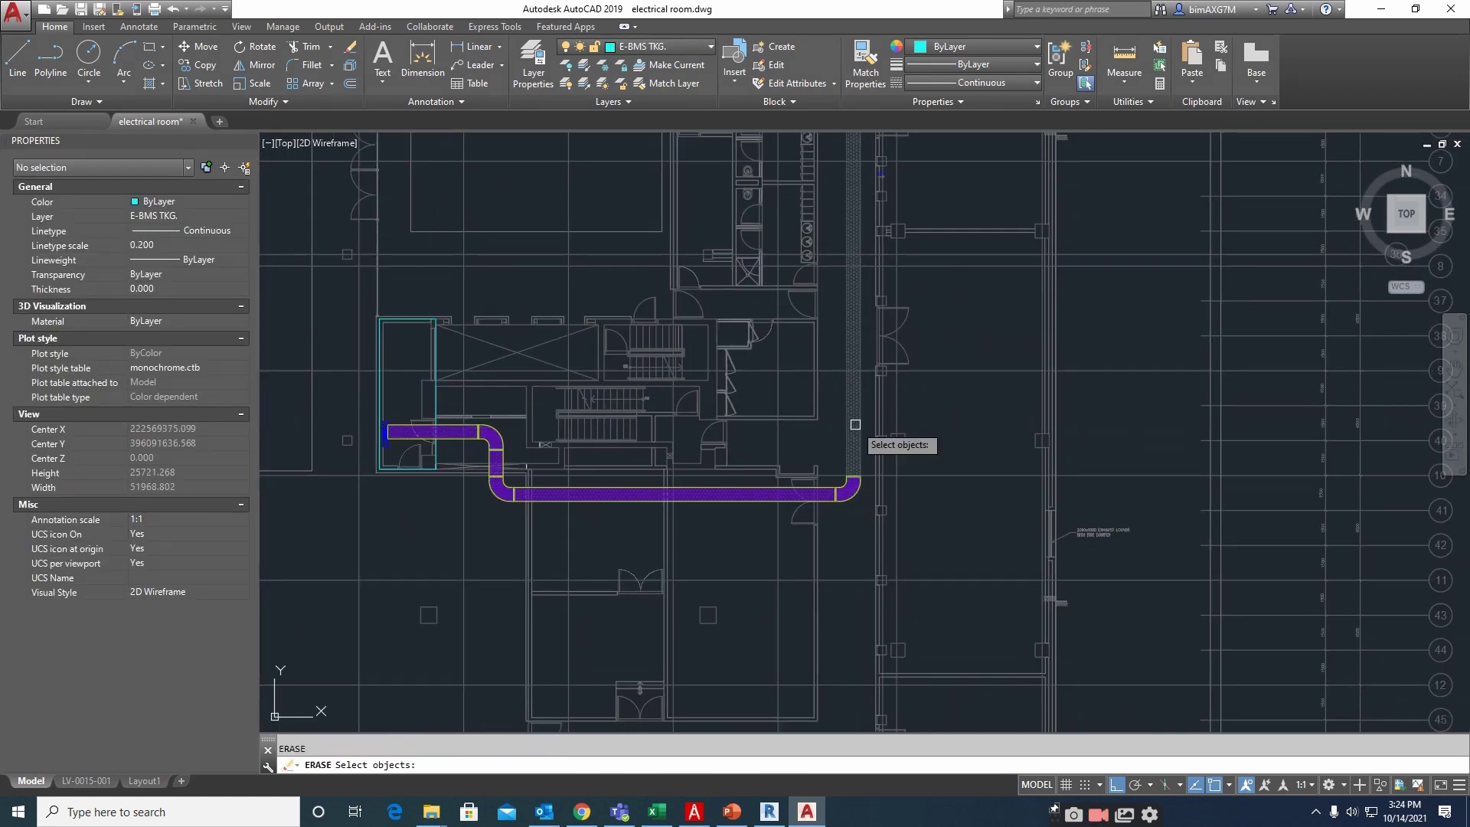
left_click(856, 424)
key("Return")
Stretch the southeast elbow's north arm up the vertical run, past the tee to just below the northern elbow
scroll(861, 488, "up", 2)
left_click(859, 464)
middle_click_drag(833, 448, 805, 582)
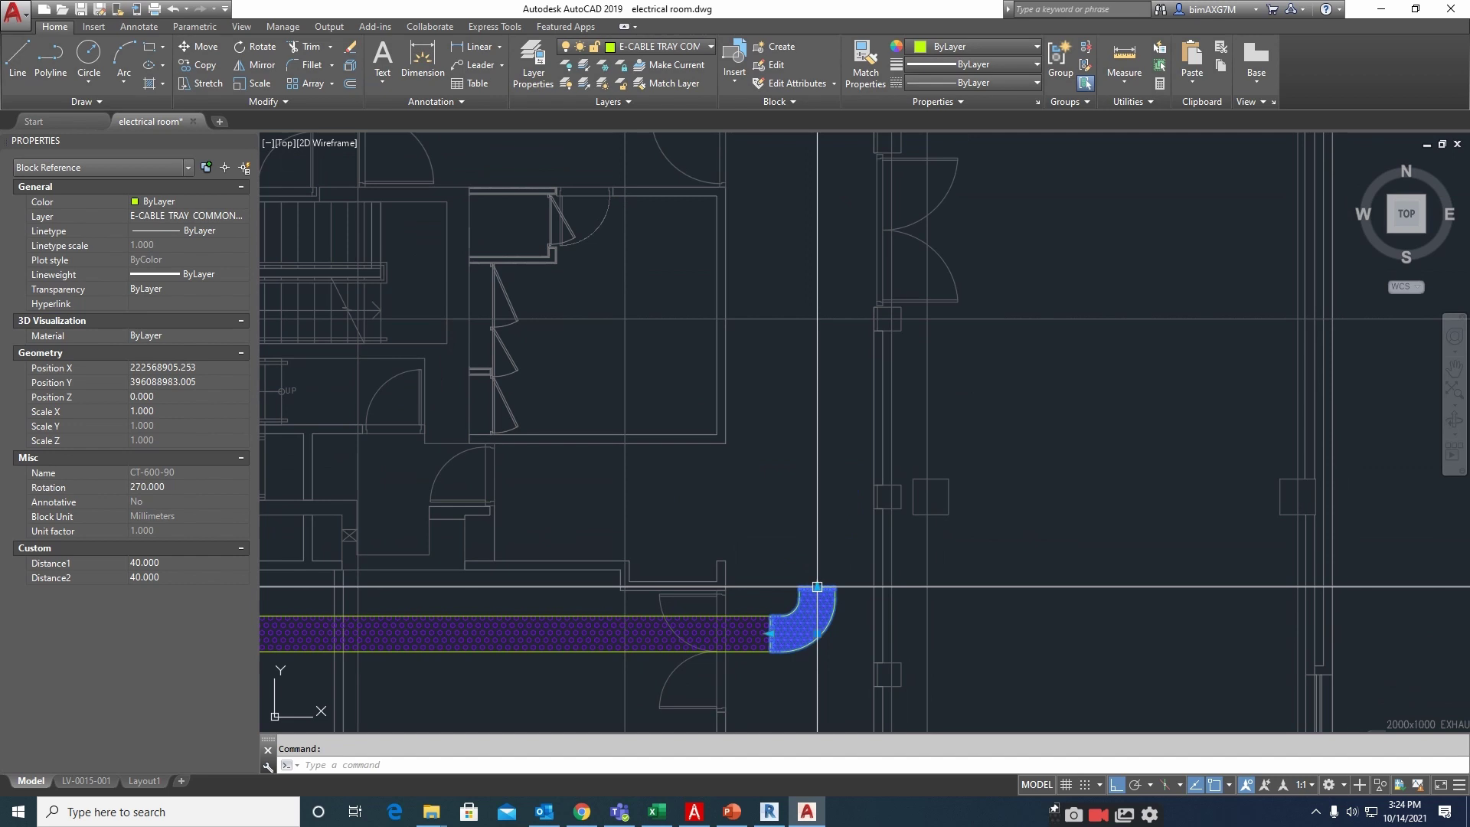
scroll(816, 393, "down", 5)
middle_click_drag(816, 393, 802, 594)
middle_click_drag(820, 276, 798, 540)
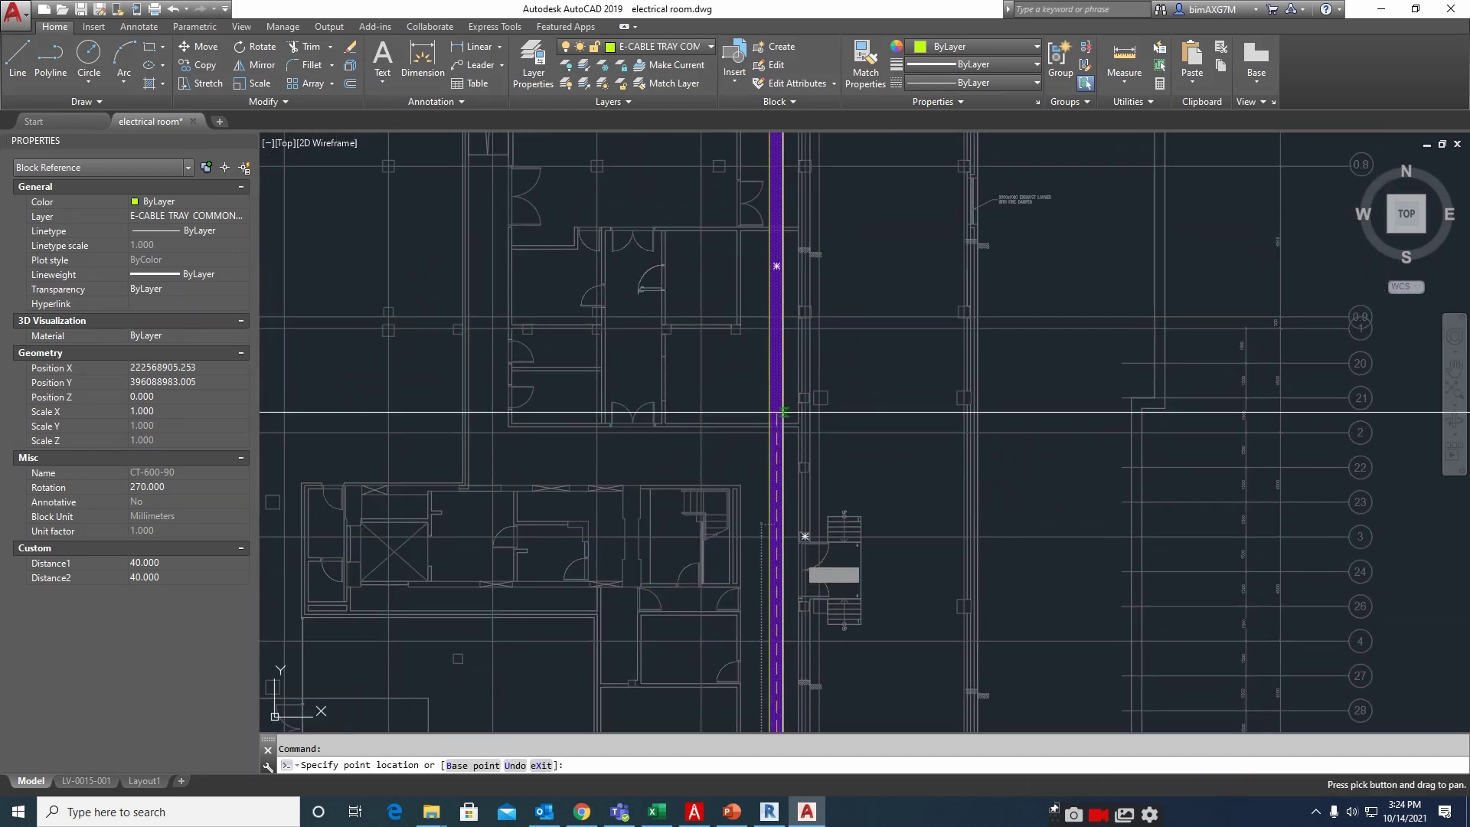
middle_click_drag(784, 207, 777, 525)
middle_click_drag(776, 332, 750, 601)
scroll(765, 344, "up", 7)
key("Escape")
key("Escape")
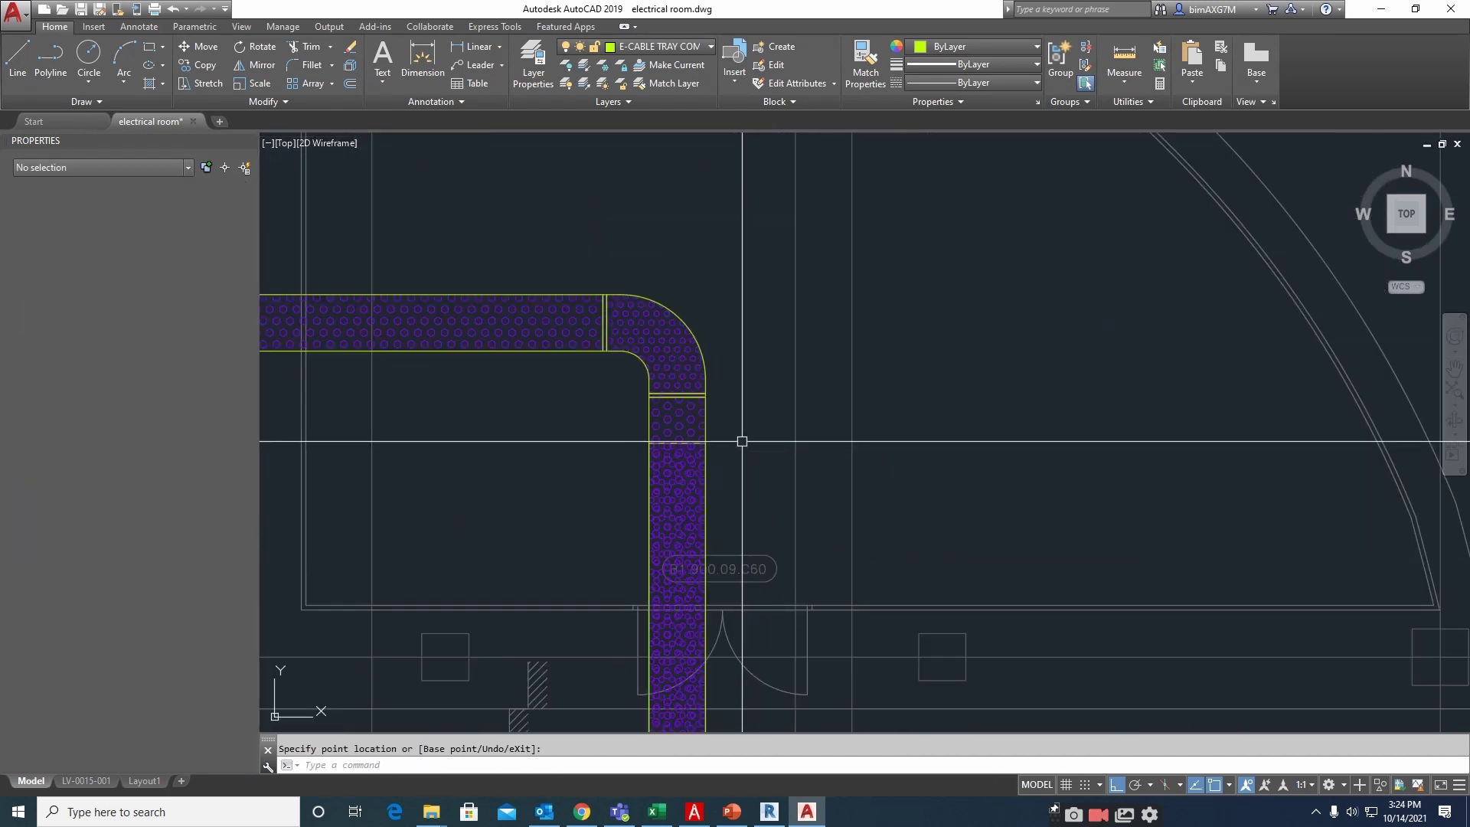
Erase the separate vertical tray that joins the northern elbow to the tee
type("e")
key("Return")
left_click(696, 418)
key("Return")
scroll(749, 406, "down", 5)
scroll(735, 420, "up", 2)
left_click(748, 420)
key("Escape")
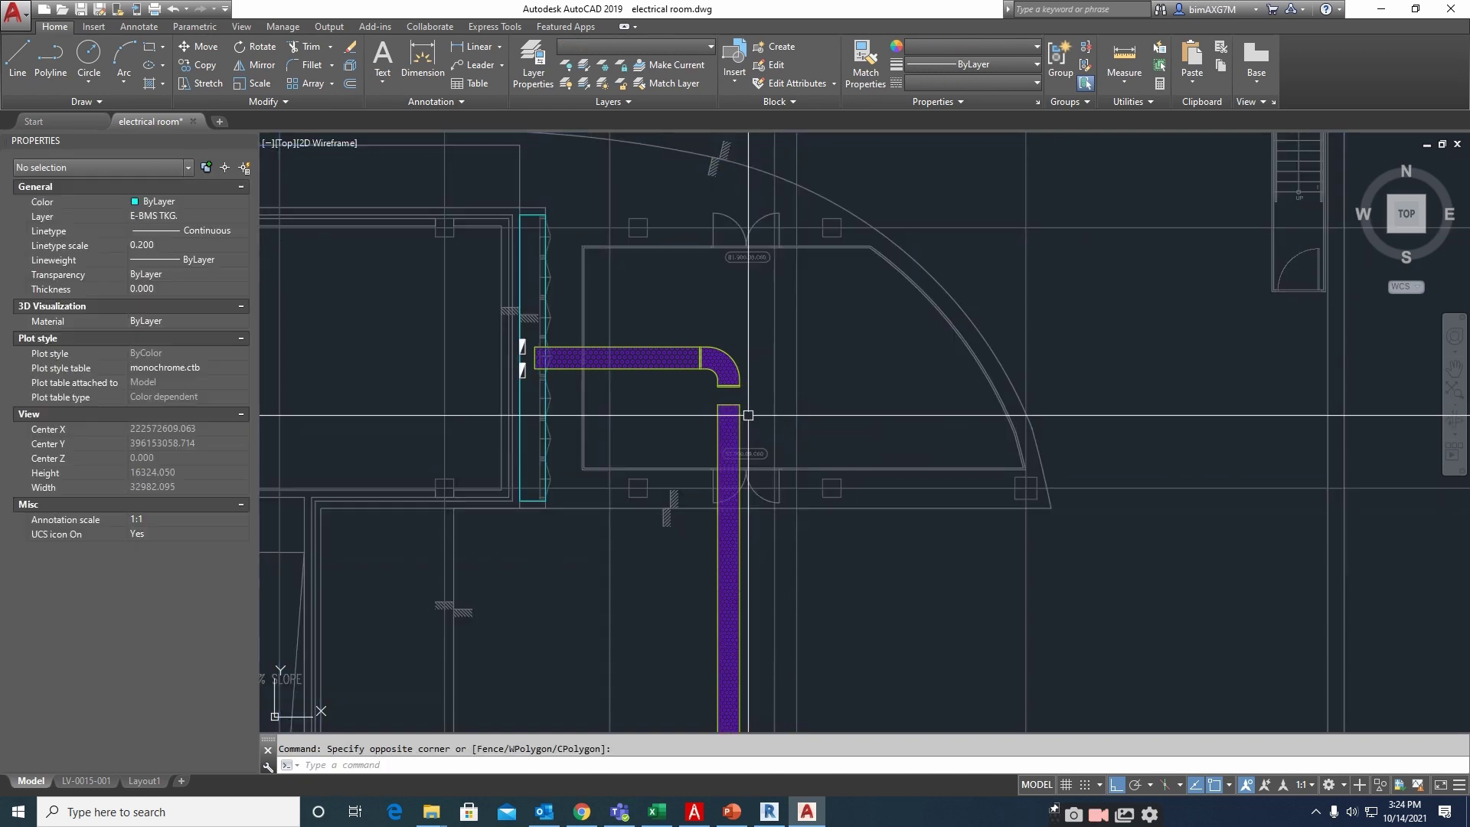
Shorten the southeast elbow's extended north arm down to the south end of the tee
left_click(737, 411)
left_click(729, 403)
scroll(734, 493, "down", 2)
middle_click_drag(733, 493, 714, 176)
middle_click_drag(717, 538, 734, 230)
middle_click_drag(728, 499, 737, 170)
scroll(739, 483, "up", 6)
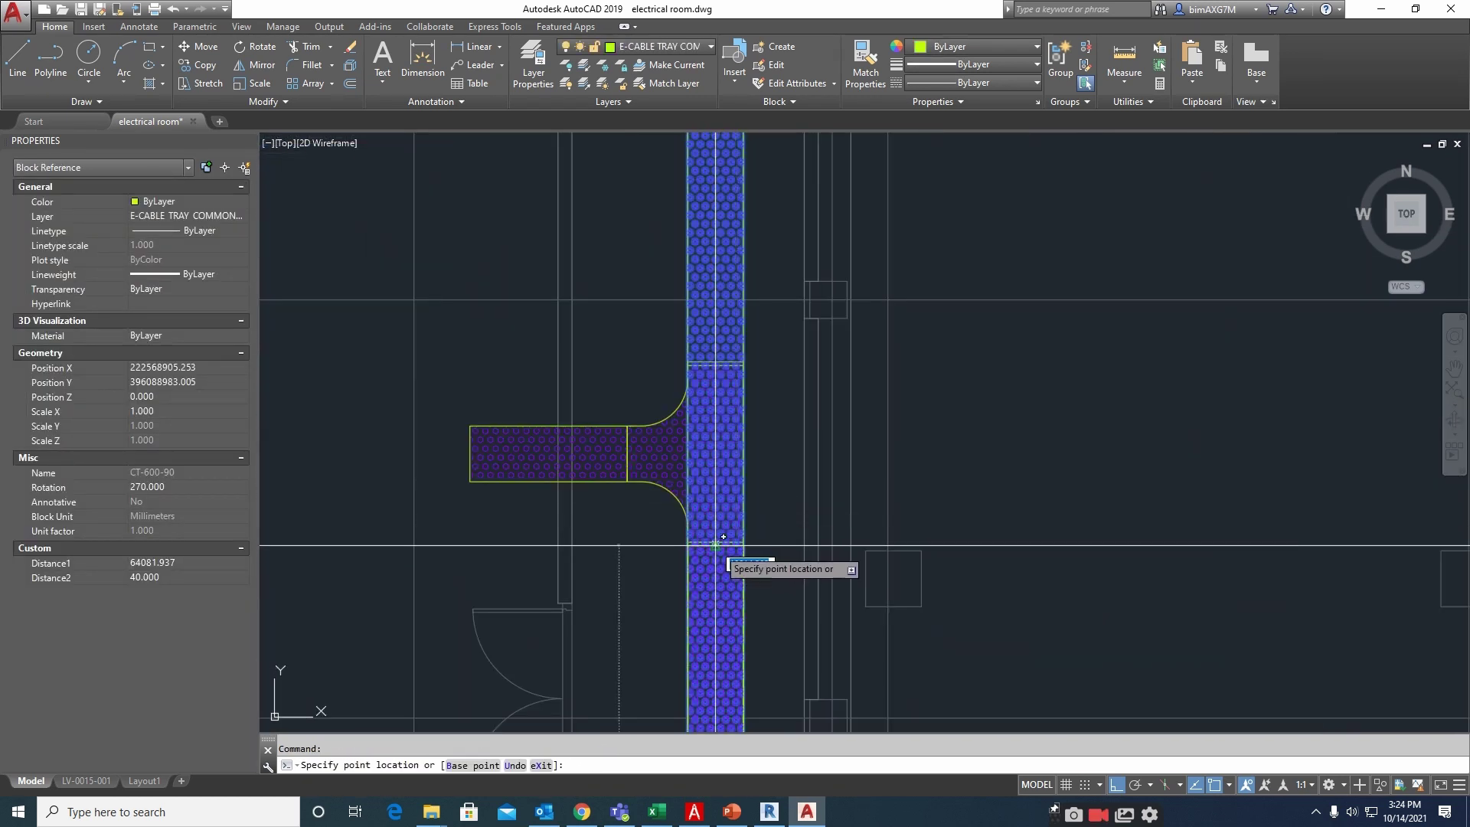
left_click(715, 545)
scroll(717, 546, "down", 8)
key("Escape")
Stretch the northern elbow's south arm down to the north end of the tee
middle_click_drag(703, 282, 705, 622)
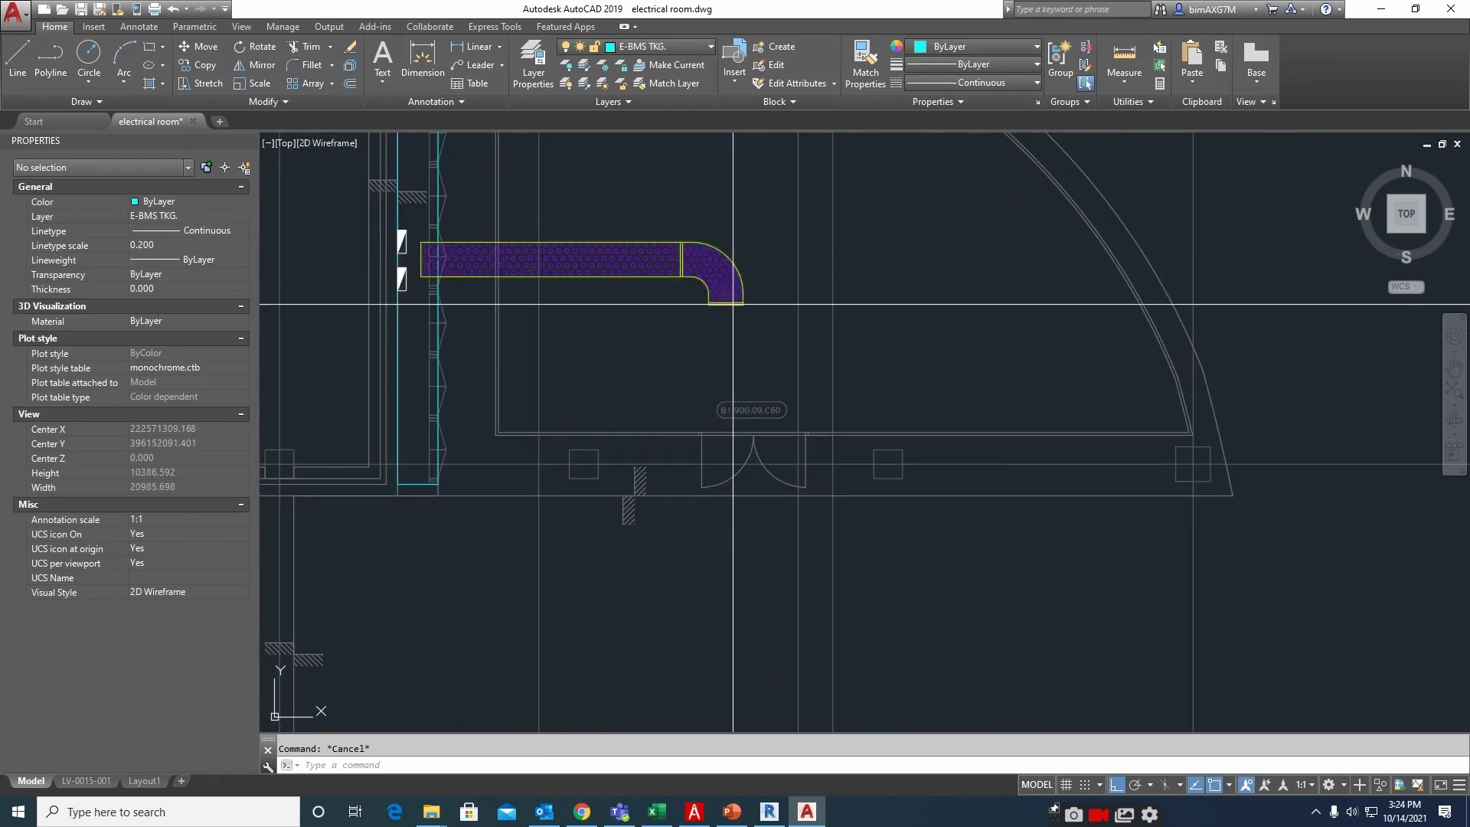
left_click(725, 304)
scroll(733, 398, "down", 2)
middle_click_drag(740, 521, 740, 290)
middle_click_drag(738, 518, 739, 348)
middle_click_drag(739, 539, 764, 263)
scroll(765, 575, "up", 4)
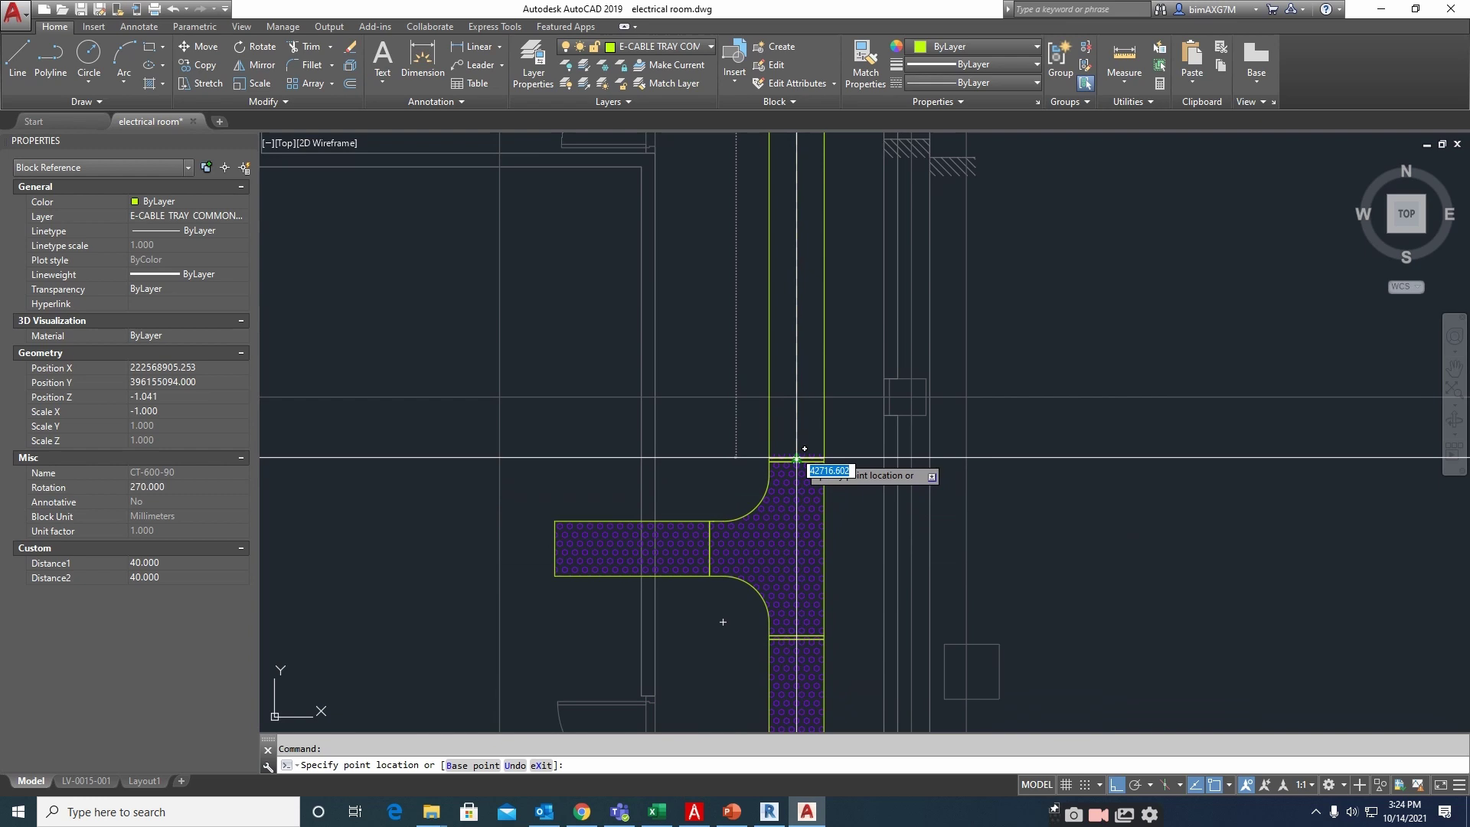
left_click(796, 458)
key("Escape")
Stretch the tee's west branch across the floor plan to a length of about 40989 mm
scroll(913, 465, "down", 3)
left_click(858, 485)
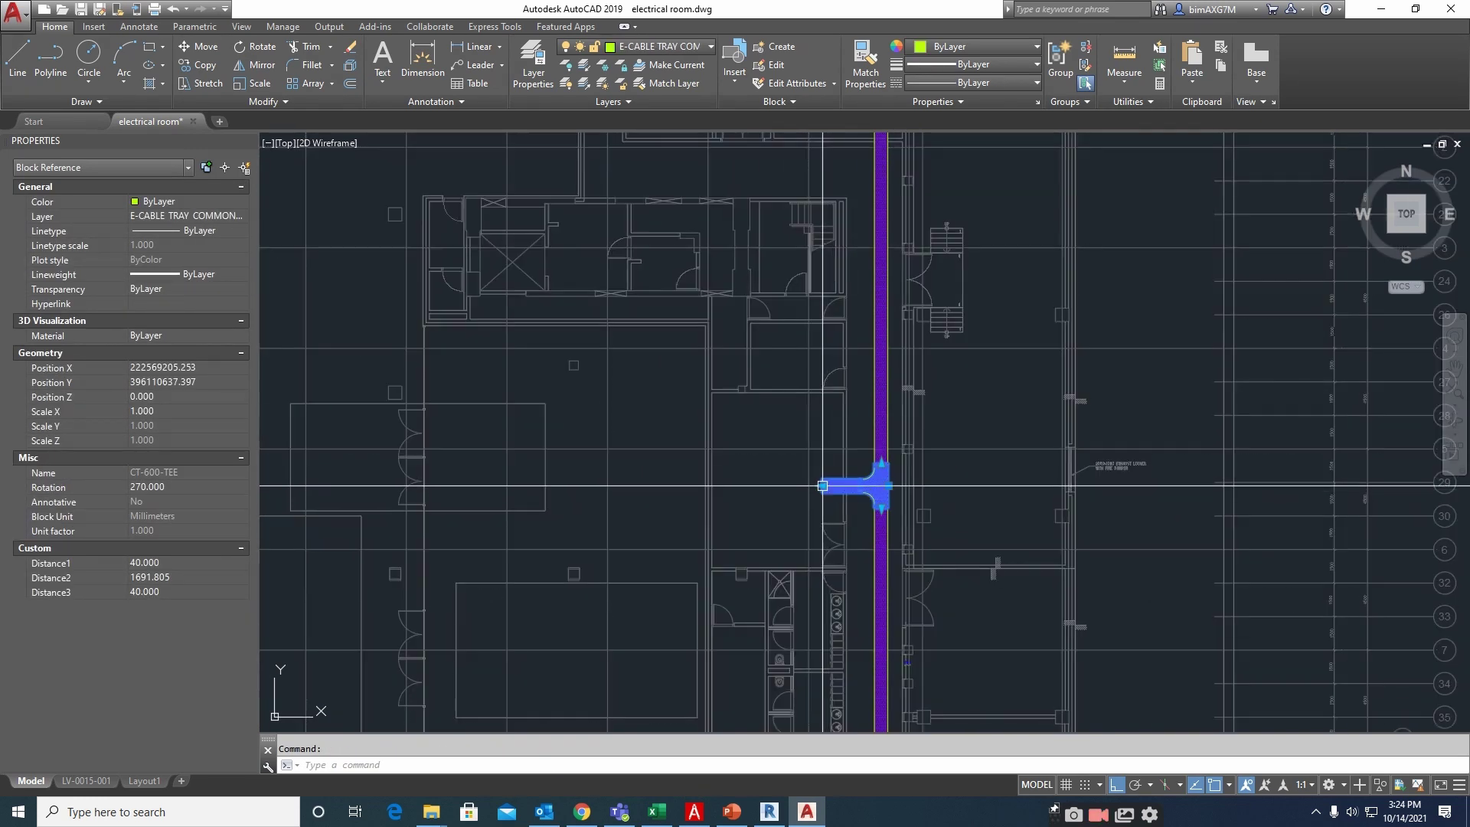
middle_click_drag(702, 503, 1068, 459)
middle_click_drag(567, 492, 670, 482)
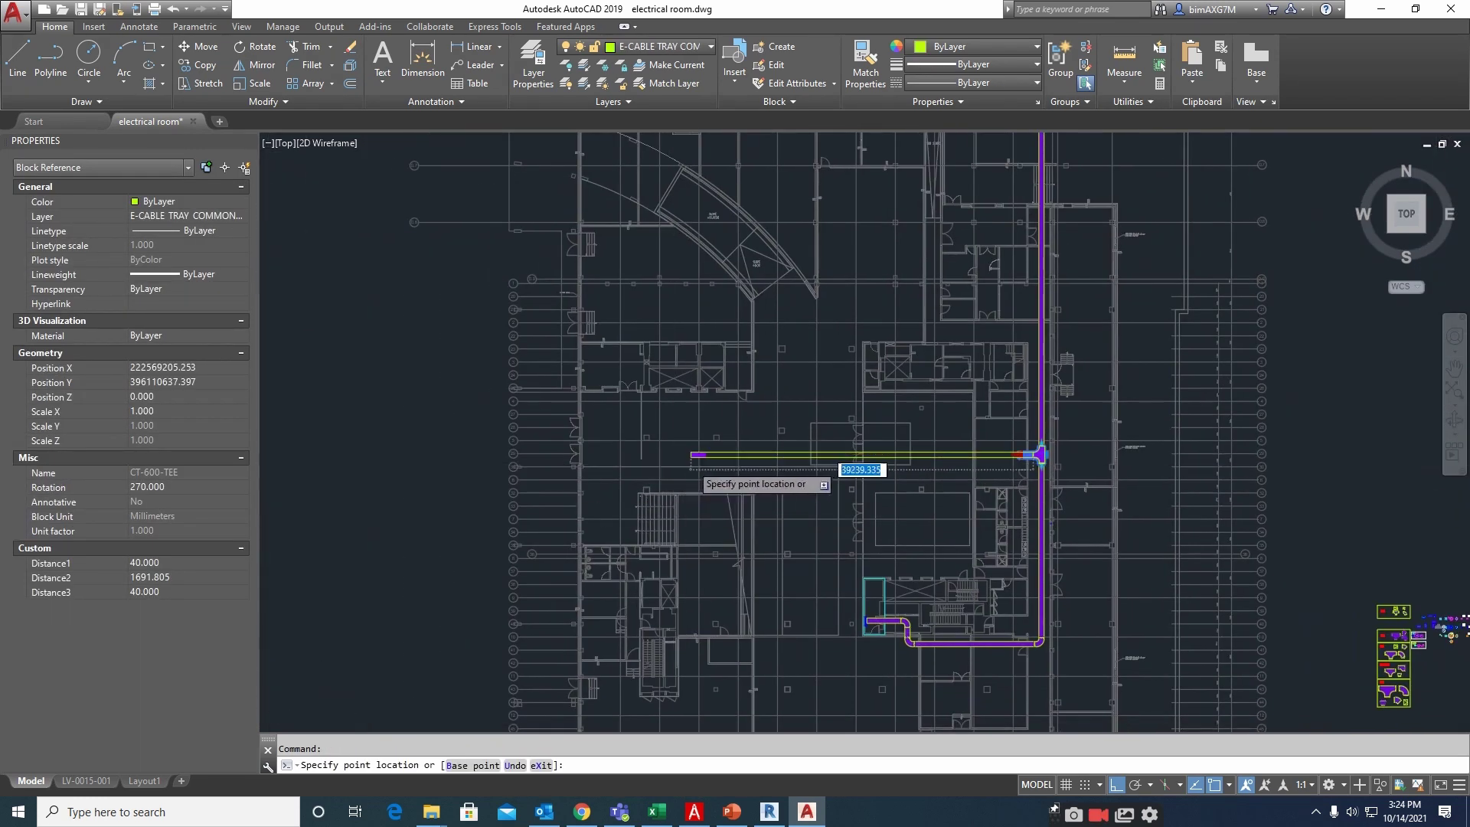
scroll(668, 458, "up", 2)
left_click(666, 458)
key("Escape")
Replace the southern horizontal tray by stretching the southwest elbow's east arm to the west end of the southeast elbow
middle_click_drag(995, 682, 780, 434)
scroll(828, 523, "up", 2)
scroll(827, 523, "up", 5)
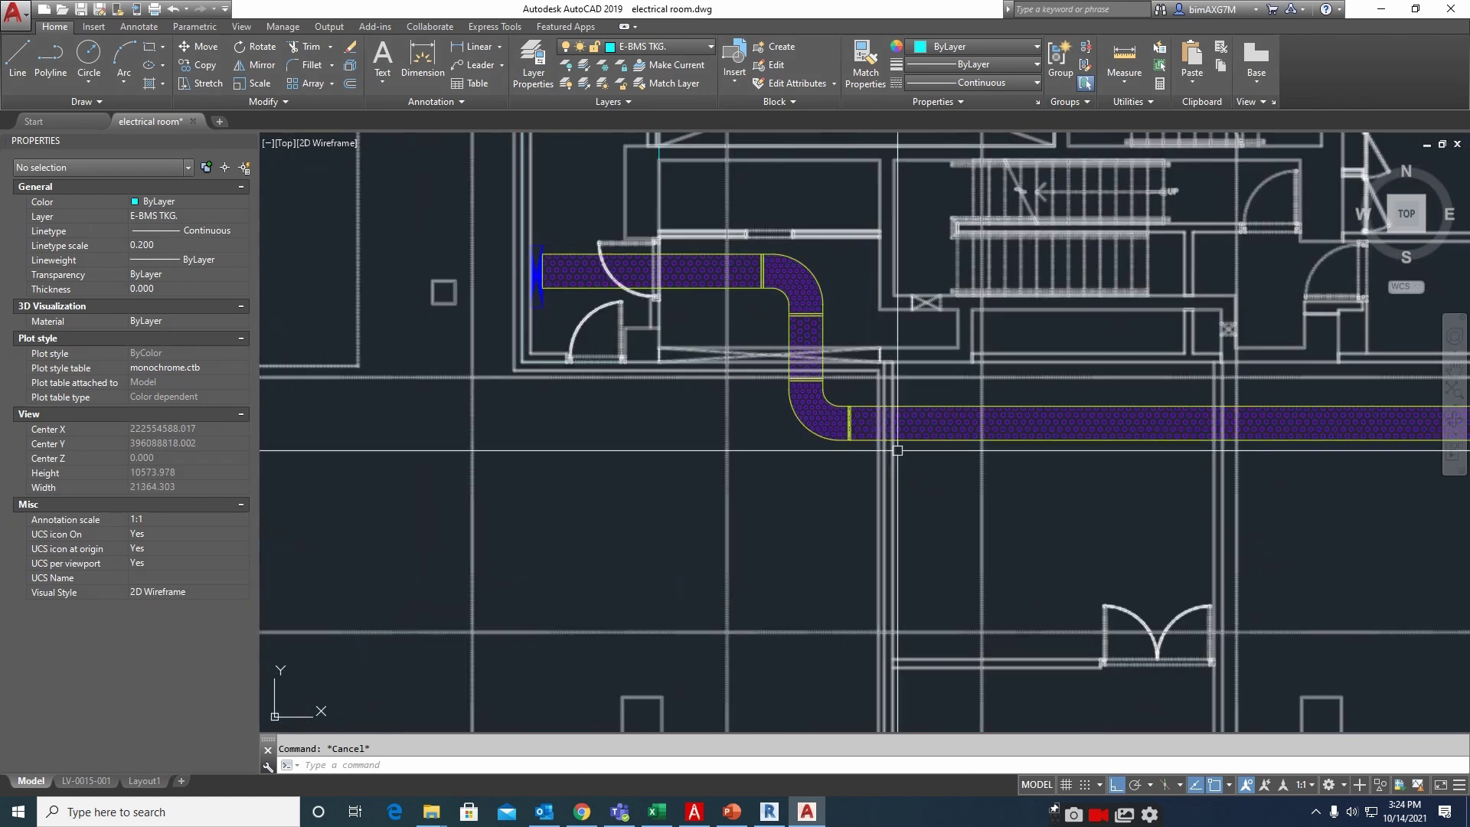
left_click(811, 417)
scroll(863, 427, "up", 2)
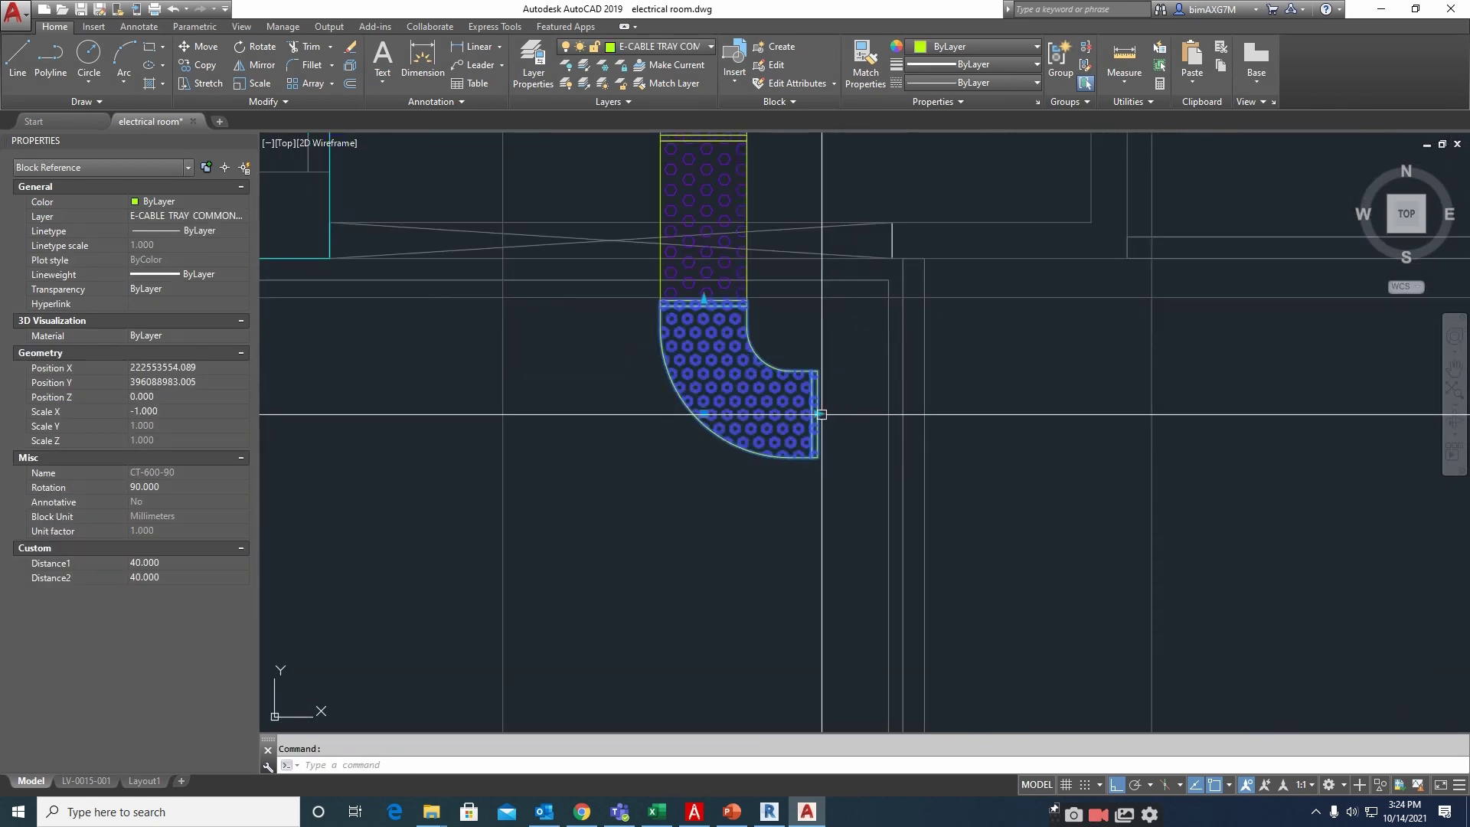
scroll(842, 436, "down", 4)
scroll(962, 468, "up", 4)
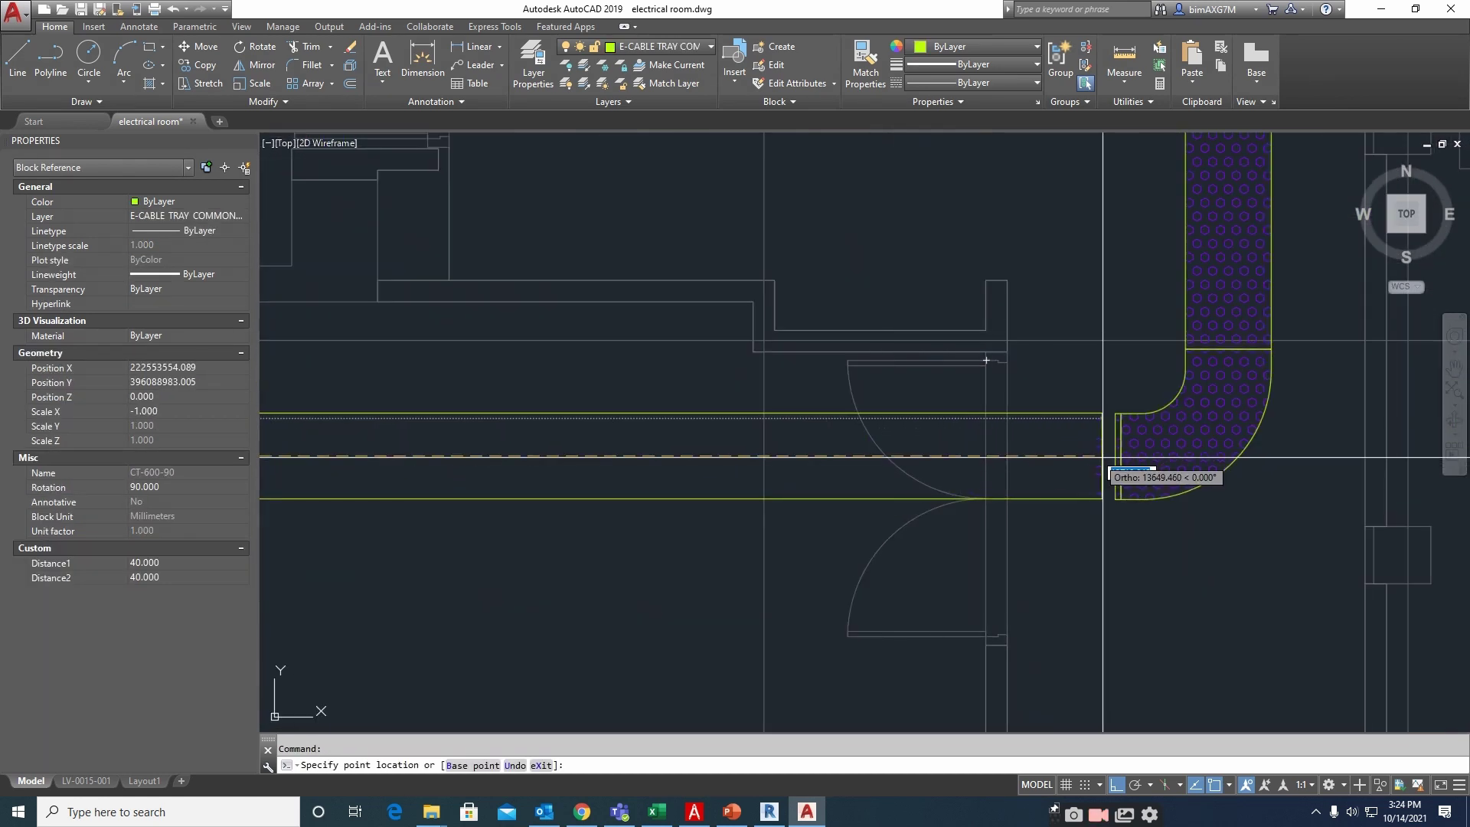
key("Escape")
key("Escape")
Examine the cable tray fitting library beside the floor plan, from the boxed width groups to the reducing tees and crosses
scroll(844, 441, "down", 8)
scroll(881, 361, "up", 1)
middle_click_drag(879, 351, 830, 445)
scroll(796, 445, "down", 1)
scroll(1177, 642, "up", 3)
scroll(1159, 655, "up", 2)
scroll(948, 539, "down", 4)
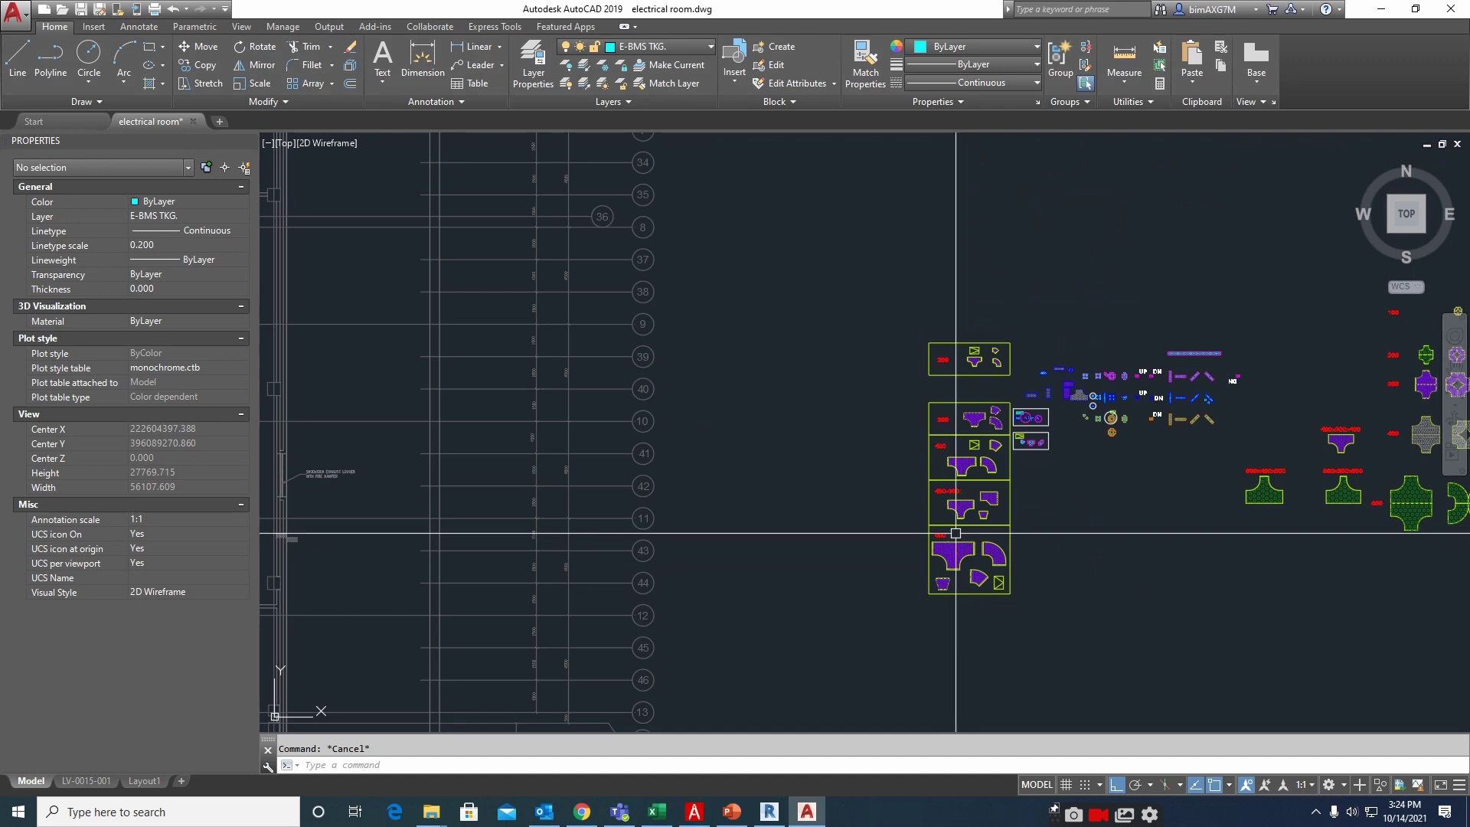
scroll(1028, 390, "up", 6)
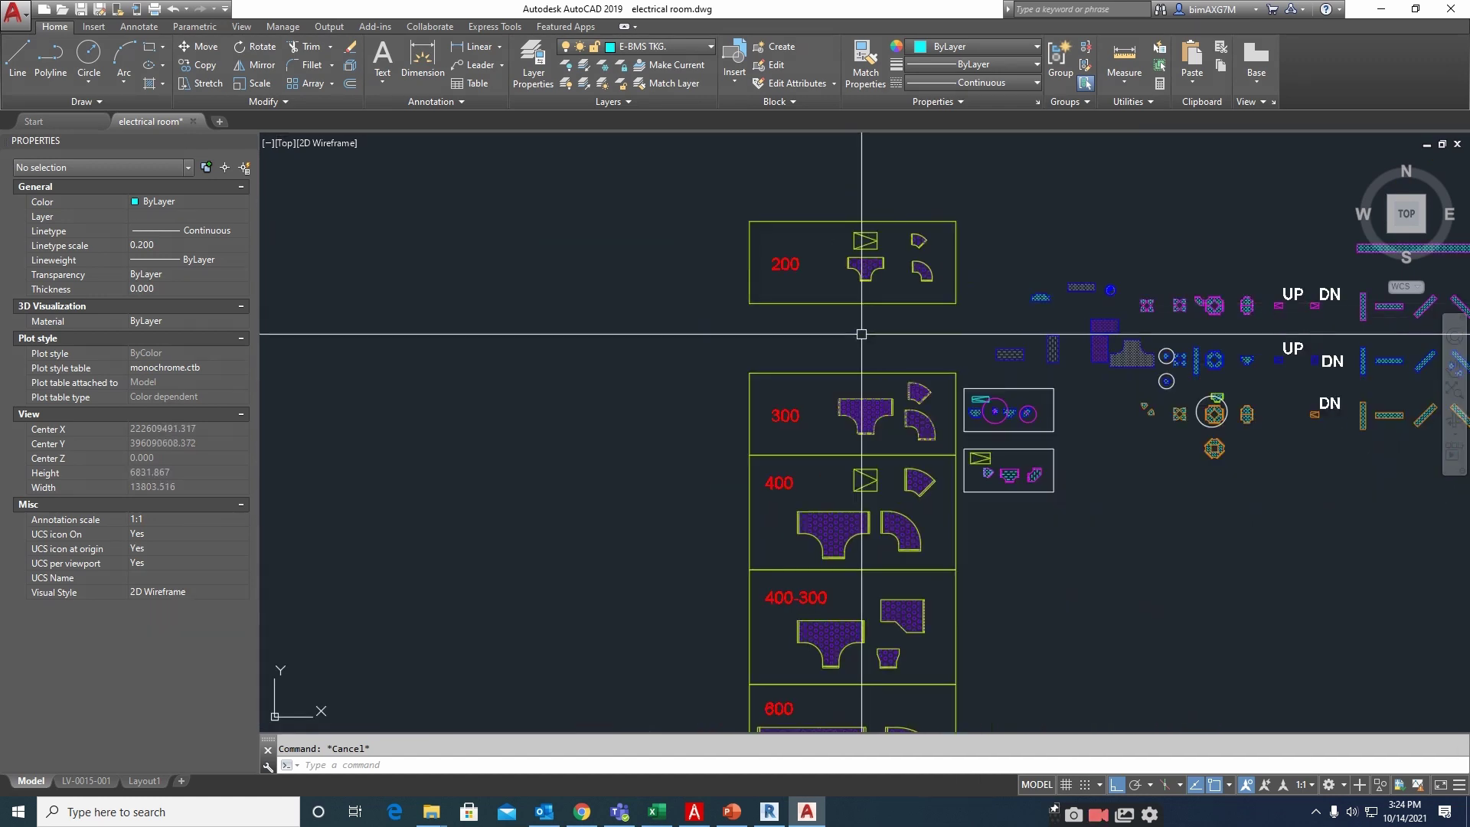
middle_click_drag(911, 483, 817, 506)
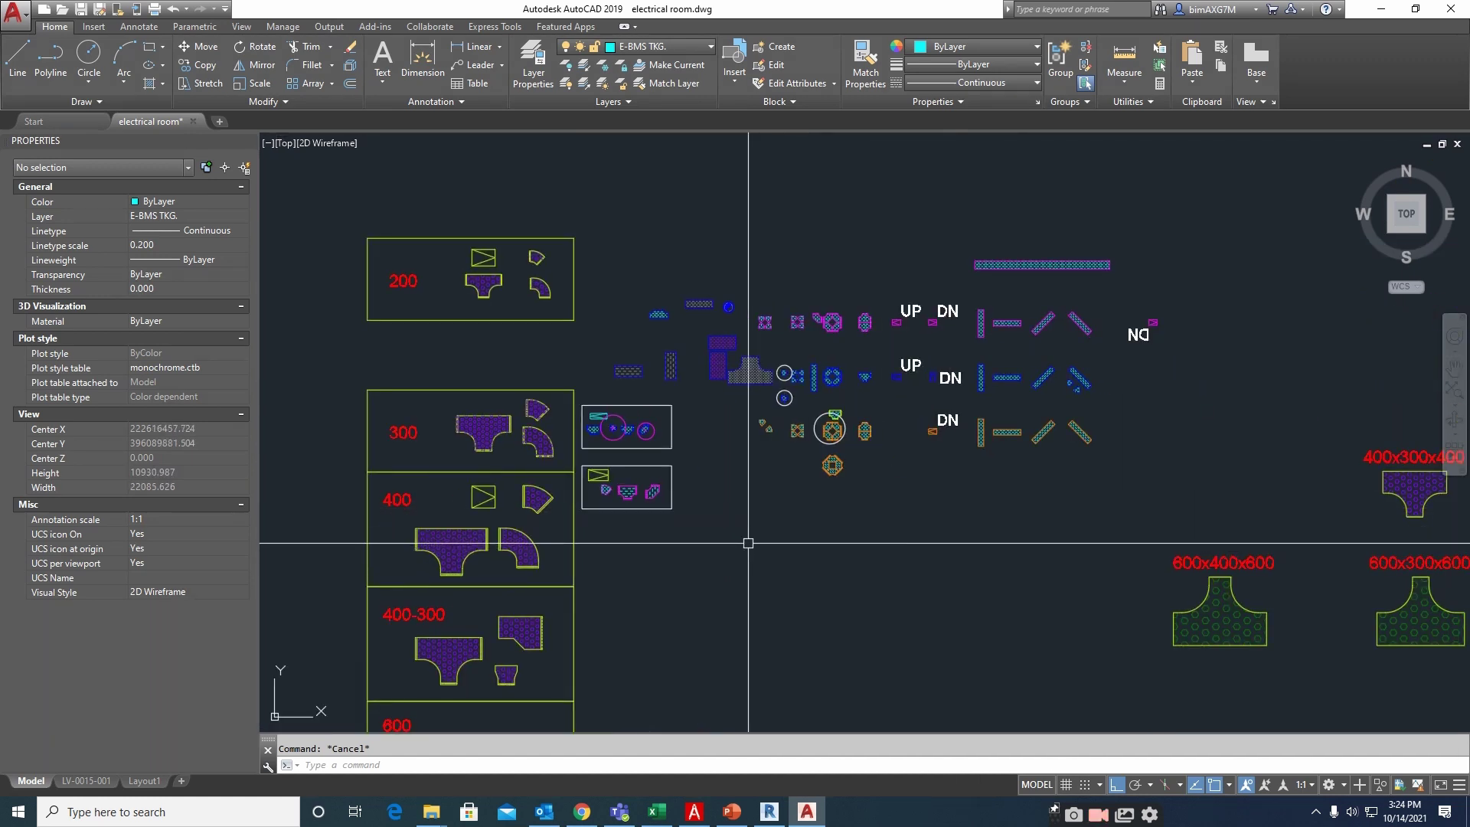
scroll(1102, 554, "down", 3)
middle_click_drag(1293, 546, 1000, 456)
scroll(1001, 456, "up", 3)
scroll(874, 527, "up", 1)
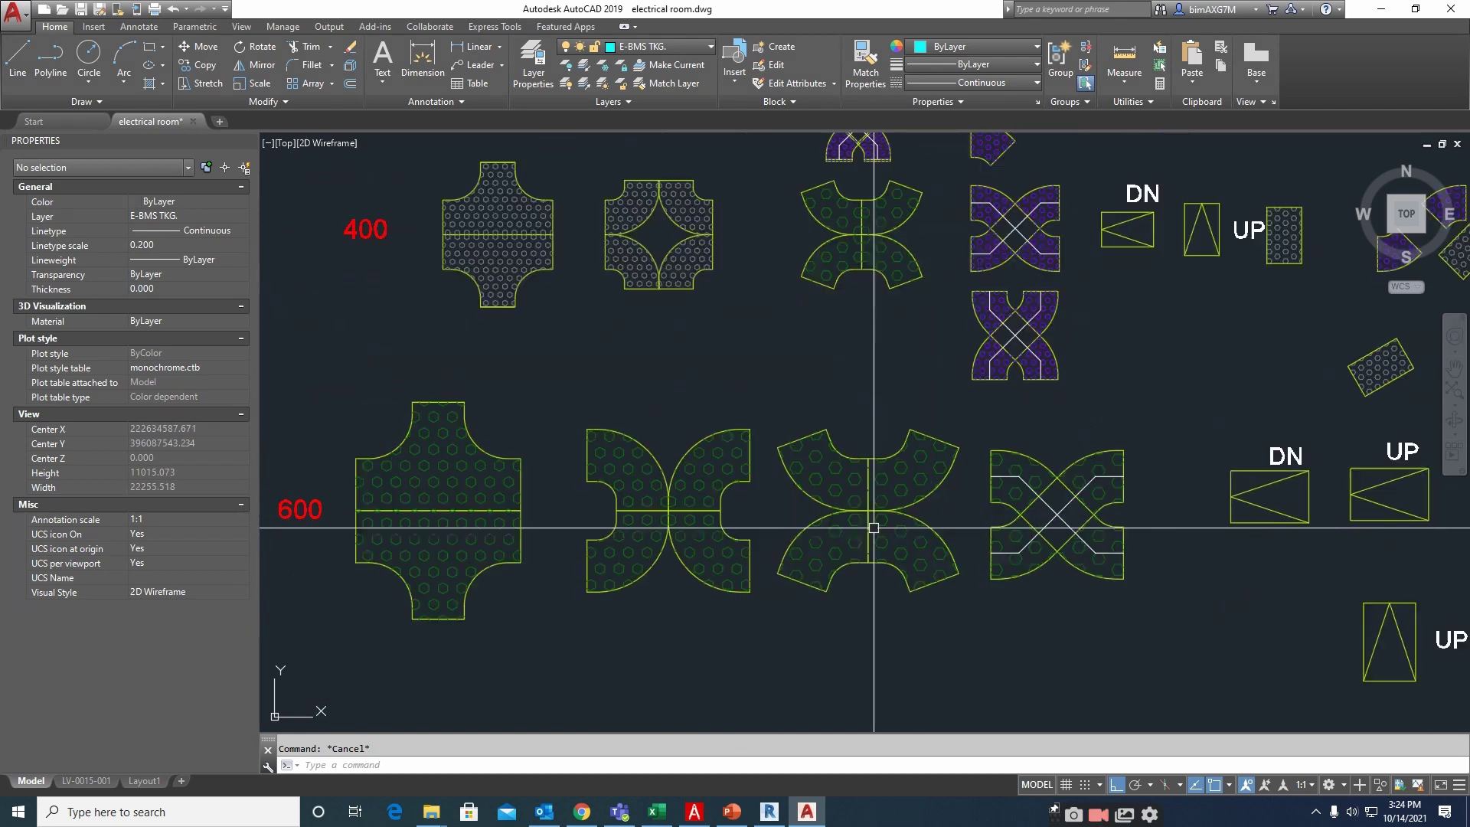
middle_click_drag(874, 528, 906, 491)
scroll(1105, 573, "down", 3)
scroll(952, 499, "up", 2)
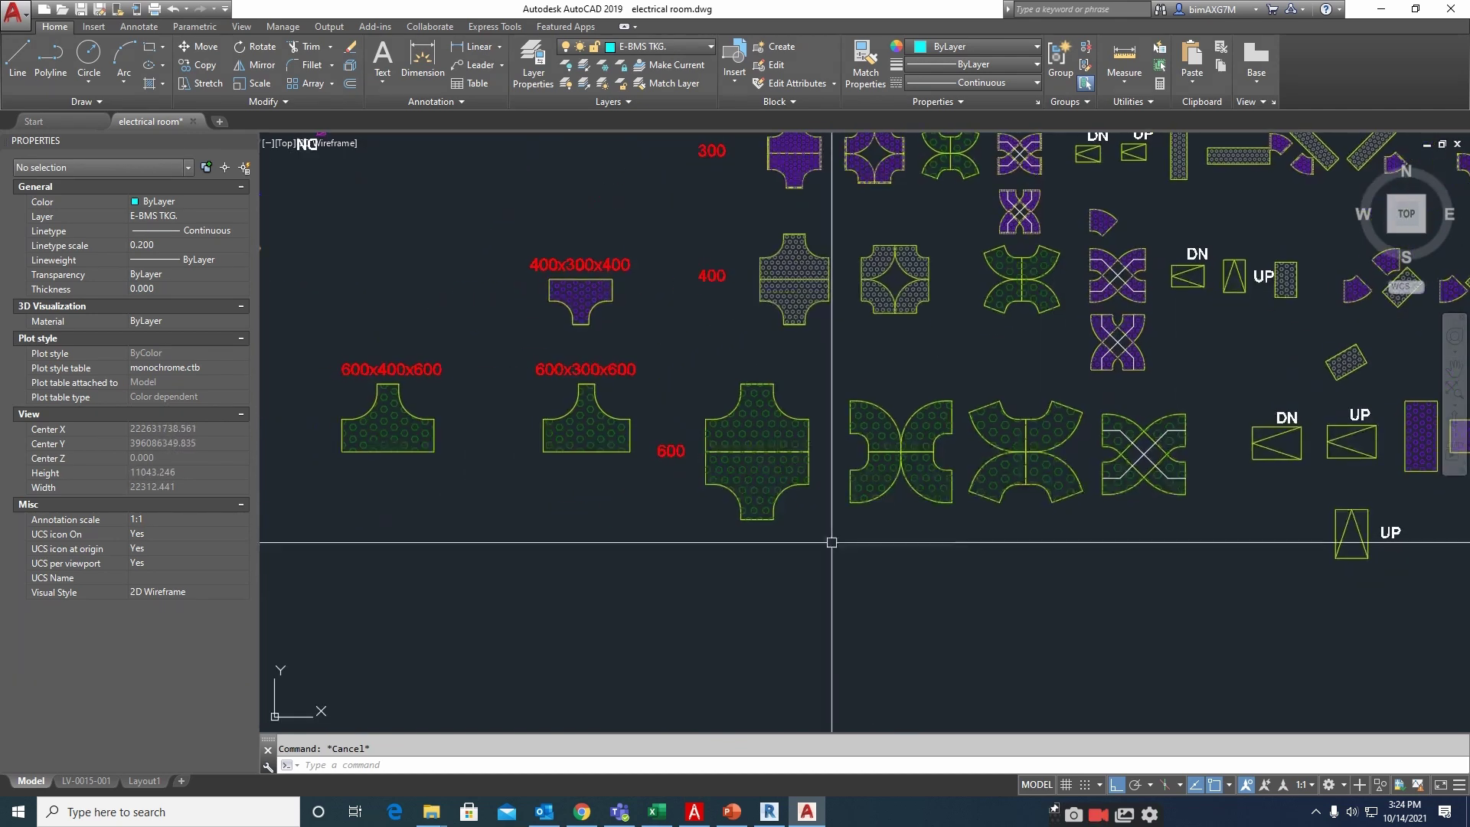
Inspect individual cross and bend fittings in the library's 400 and 600 rows
left_click(762, 507)
middle_click_drag(832, 520, 850, 424)
key("Escape")
left_click(903, 389)
middle_click_drag(1002, 440, 720, 560)
key("Escape")
middle_click_drag(872, 343, 870, 443)
left_click(863, 456)
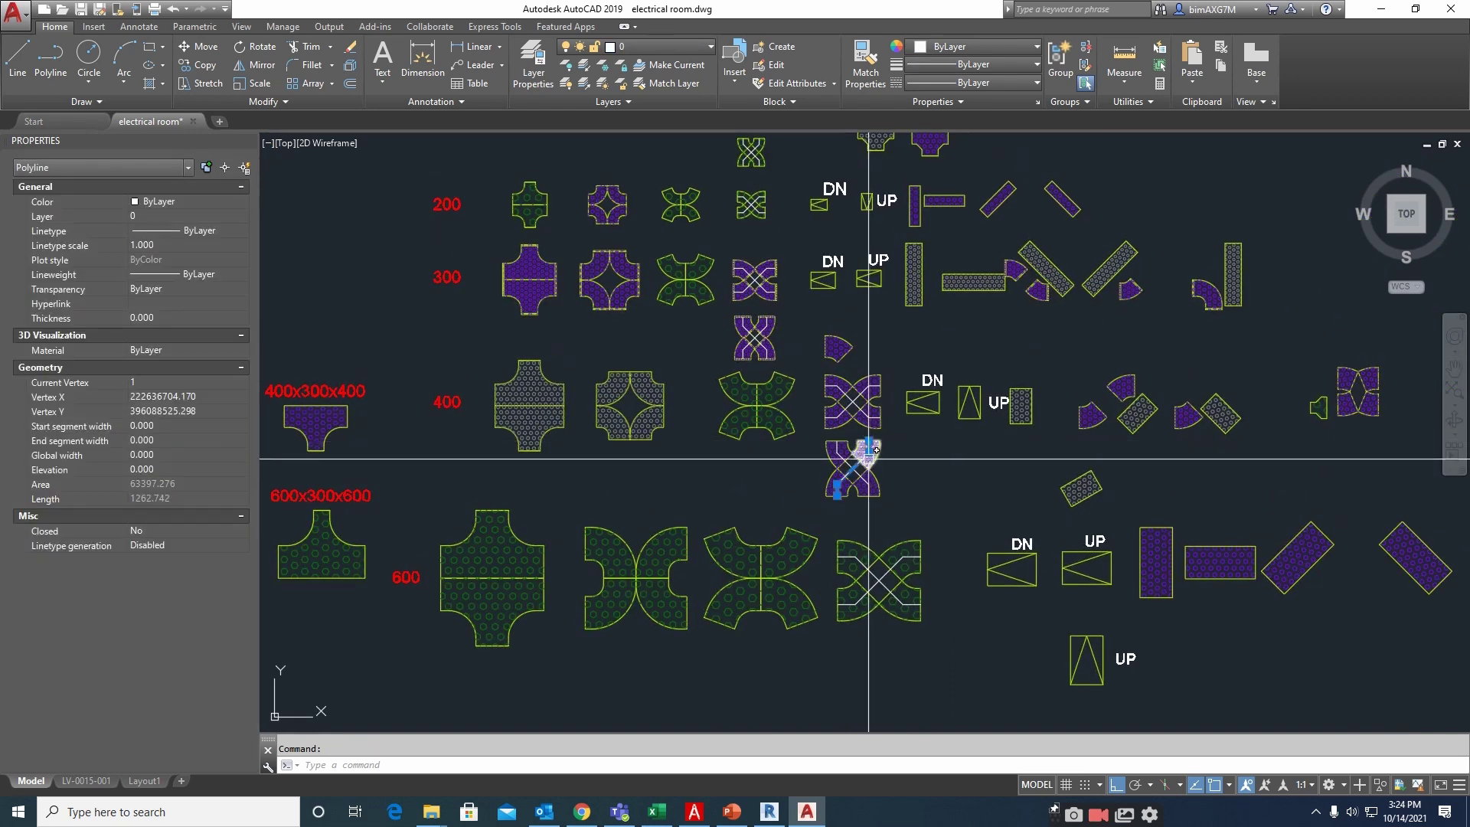
scroll(868, 454, "up", 4)
key("Escape")
left_click(886, 463)
scroll(1149, 483, "down", 3)
key("Escape")
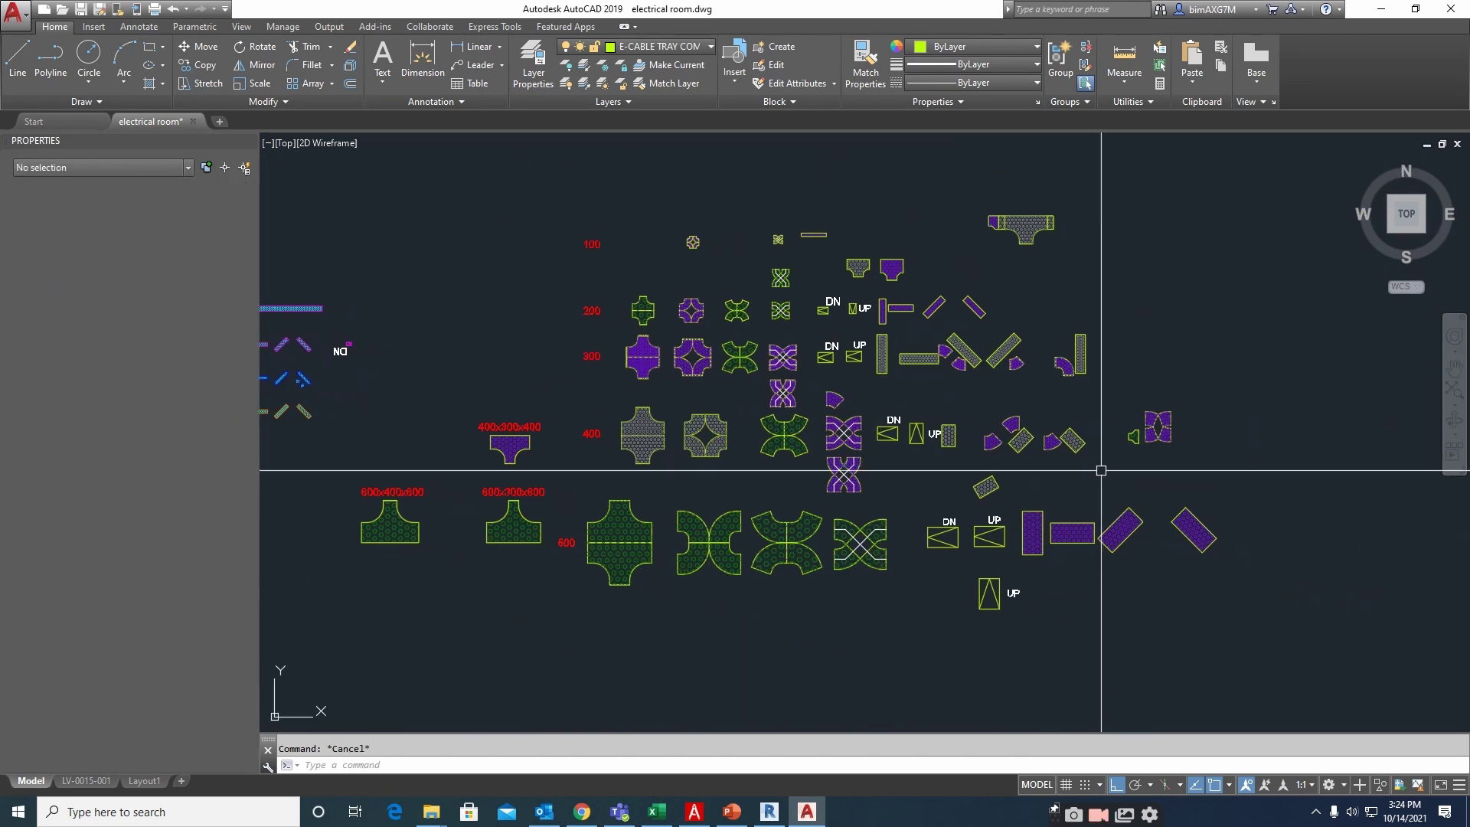
scroll(1163, 437, "up", 3)
scroll(1123, 443, "down", 3)
scroll(1116, 460, "up", 1)
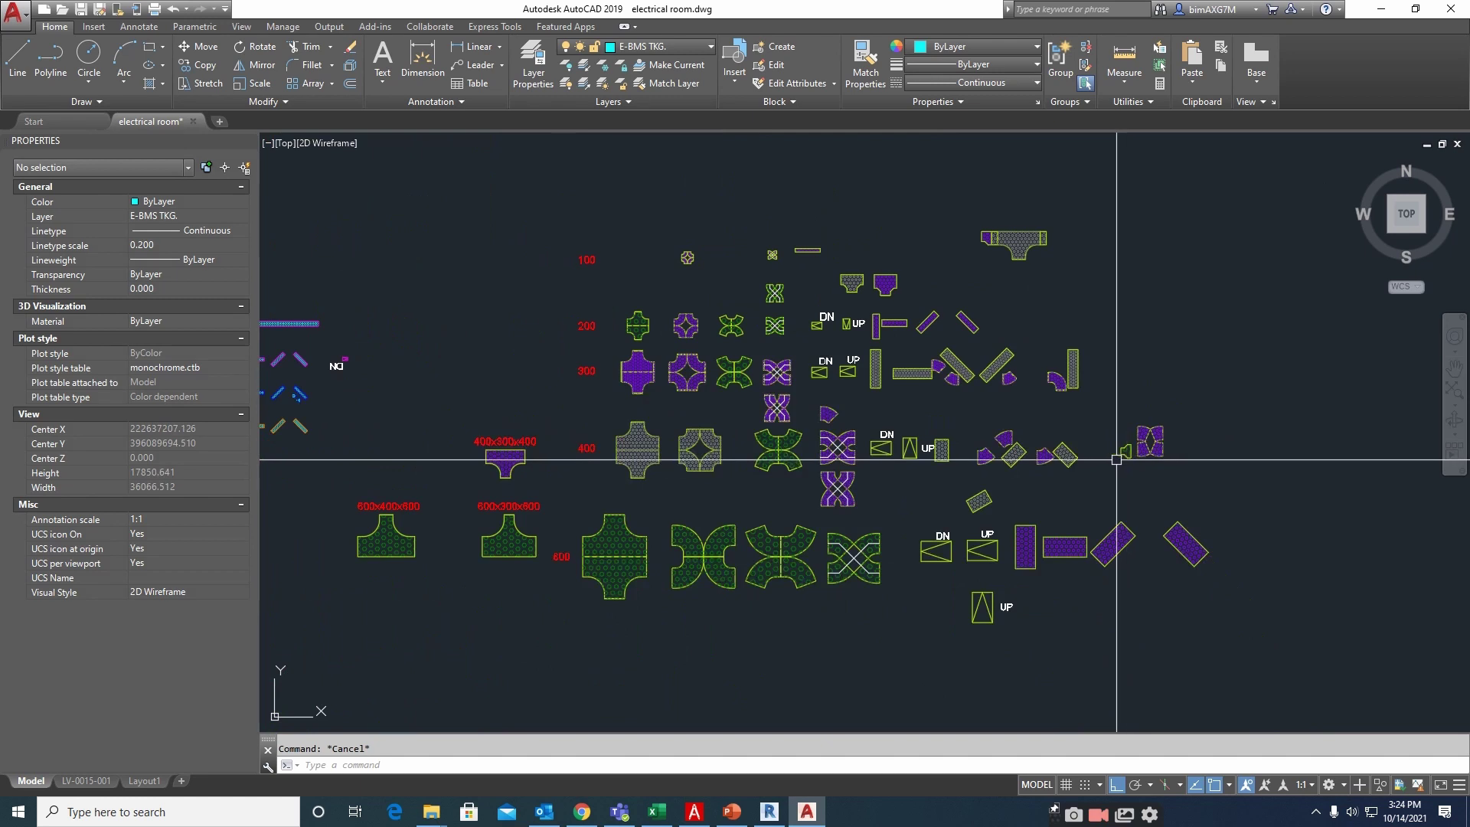
Copy the reducer from the library's boxed 600 group to the floor plan, just north of the tee's west branch
middle_click_drag(689, 389, 742, 462)
scroll(1022, 383, "down", 1)
middle_click_drag(817, 434, 1027, 350)
scroll(571, 509, "up", 2)
scroll(562, 522, "up", 5)
type("co")
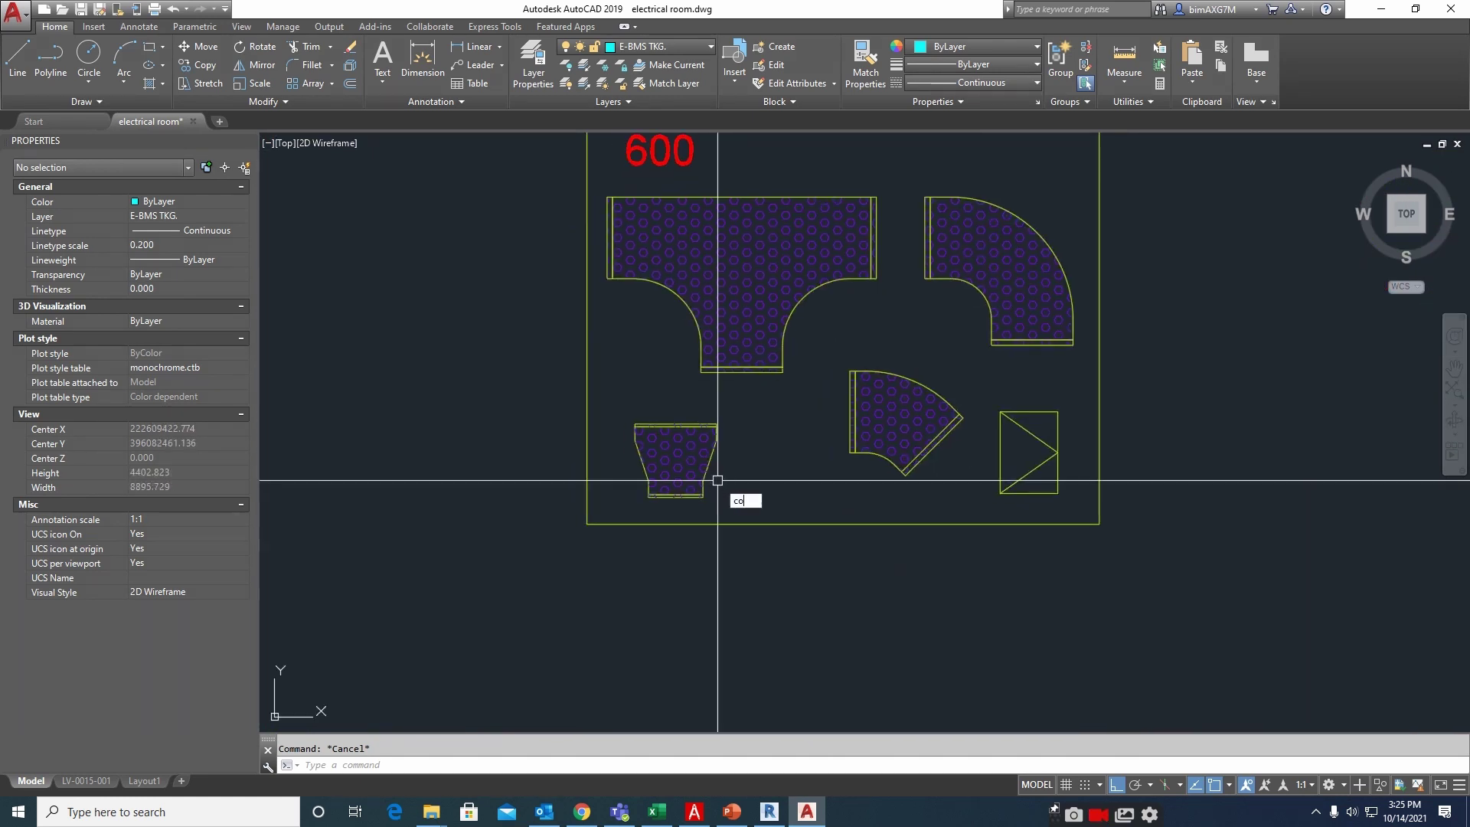
key("Return")
left_click(684, 501)
scroll(971, 521, "down", 5)
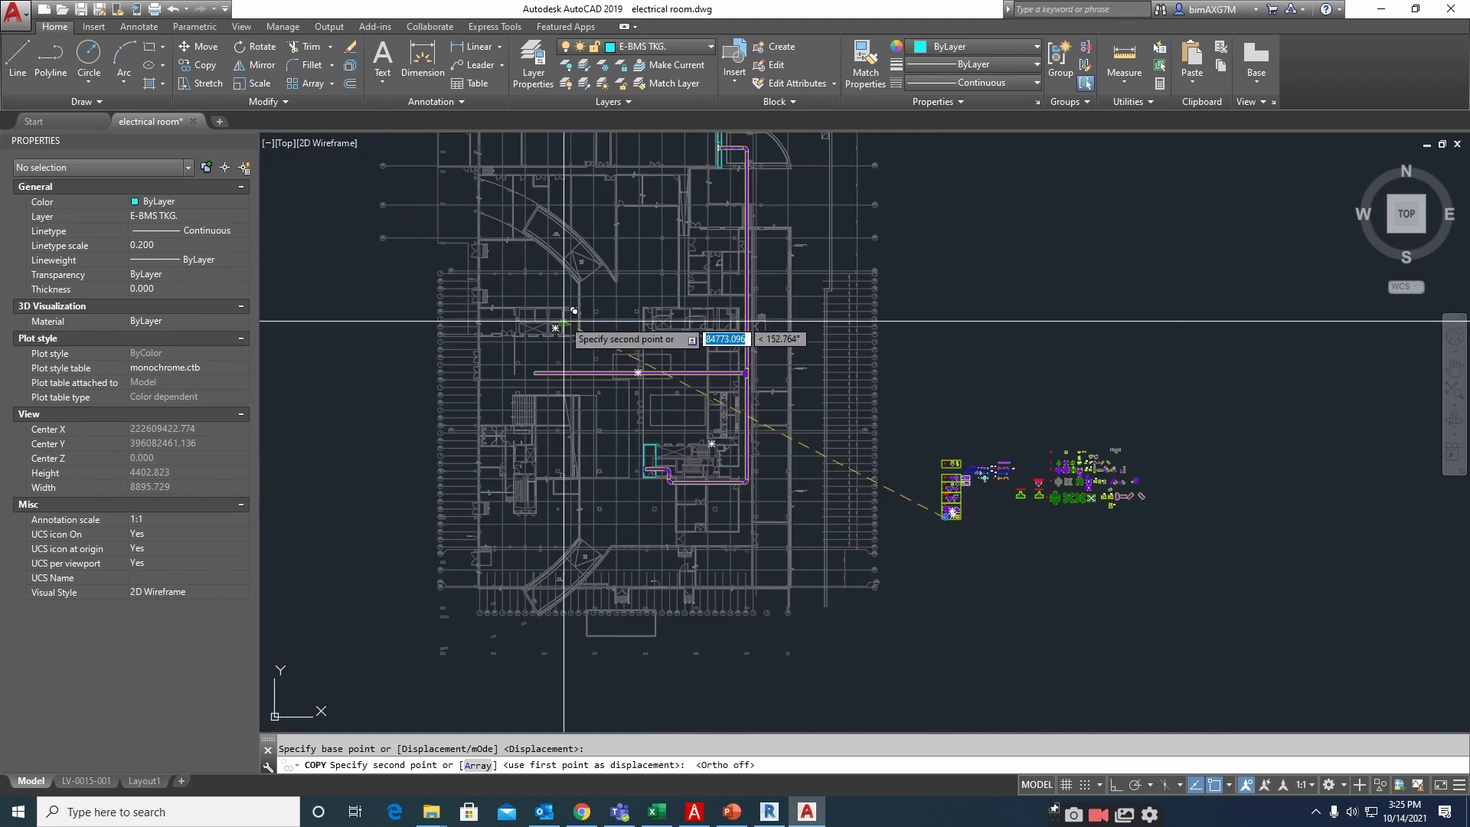
scroll(597, 497, "up", 5)
left_click(649, 511)
key("Escape")
Measure the width of the west branch tray with a linear dimension
scroll(749, 536, "up", 3)
middle_click_drag(749, 536, 757, 486)
type("dli")
key("Return")
left_click(680, 484)
left_click(680, 466)
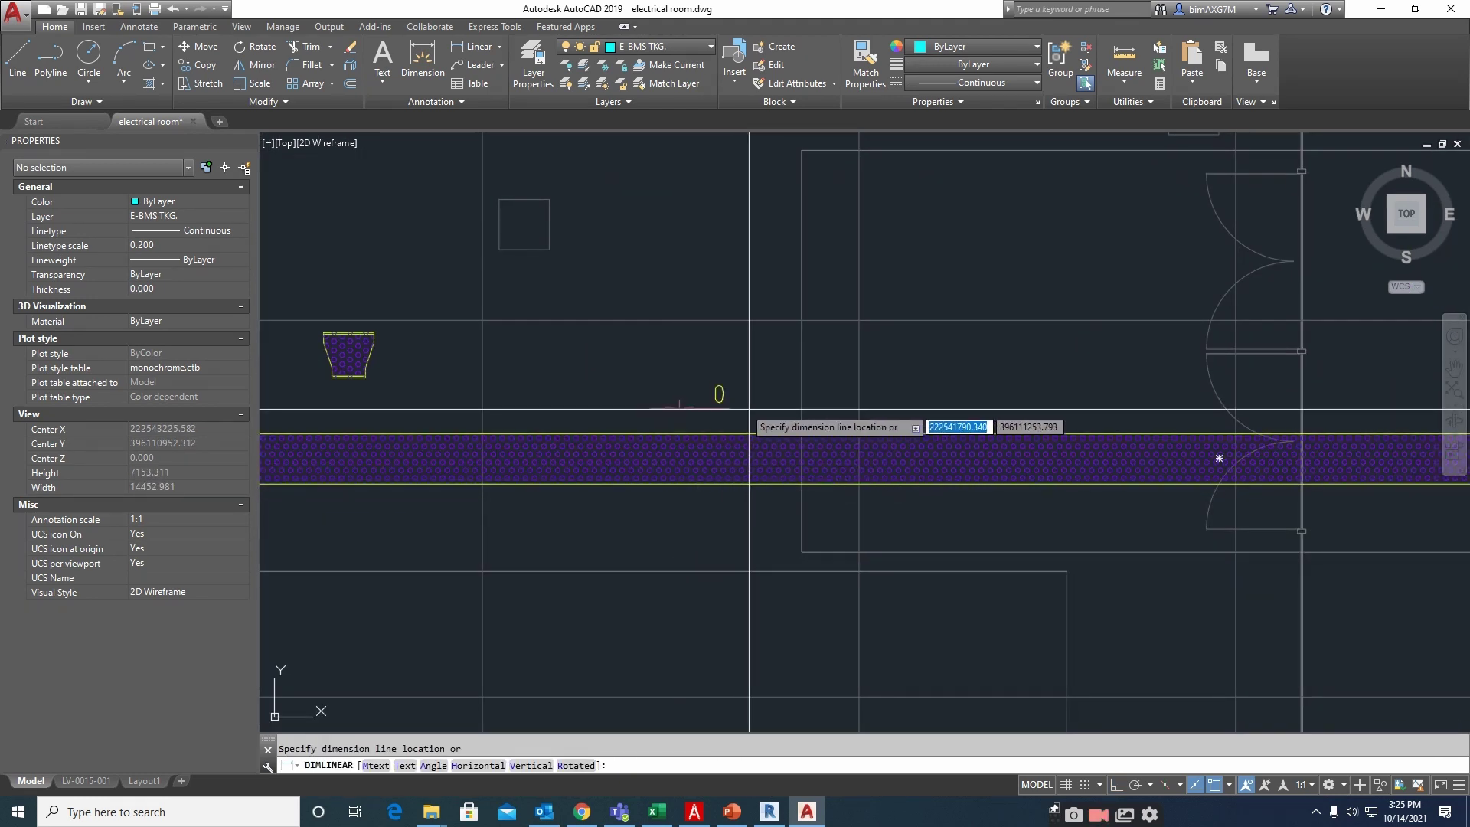
scroll(970, 507, "down", 3)
Shorten the tee's west branch so that it ends east of the copied reducer
left_click(446, 476)
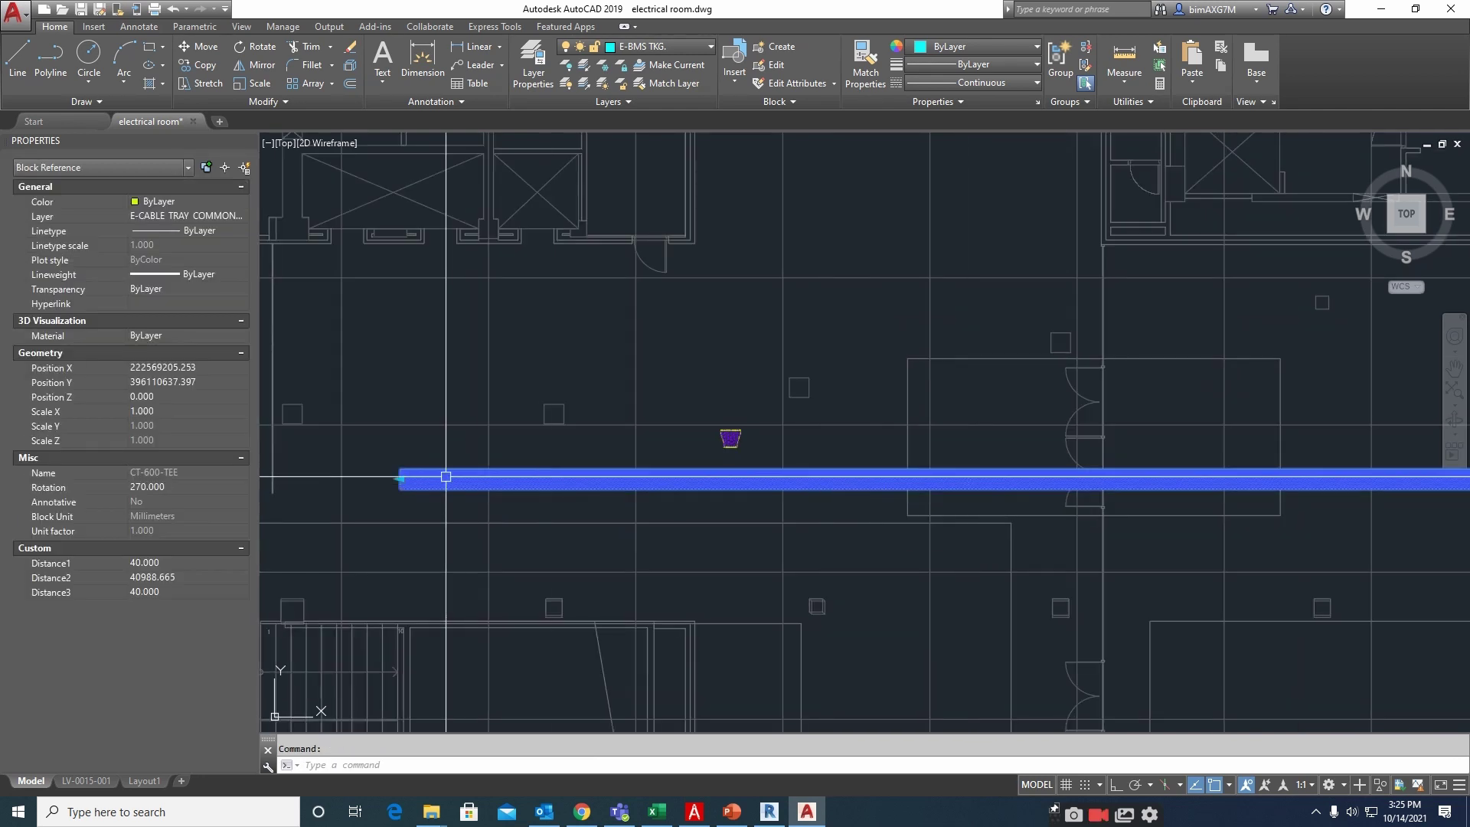
scroll(1033, 513, "up", 2)
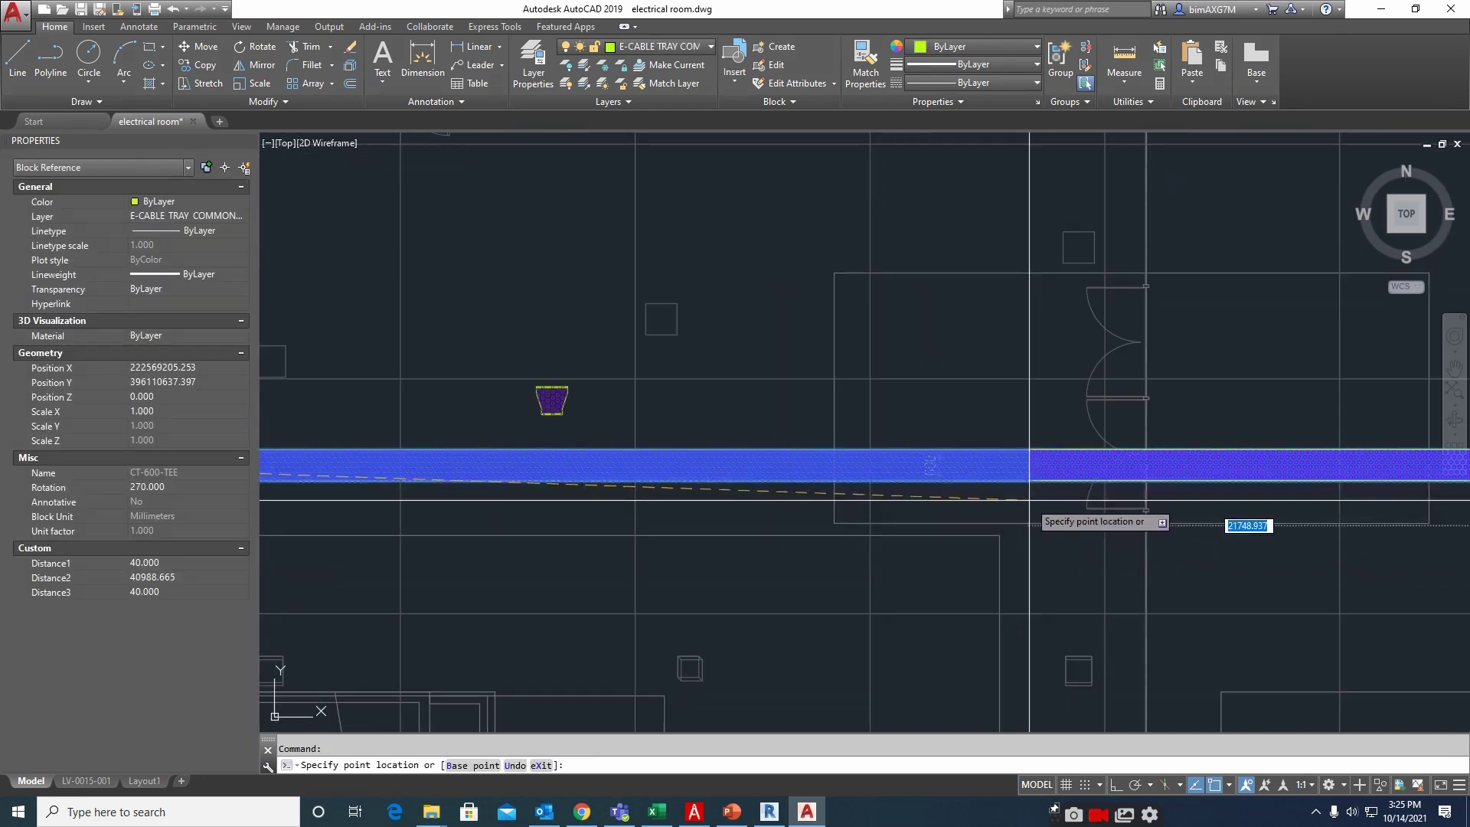
key("Escape")
Measure the width of the copied reducer's narrow end with a linear dimension
scroll(551, 383, "up", 5)
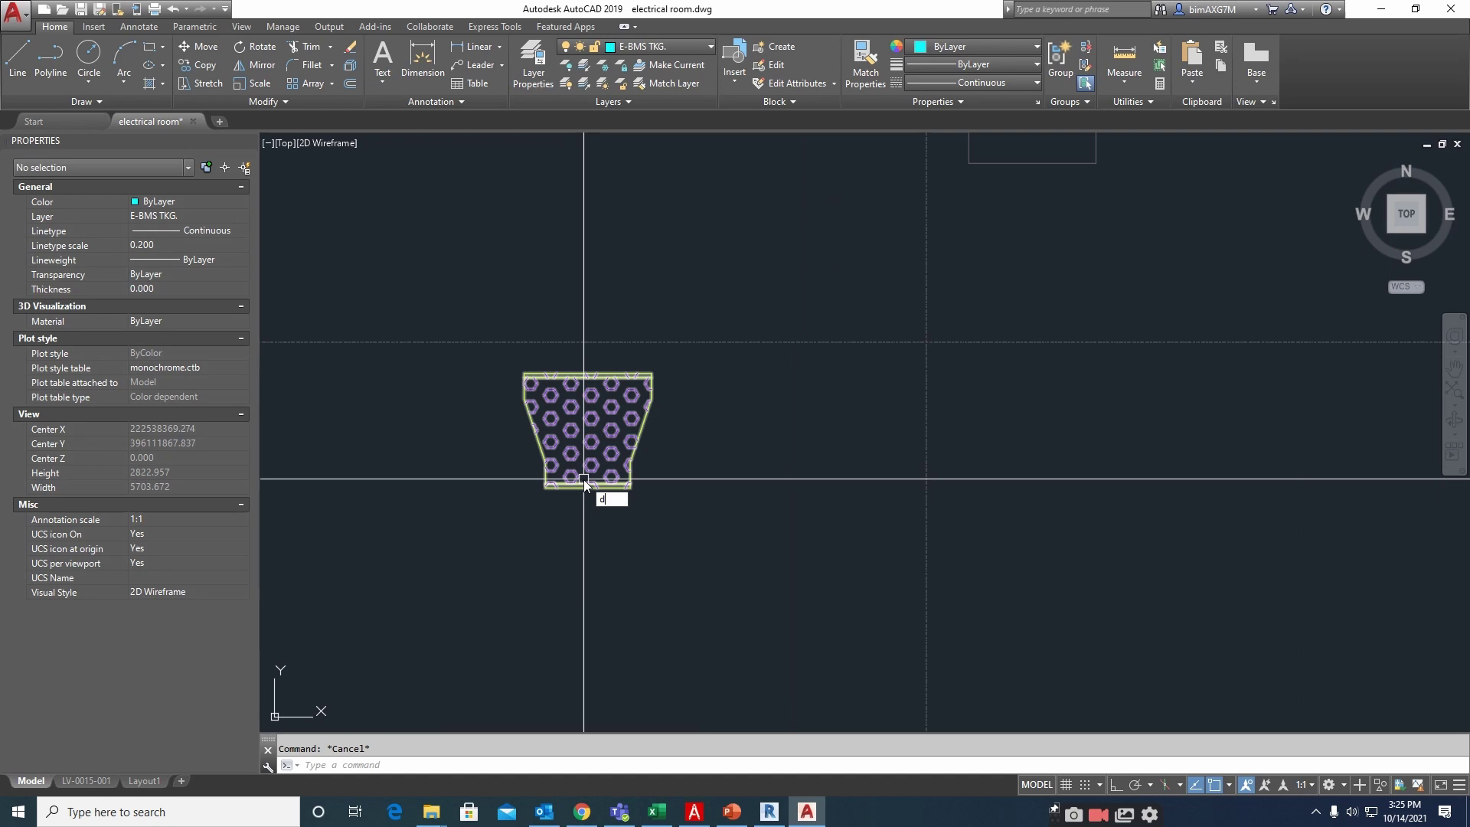
type("li")
key("Return")
scroll(584, 482, "up", 5)
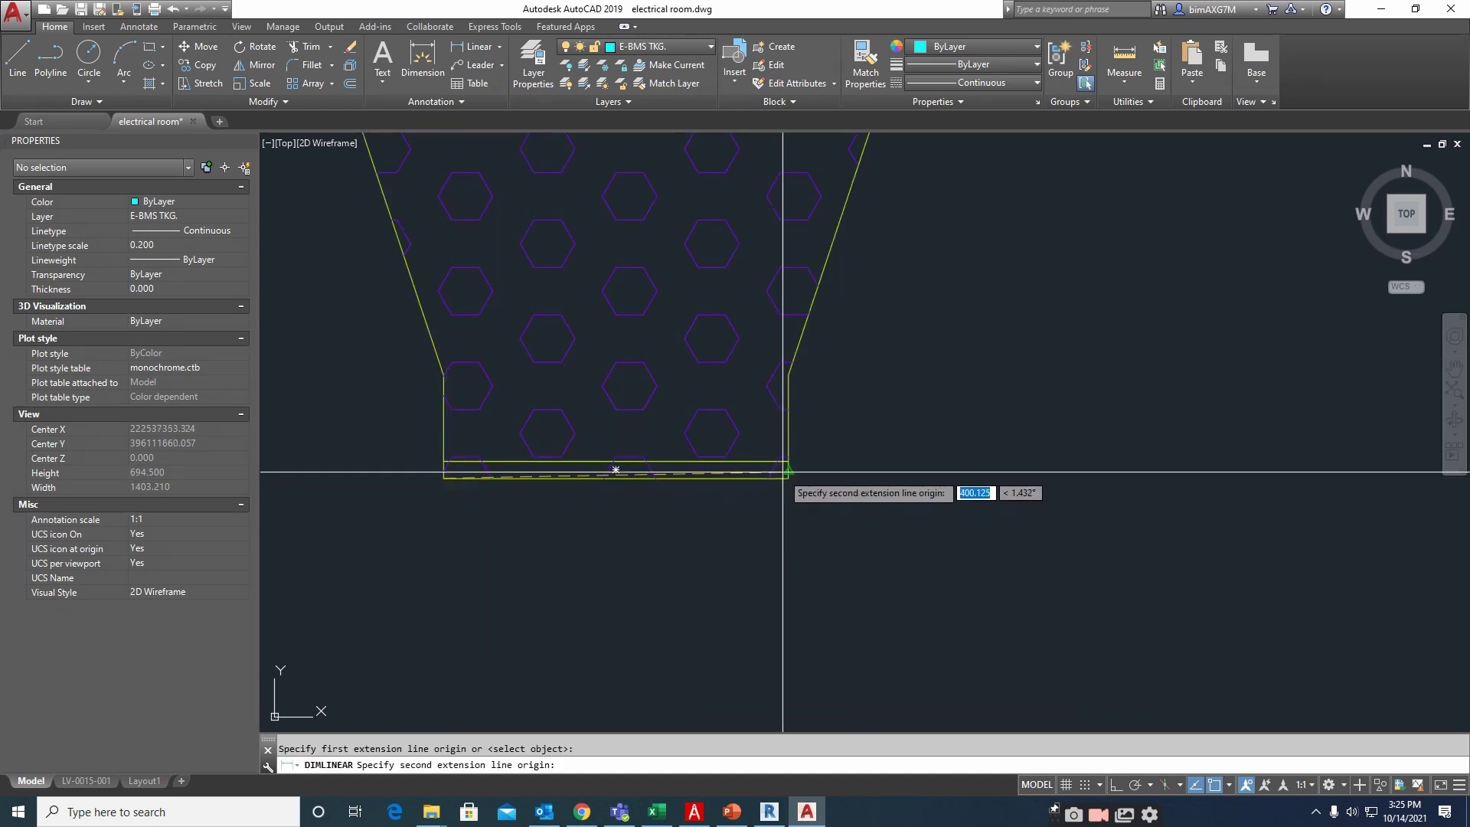
scroll(792, 555, "down", 5)
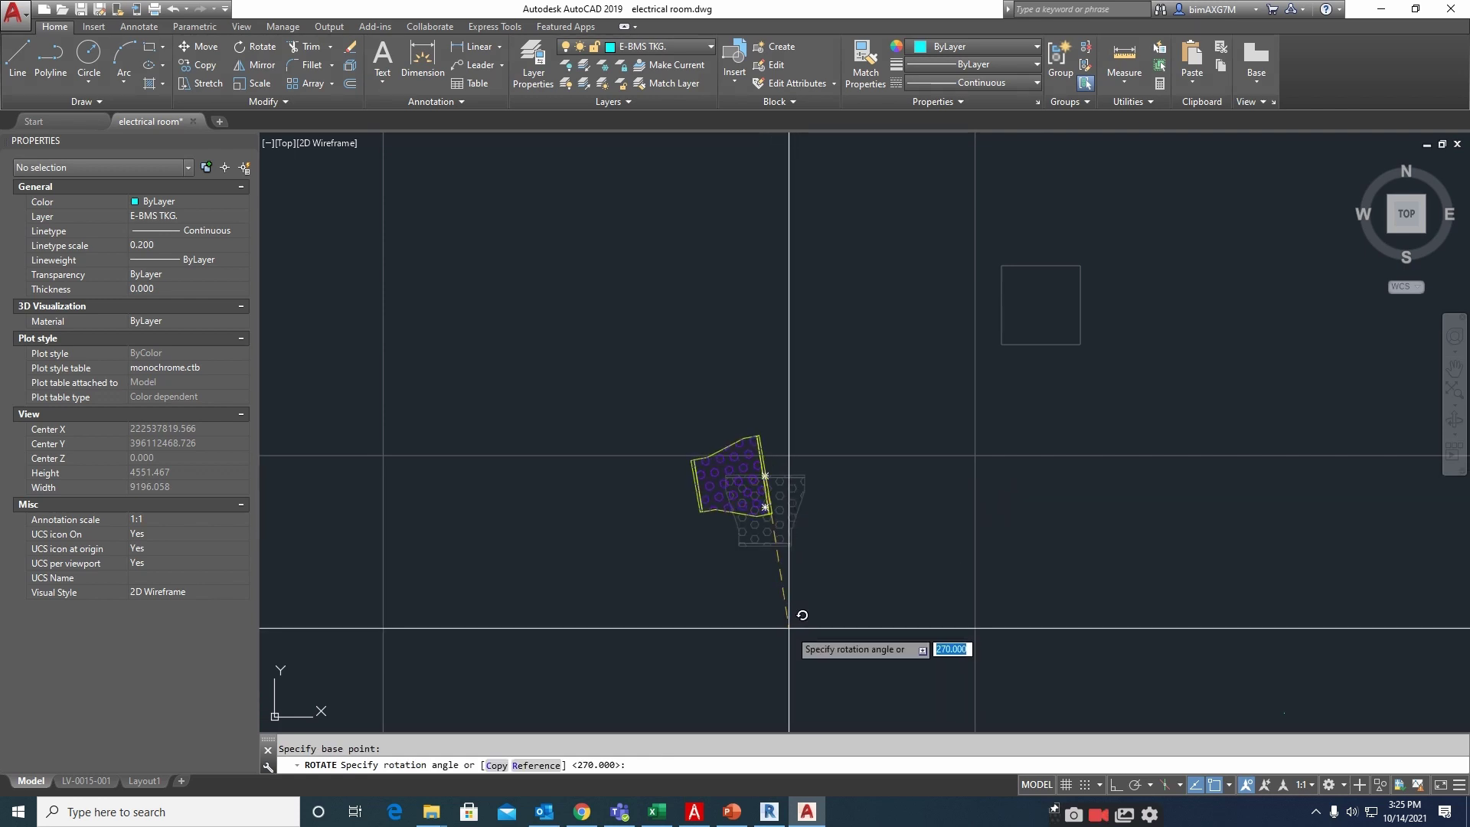
Try to rotate the copied reducer so its narrow end faces west, and undo that rotation
key("Escape")
scroll(780, 521, "up", 4)
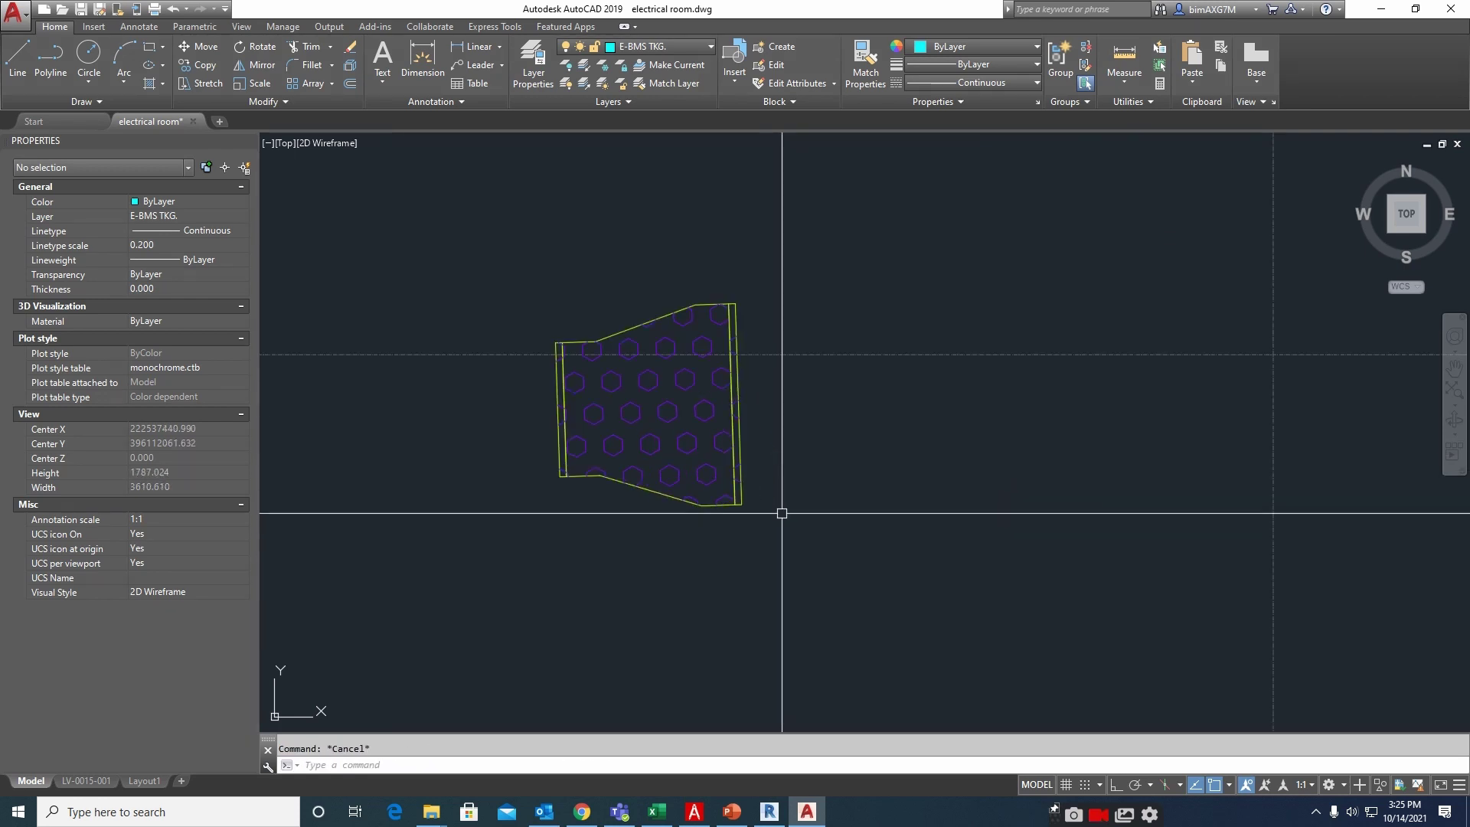
key("ctrl+z")
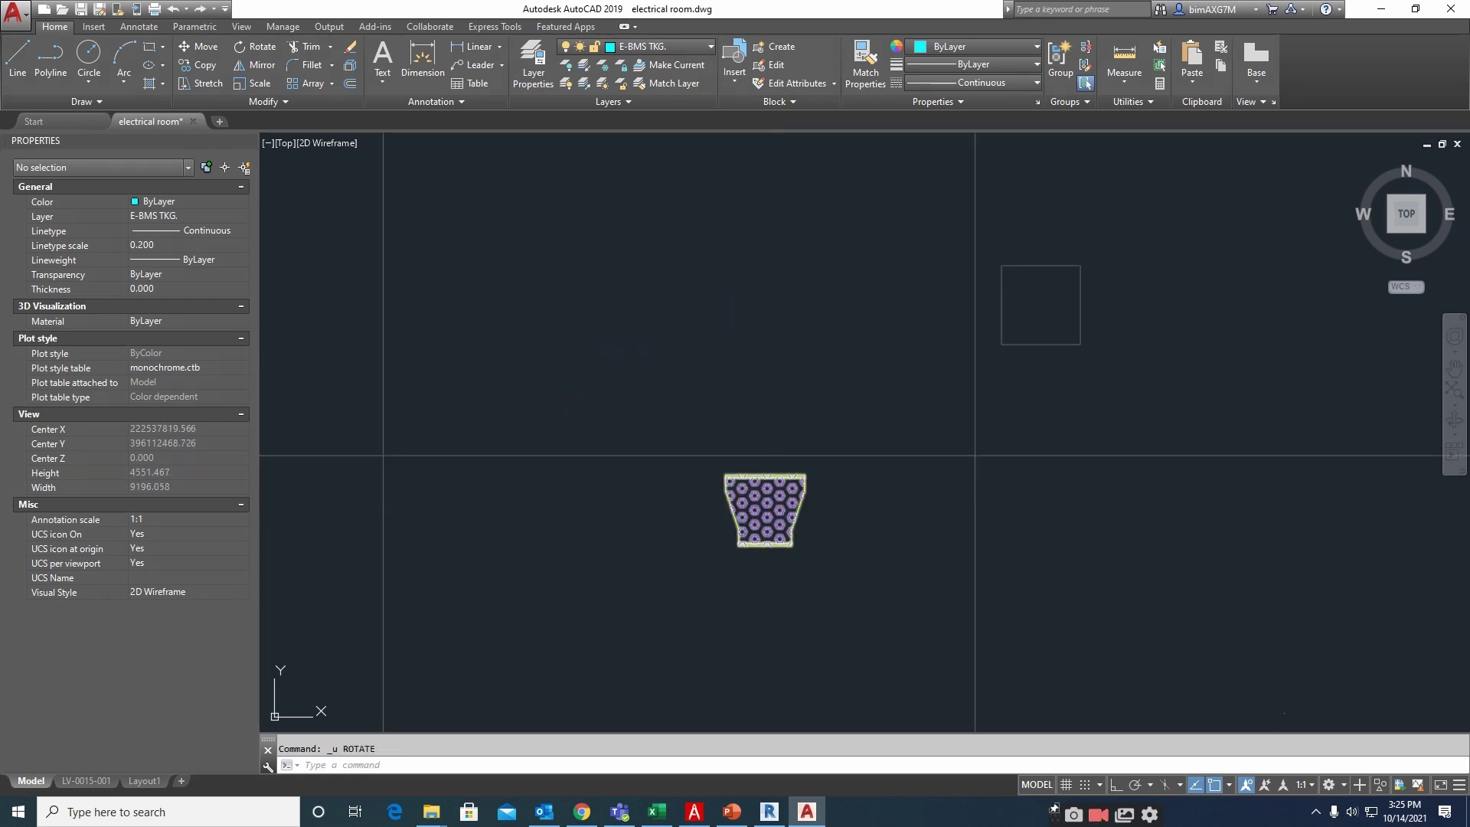
Rotate the copied reducer 270° so its narrow end faces west, and move it onto the open west end of the tray branch
left_click(875, 521)
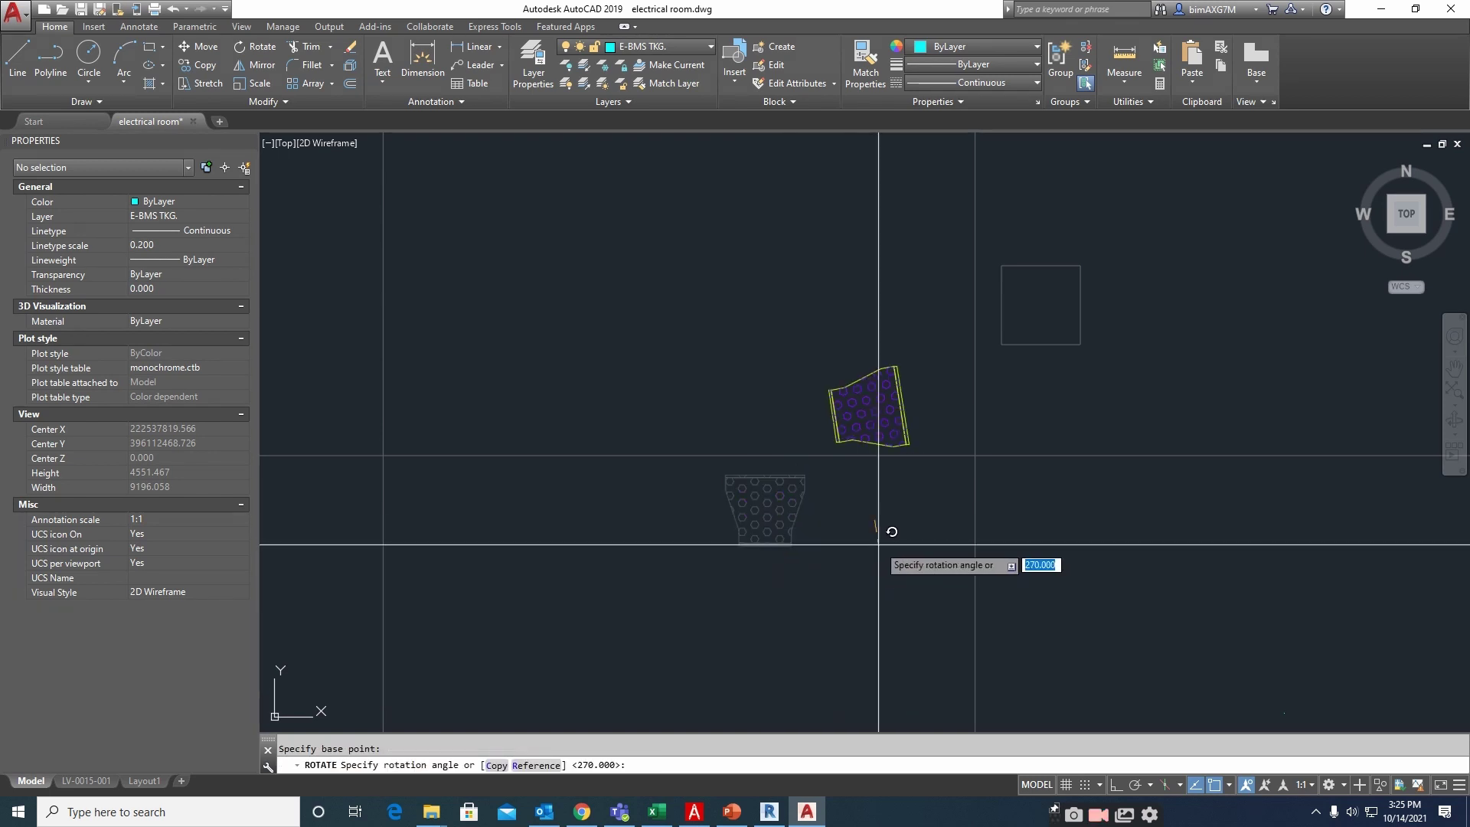
scroll(951, 368, "up", 2)
type("m")
key("space")
left_click(929, 400)
left_click(867, 490)
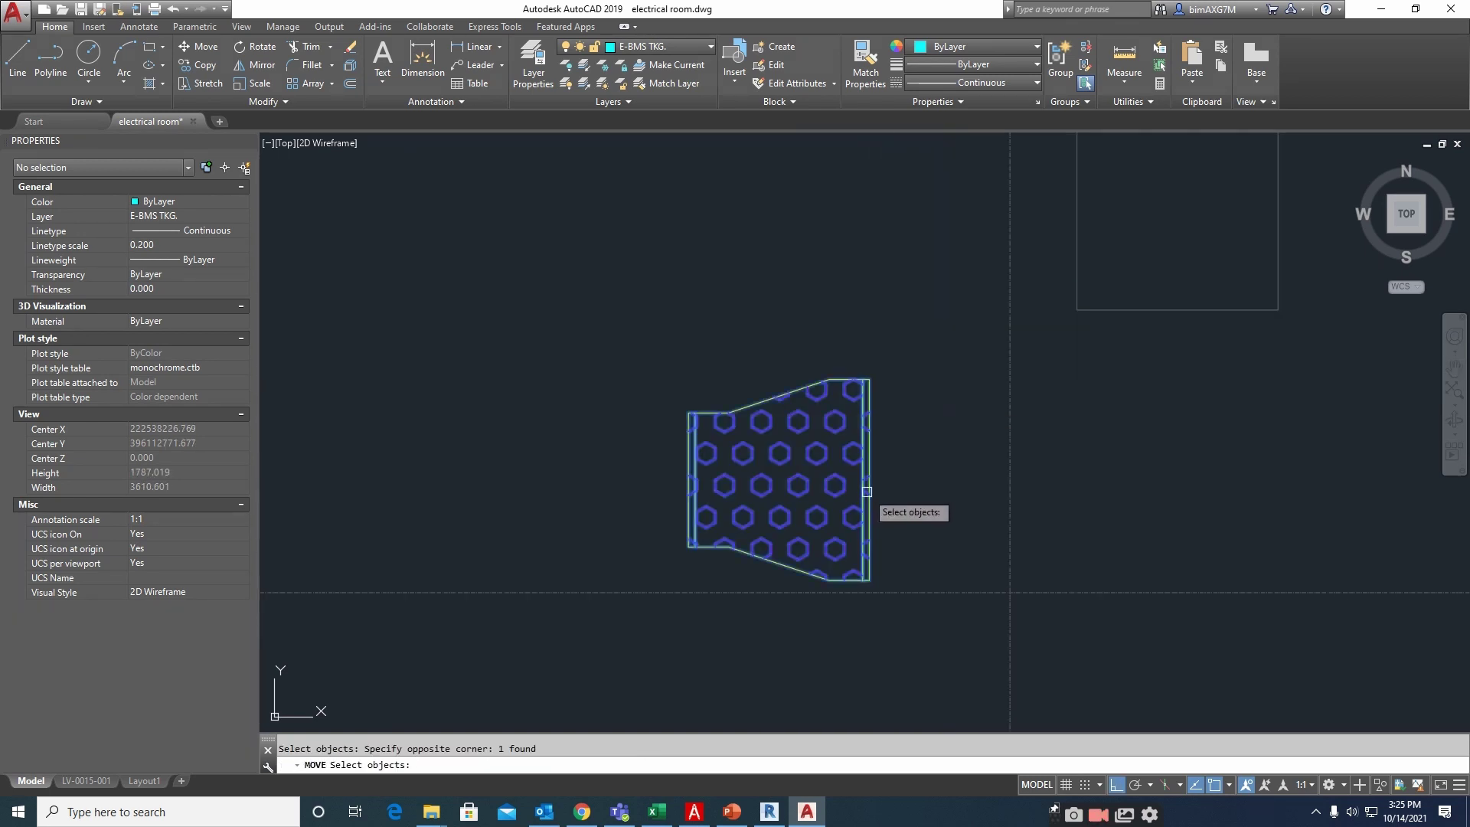
left_click(867, 480)
scroll(867, 480, "down", 5)
scroll(820, 472, "up", 4)
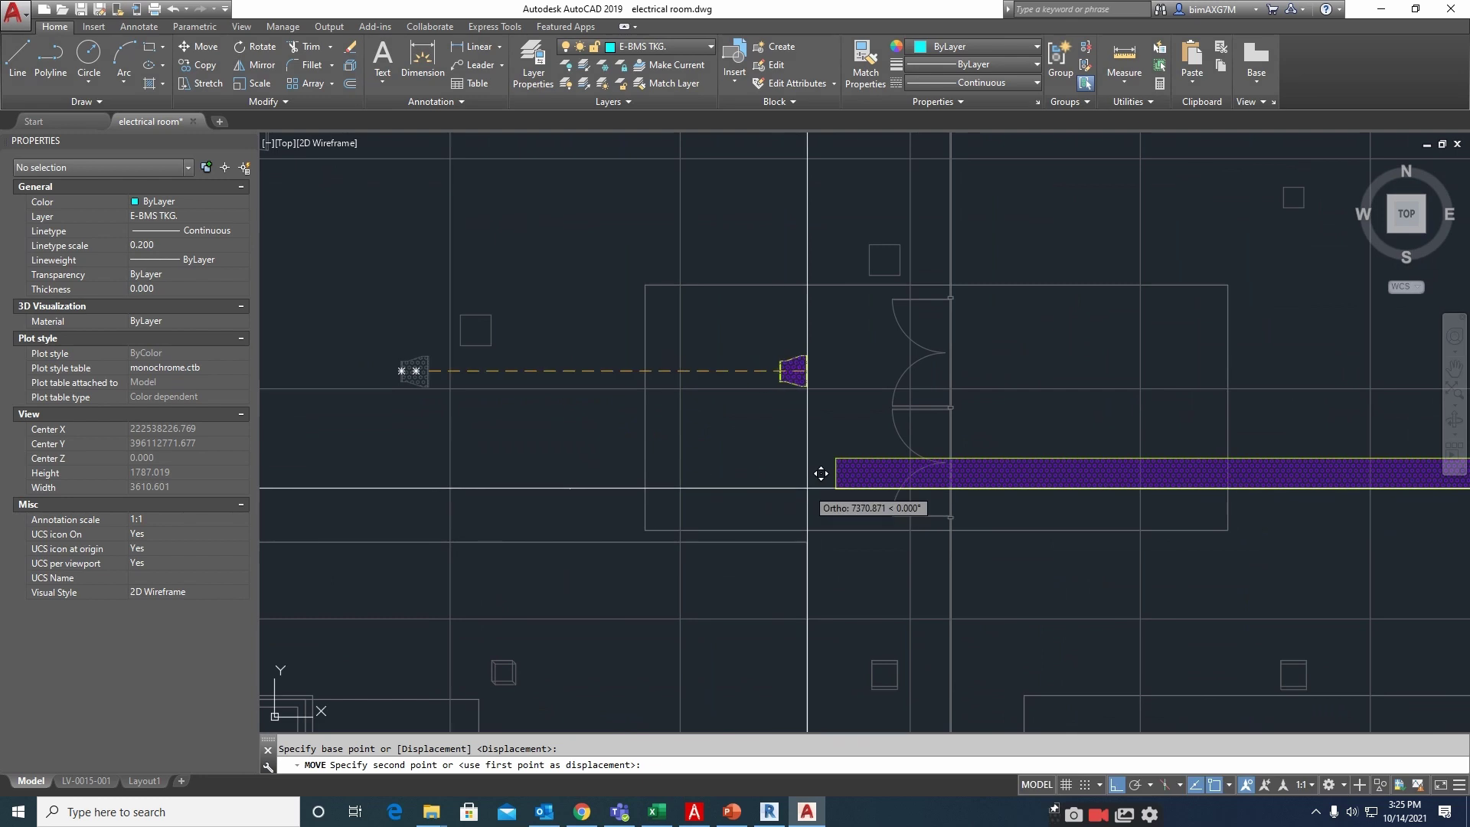
left_click(873, 454)
key("Escape")
Add a vertical linear dimension across the tray width at the joint with the reducer
scroll(876, 424, "up", 4)
middle_click_drag(876, 423, 715, 372)
type("dli")
key("space")
scroll(716, 325, "up", 2)
left_click(708, 341)
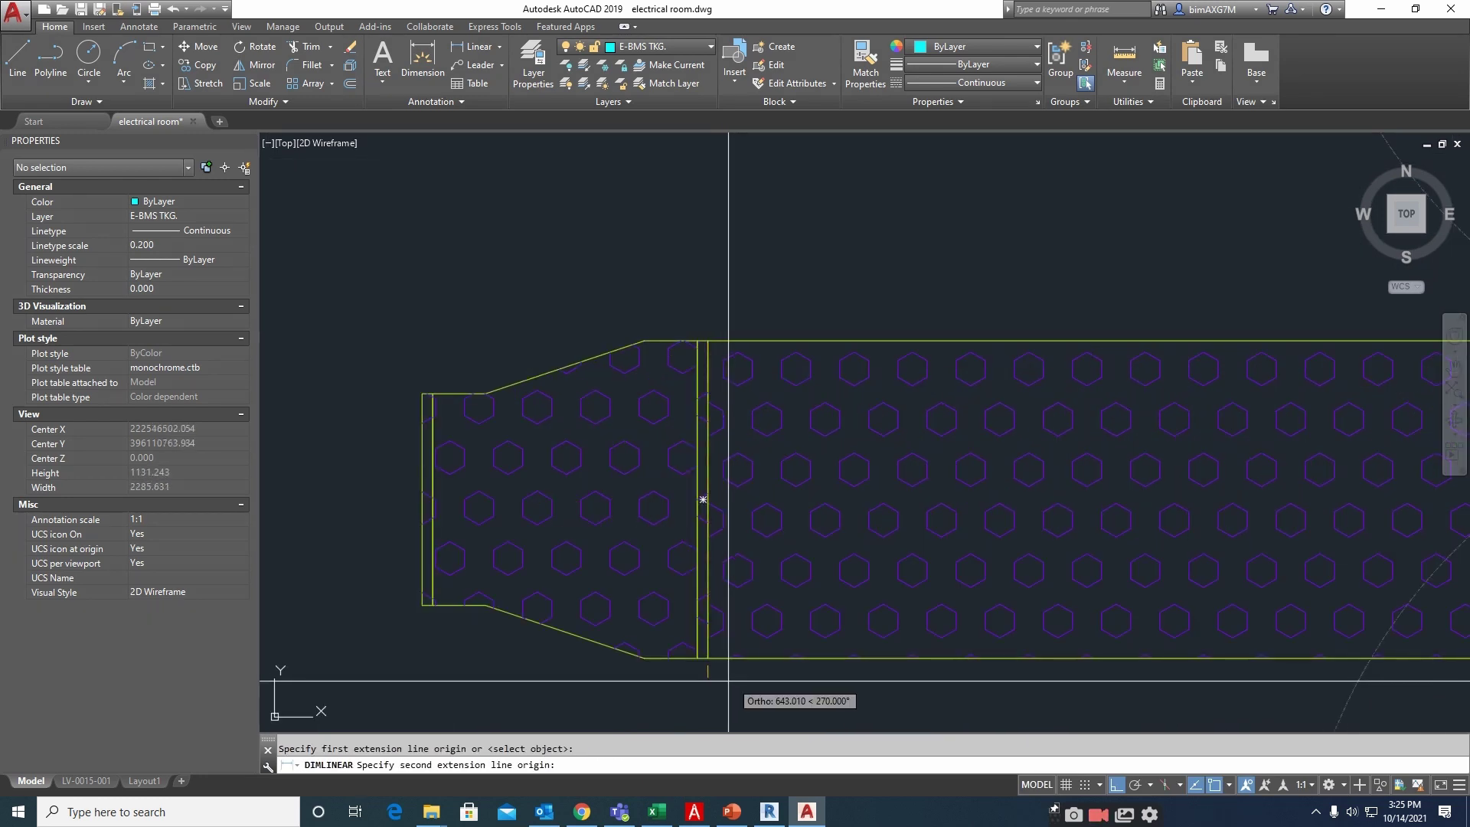
left_click(708, 658)
left_click(1034, 174)
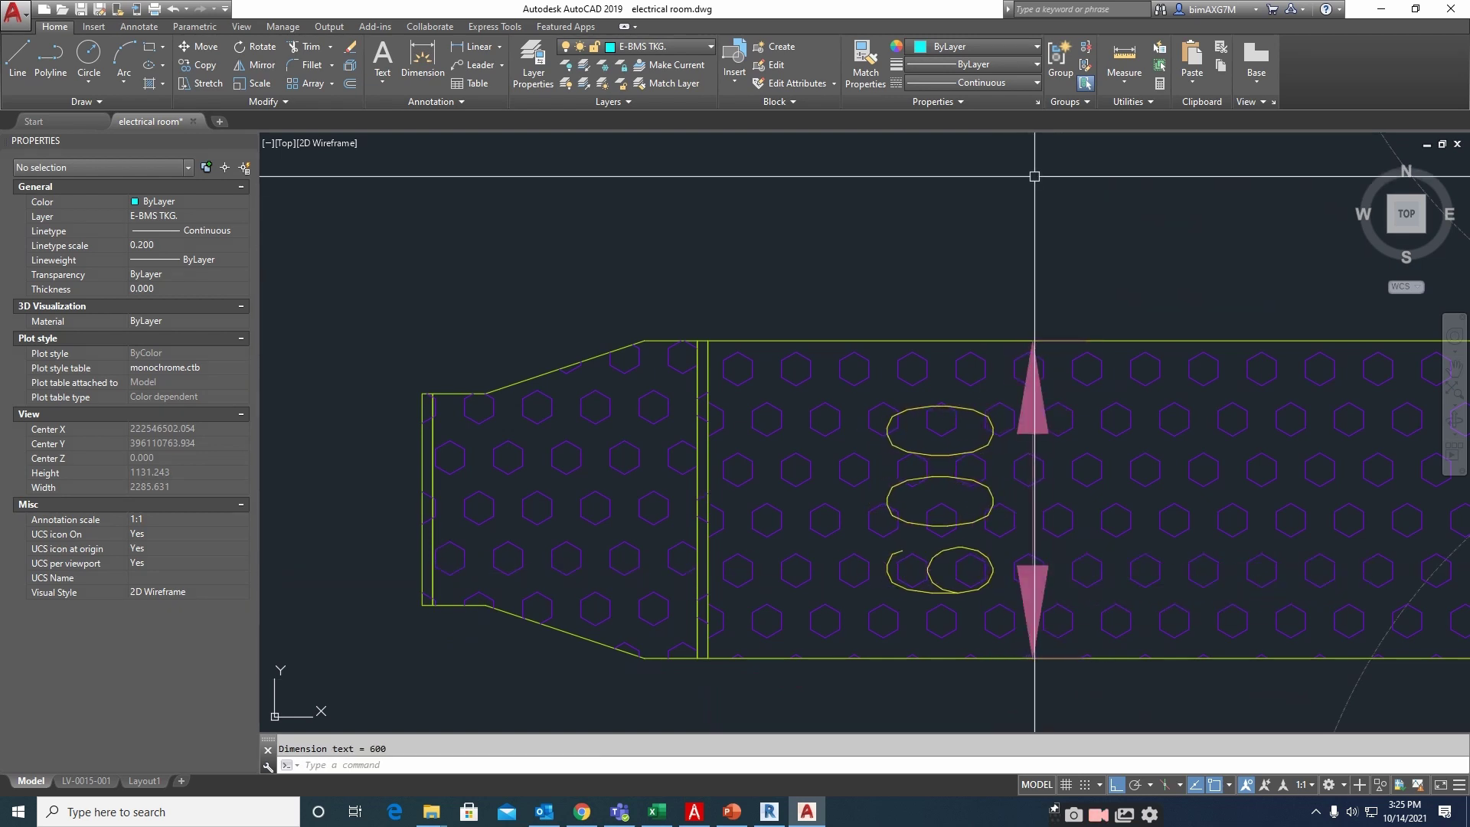
Measure the width of the reducer's narrow west end with a linear dimension, and discard that dimension
scroll(870, 333, "down", 1)
middle_click_drag(771, 350, 894, 339)
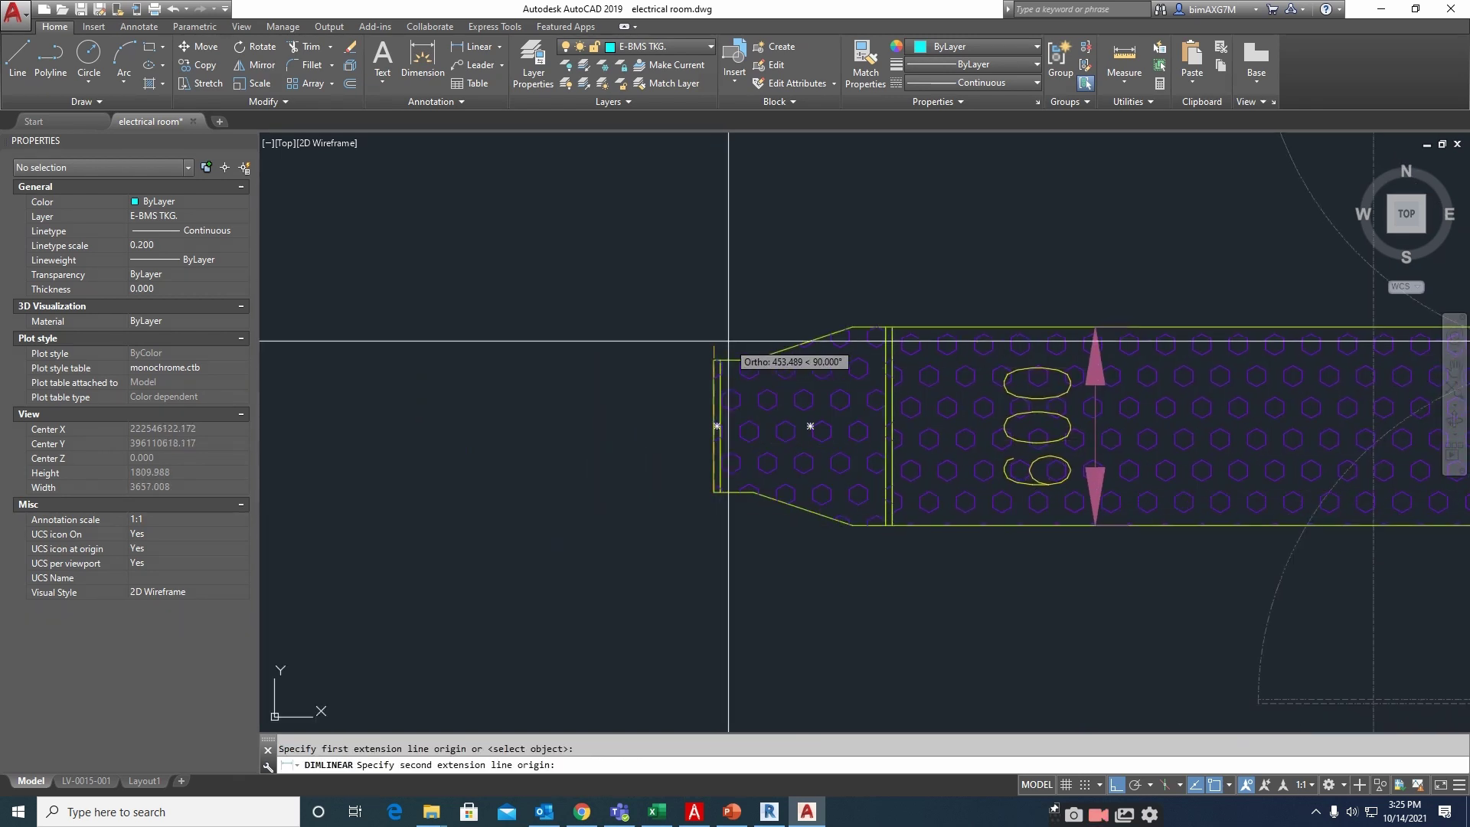
left_click(714, 359)
left_click(493, 407)
scroll(593, 400, "down", 3)
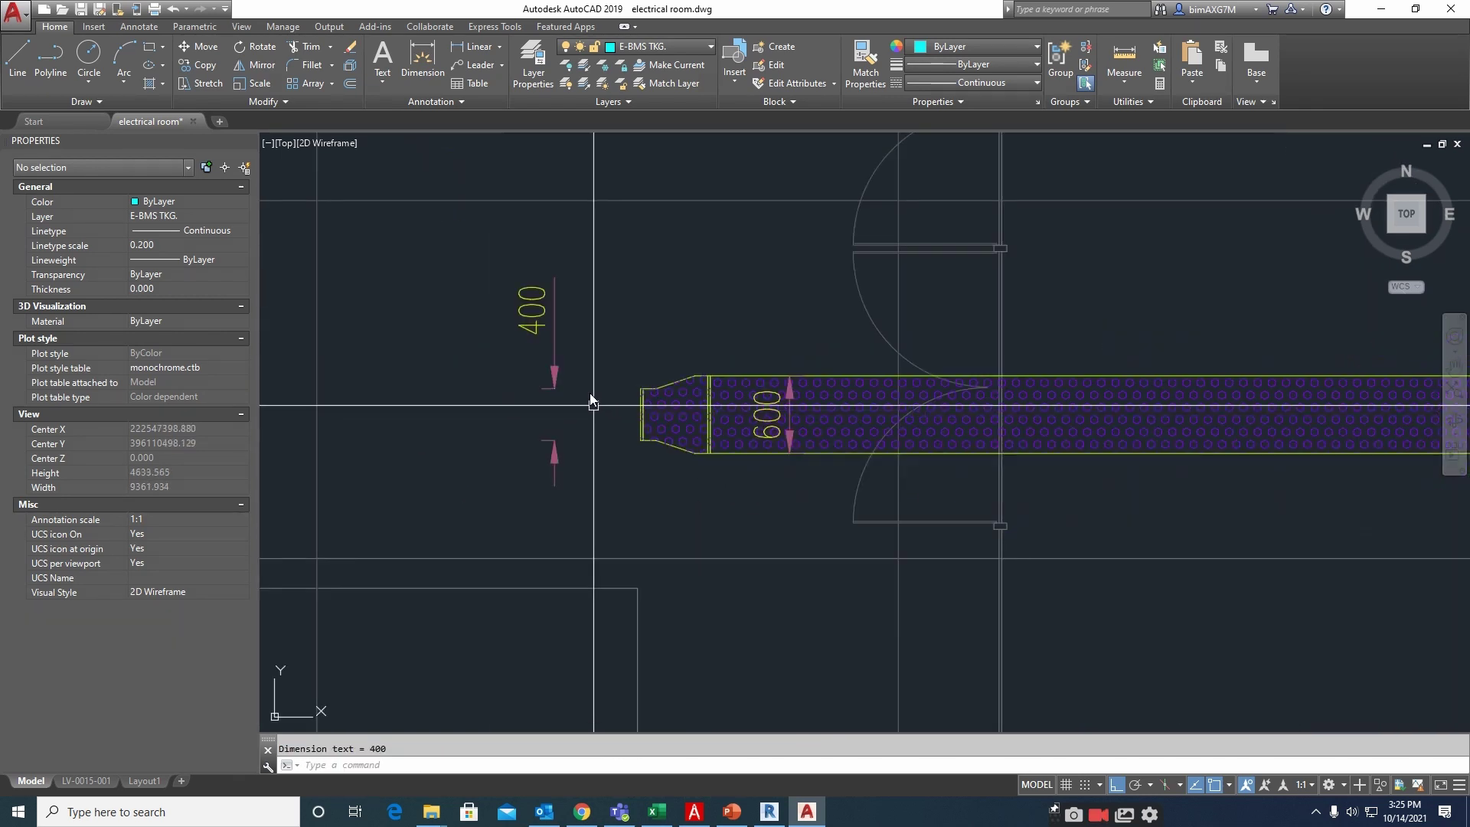
key("Return")
key("Escape")
Stretch the reducer's narrow arm into a long straight run westward across the floor plan
scroll(603, 426, "up", 1)
left_click(663, 402)
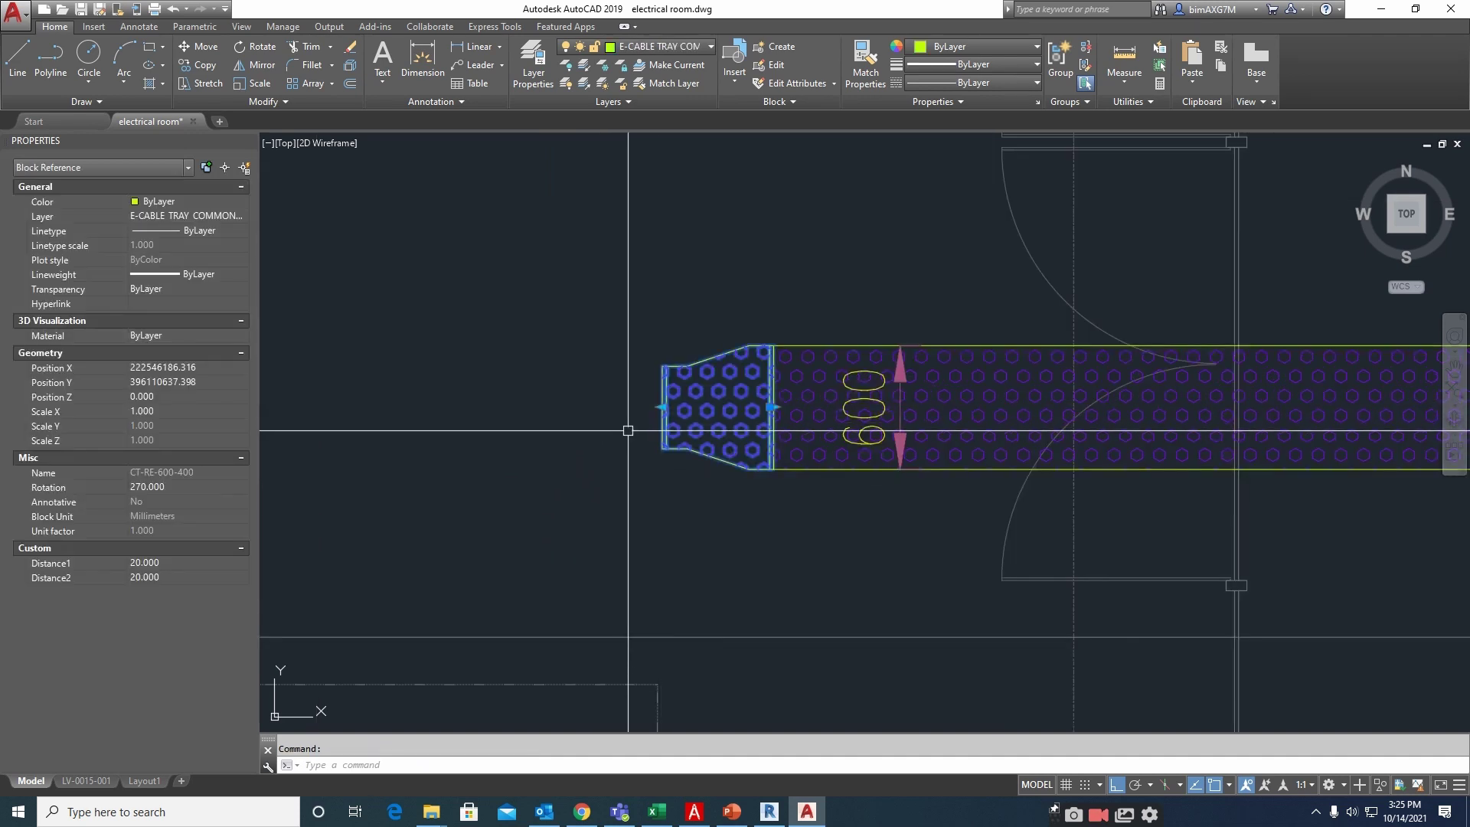
left_click(662, 407)
scroll(918, 435, "down", 3)
middle_click_drag(913, 435, 1390, 420)
middle_click_drag(540, 430, 910, 418)
key("Escape")
scroll(568, 463, "down", 5)
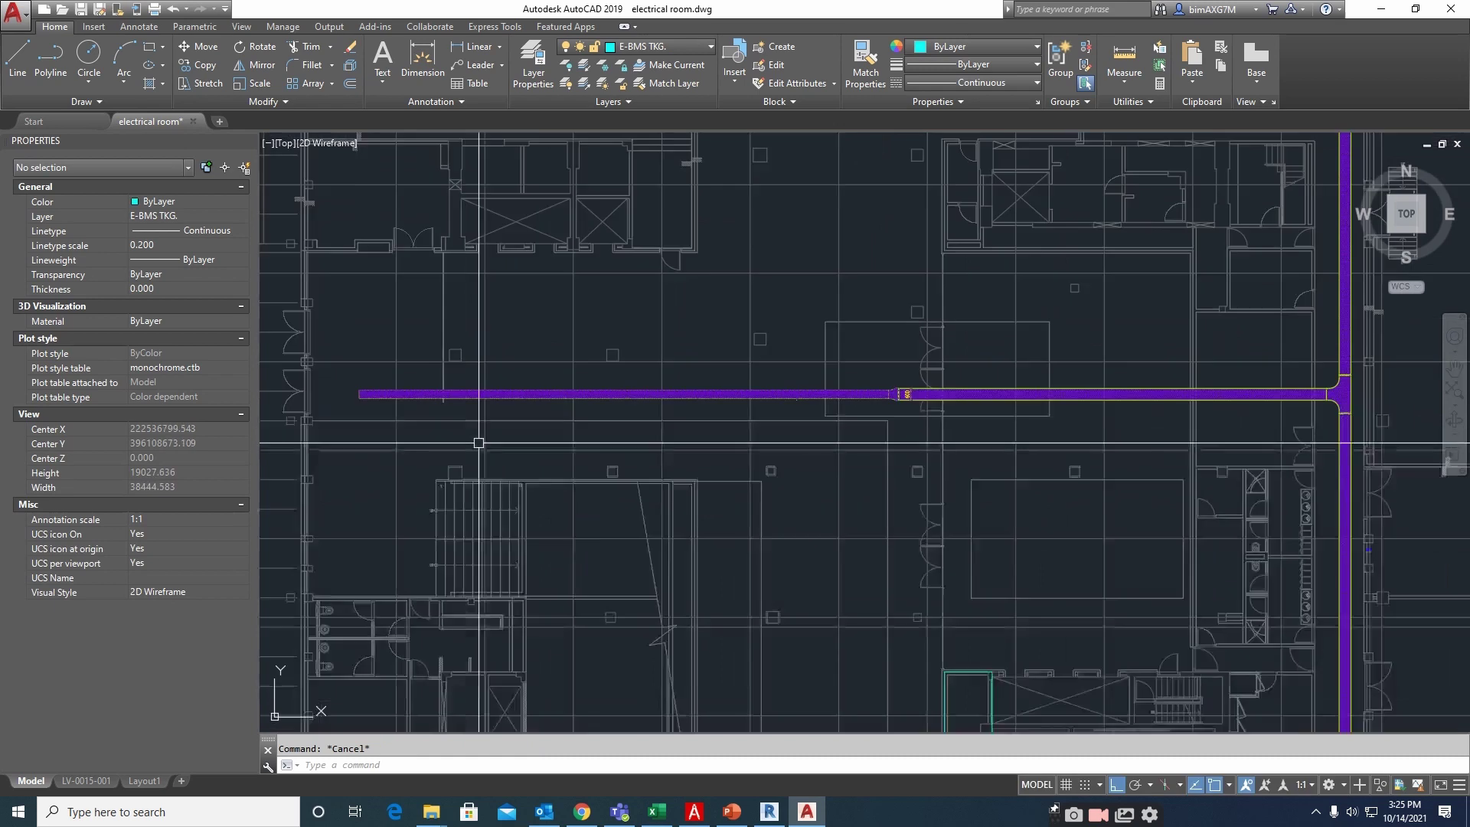
Examine the CT-RE-400-600 reducer block in the 400-300 group of the cable tray fittings library
middle_click_drag(895, 488, 580, 400)
scroll(1030, 533, "up", 4)
middle_click_drag(1016, 446, 1013, 350)
scroll(886, 425, "up", 4)
left_click(920, 415)
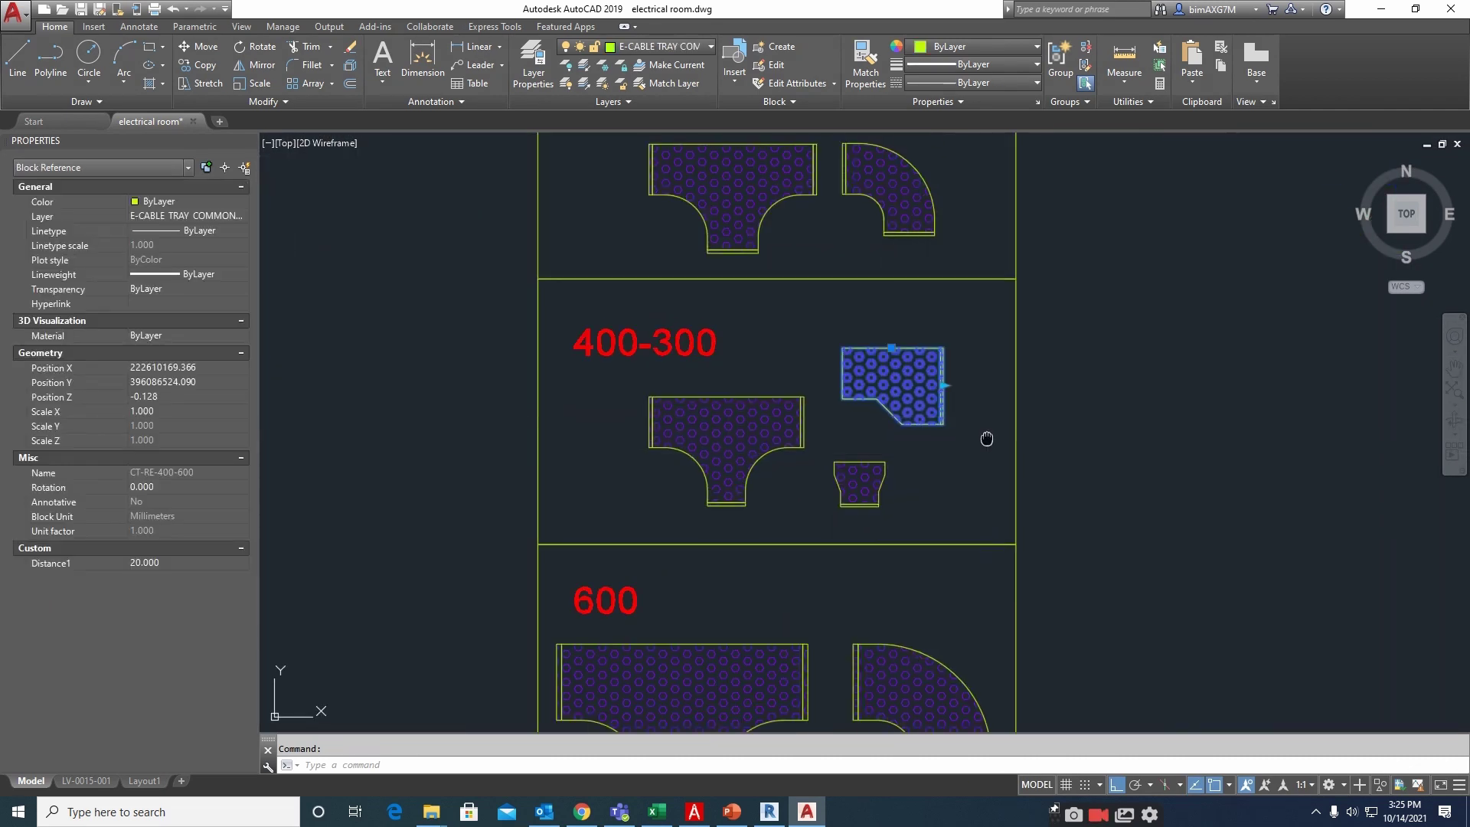
scroll(987, 439, "down", 4)
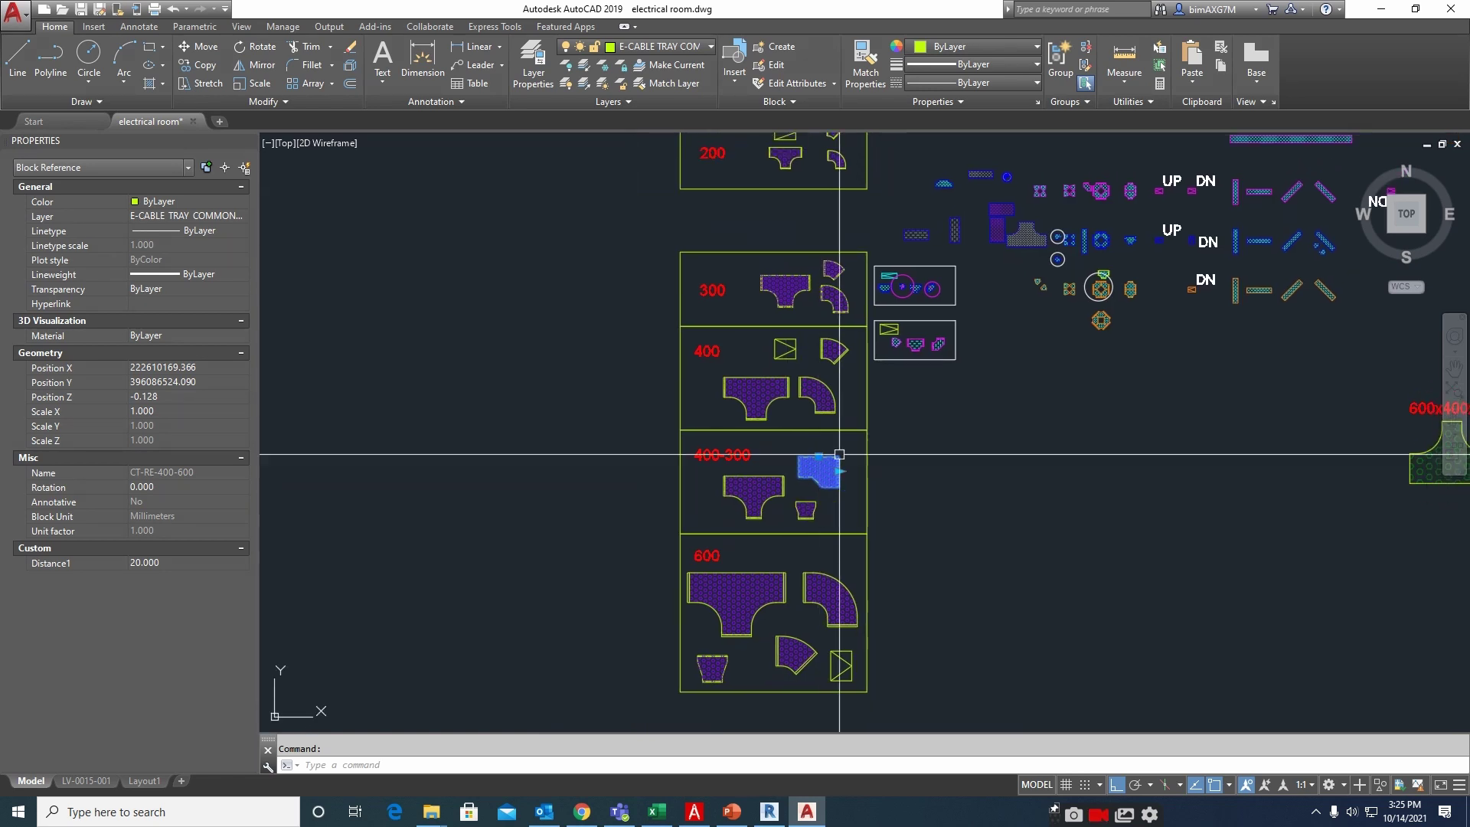
key("Escape")
scroll(965, 469, "down", 3)
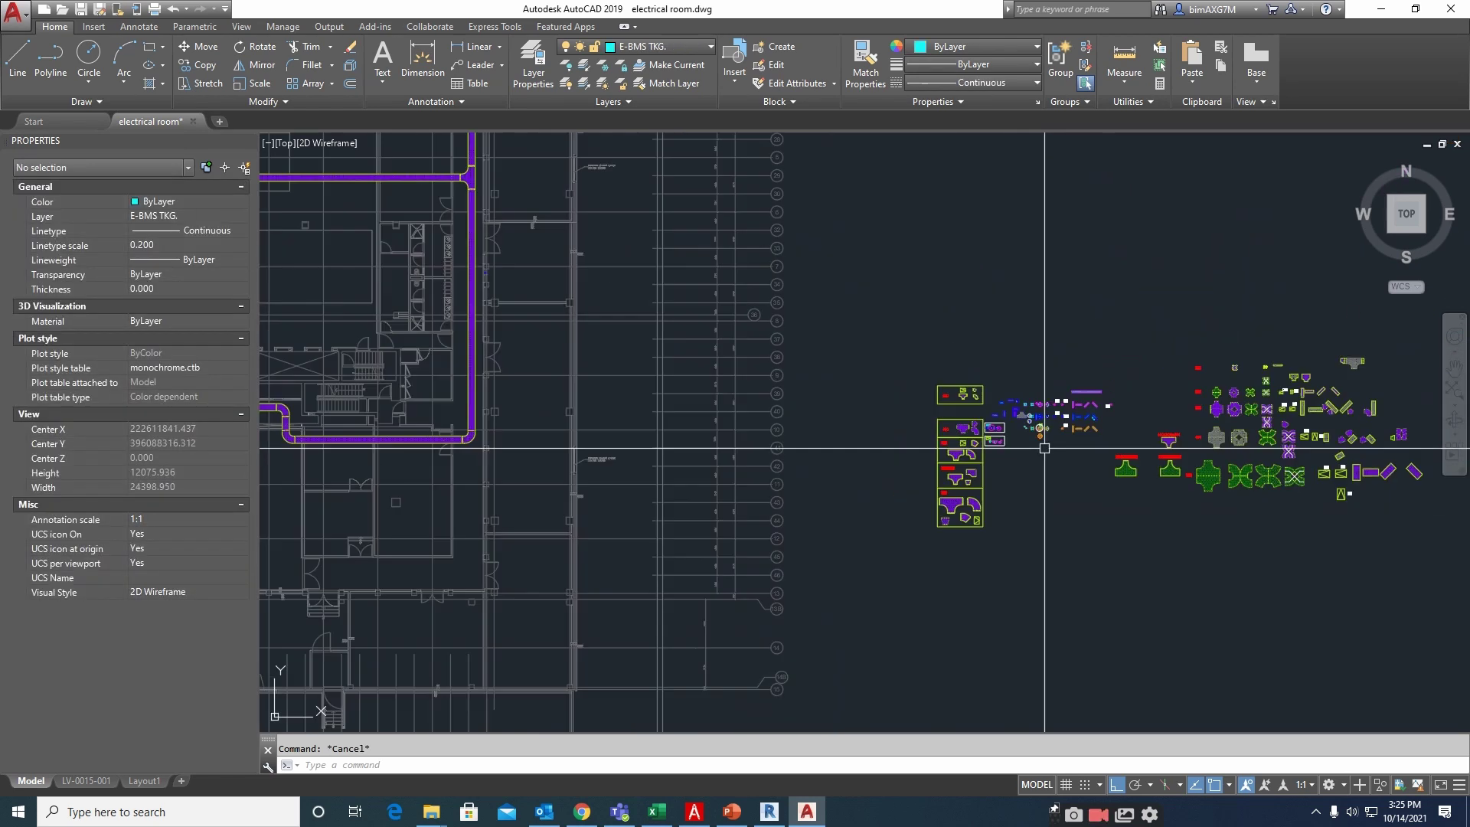
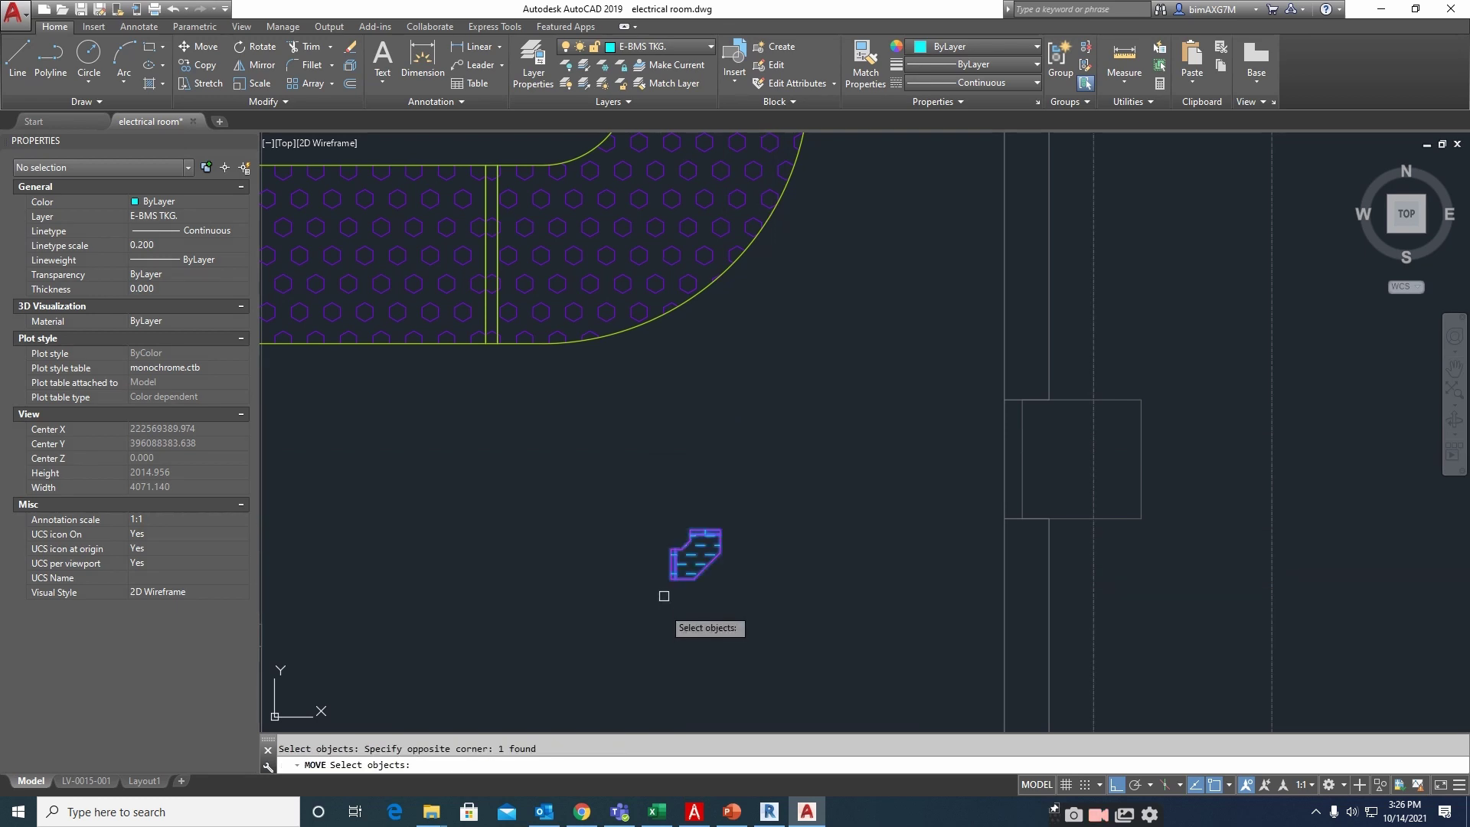
Move the small trunking elbow up beside the outer corner of the southeast tray bend
left_click(689, 523)
scroll(766, 498, "down", 4)
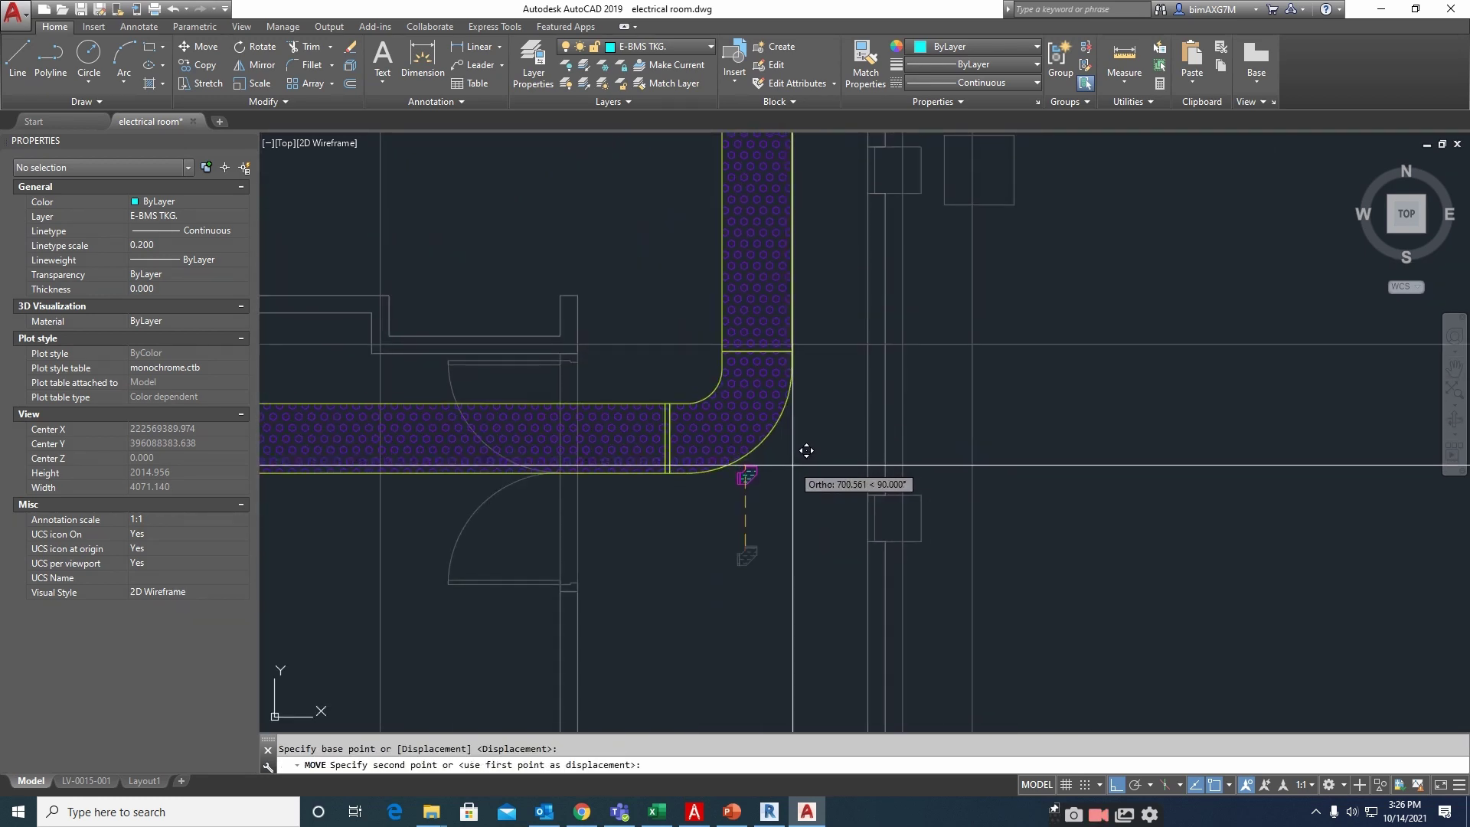
left_click(799, 509)
Stretch the trunking elbow's west arm alongside the horizontal tray run as far as the lower-level tray bend at its west end
left_click(791, 497)
scroll(649, 515, "down", 3)
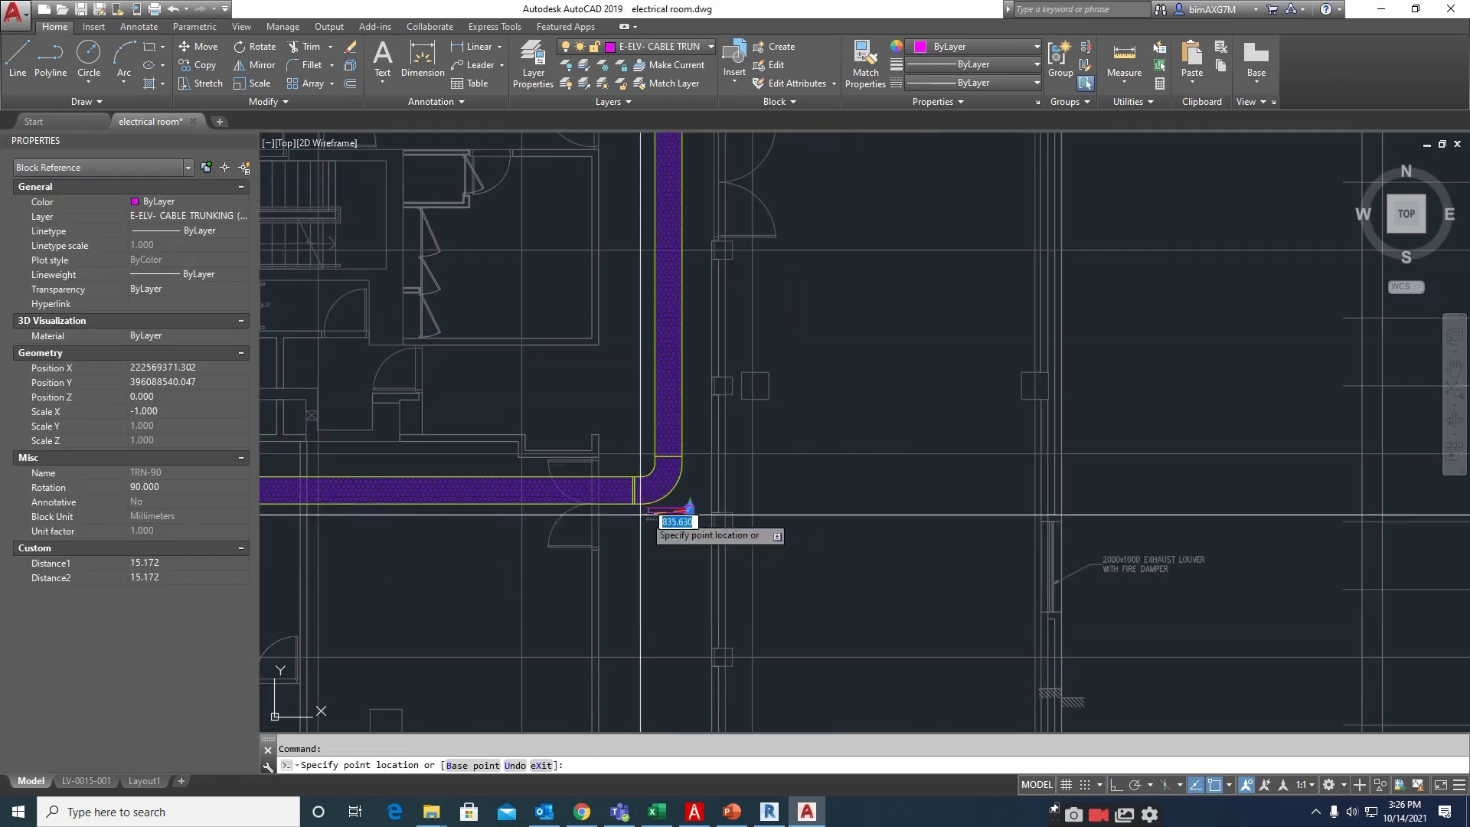
middle_click_drag(580, 515, 1004, 483)
middle_click_drag(400, 502, 521, 485)
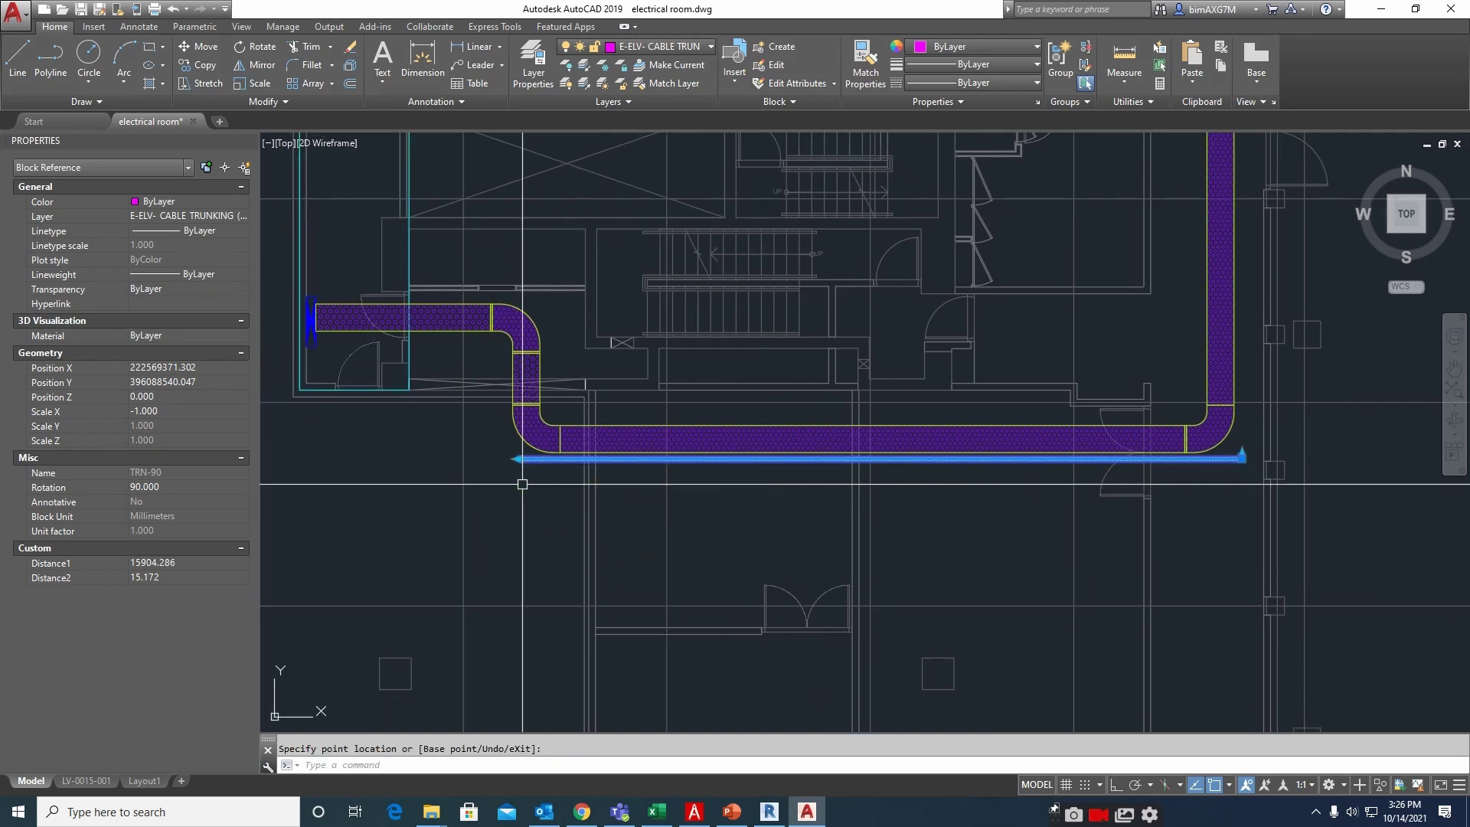
scroll(1241, 456, "up", 4)
Stretch the trunking elbow's north arm alongside the vertical tray run up to the northern tray bend
left_click(1242, 455)
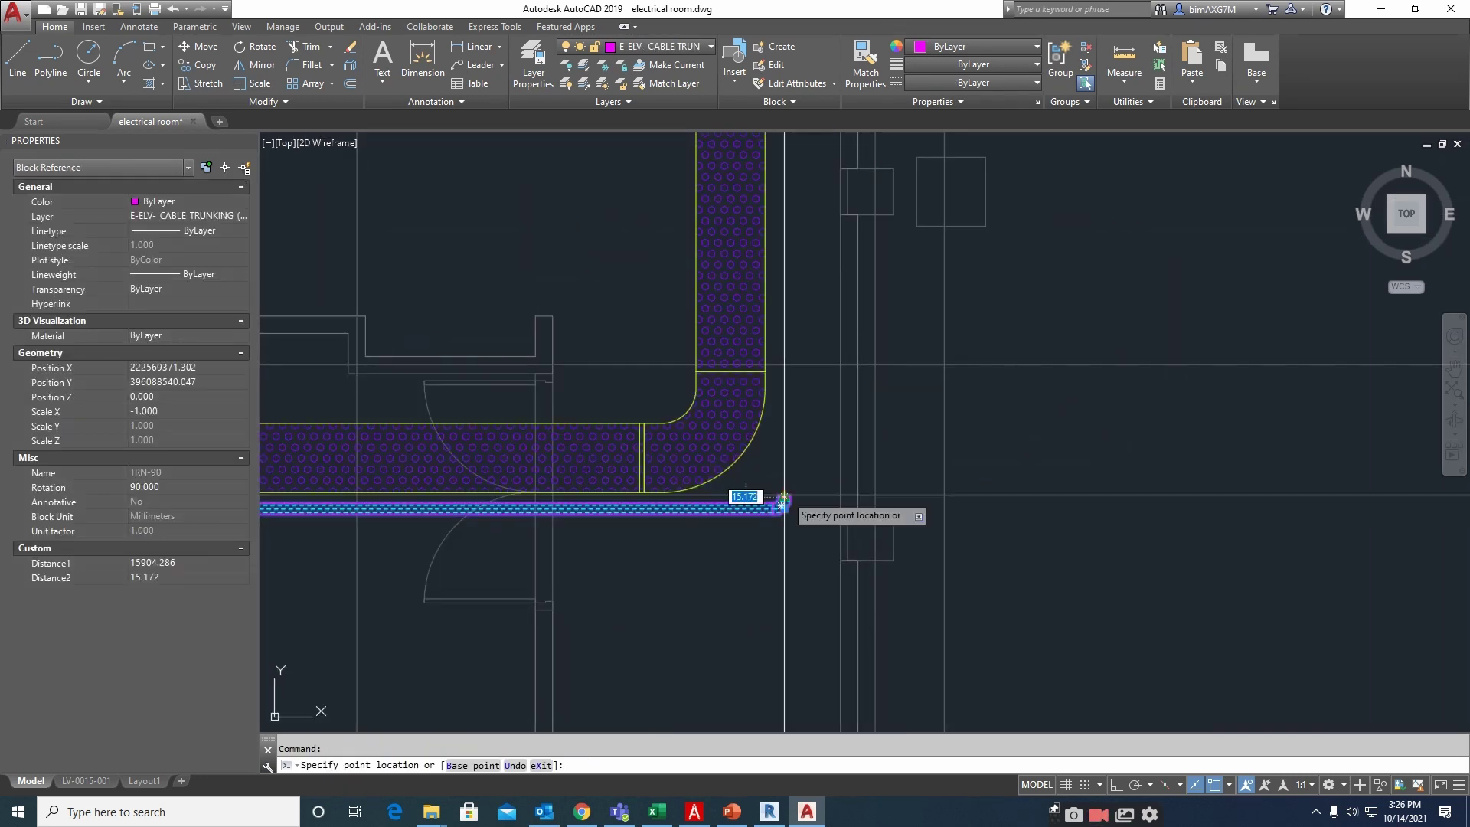
scroll(784, 496, "down", 7)
middle_click_drag(801, 318, 768, 564)
middle_click_drag(768, 286, 752, 597)
middle_click_drag(732, 466, 721, 728)
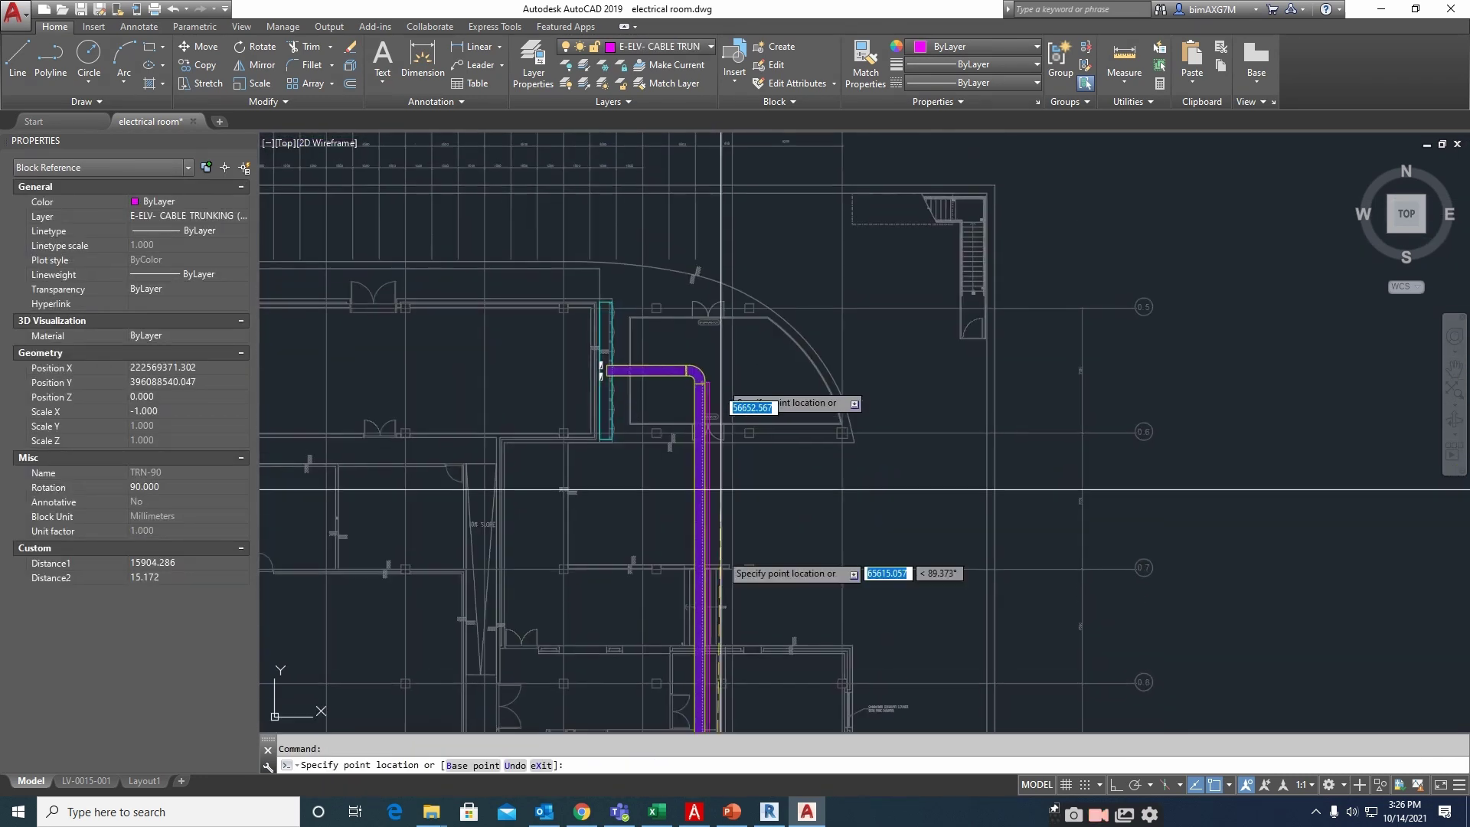
scroll(713, 315, "up", 3)
left_click(696, 483)
key("Escape")
scroll(732, 423, "down", 2)
middle_click_drag(769, 614, 735, 249)
scroll(724, 634, "down", 2)
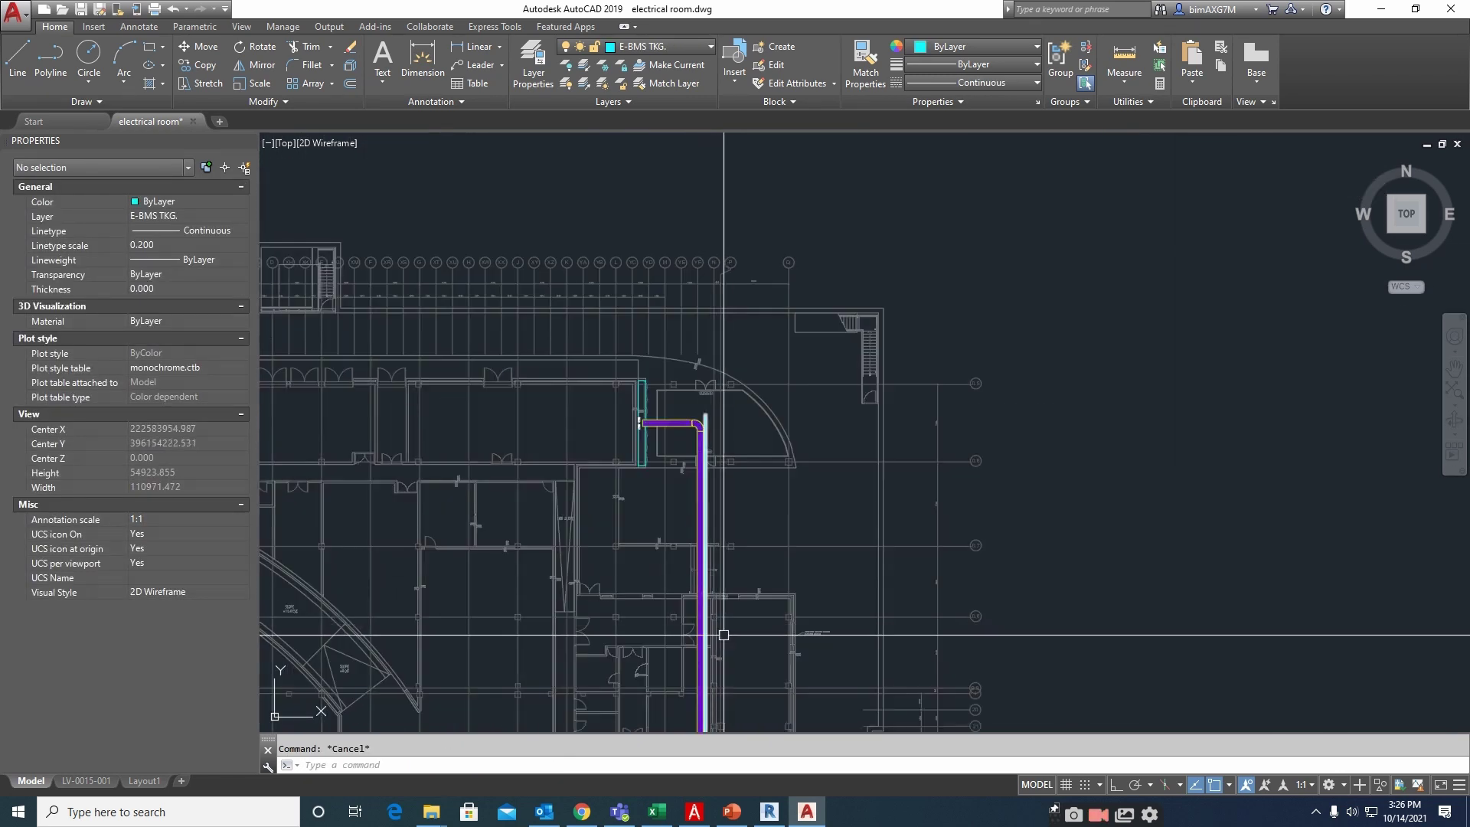
middle_click_drag(723, 635, 709, 217)
scroll(702, 456, "up", 4)
type("m")
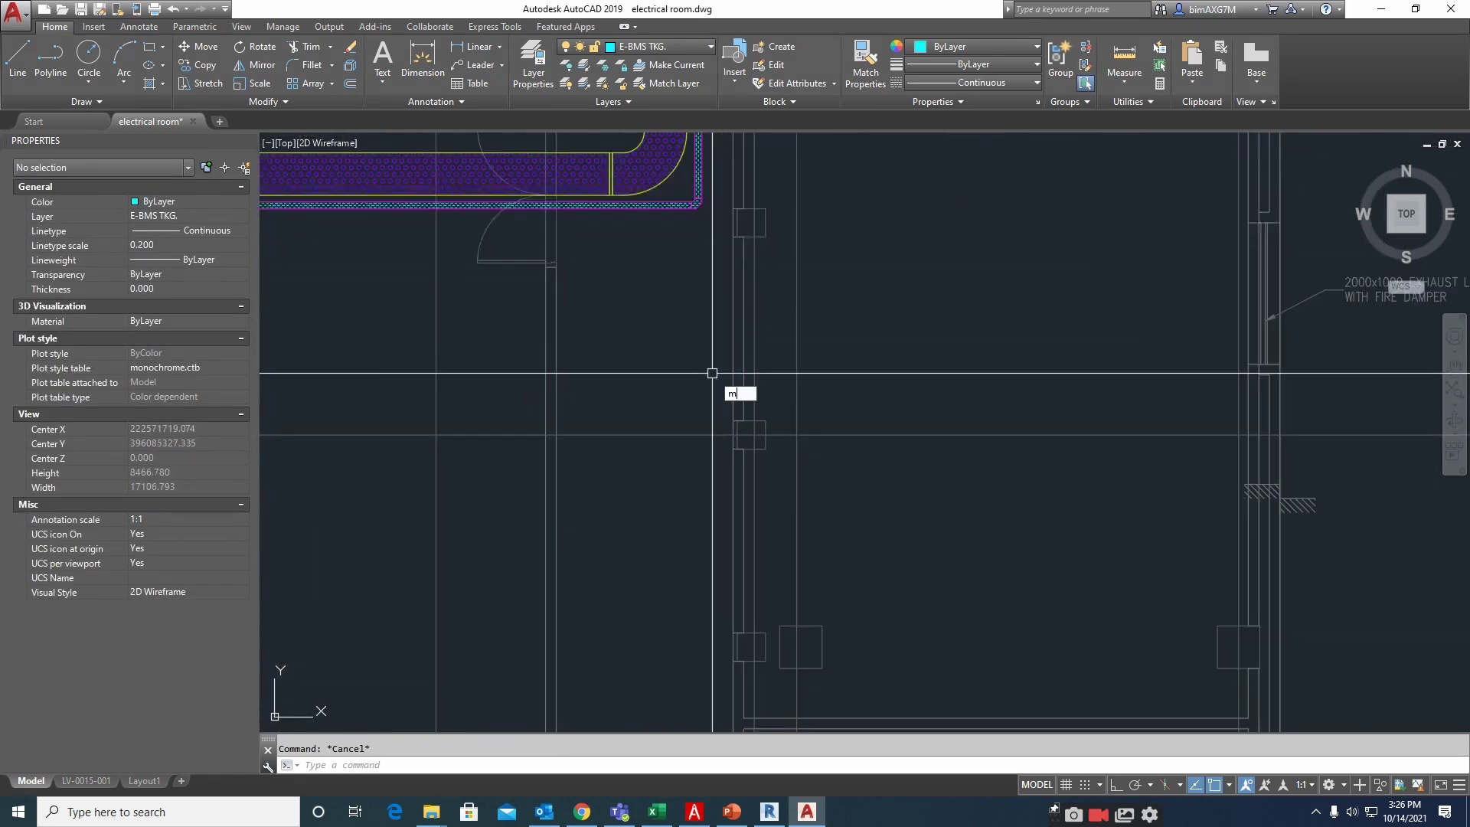
type("i")
key("Return")
scroll(704, 194, "up", 4)
left_click(748, 331)
left_click(749, 332)
scroll(724, 407, "down", 7)
scroll(724, 387, "up", 4)
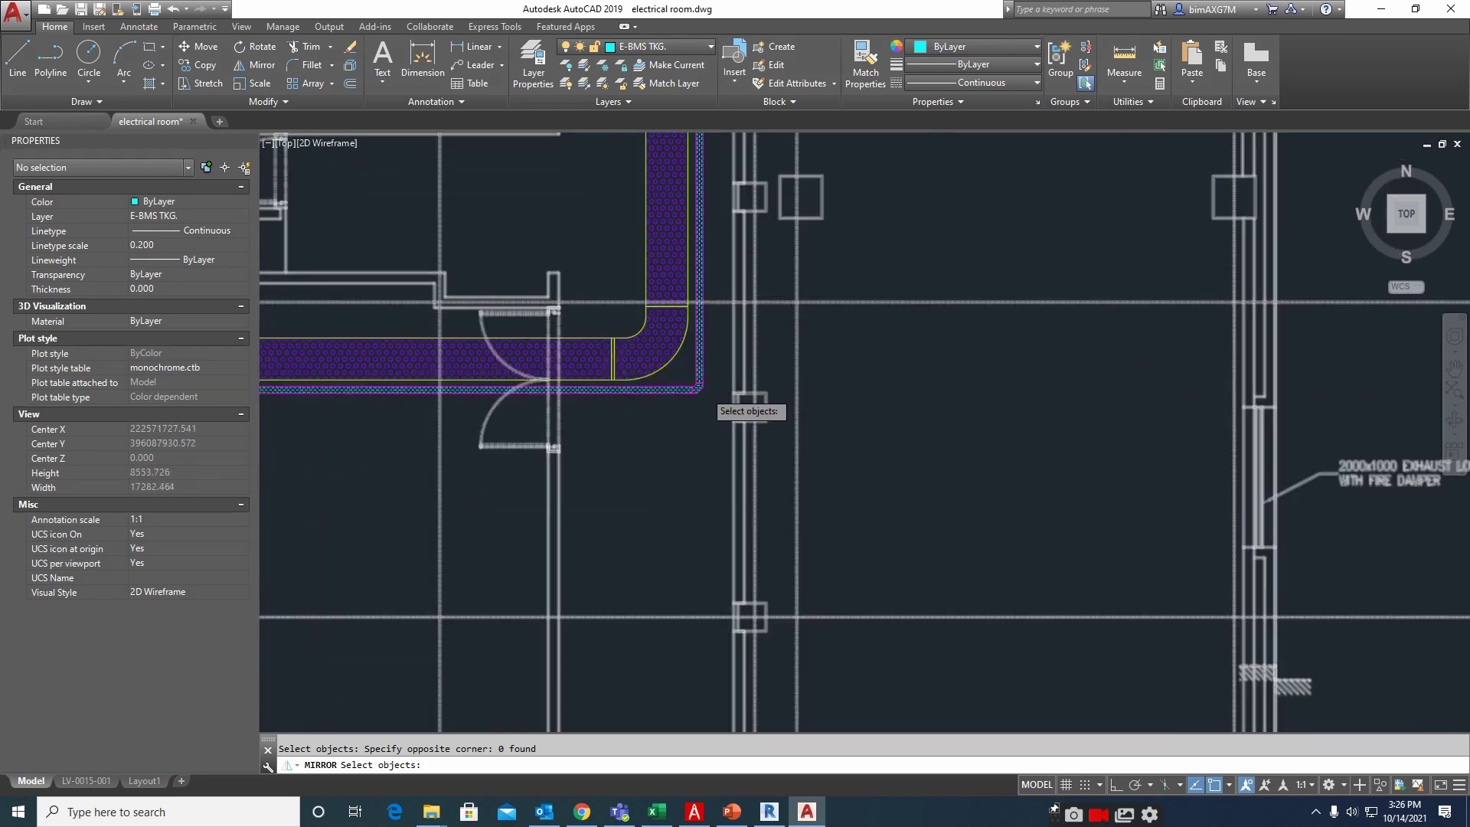
scroll(702, 393, "up", 3)
left_click(688, 389)
key("Escape")
Copy the magenta trunking elbow from the fittings library to the north end of the vertical trunking run
scroll(712, 442, "down", 8)
scroll(1259, 427, "up", 7)
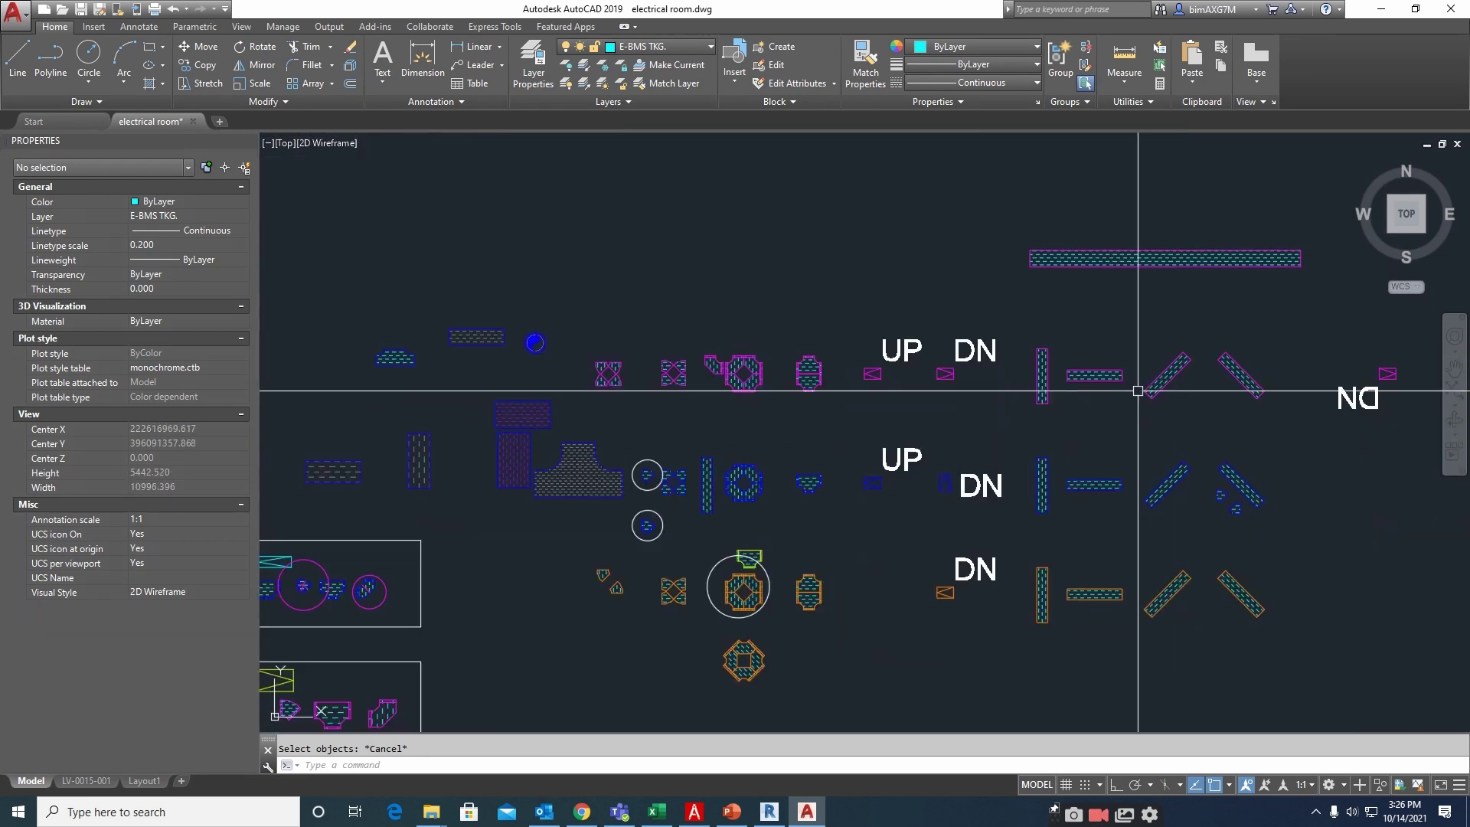
scroll(744, 390, "up", 6)
middle_click_drag(696, 322, 871, 492)
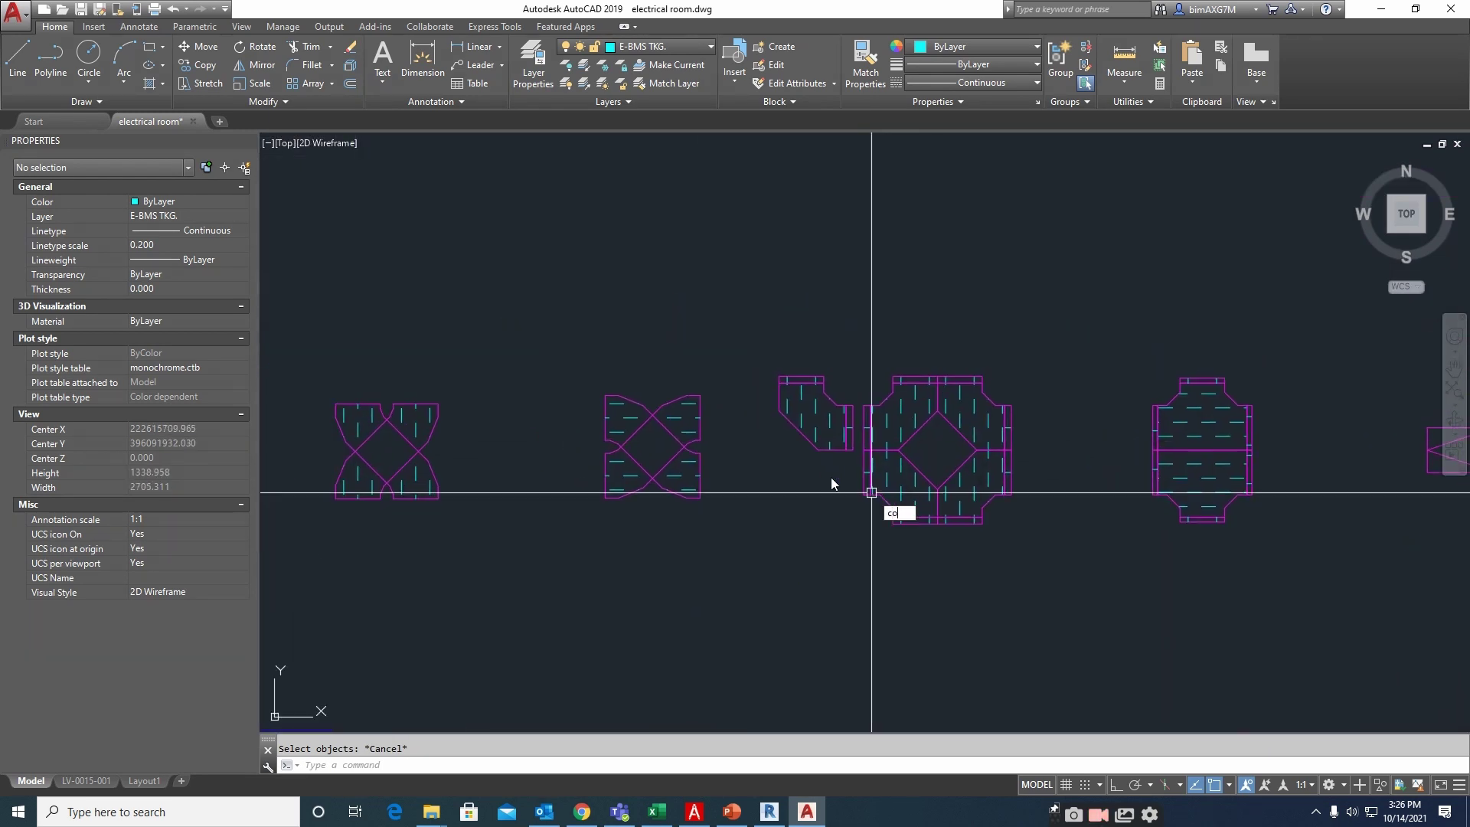
left_click(803, 435)
key("Return")
left_click(855, 451)
scroll(968, 540, "down", 10)
scroll(597, 264, "up", 8)
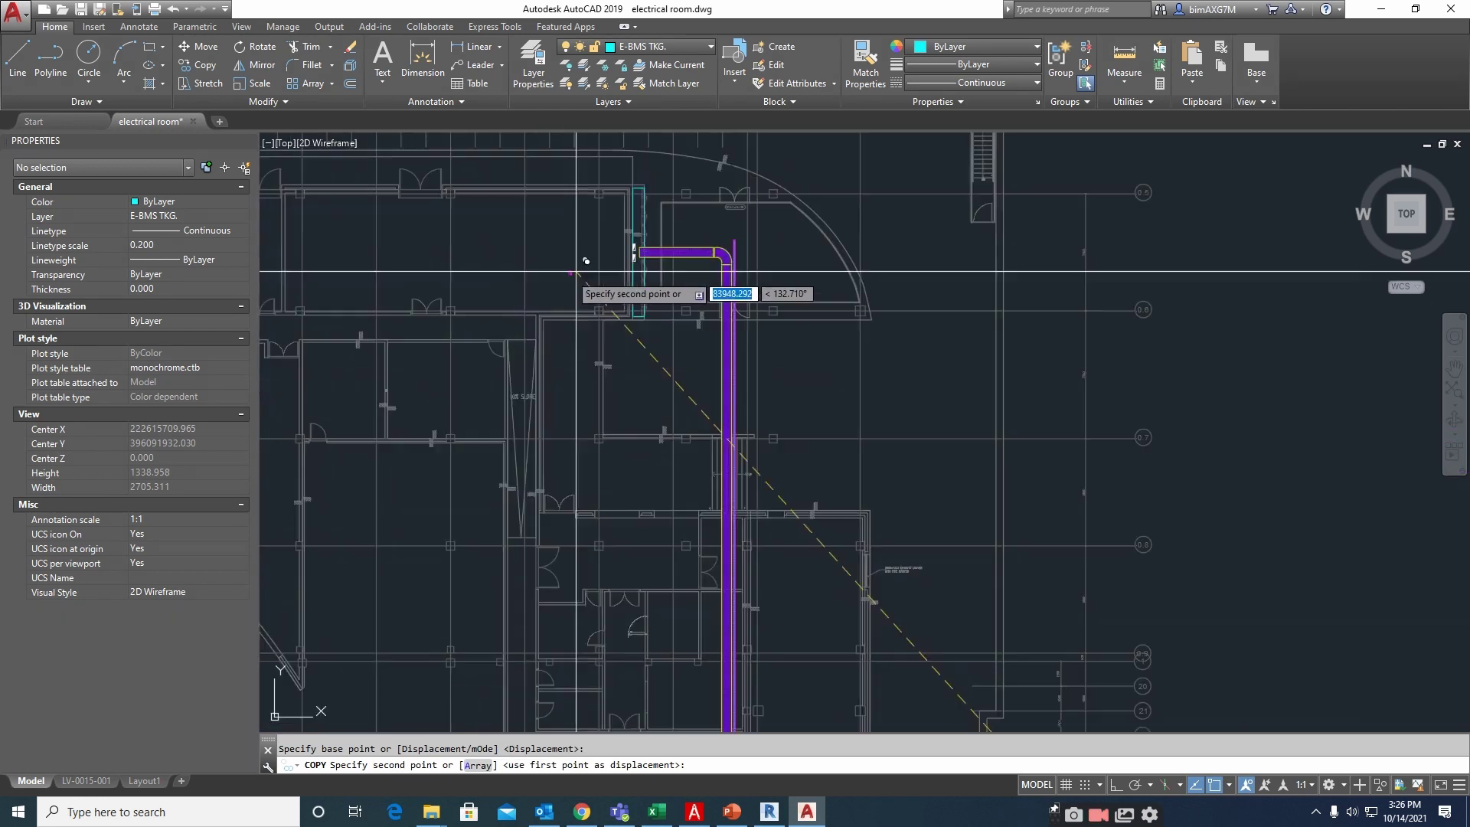
scroll(855, 361, "up", 5)
left_click(812, 285)
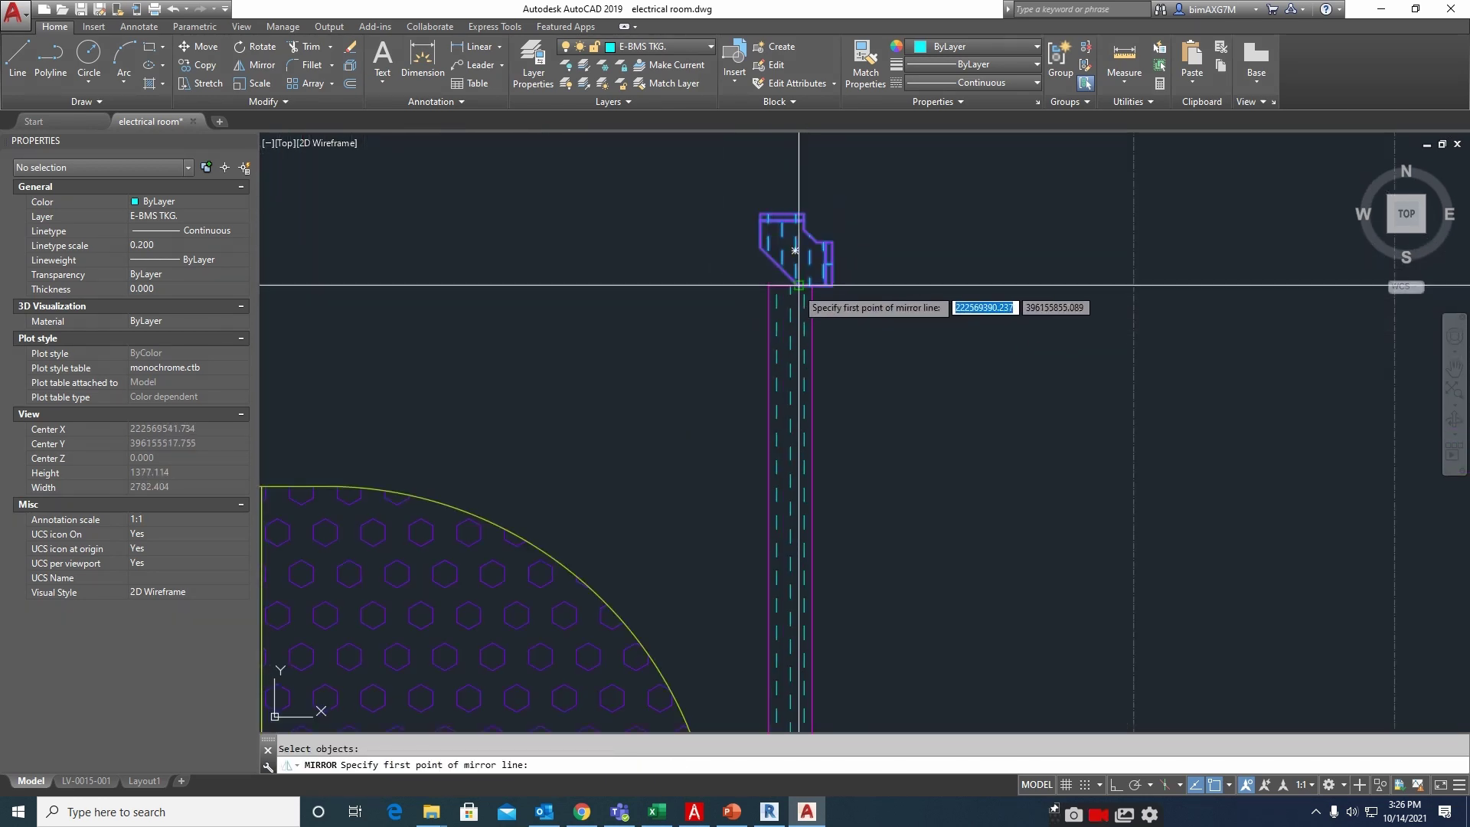
Mirror the copied trunking elbow about a vertical line so its arms face west and south, replacing the original orientation
key("F8")
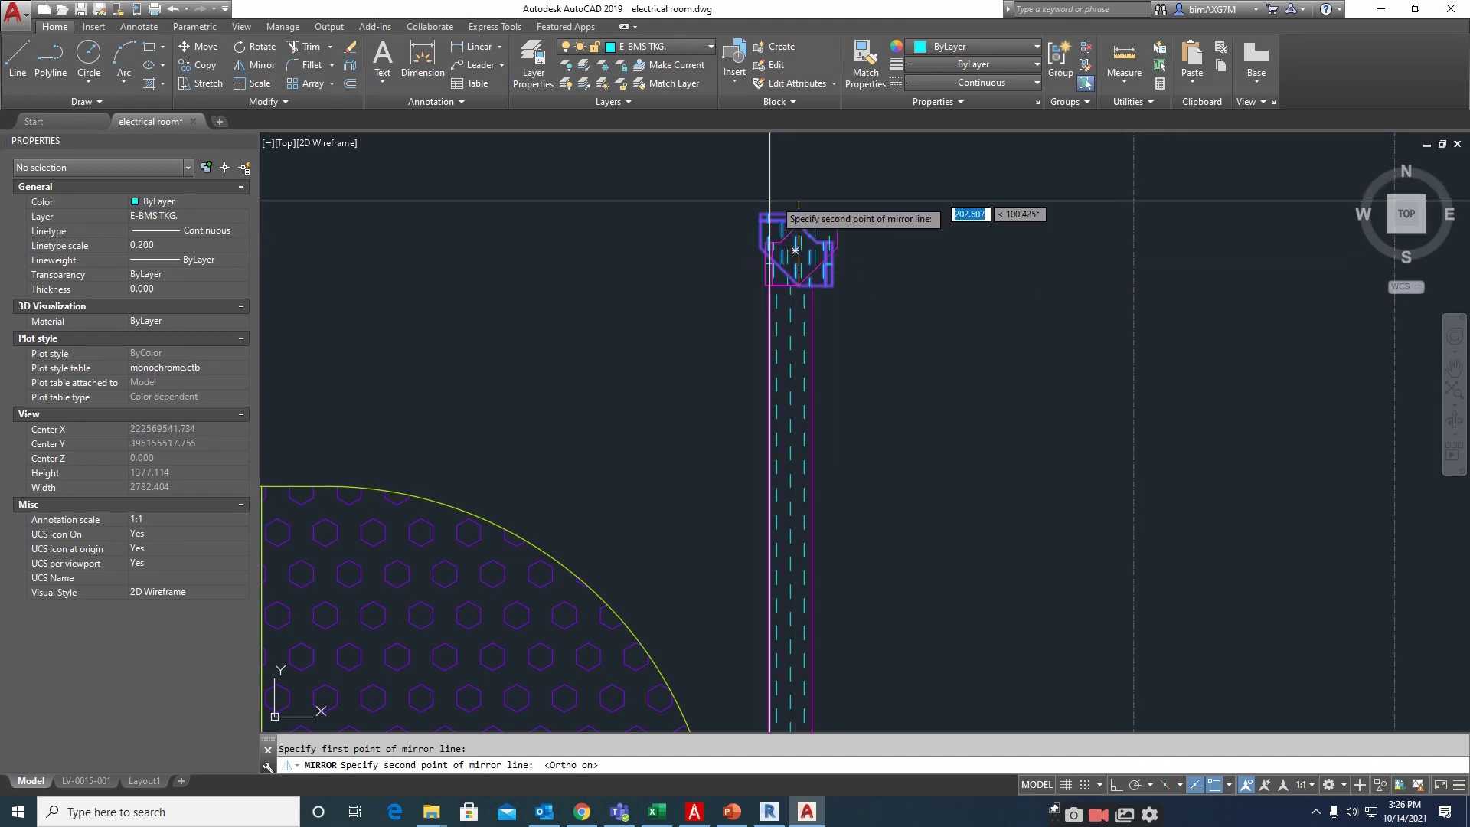
left_click(799, 285)
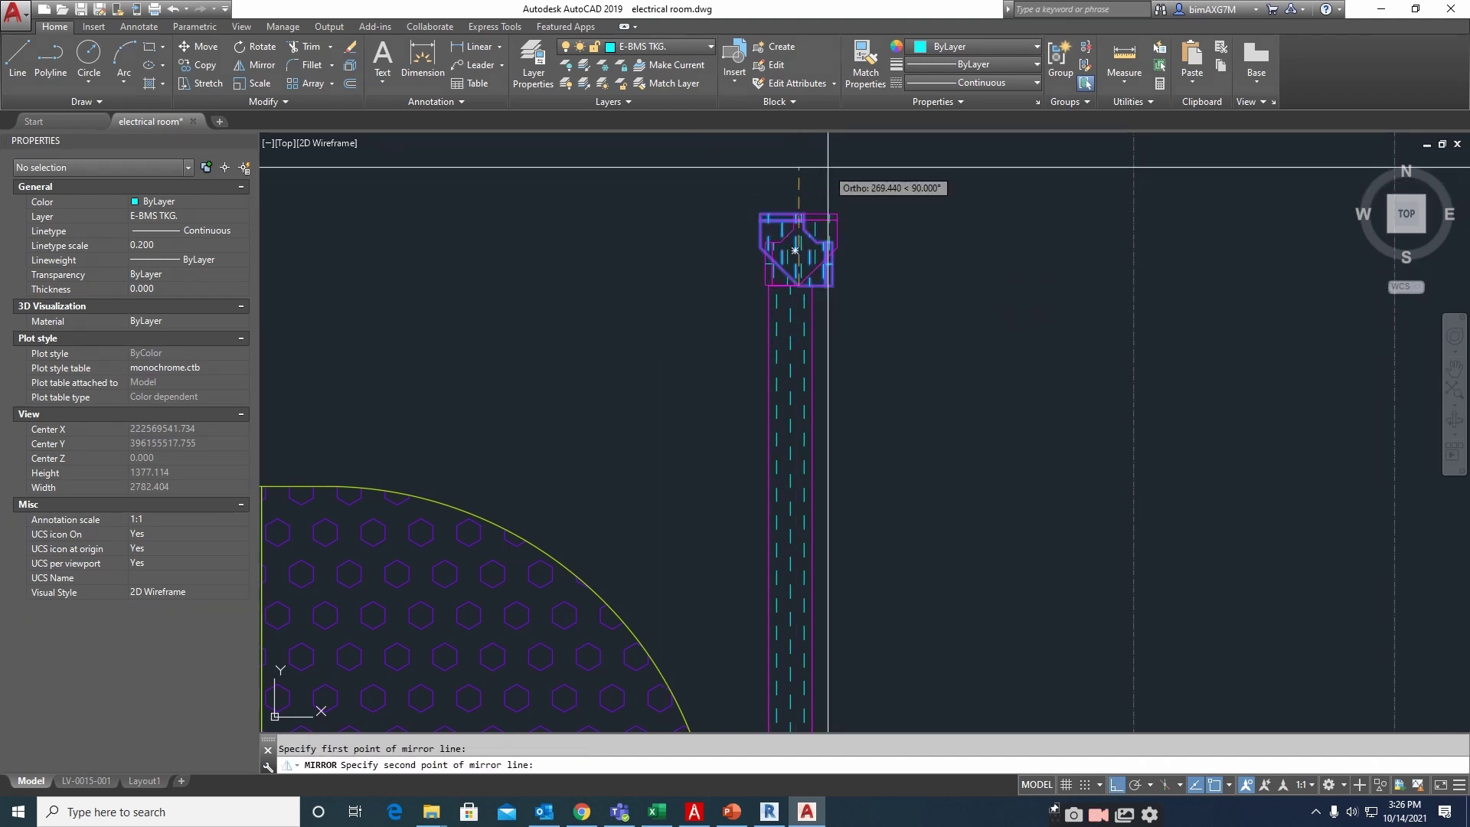
middle_click_drag(818, 158, 805, 264)
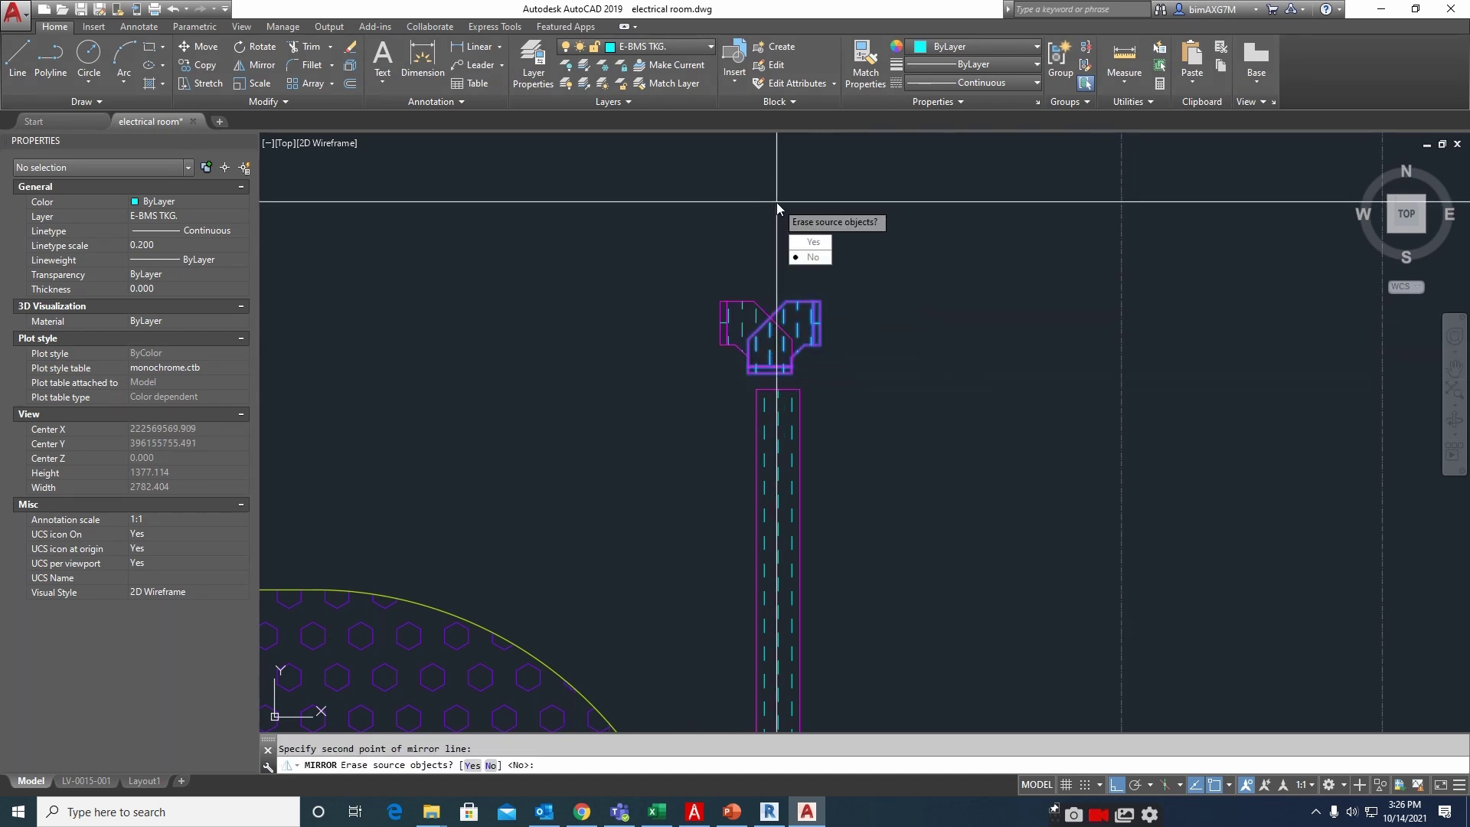
key("Escape")
Move the mirrored elbow by its south end's midpoint onto the top end of the vertical trunking run
scroll(793, 350, "up", 4)
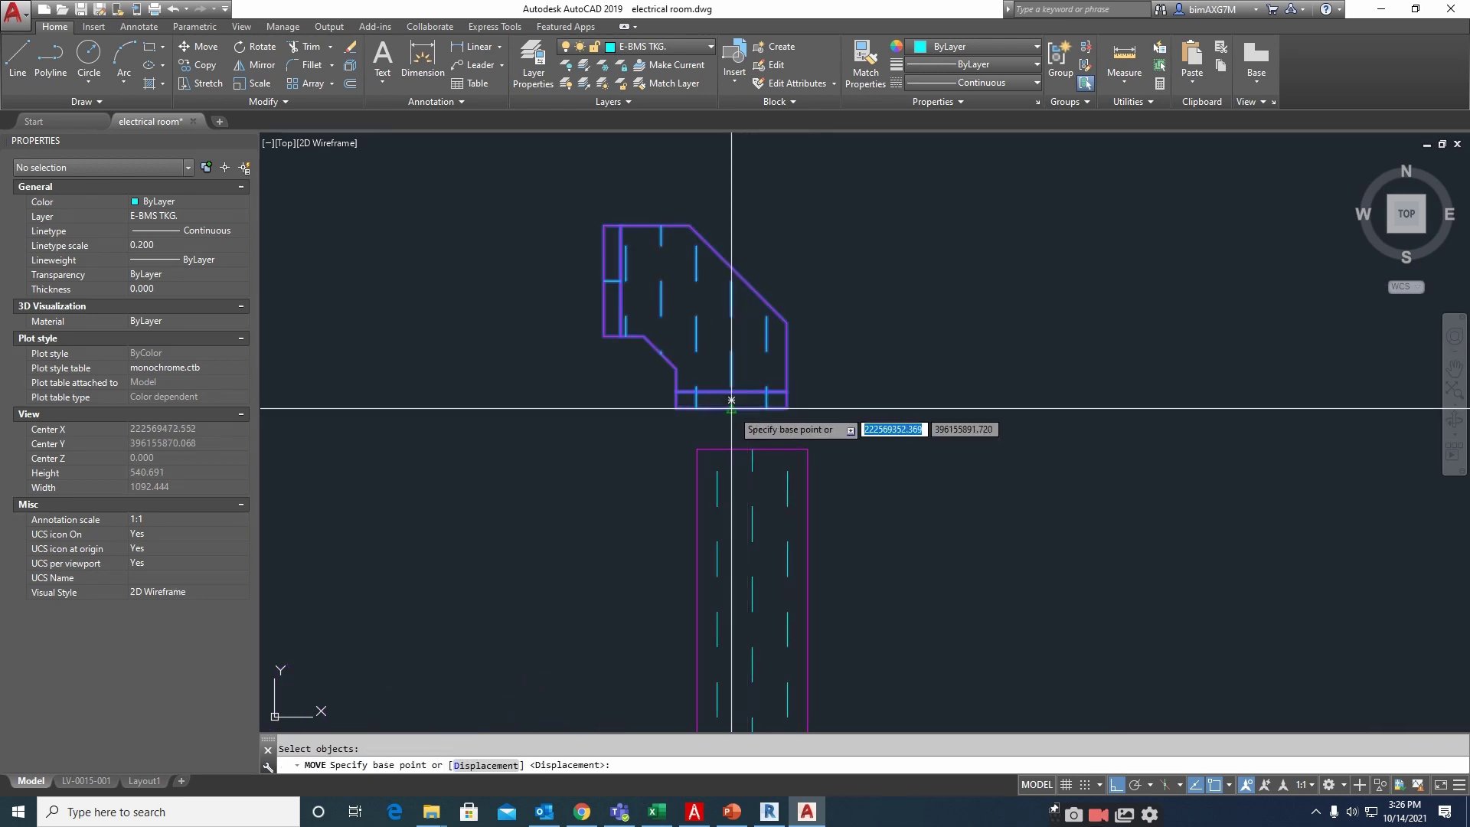
left_click(747, 438)
scroll(863, 406, "down", 4)
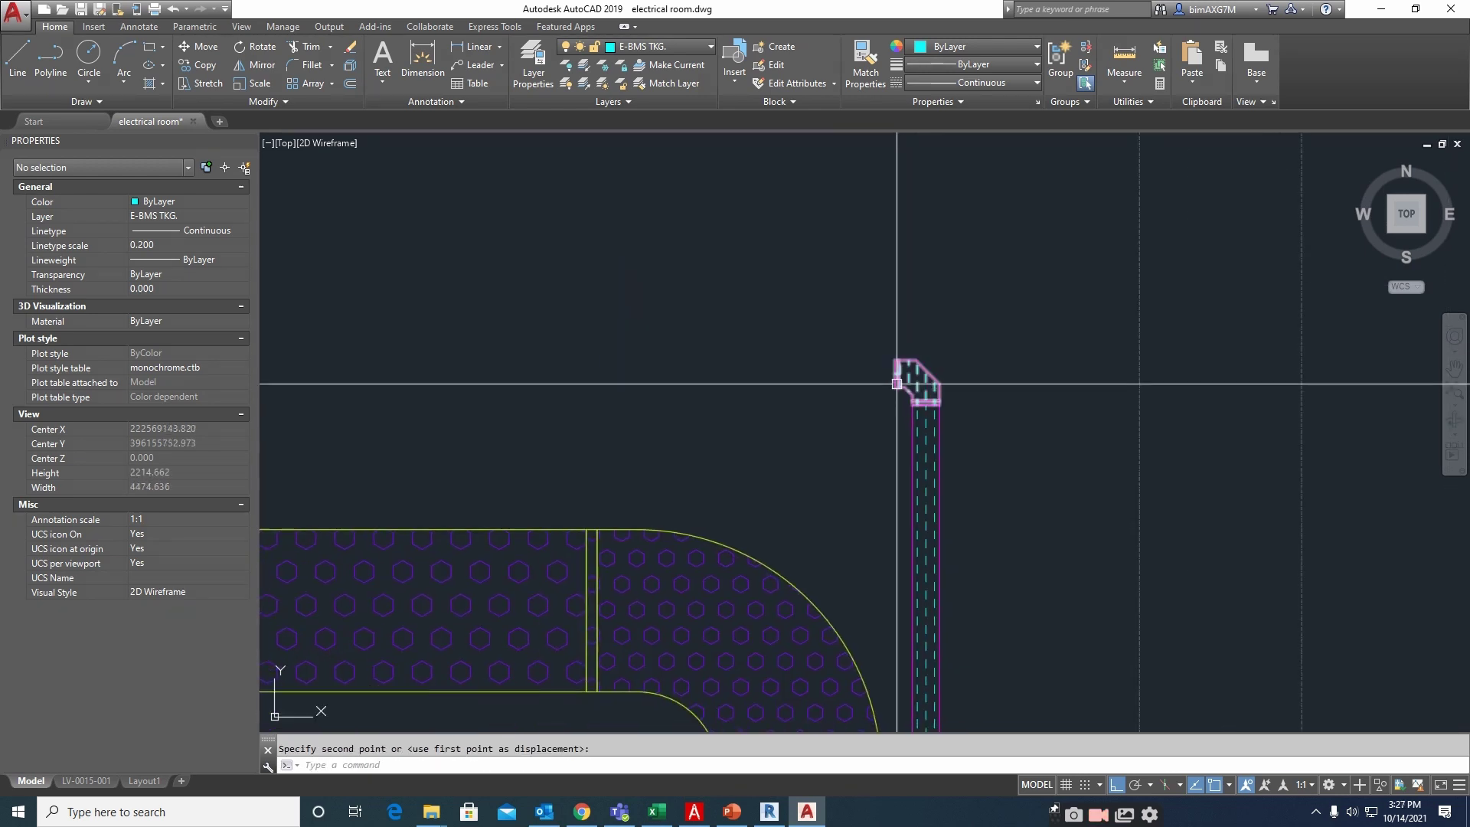
Stretch the northern trunking elbow's west arm parallel to the tray into the cyan-outlined electrical room
left_click(895, 373)
left_click(895, 374)
scroll(869, 390, "down", 3)
scroll(595, 387, "up", 6)
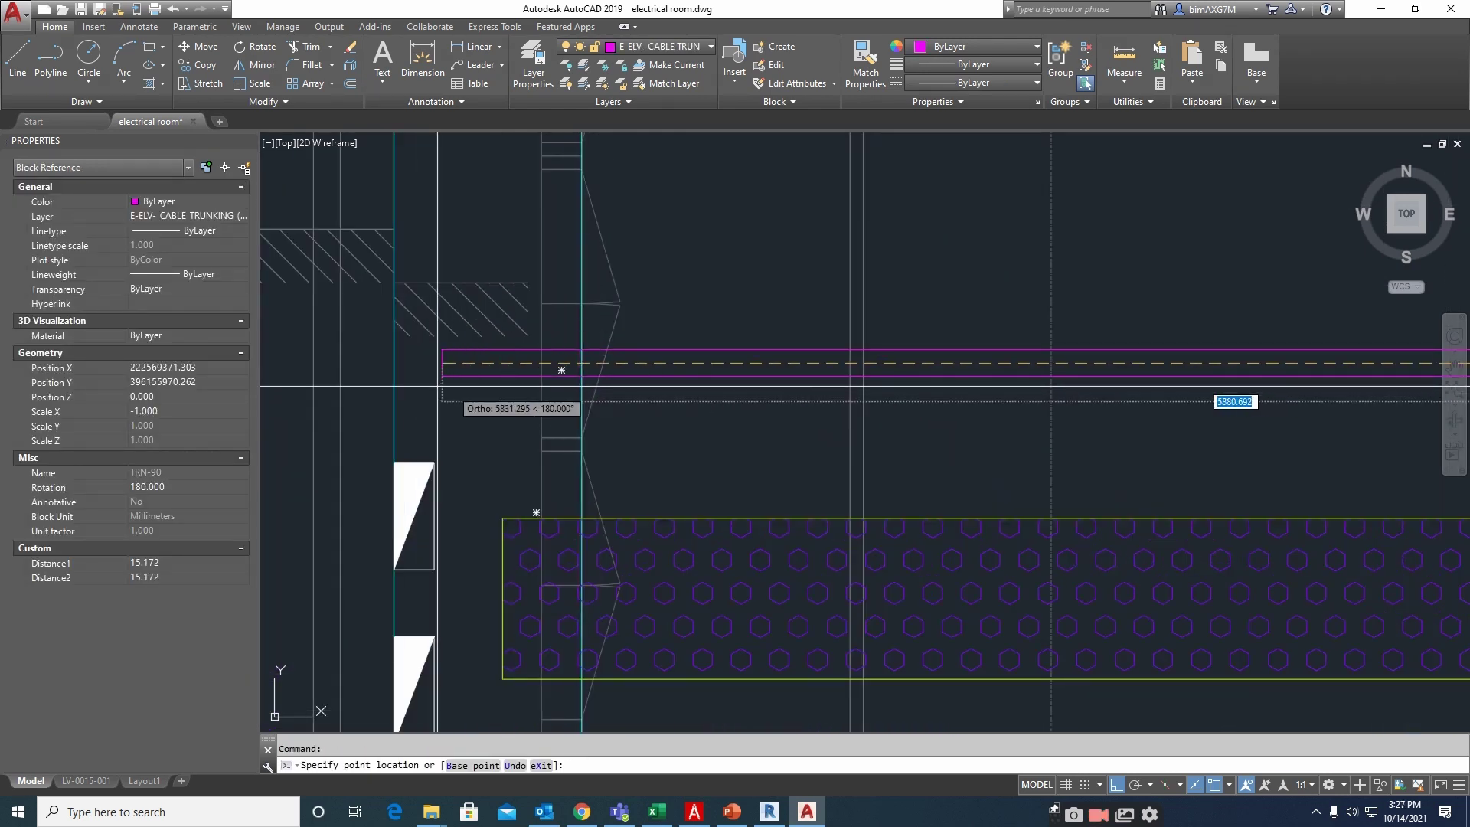
left_click(428, 383)
key("Escape")
scroll(701, 421, "down", 12)
middle_click_drag(823, 463, 674, 197)
middle_click_drag(709, 467, 751, 278)
scroll(752, 278, "down", 5)
middle_click_drag(1103, 507, 1019, 409)
scroll(1084, 484, "up", 8)
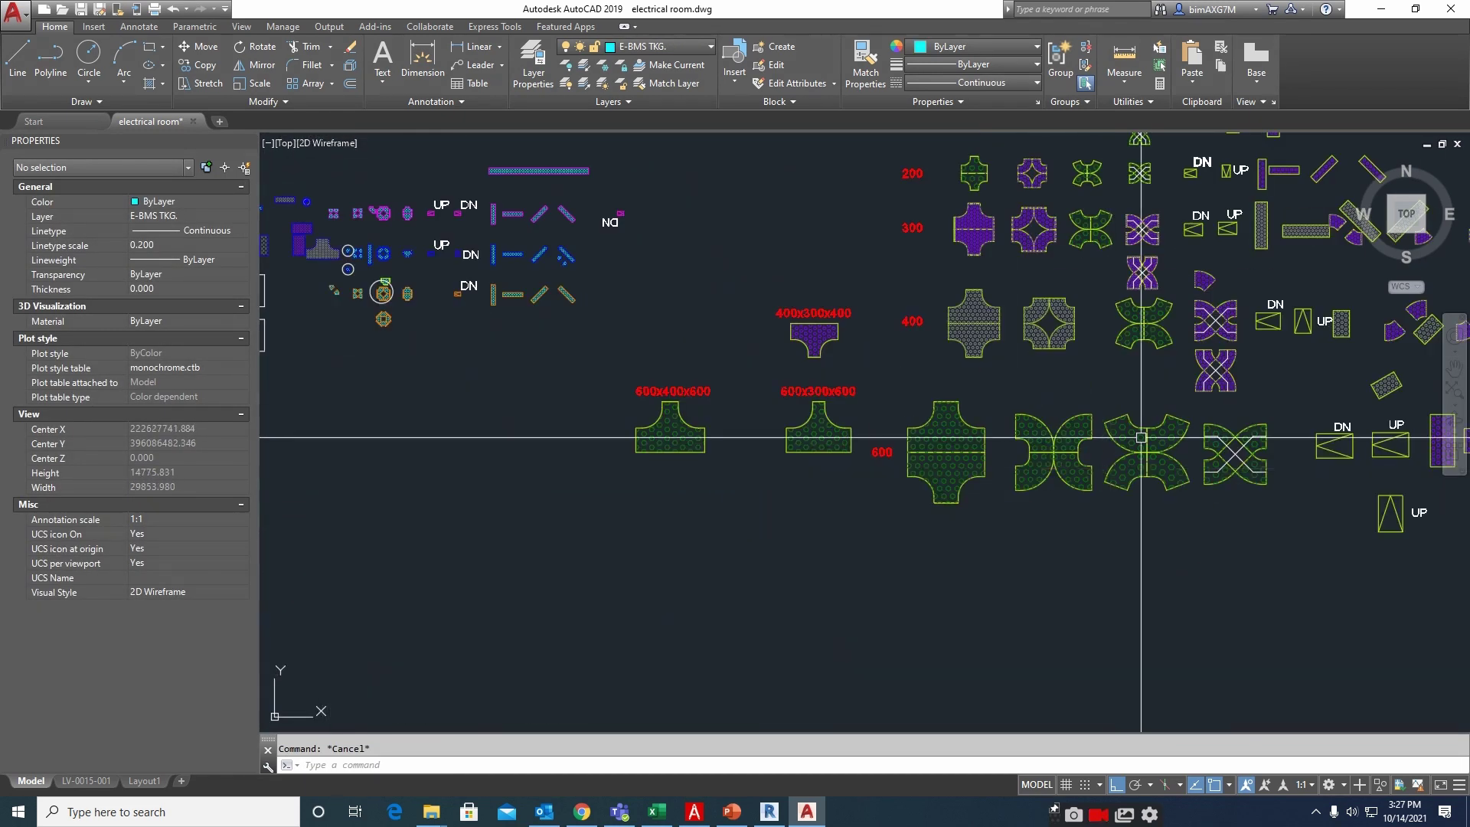
scroll(1141, 438, "down", 2)
scroll(879, 393, "up", 5)
left_click(890, 400)
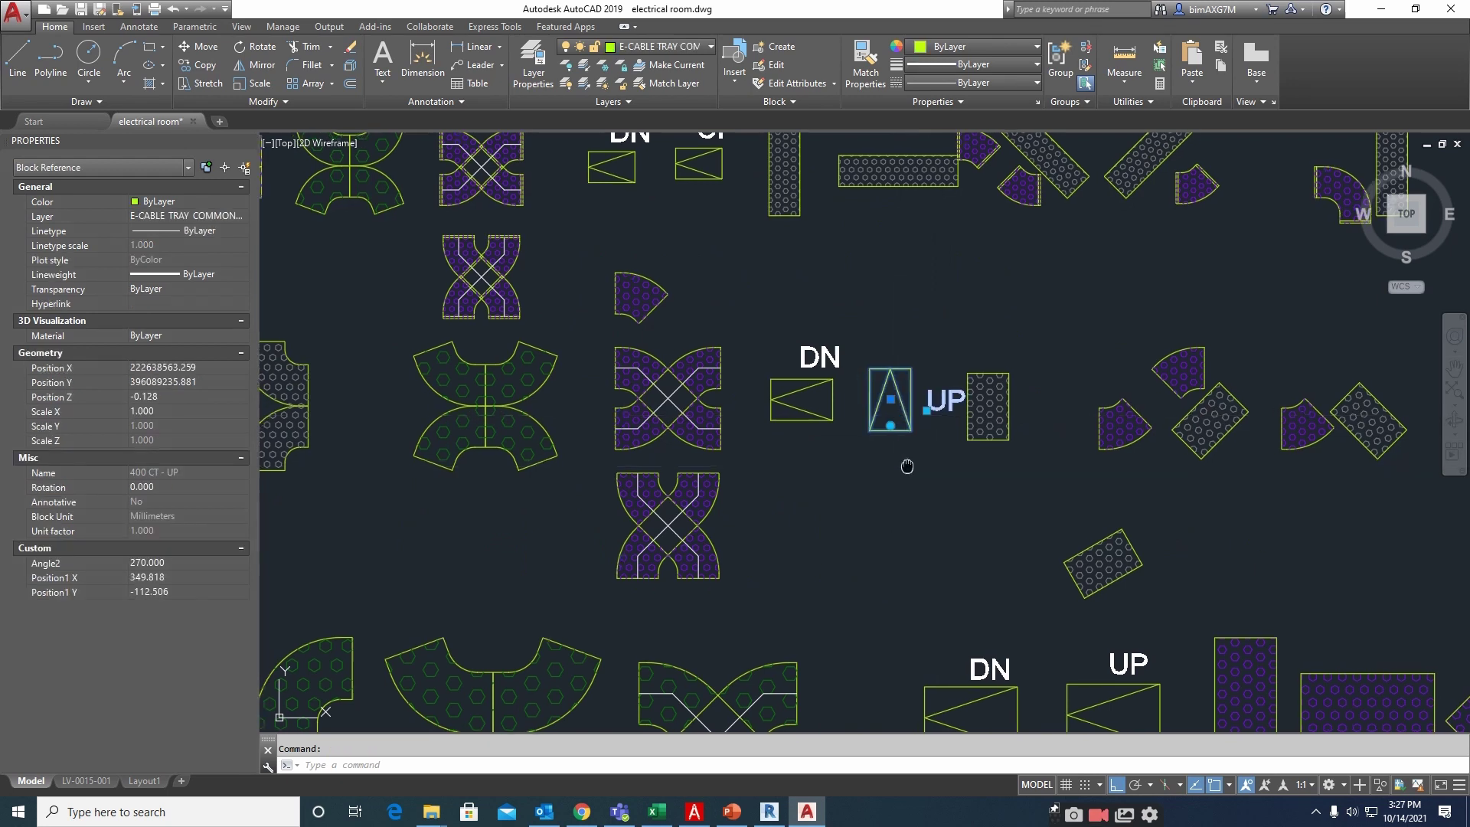
middle_click_drag(908, 466, 975, 458)
key("Escape")
type("c")
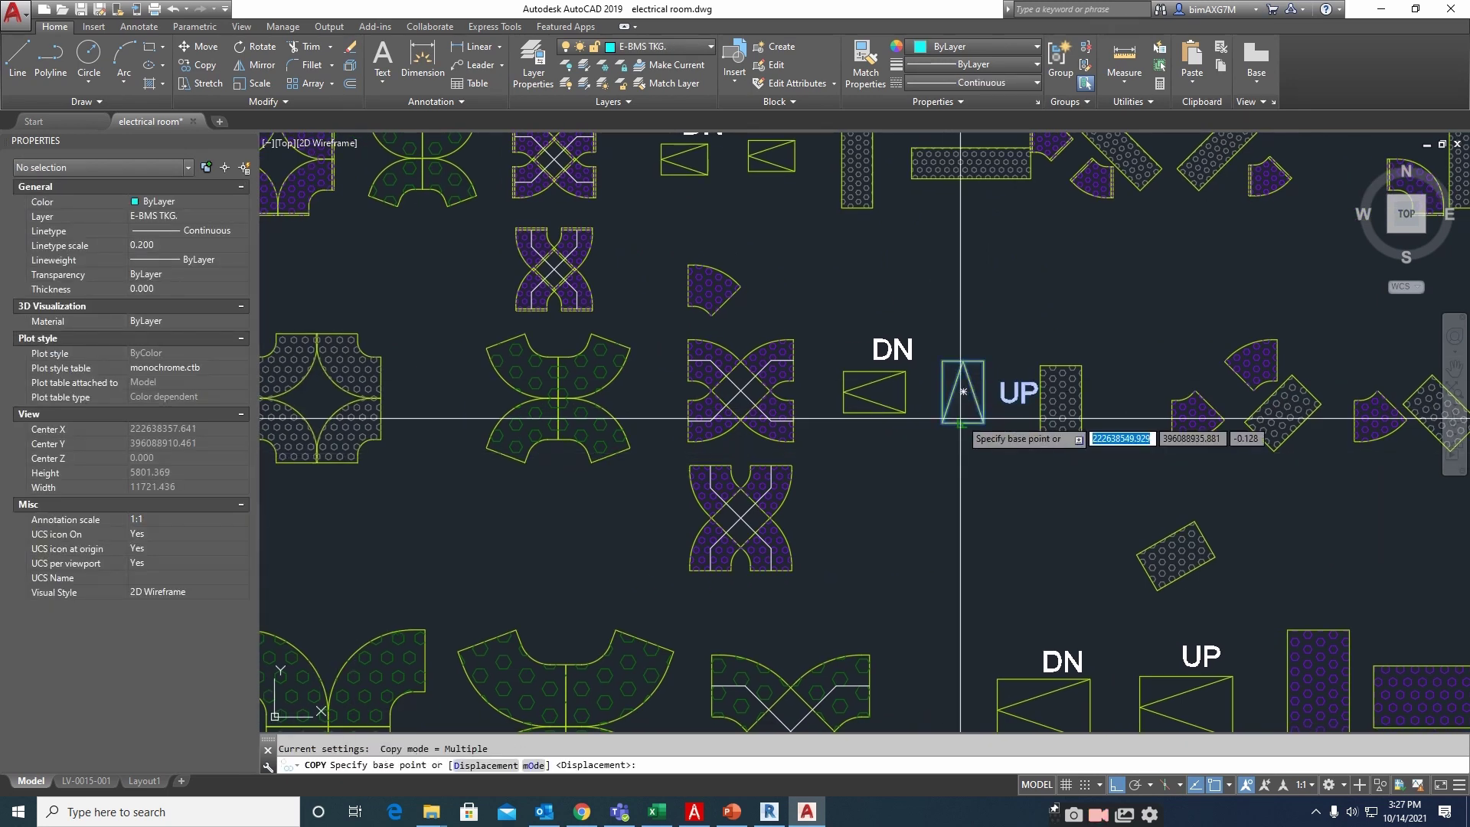
key("F8")
scroll(965, 410, "down", 5)
scroll(968, 371, "up", 8)
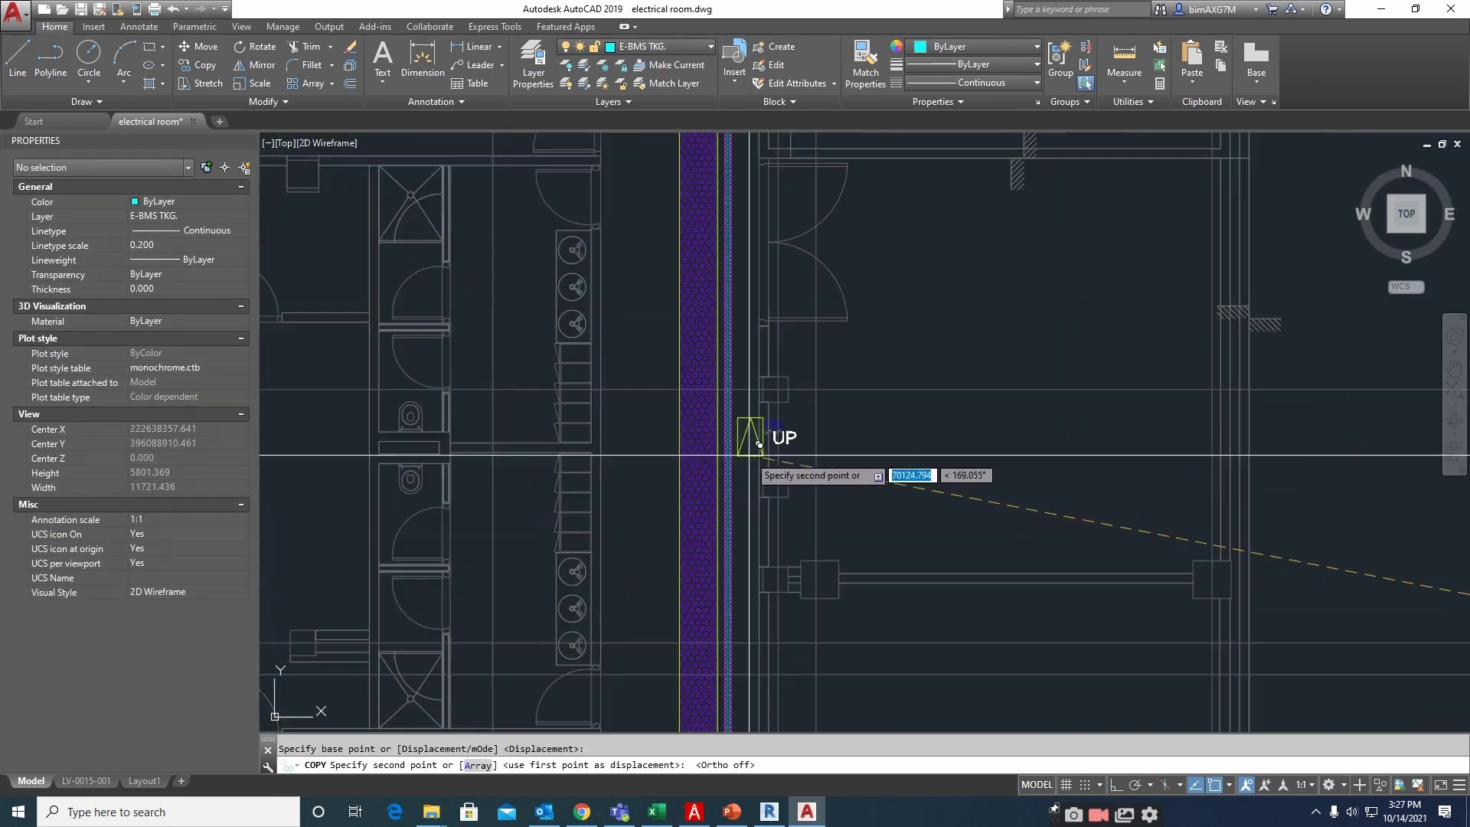
scroll(673, 460, "down", 6)
key("Escape")
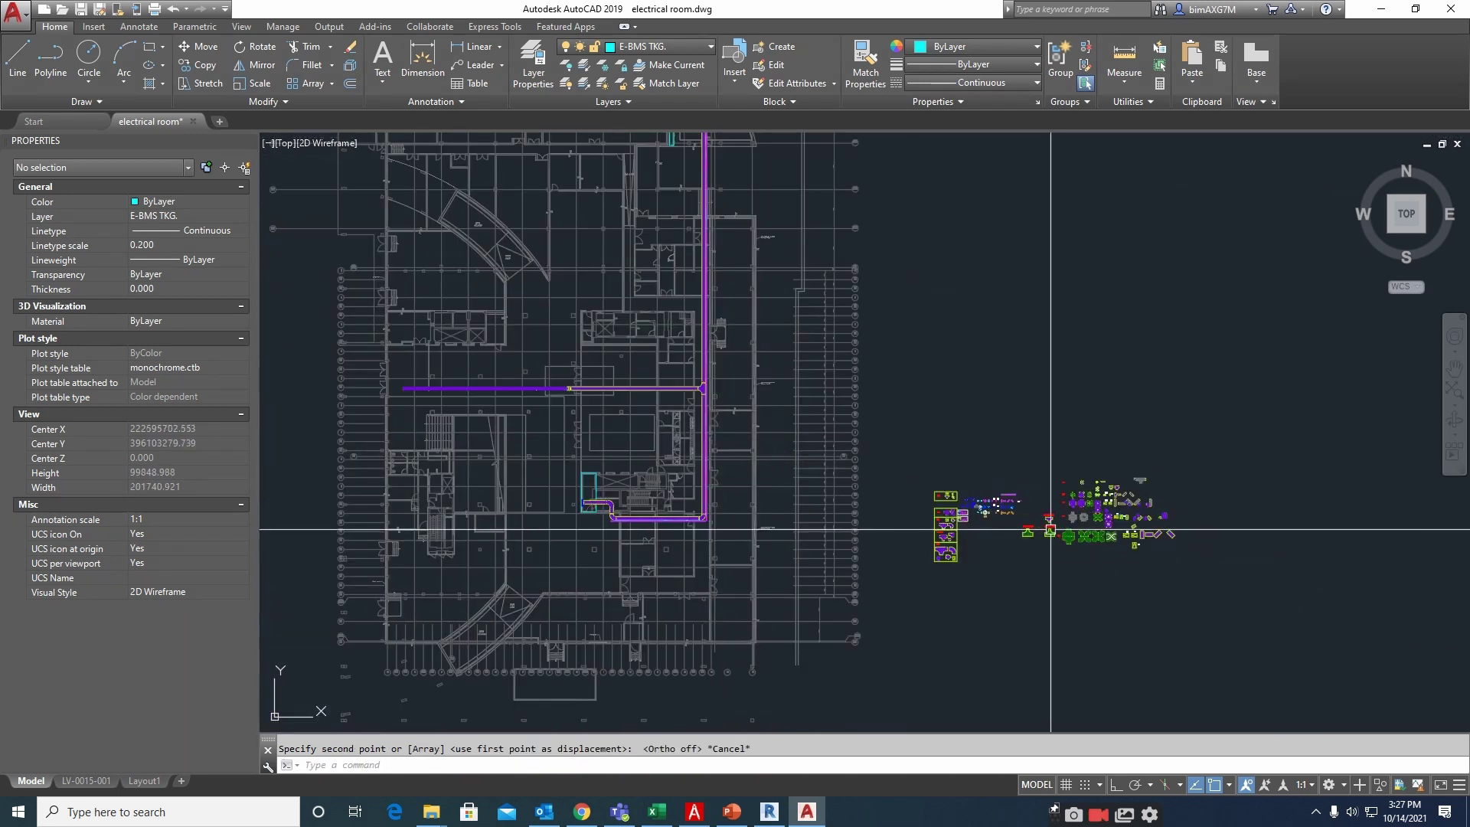
Examine the trunking and cable tray fittings available in the fittings library
scroll(835, 498, "up", 5)
scroll(856, 498, "up", 2)
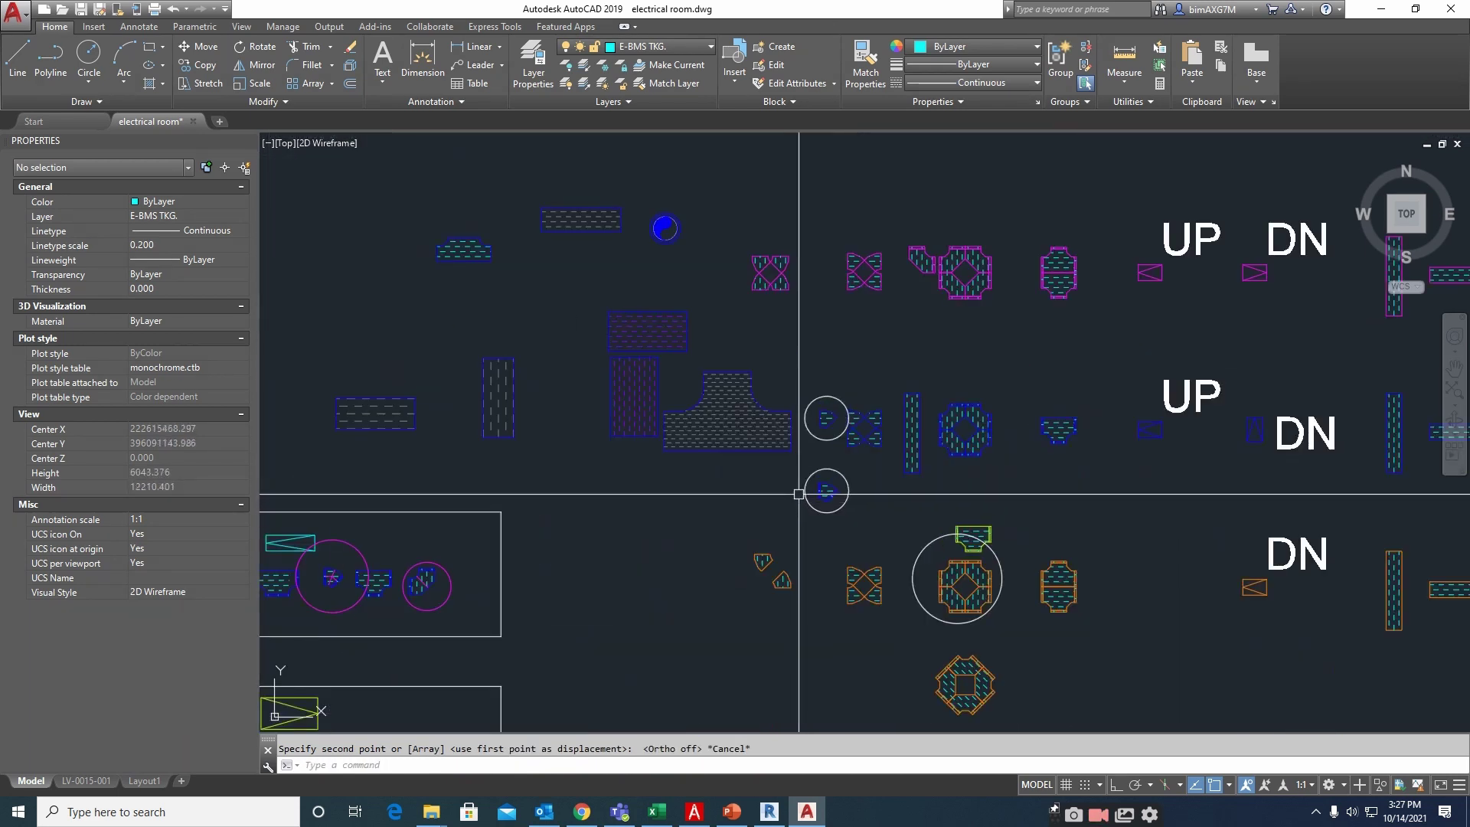
left_click(764, 445)
middle_click_drag(767, 483, 804, 403)
scroll(804, 404, "down", 2)
key("Escape")
middle_click_drag(755, 511, 928, 430)
mouse_move(787, 451)
middle_mouse_down()
mouse_move(802, 483)
mouse_move(834, 492)
mouse_move(742, 476)
middle_mouse_up()
scroll(619, 464, "down", 6)
scroll(1070, 476, "up", 8)
middle_click_drag(963, 475, 898, 479)
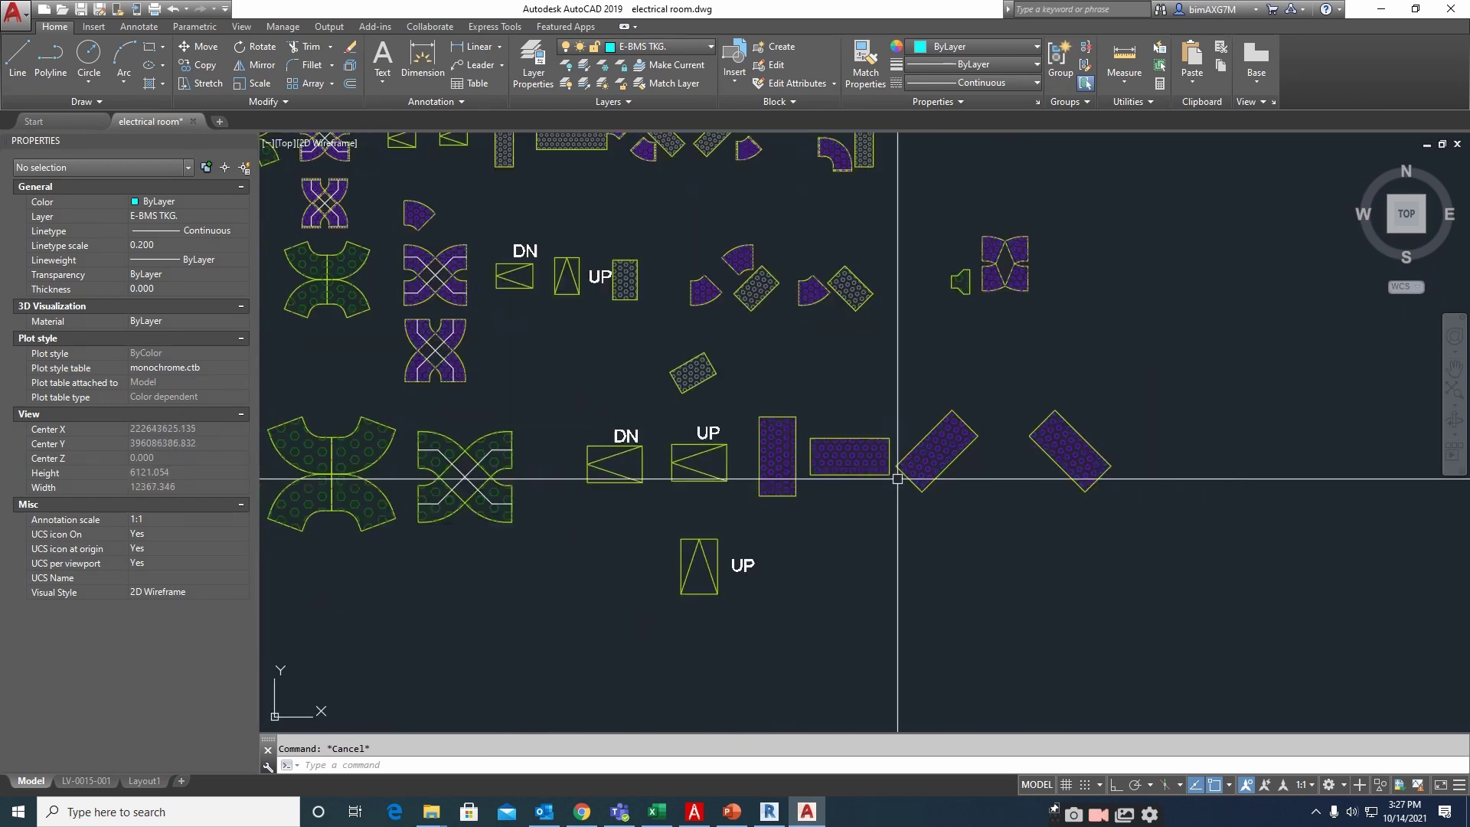
scroll(898, 478, "down", 2)
scroll(1013, 422, "up", 4)
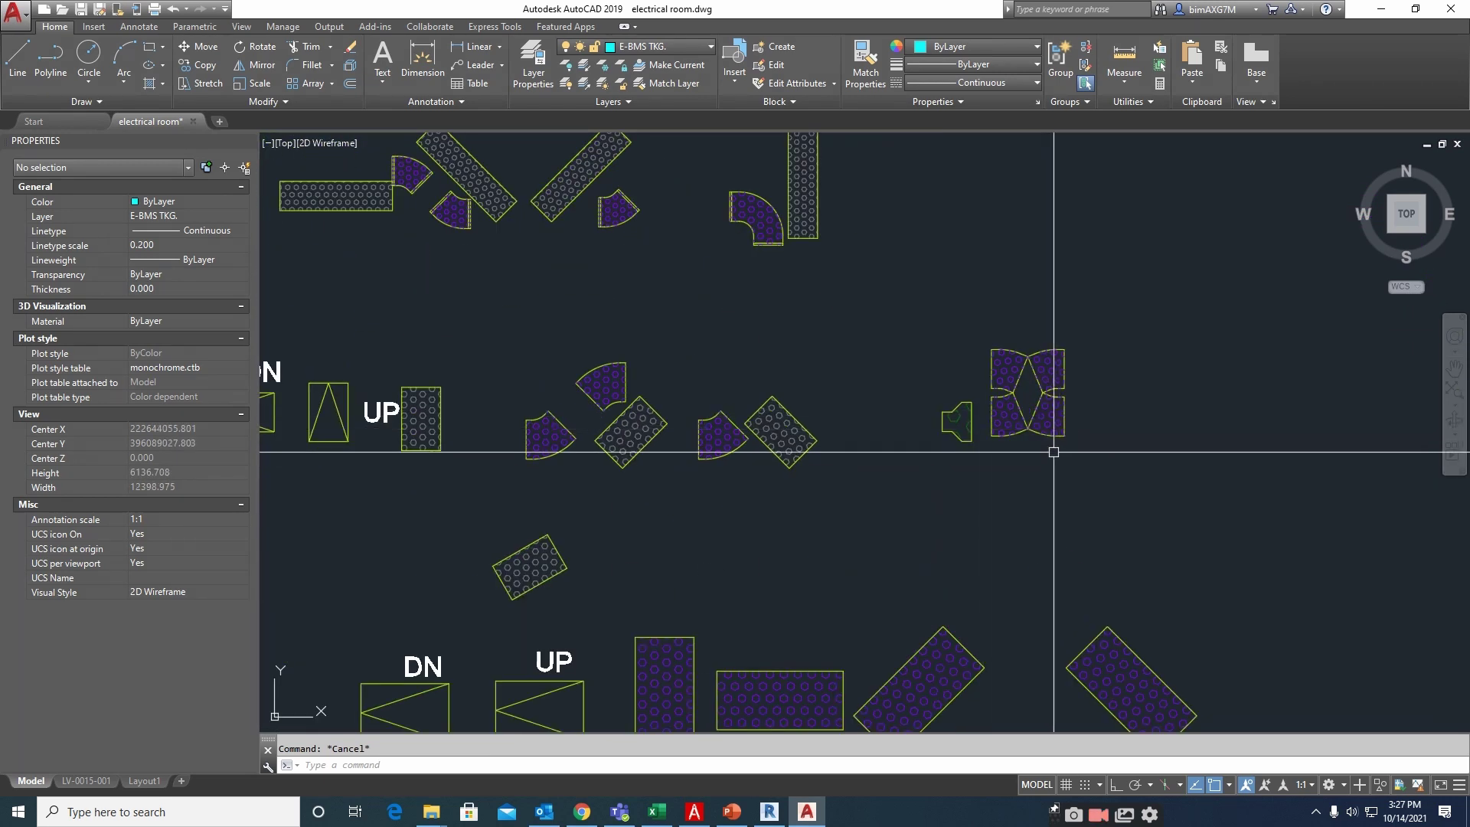
scroll(1065, 460, "down", 6)
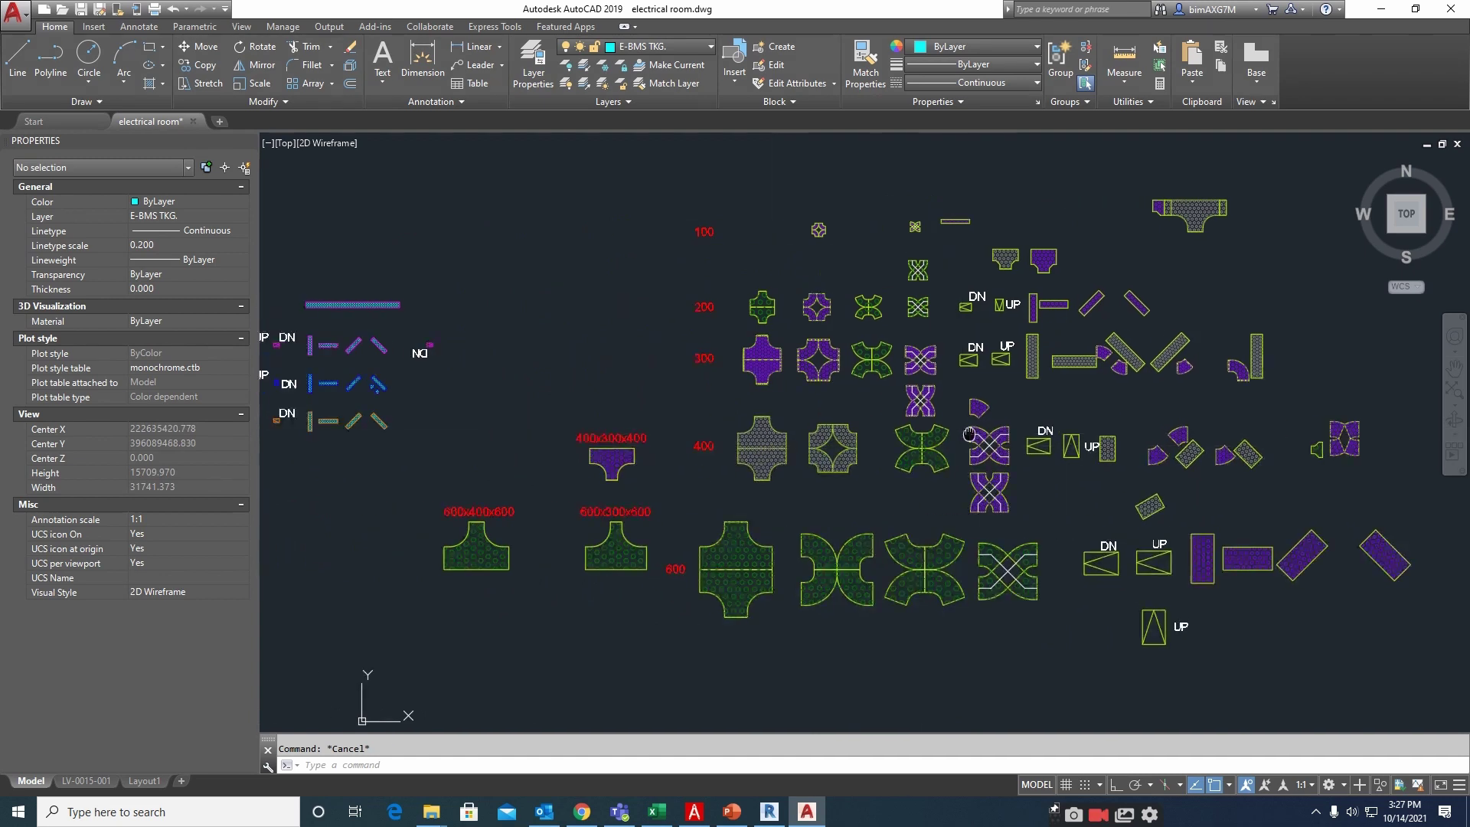
scroll(952, 441, "down", 2)
middle_click_drag(776, 461, 1165, 416)
mouse_move(723, 403)
middle_mouse_down()
mouse_move(1047, 450)
mouse_move(929, 443)
mouse_move(903, 466)
middle_mouse_up()
scroll(805, 465, "down", 4)
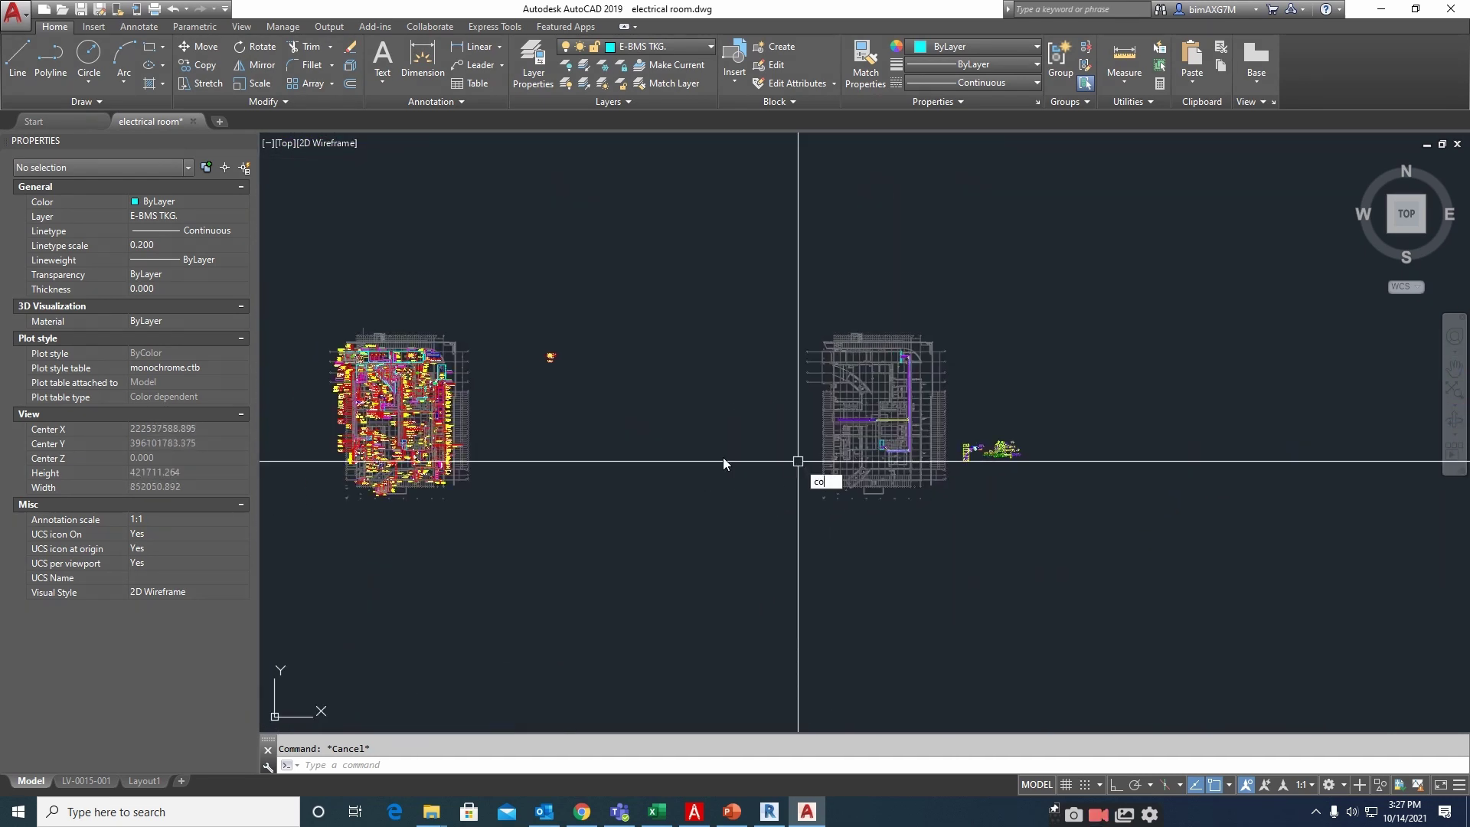
Copy the "900mm WIDE CABLE LADDER" label from the annotated plan to the empty area north of the new floor plan
key("Return")
scroll(456, 441, "up", 10)
scroll(313, 437, "down", 8)
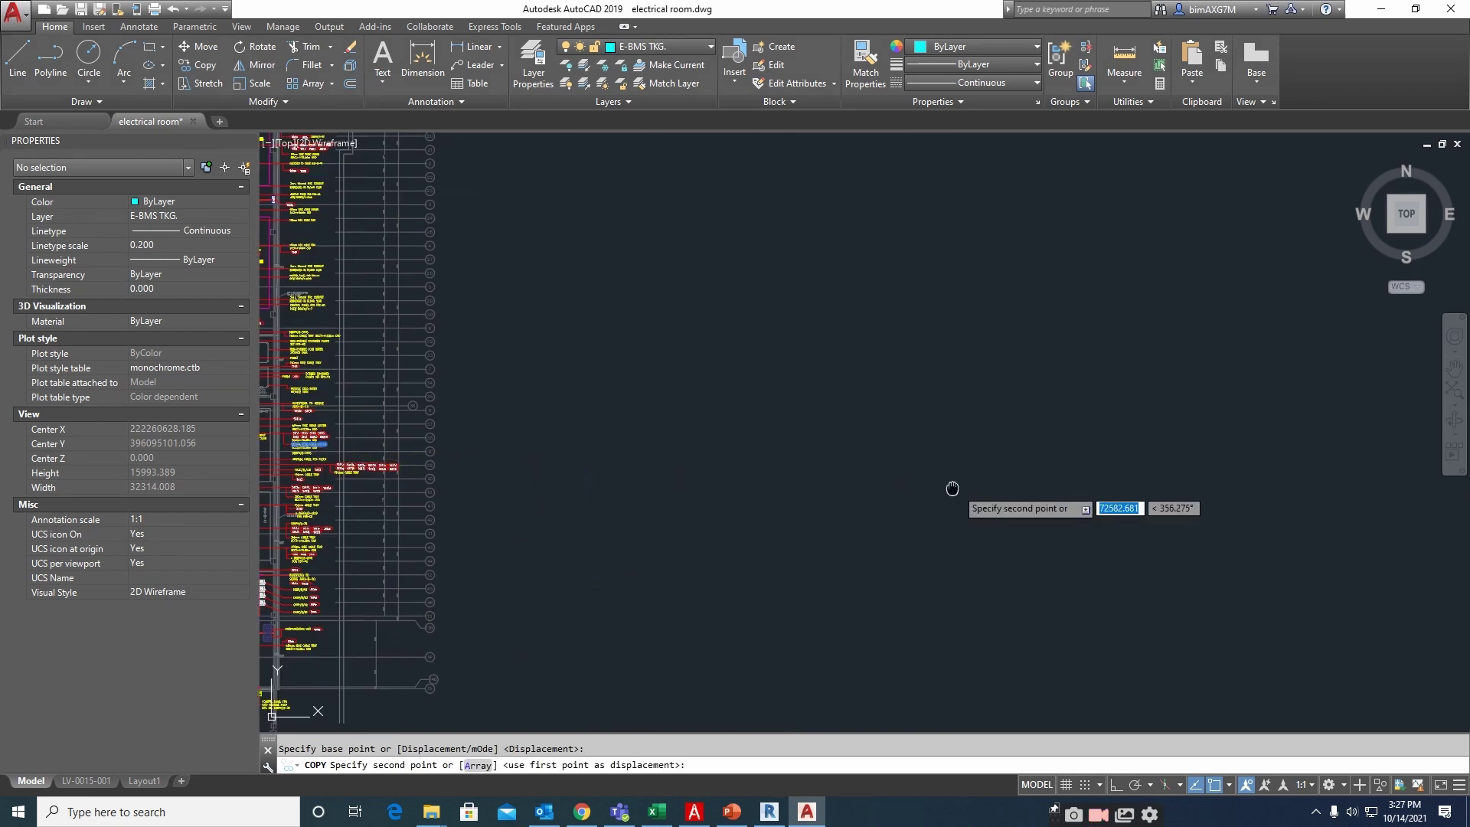
scroll(857, 475, "up", 6)
scroll(697, 372, "up", 3)
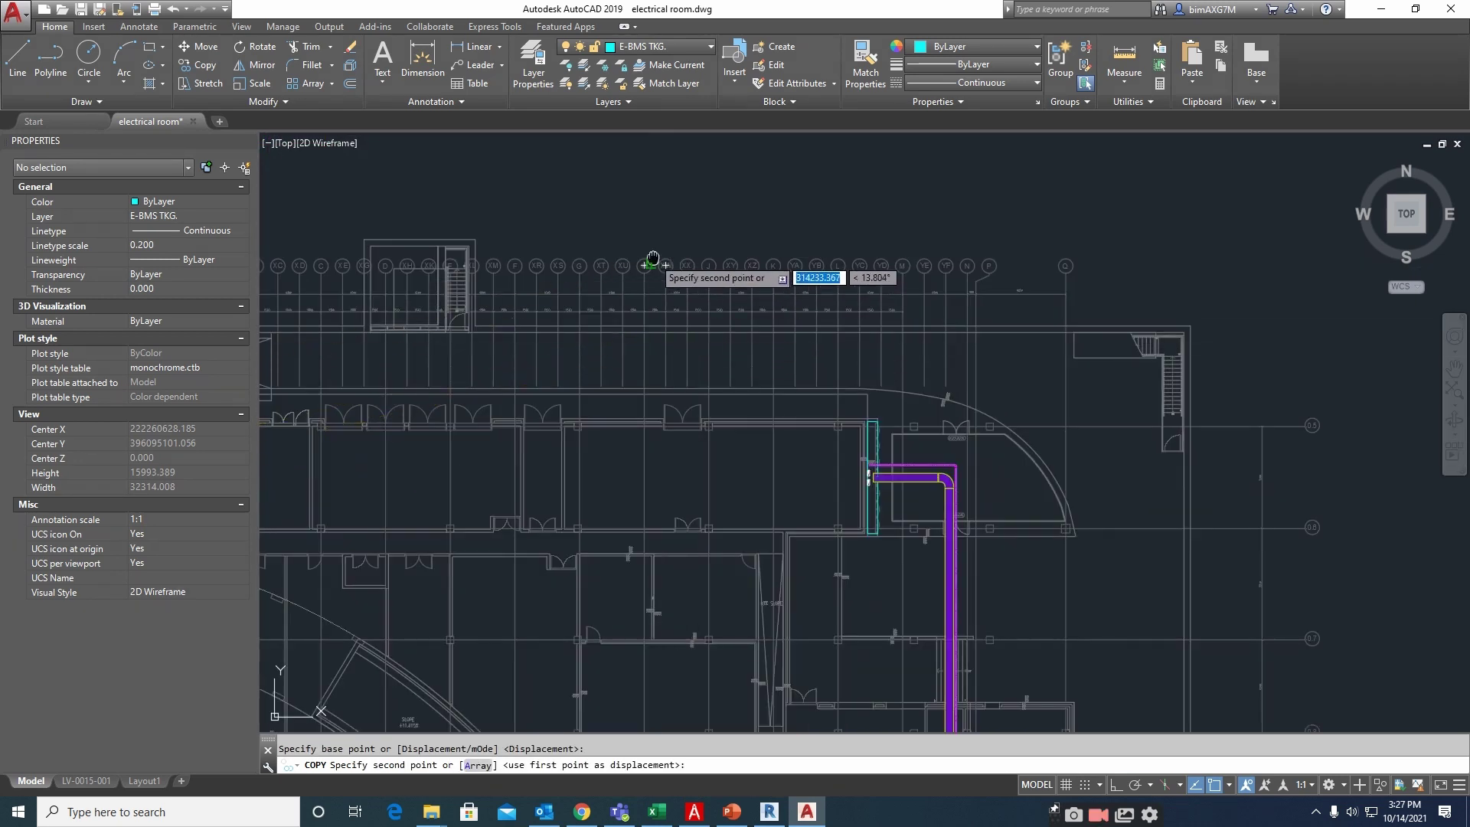
middle_click_drag(653, 263, 761, 426)
left_click(718, 330)
key("Escape")
Open the copied cable ladder label's text for editing and leave it without changes
scroll(725, 332, "up", 3)
double_click(732, 329)
double_click(733, 330)
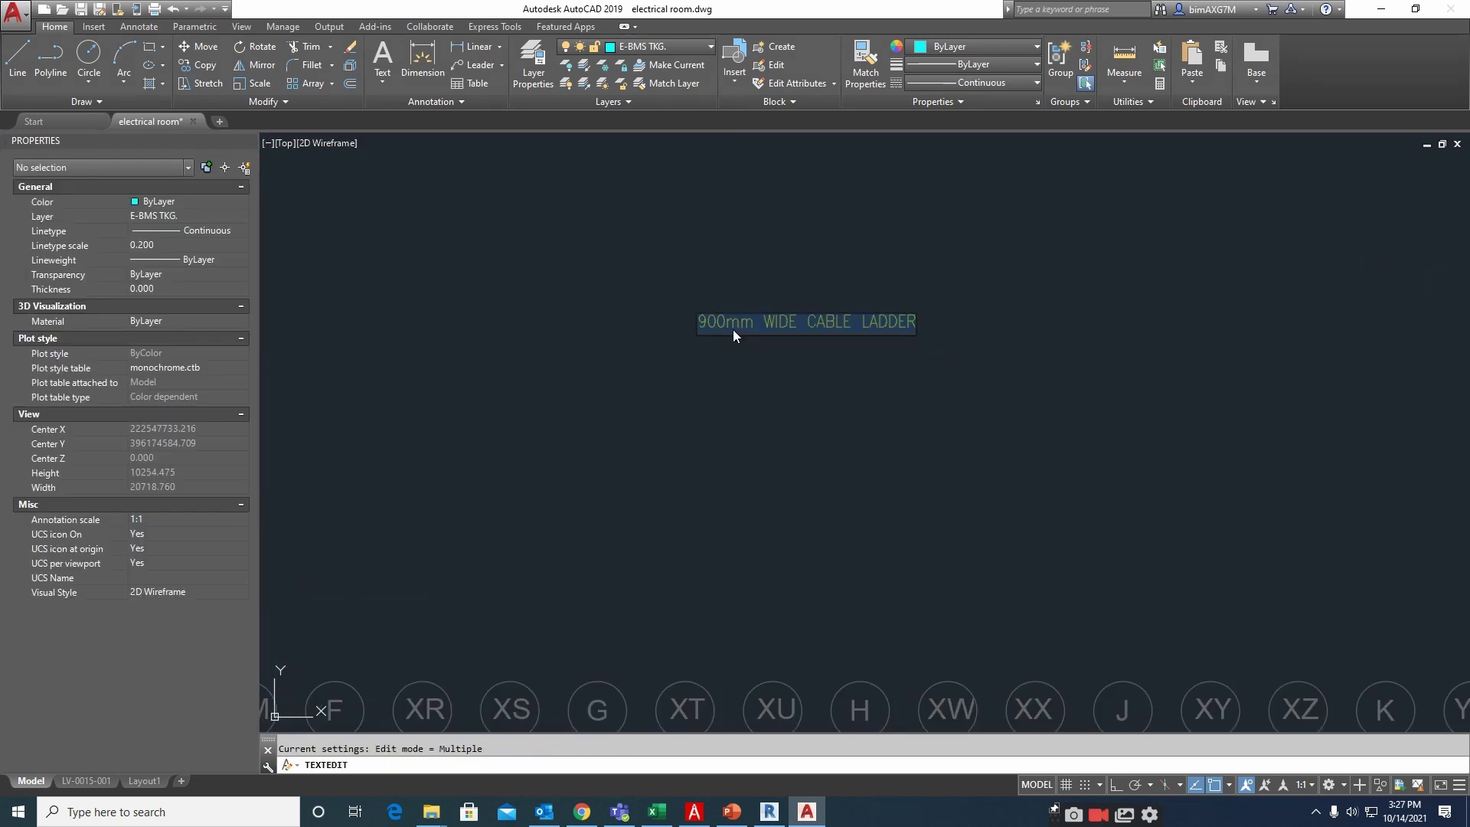
key("Escape")
key("Escape")
Erase the copied cable ladder label north of the floor plan
scroll(836, 387, "down", 3)
key("e")
key("space")
left_click(791, 334)
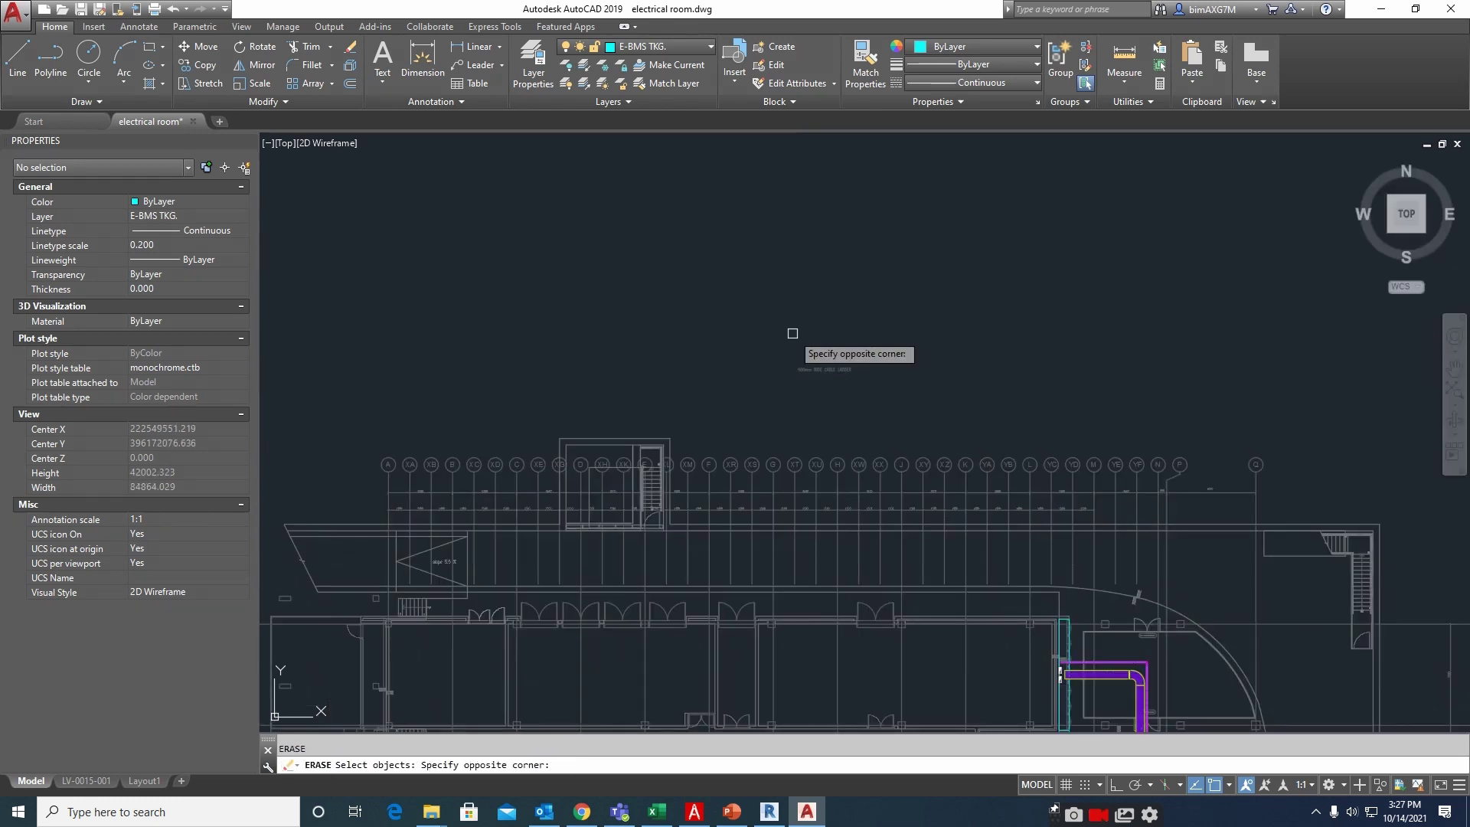
left_click(881, 398)
key("space")
Review the tray and trunking runs on the floor plan and the tray fittings in the library
scroll(971, 573, "down", 1)
middle_click_drag(971, 573, 883, 300)
middle_click_drag(942, 612, 858, 312)
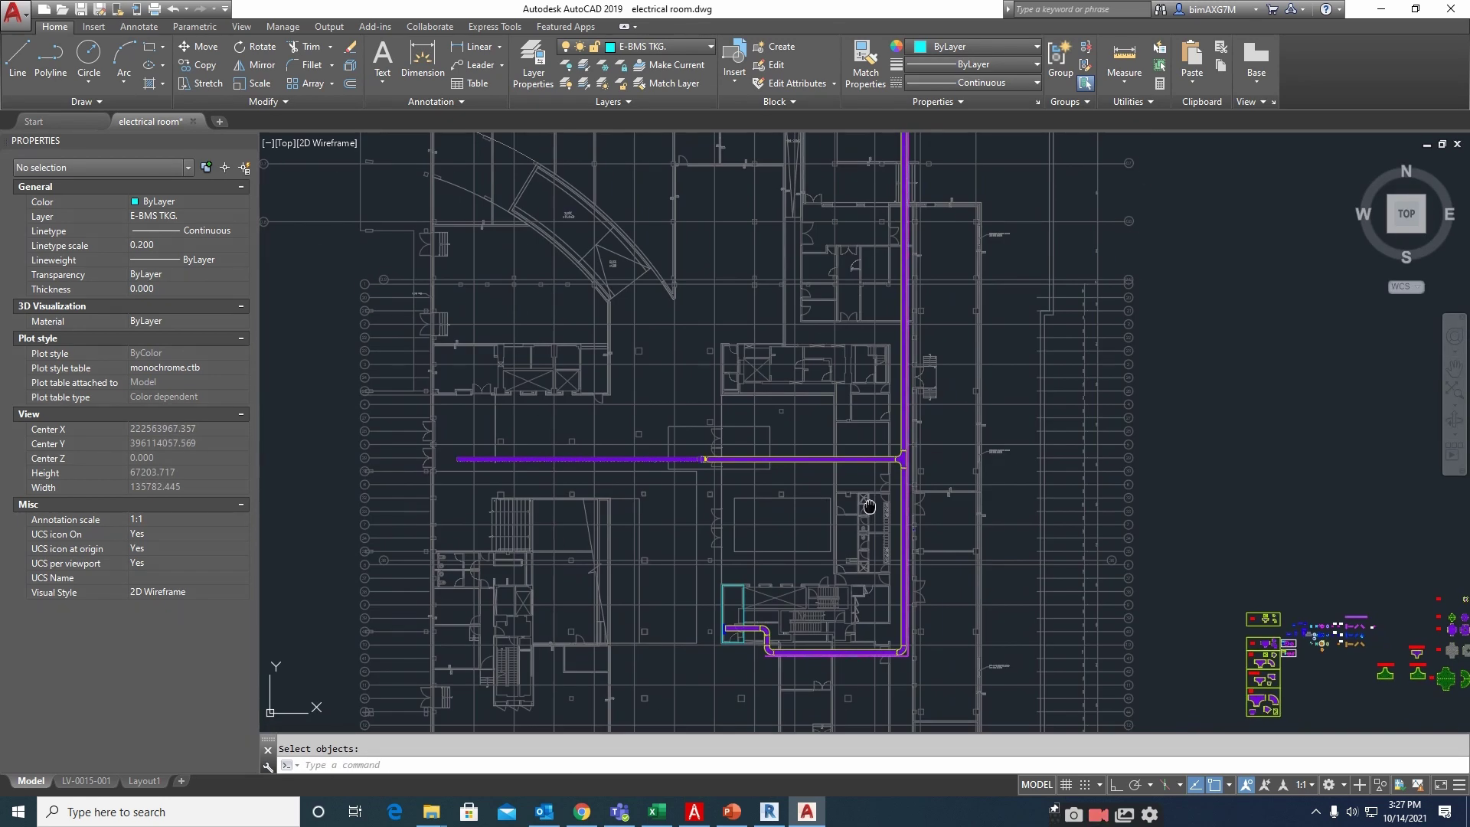
middle_click_drag(870, 507, 879, 518)
scroll(919, 497, "up", 4)
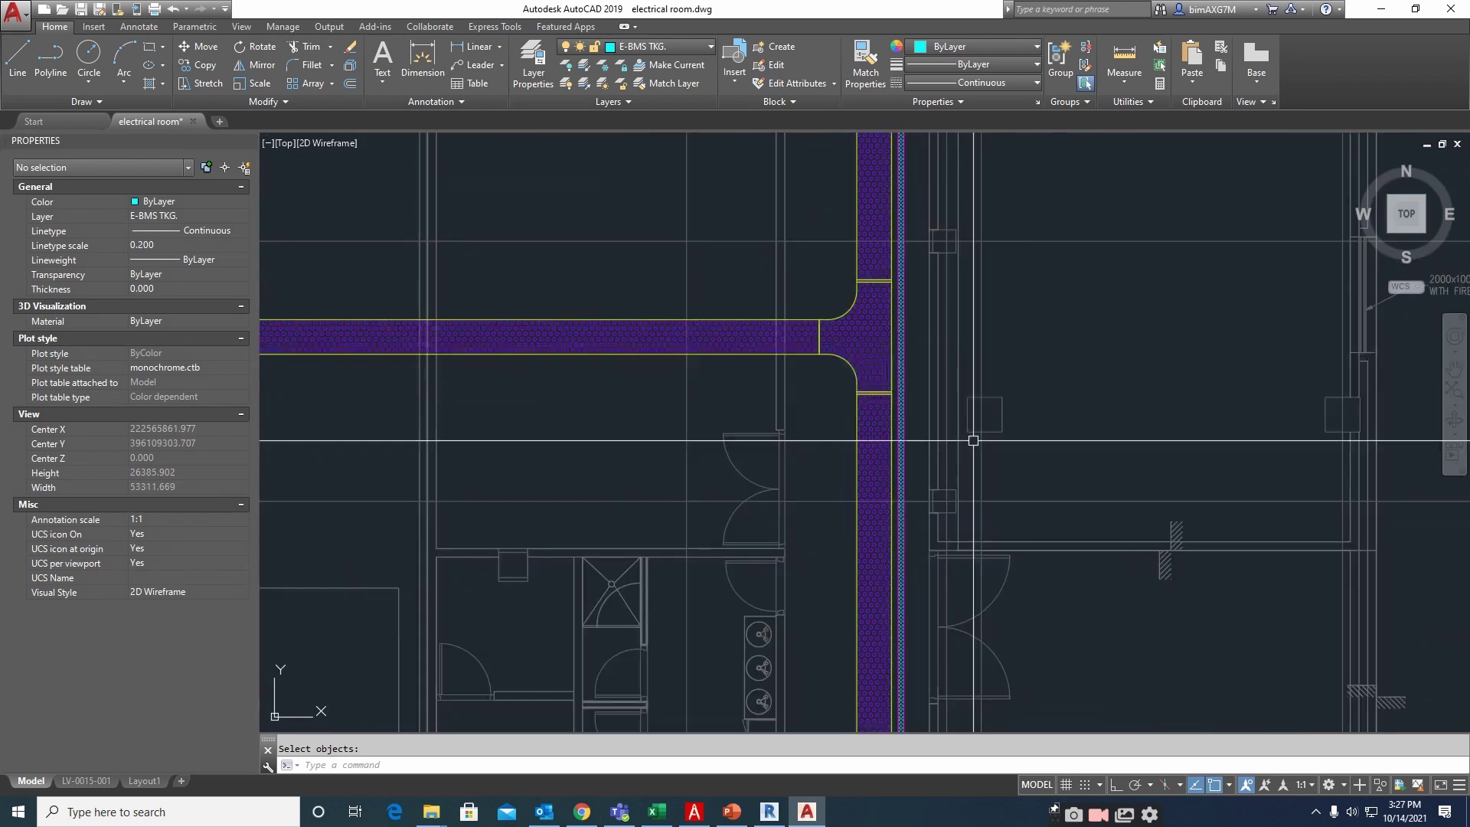
middle_click_drag(1002, 439, 803, 412)
scroll(804, 413, "down", 3)
mouse_move(1254, 644)
middle_mouse_down()
mouse_move(1146, 590)
mouse_move(1123, 535)
mouse_move(747, 460)
middle_mouse_up()
scroll(1050, 534, "up", 8)
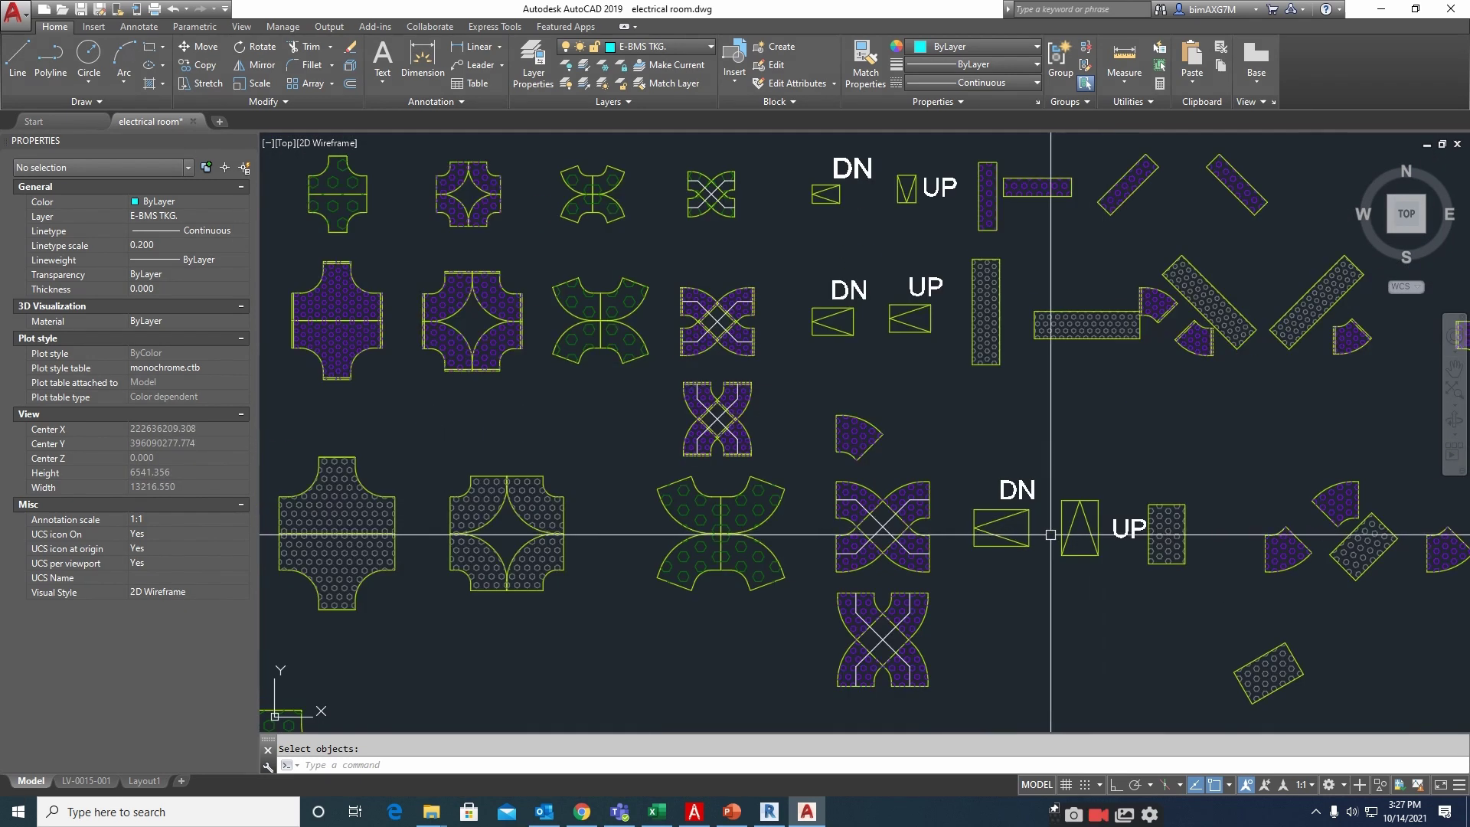
double_click(915, 547)
key("Escape")
scroll(993, 543, "down", 3)
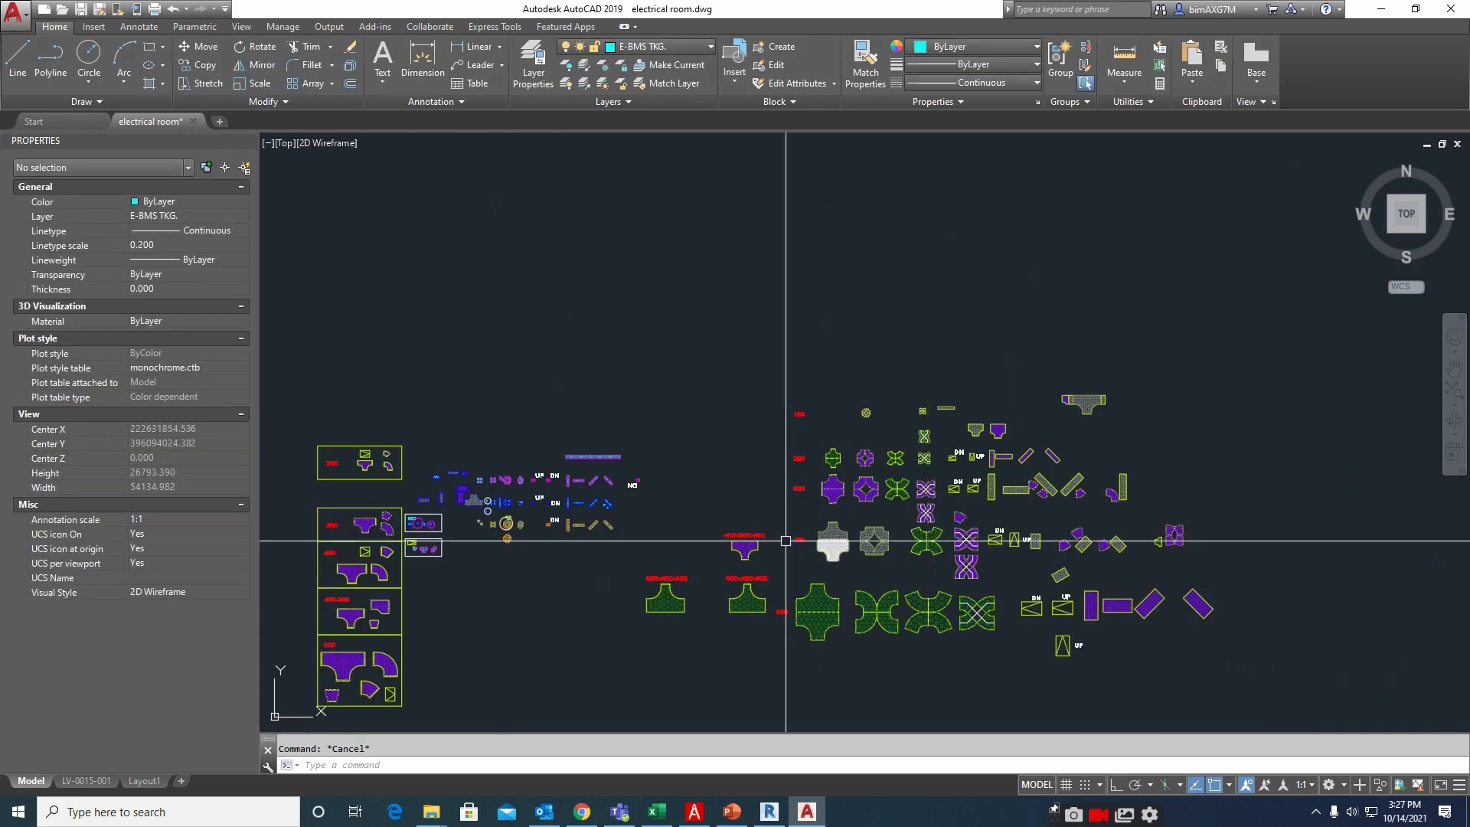
Stretch the two diagonal orange trunking pieces in the library, one to the southwest and the other to the southeast
scroll(578, 515, "up", 3)
left_click(628, 552)
middle_click_drag(620, 576, 772, 491)
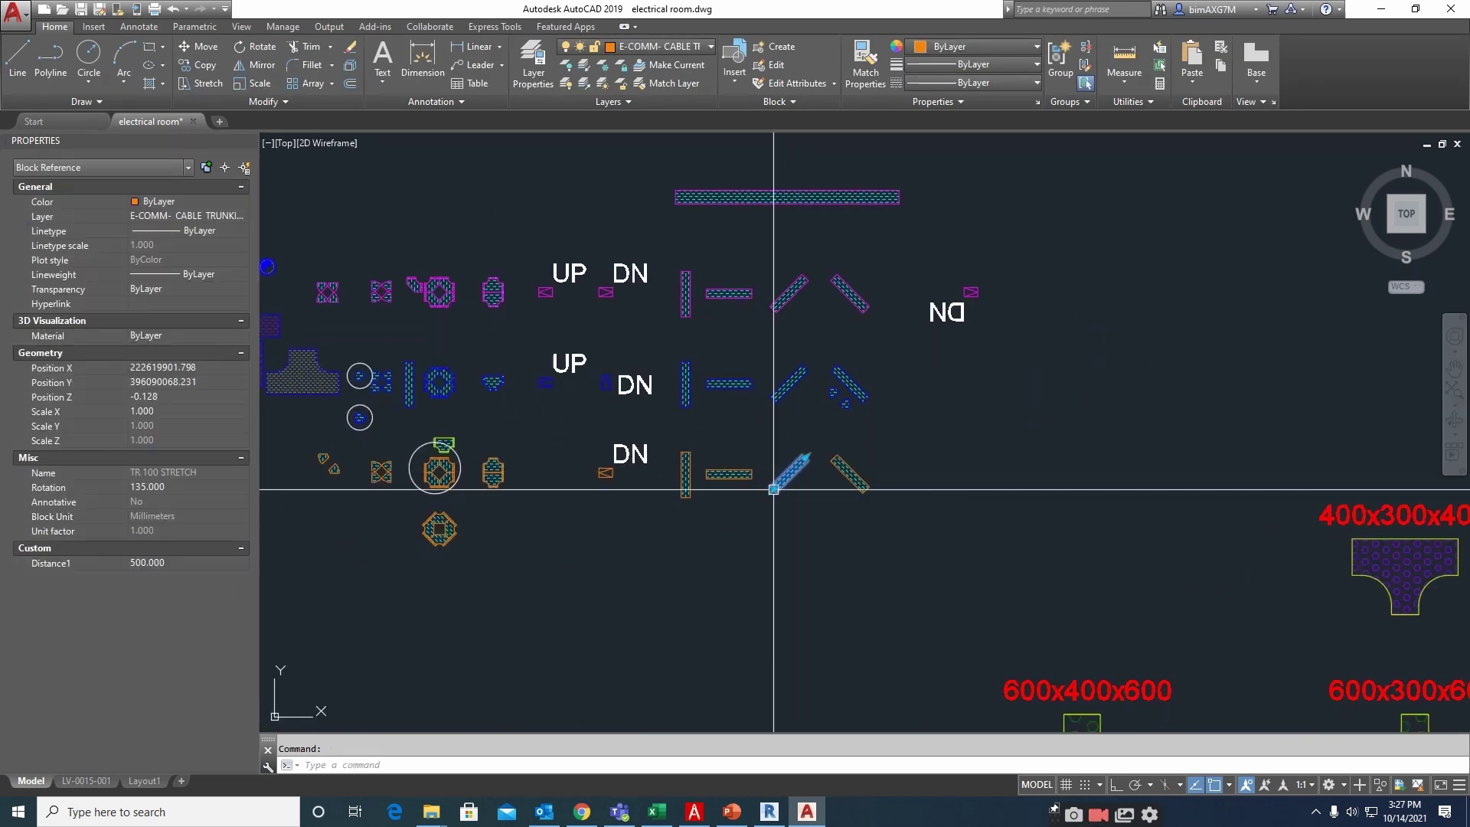
left_click(774, 490)
left_click(499, 678)
left_click(860, 475)
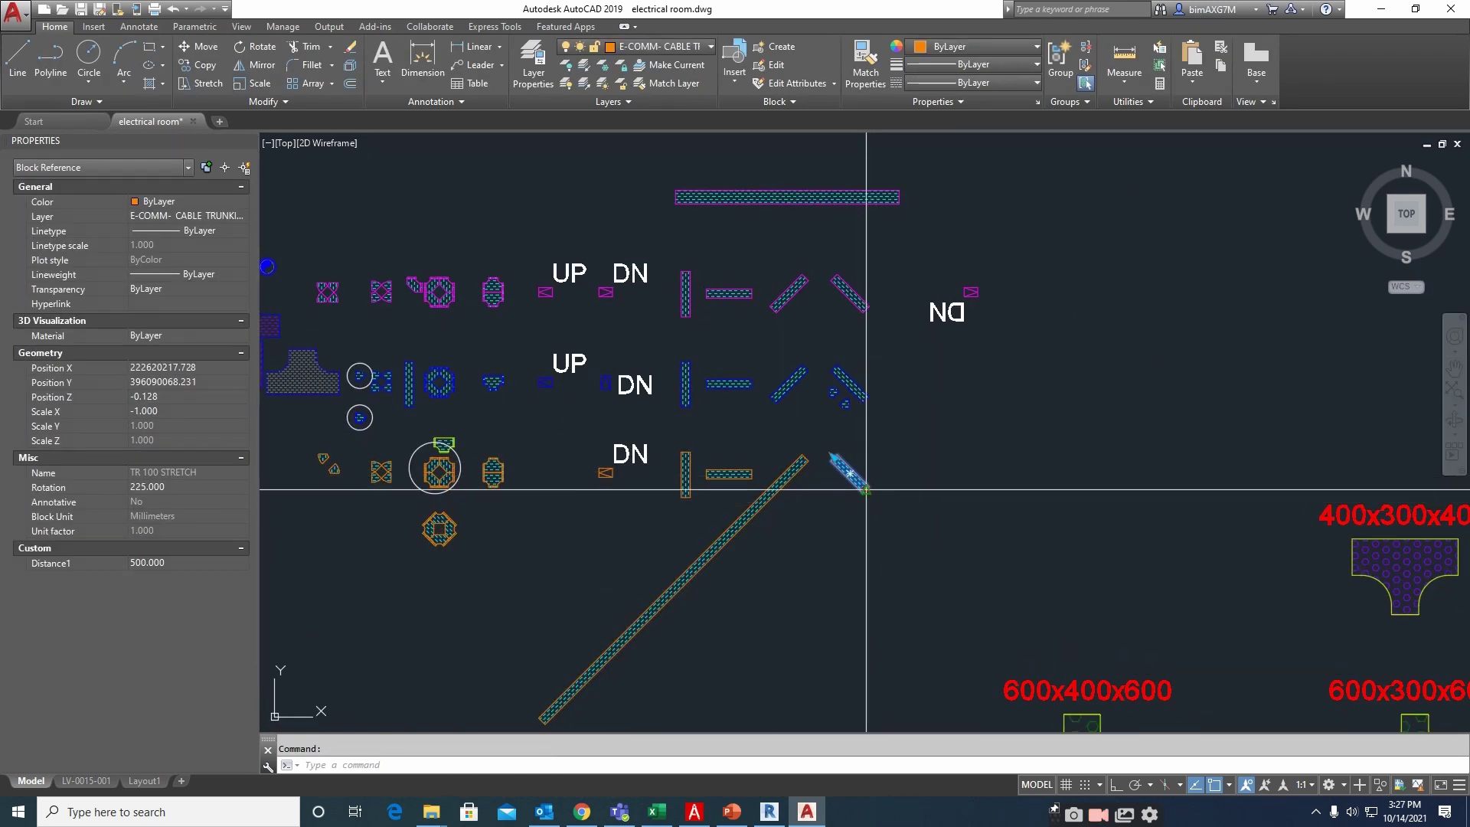
left_click(1037, 663)
key("Escape")
Stretch the southeast arm of the lowest elbow in the orange octagonal fitting group to about 657 mm
middle_click_drag(746, 575, 1026, 445)
scroll(748, 407, "up", 1)
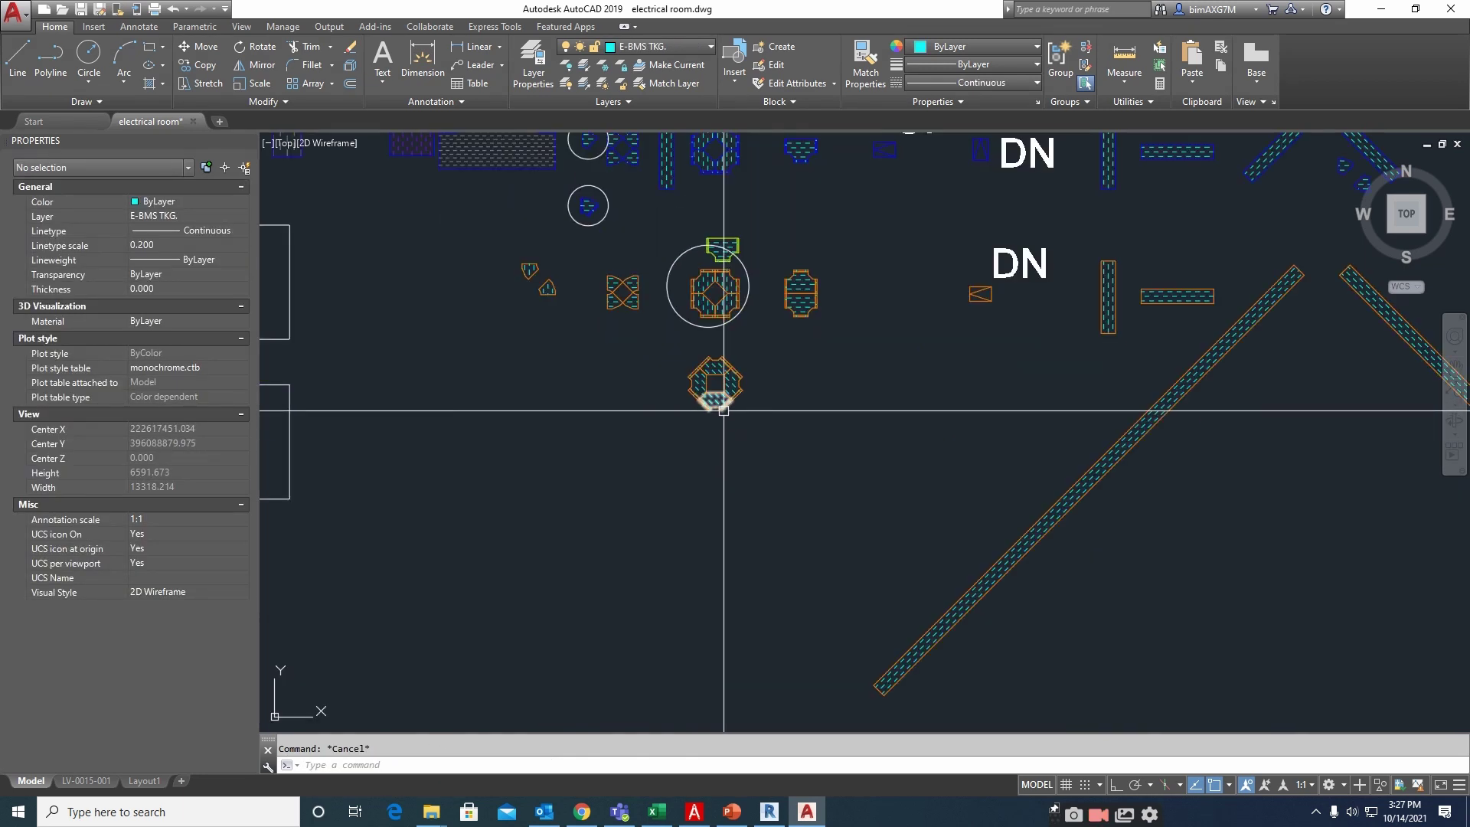
left_click(724, 411)
scroll(732, 413, "up", 3)
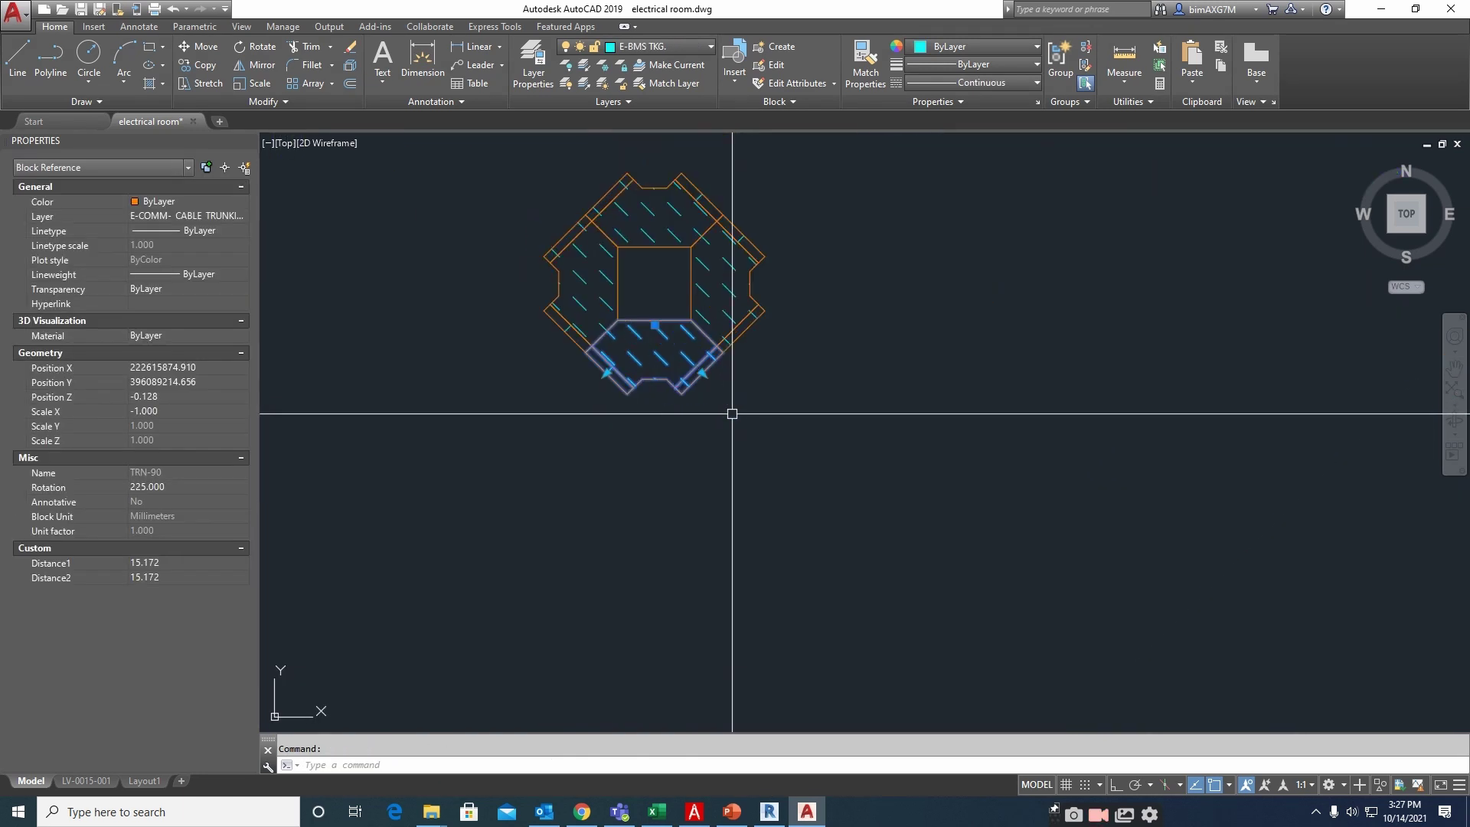
left_click(1004, 607)
key("Escape")
Copy the orange octagonal elbow group with its stretched arm from the library to open space on the floor plan
scroll(968, 529, "down", 3)
left_click(929, 355)
left_click(674, 479)
left_click(865, 329)
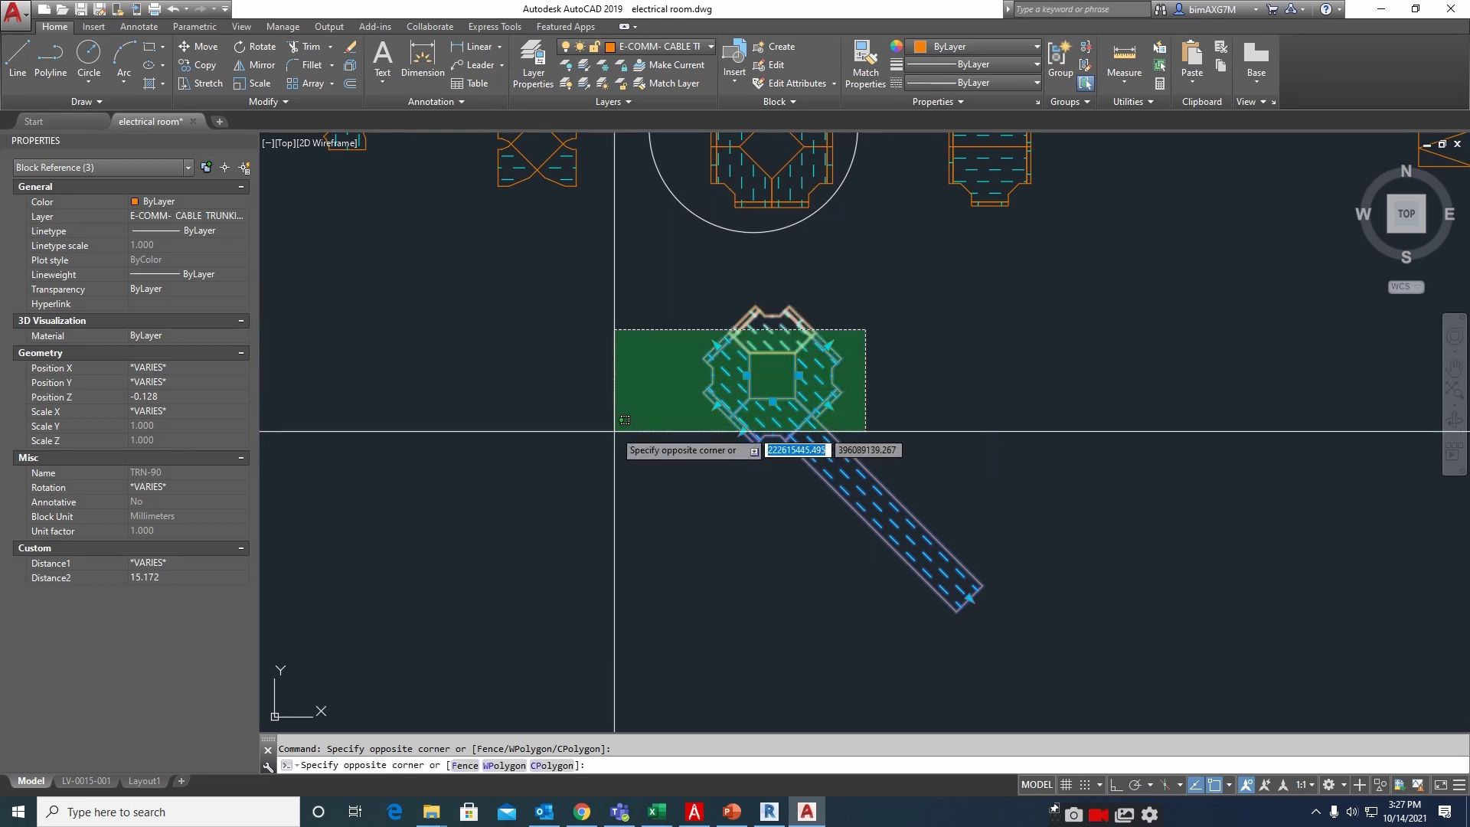
left_click(615, 431)
type("co")
key("space")
left_click(775, 406)
scroll(1165, 567, "down", 8)
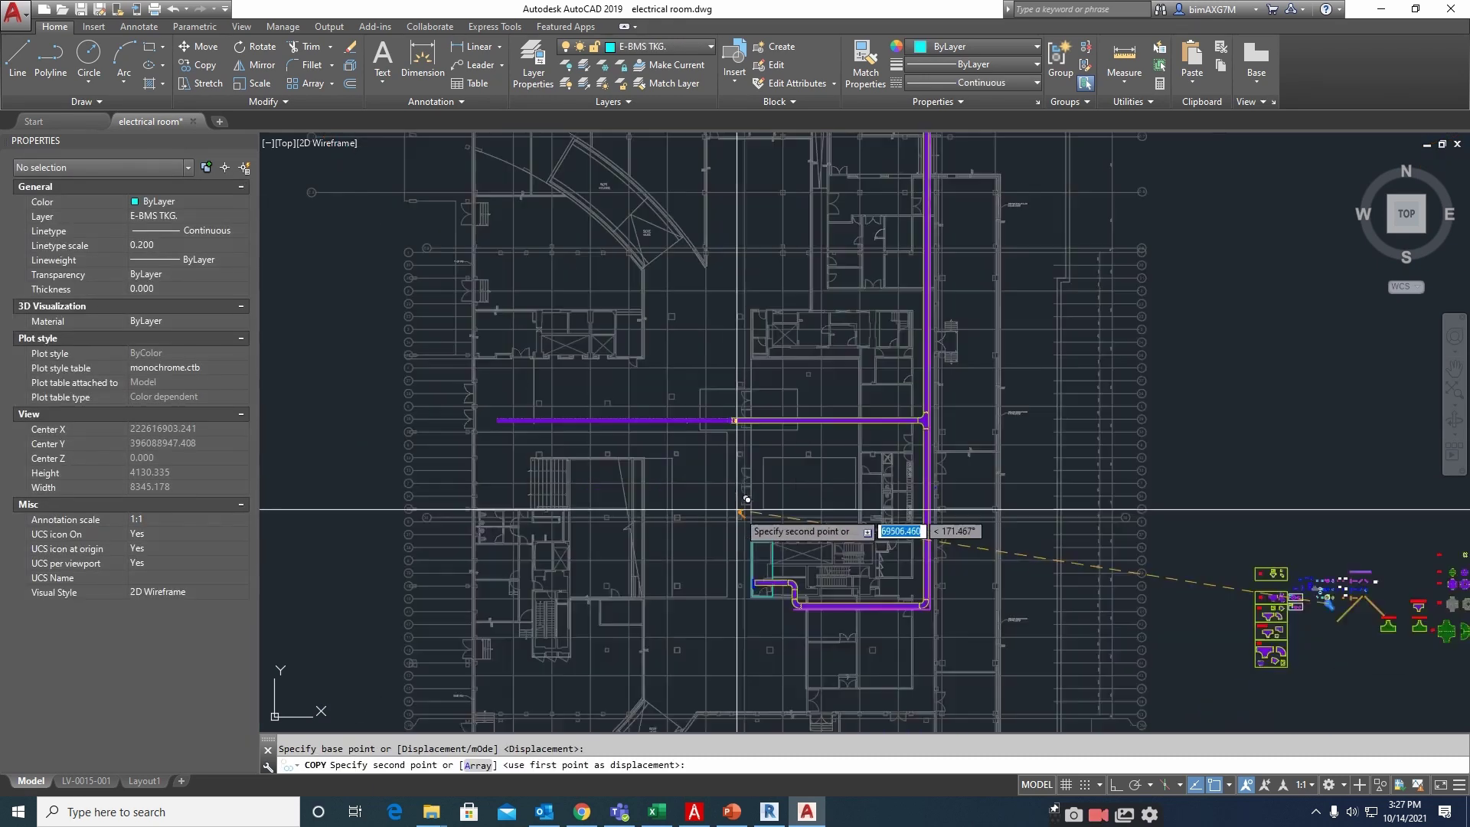
scroll(736, 502, "up", 6)
middle_click_drag(725, 463, 732, 728)
middle_click_drag(725, 439, 741, 604)
scroll(647, 253, "up", 4)
left_click(682, 291)
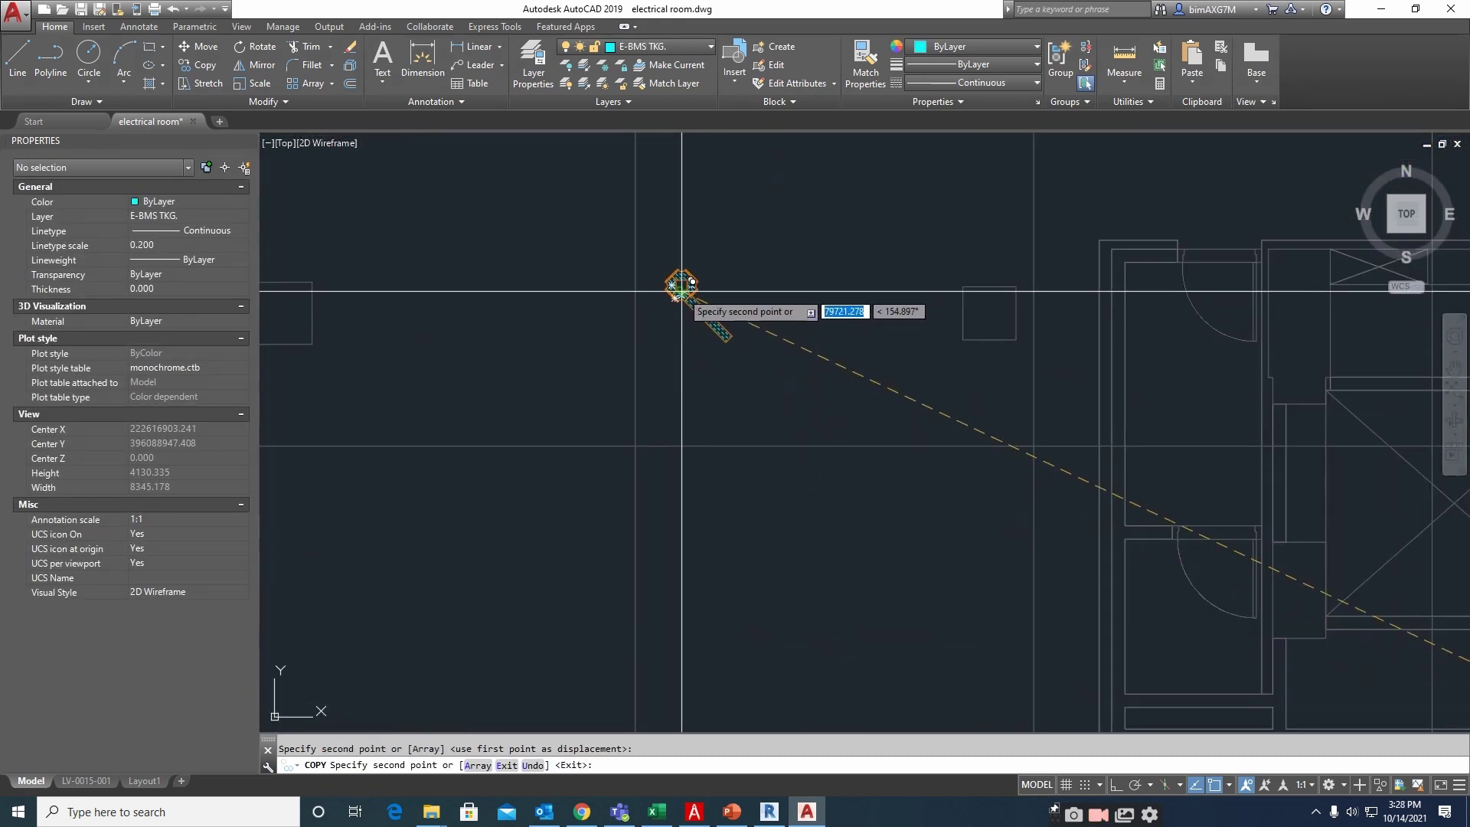
key("Escape")
Draw a horizontal reference polyline just below the copied octagonal elbow group, crossing its diagonal arm
scroll(682, 291, "up", 4)
middle_click_drag(681, 344, 692, 432)
type("pl")
key("Return")
left_click(469, 458)
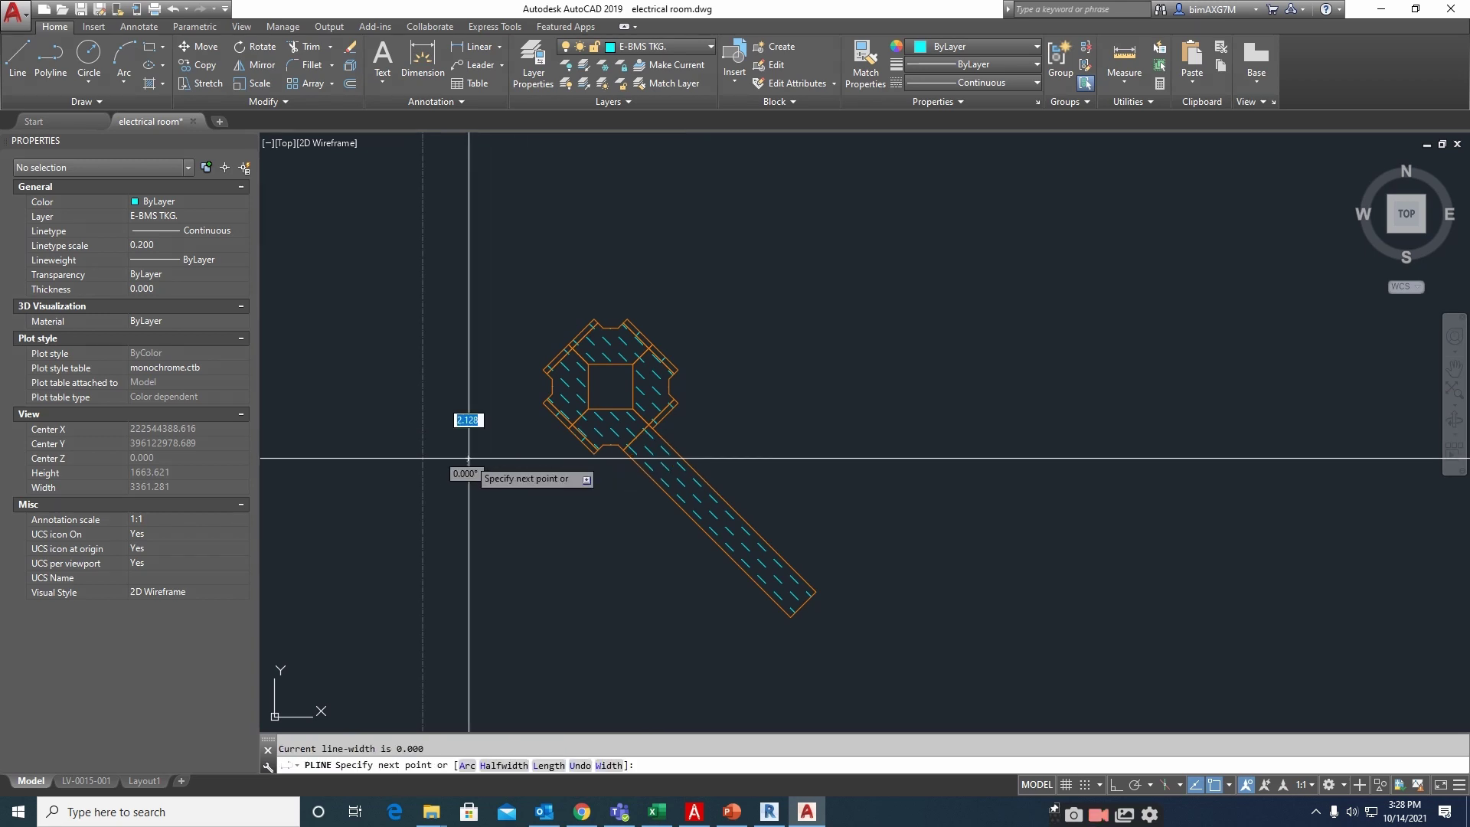
left_click(1059, 497)
key("Escape")
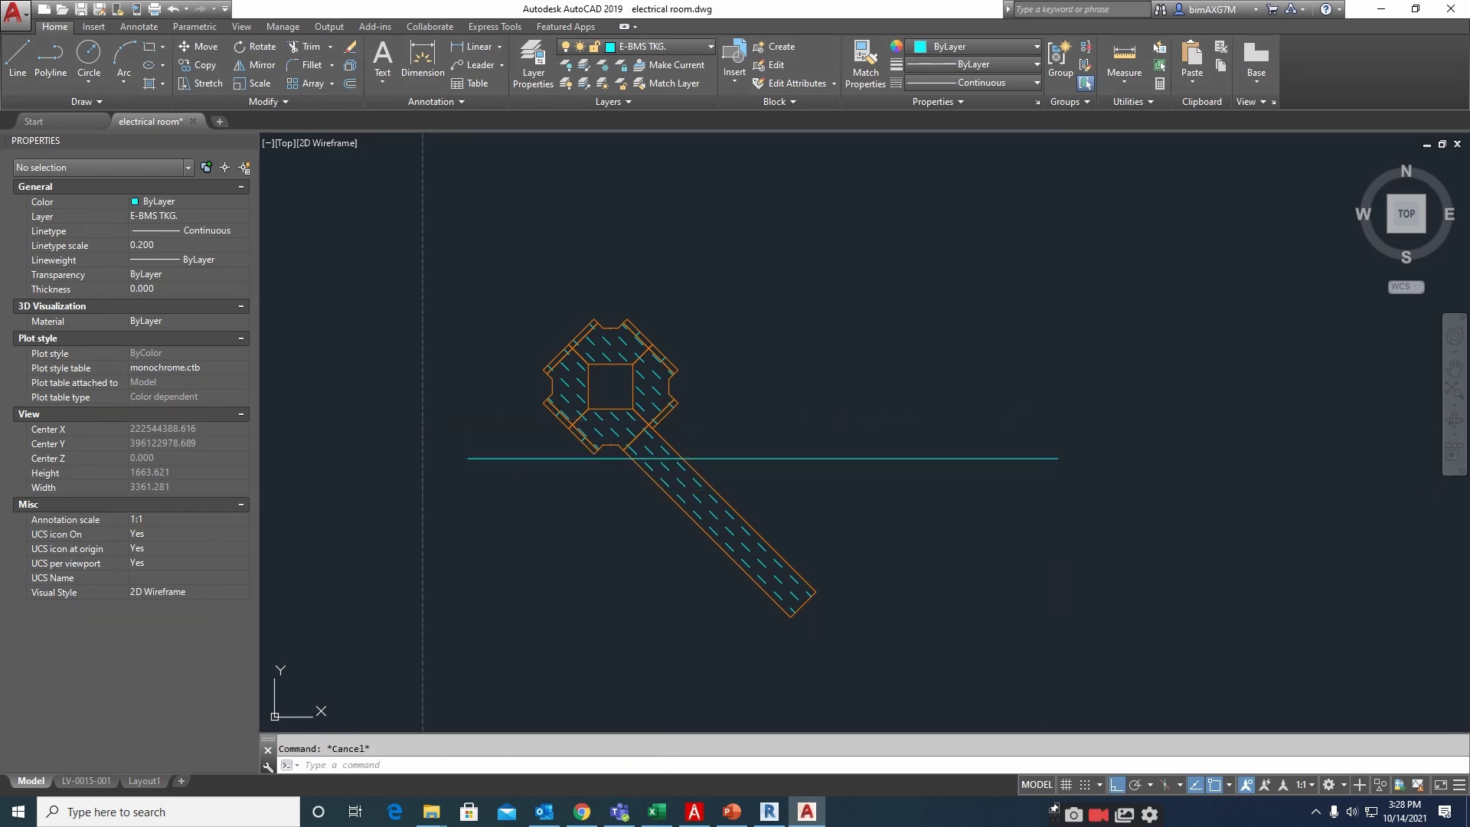
Align the copied elbow group to the horizontal reference line so its long arm runs east, and erase the line
left_click_drag(507, 263, 987, 647)
key("Return")
scroll(574, 467, "up", 2)
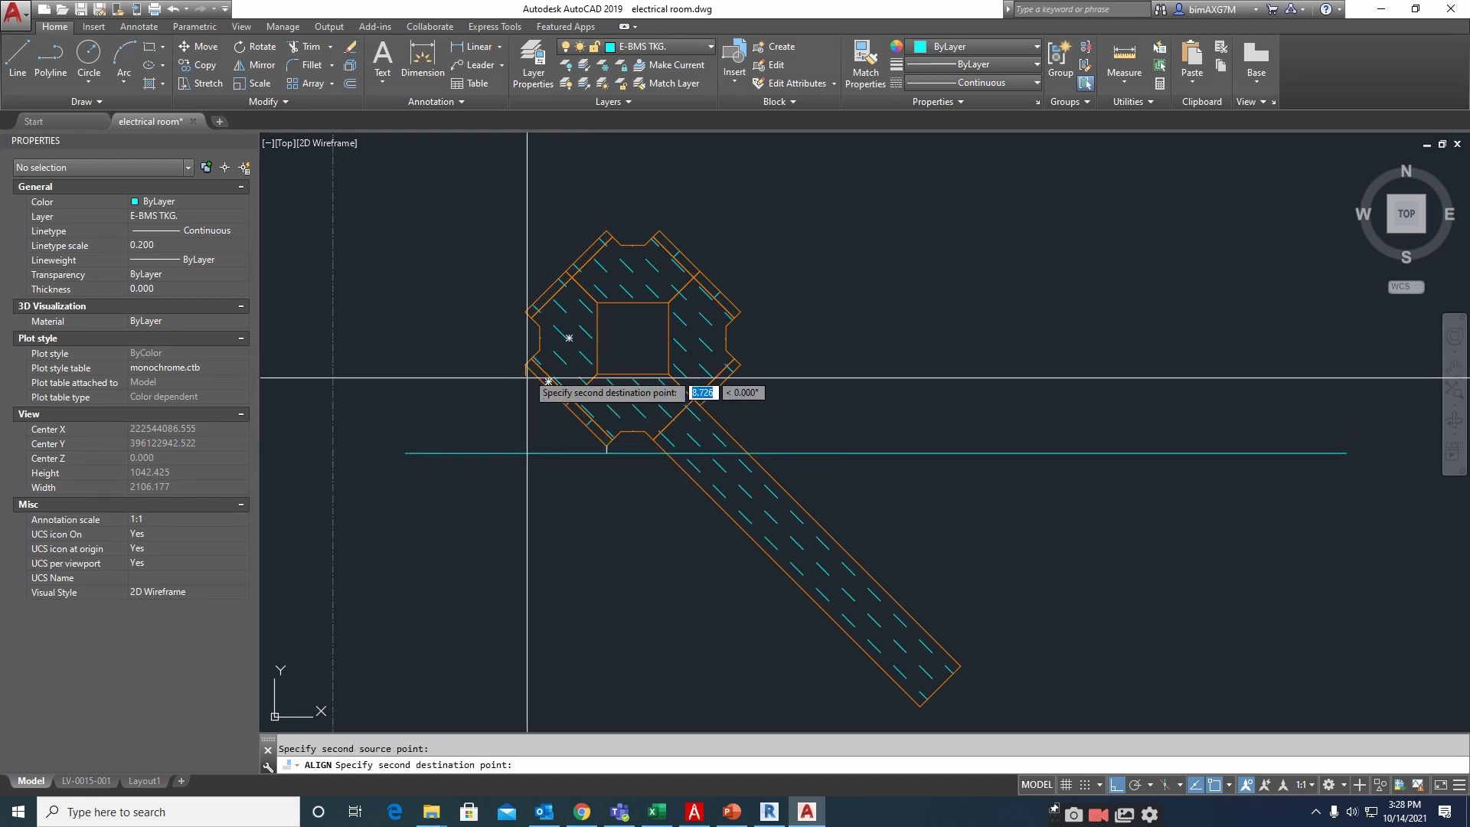
key("Return")
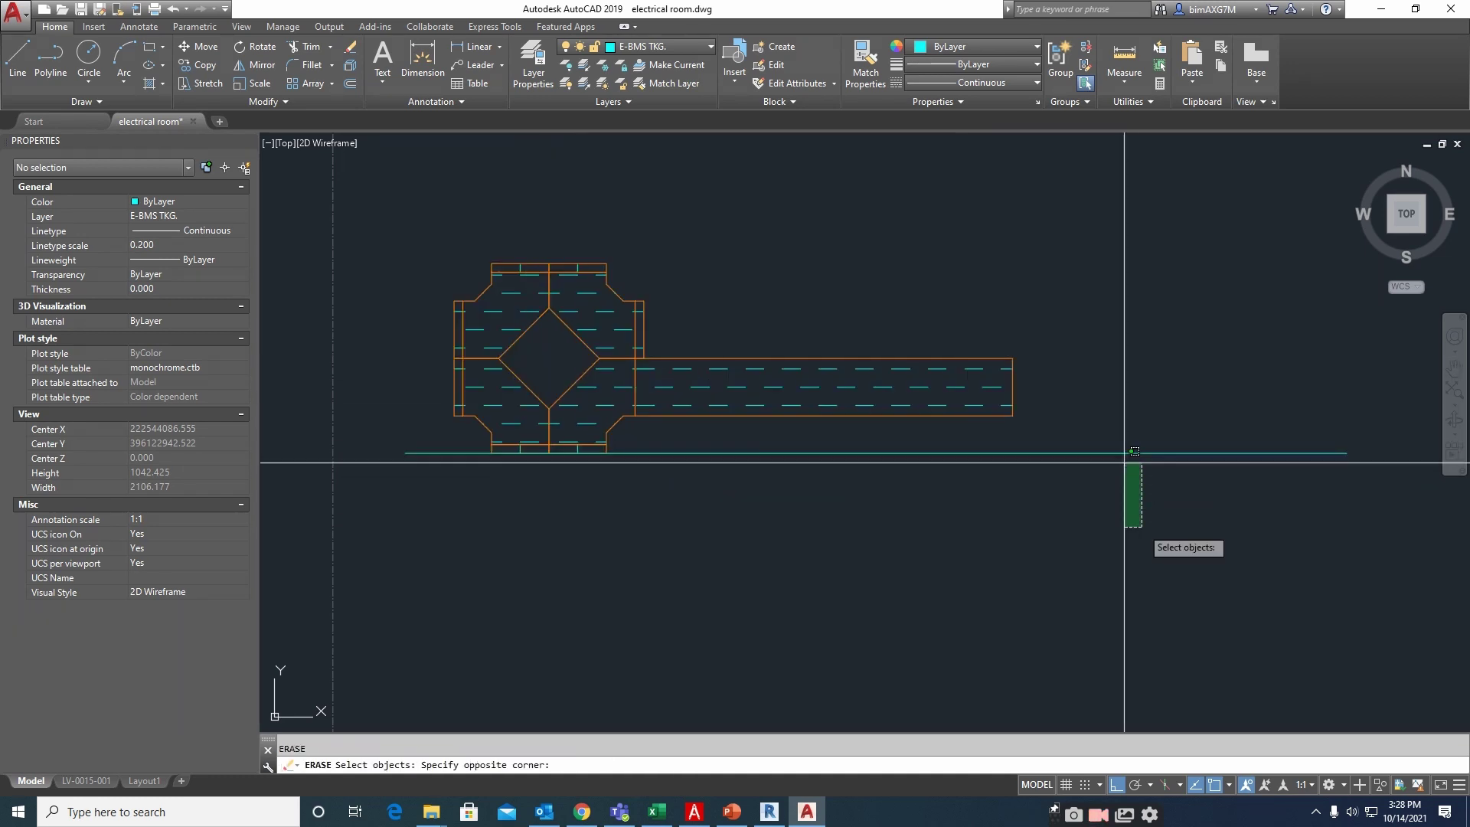
left_click(1094, 345)
key("Return")
Stretch the southeast elbow's east arm farther east and extend its south arm downward
left_click(995, 444)
left_click(899, 391)
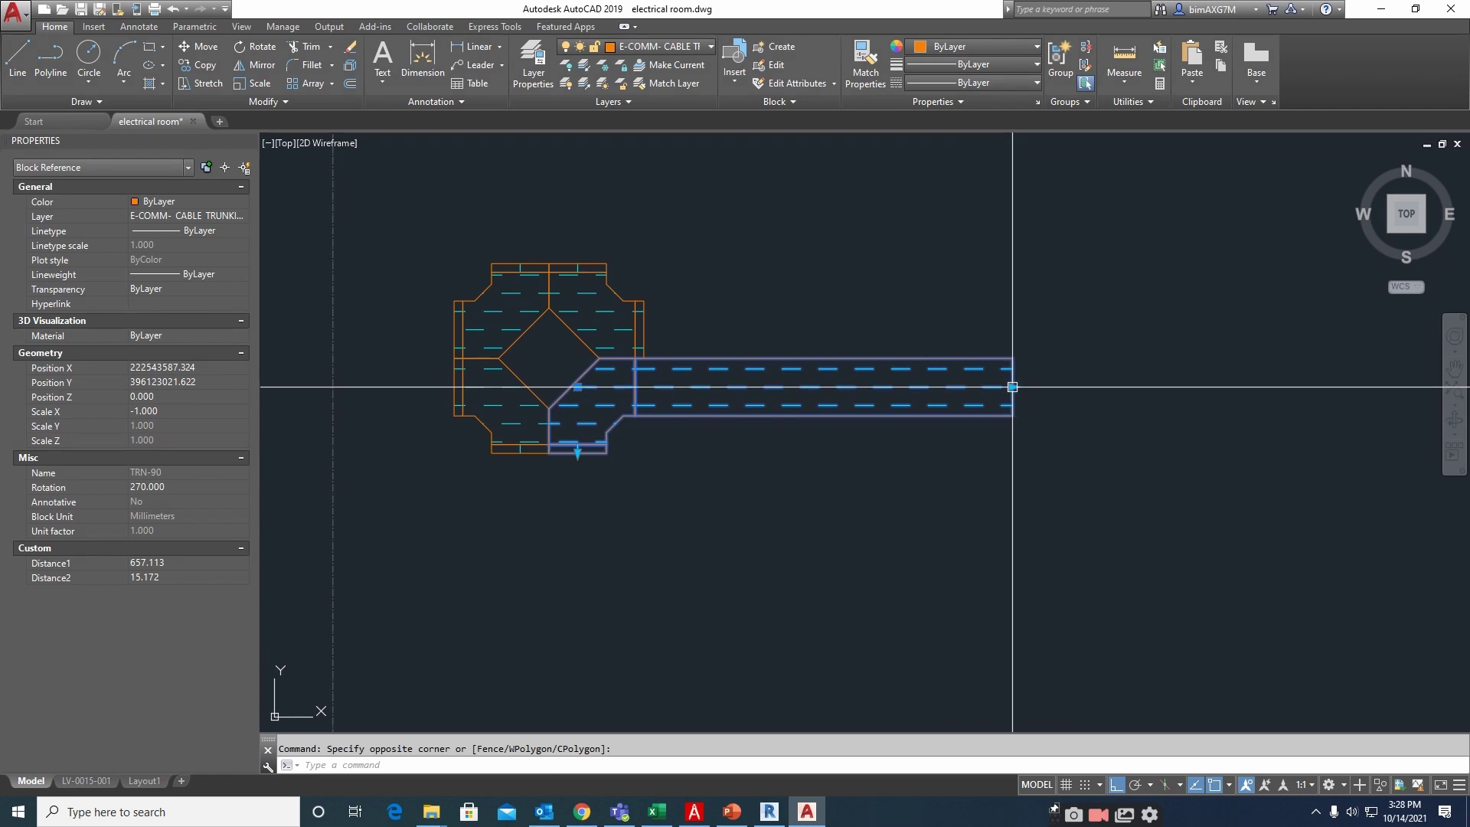
key("Escape")
scroll(945, 421, "down", 4)
scroll(934, 420, "up", 4)
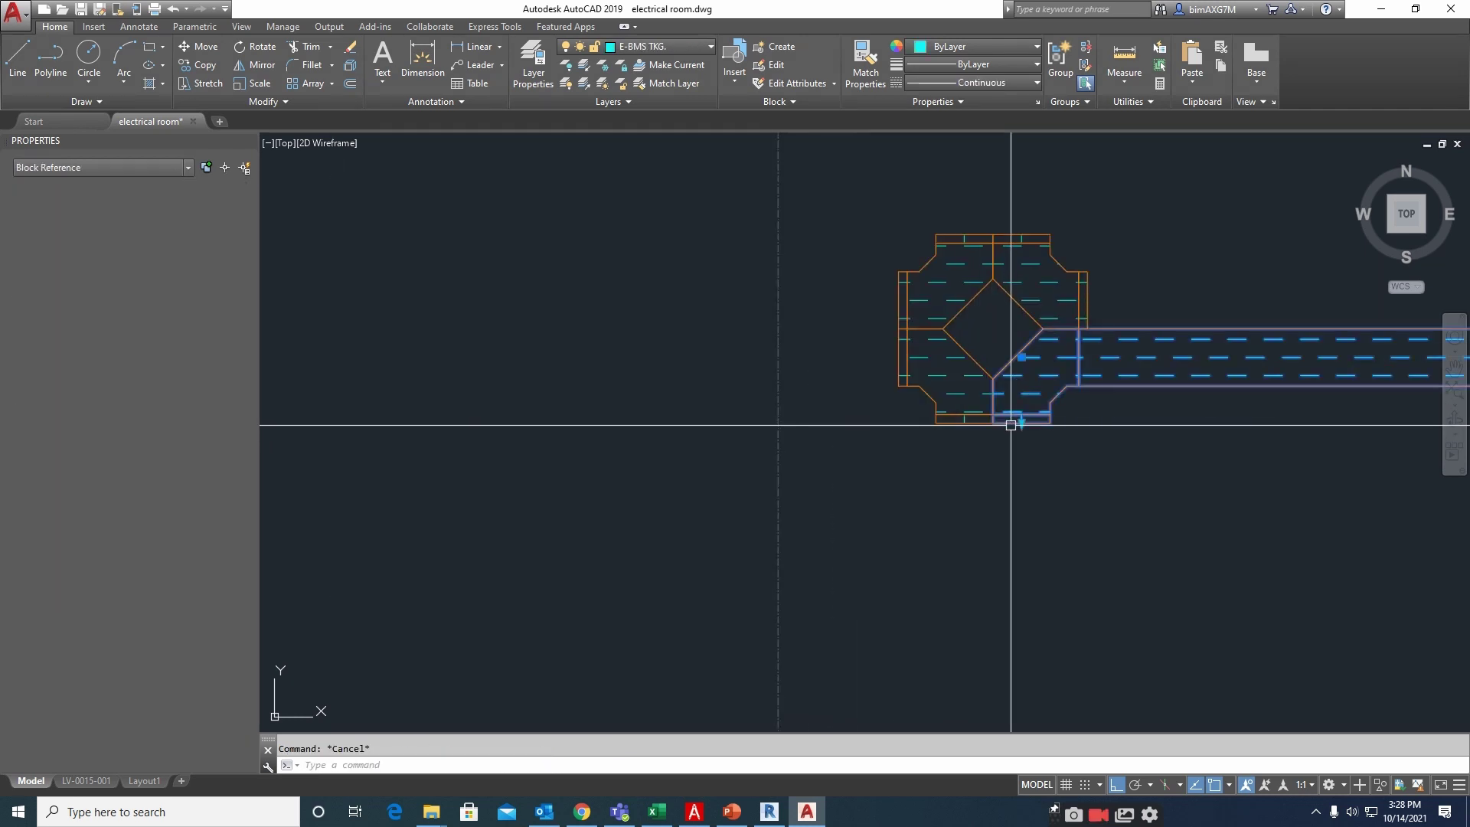
middle_click_drag(1011, 425, 794, 358)
left_click(778, 321)
scroll(782, 365, "down", 4)
middle_click_drag(811, 607, 789, 452)
left_click(810, 559)
key("Escape")
Stretch the northeast elbow's north arm to about 591 mm and its east arm level with the parallel arm below
middle_click_drag(788, 217, 773, 449)
scroll(754, 386, "up", 5)
left_click(729, 481)
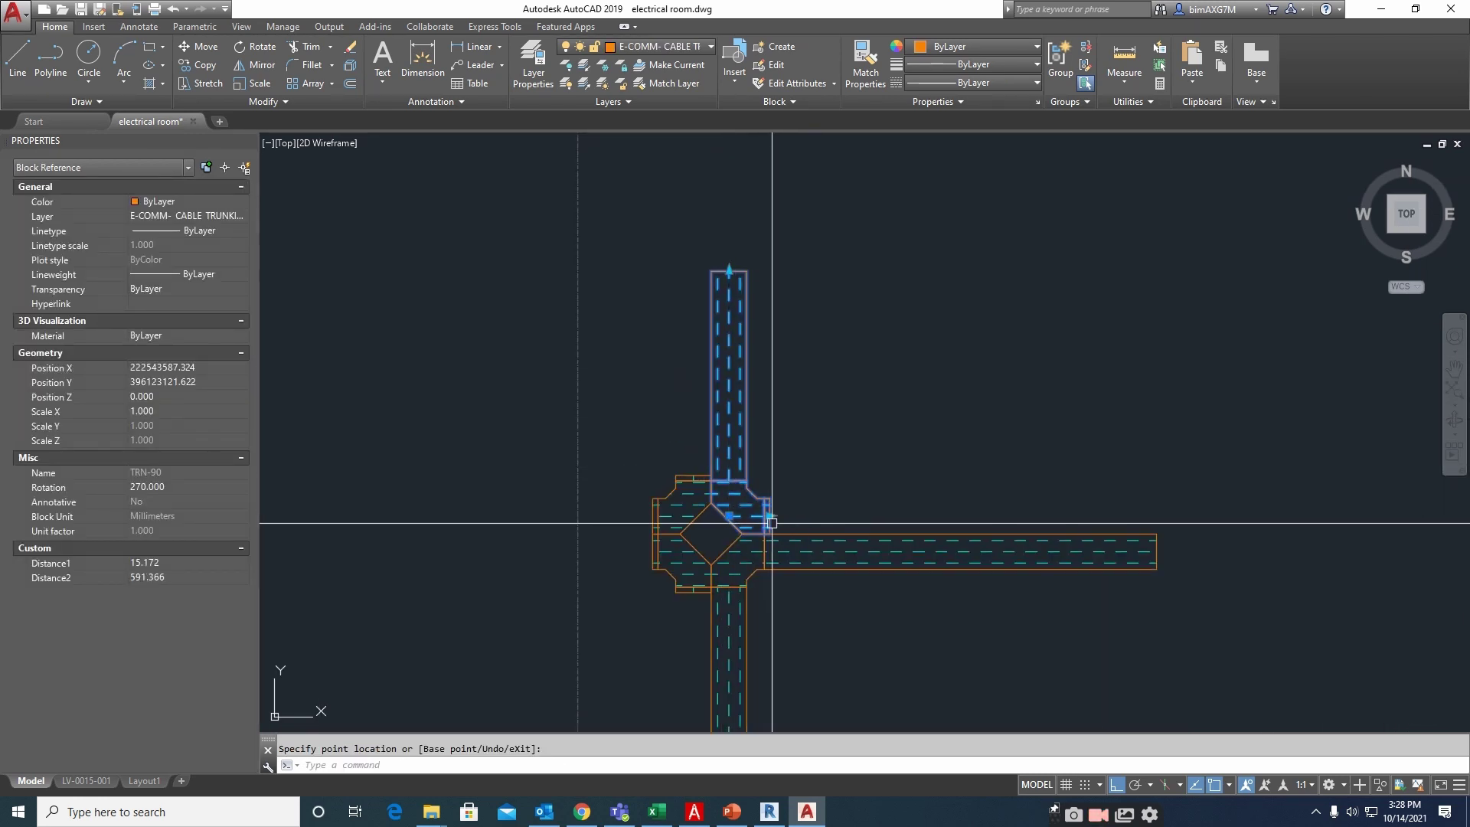
left_click(1155, 504)
key("Escape")
Stretch the southwest elbow's south arm downward alongside the neighbouring vertical trunking arm
middle_click_drag(758, 518, 899, 347)
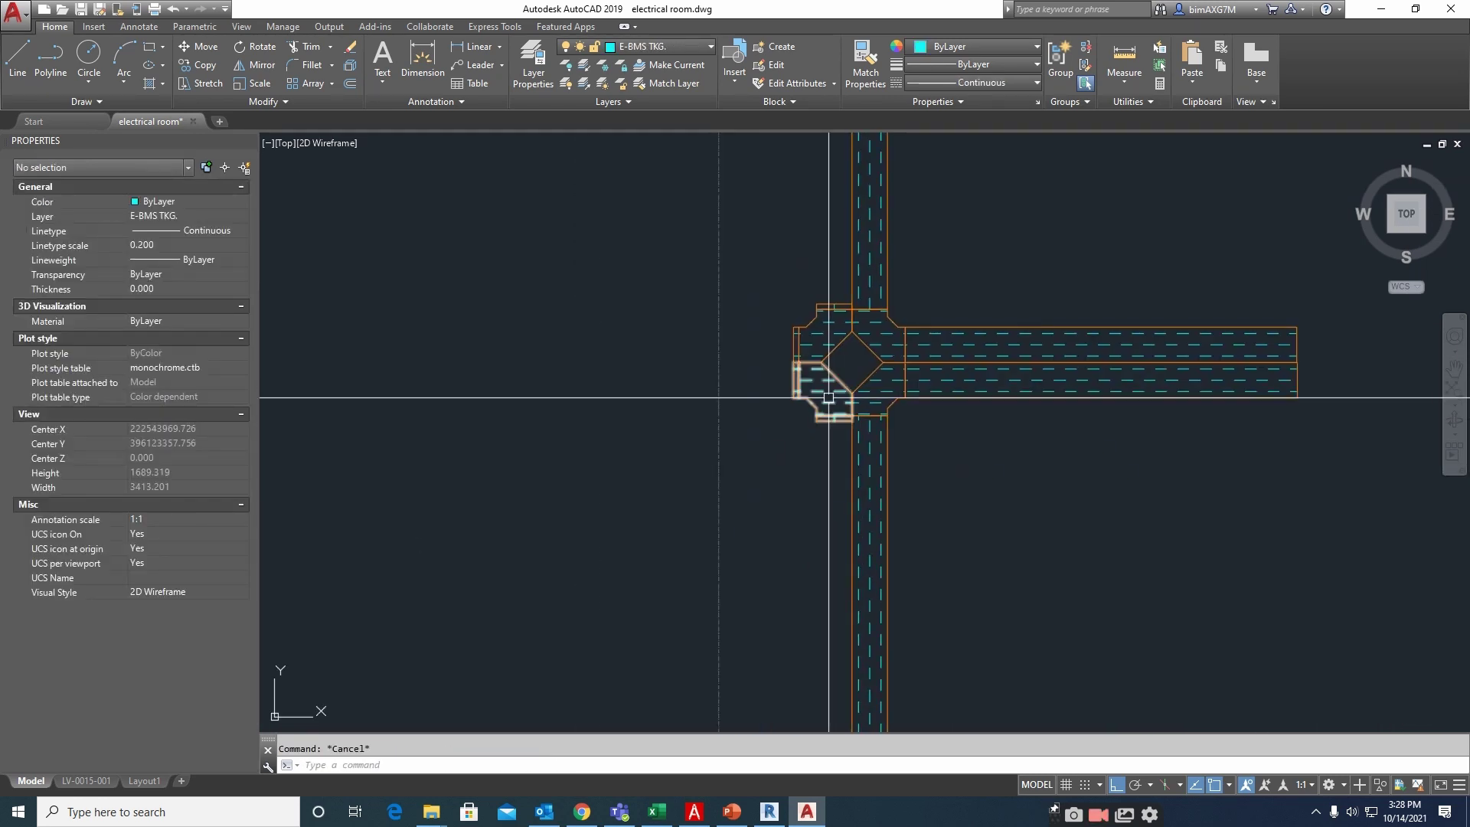
left_click(817, 405)
left_click(835, 420)
scroll(825, 517, "down", 3)
middle_click_drag(824, 525, 819, 375)
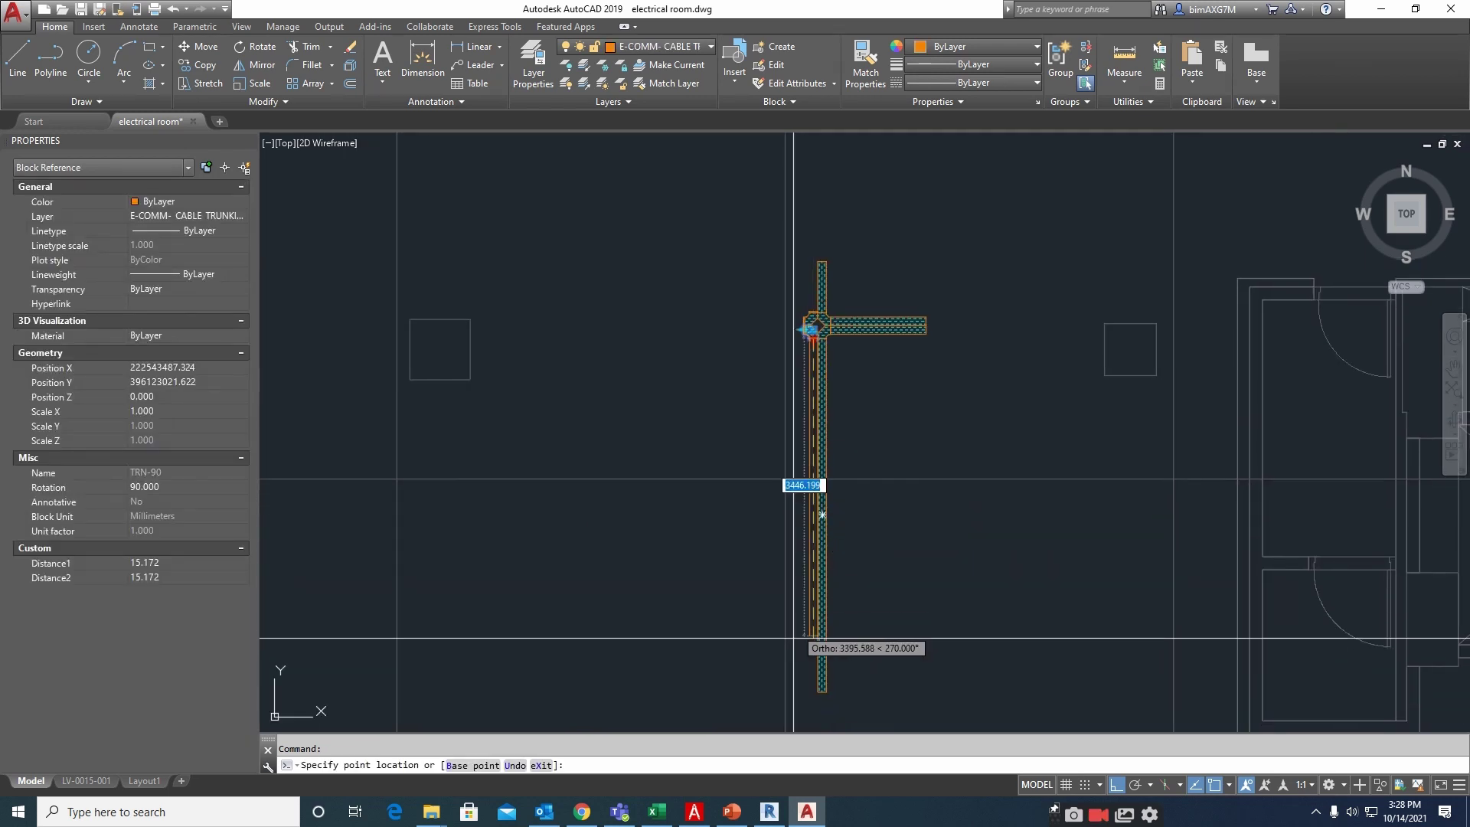
scroll(810, 660, "up", 2)
left_click(814, 699)
key("Escape")
middle_click_drag(812, 184, 817, 450)
middle_click_drag(824, 136, 811, 490)
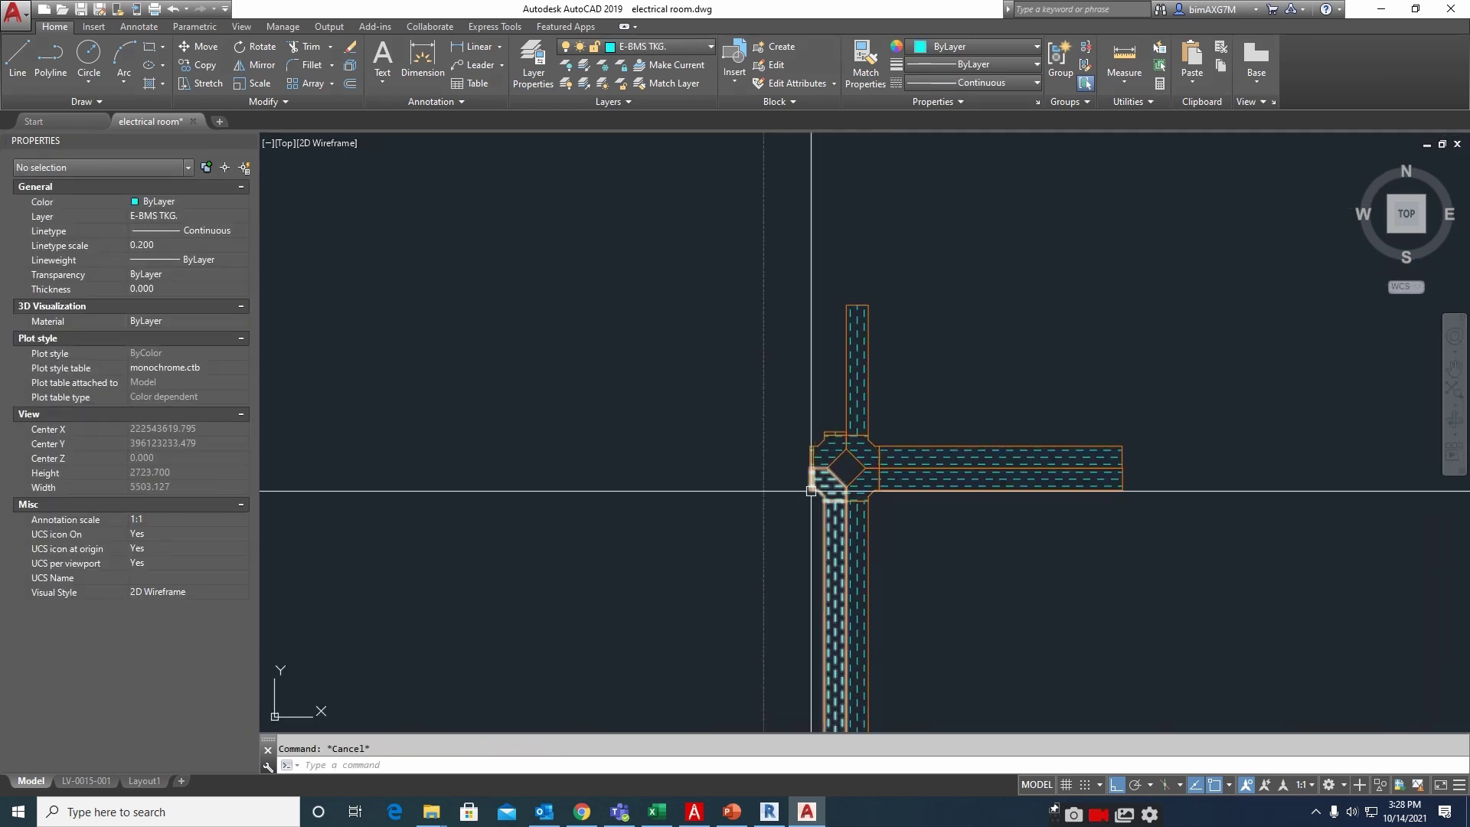
Stretch the southwest elbow's west arm farther west of the trunking junction
scroll(812, 489, "up", 2)
left_click(813, 475)
left_click(343, 468)
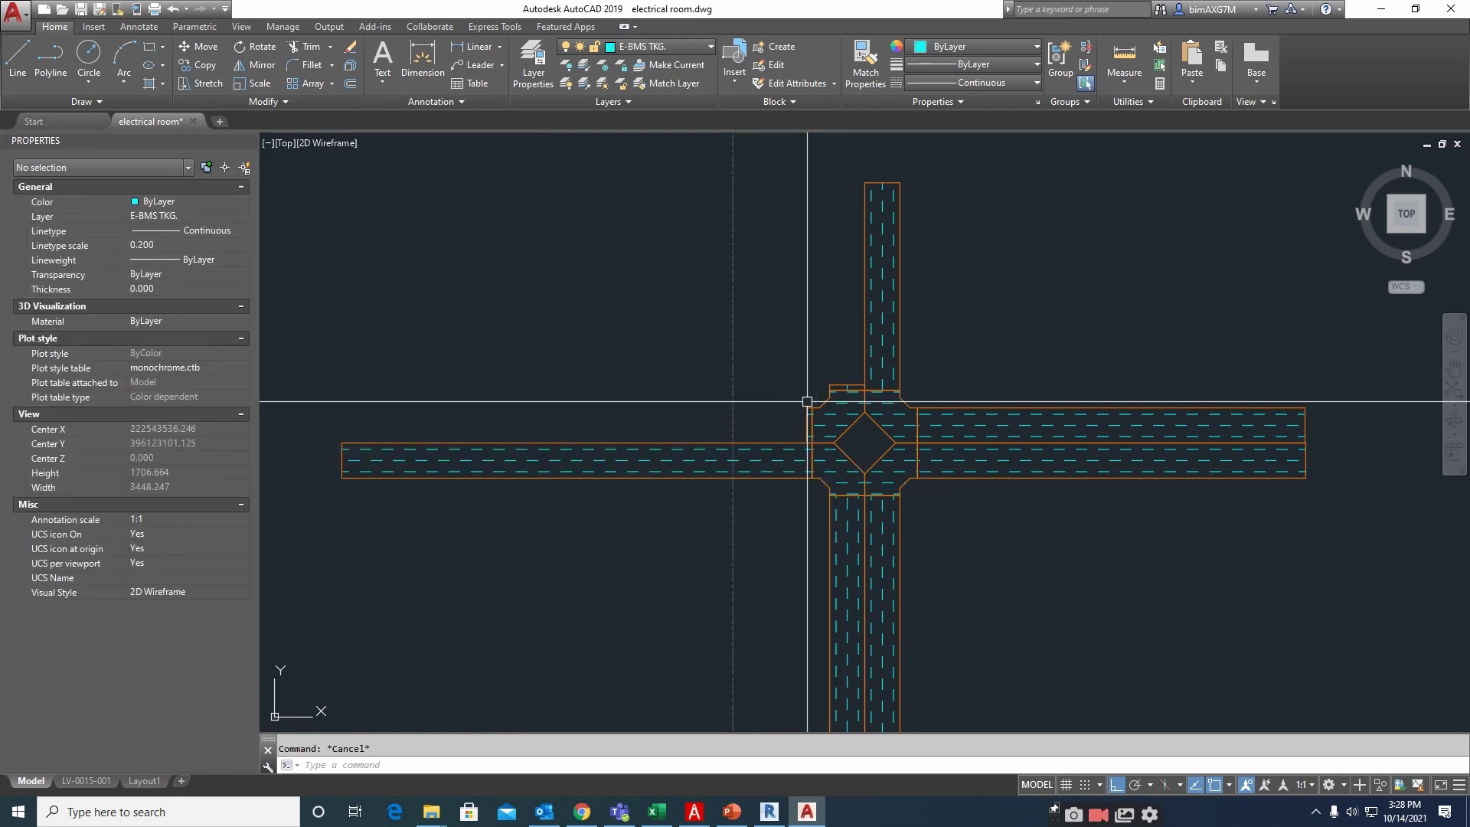
key("Escape")
Stretch the northwest elbow's west arm to about 1341 mm, level with the end of the parallel arm below
left_click(807, 425)
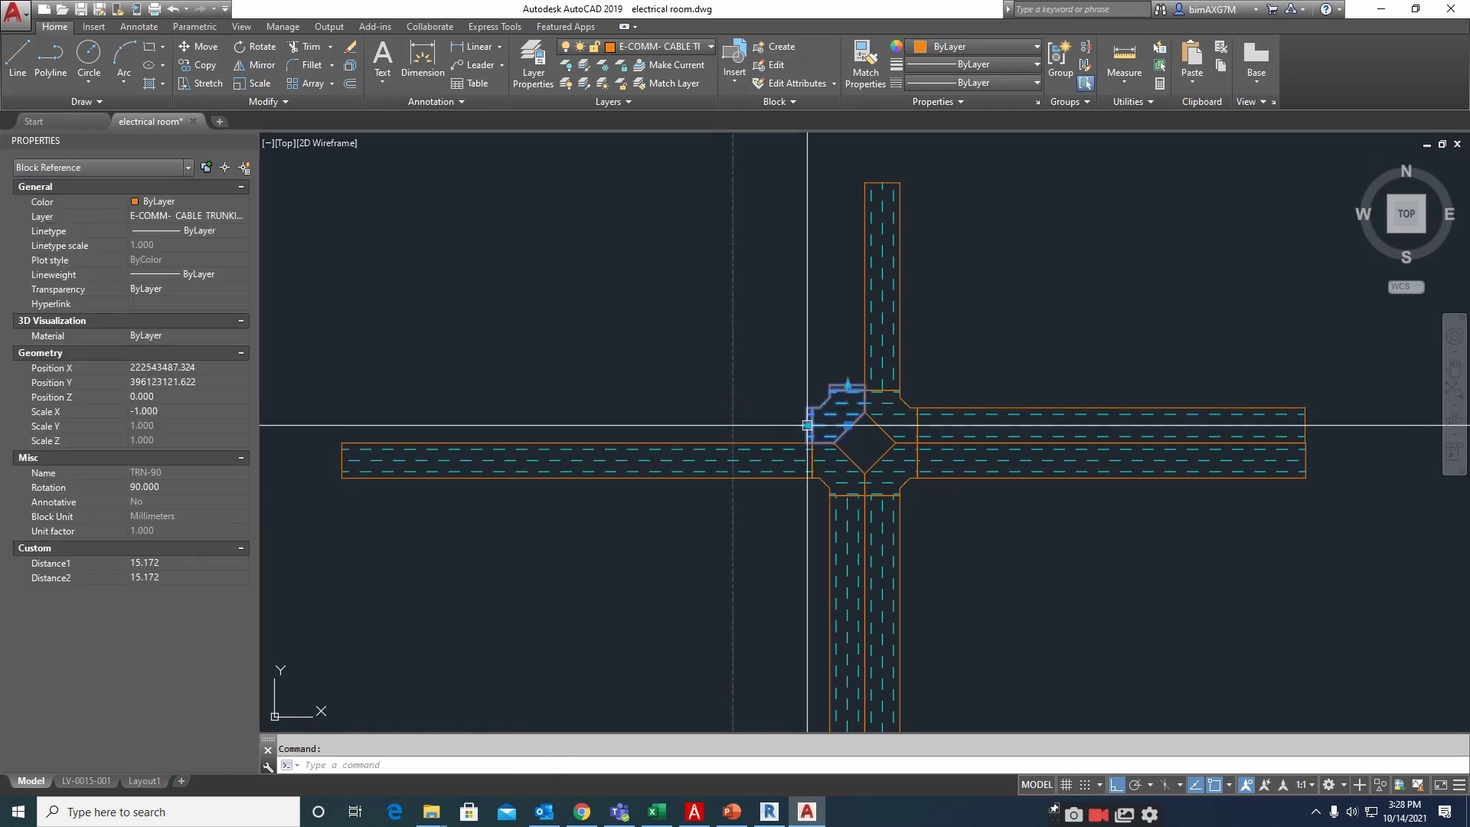
left_click(341, 419)
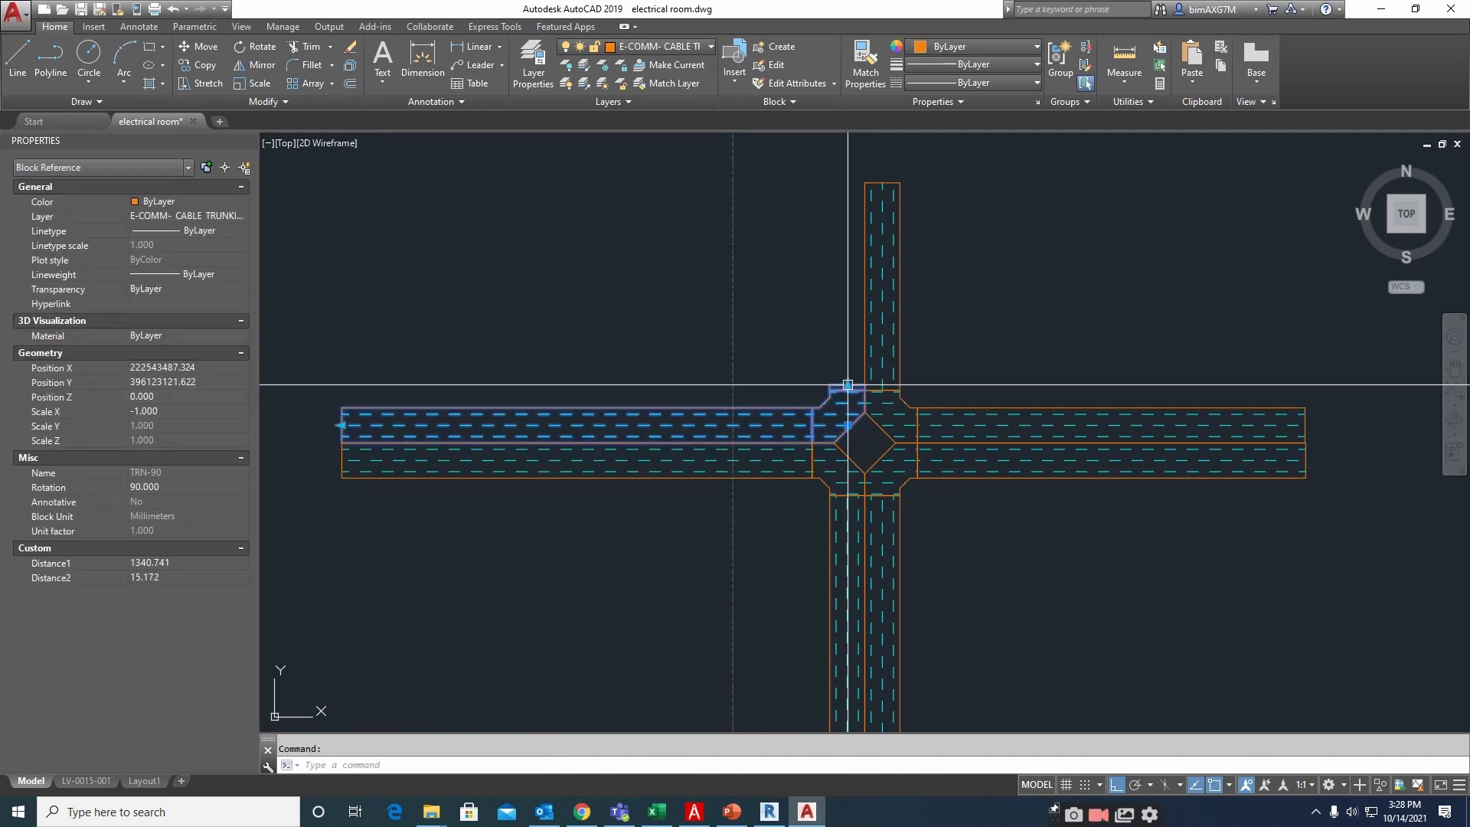
key("Escape")
key("Escape")
scroll(788, 367, "down", 3)
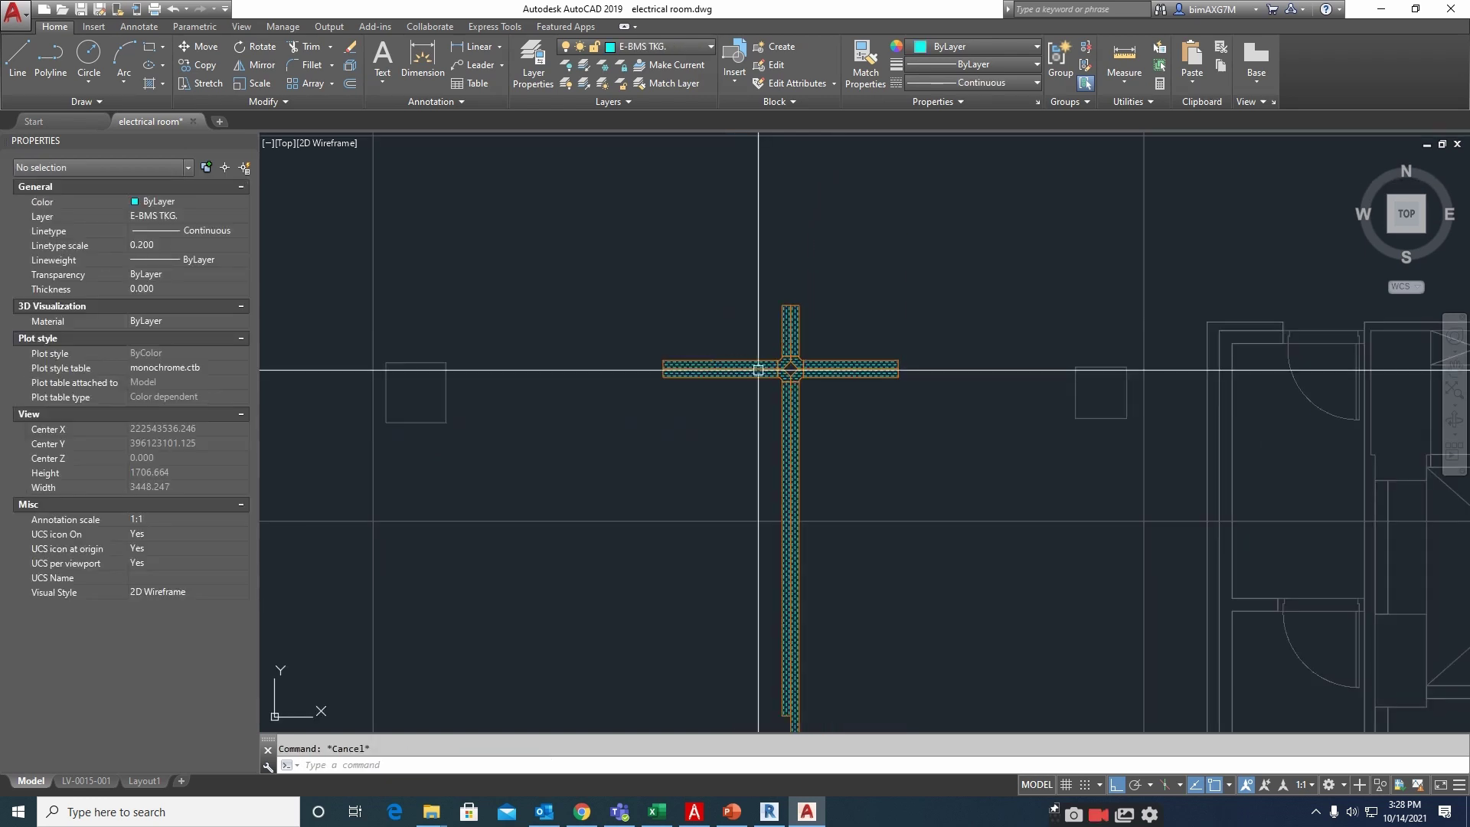
Move the northeast and southeast trunking elbows together eastward, away from the two western elbows
scroll(853, 389, "up", 3)
type("m")
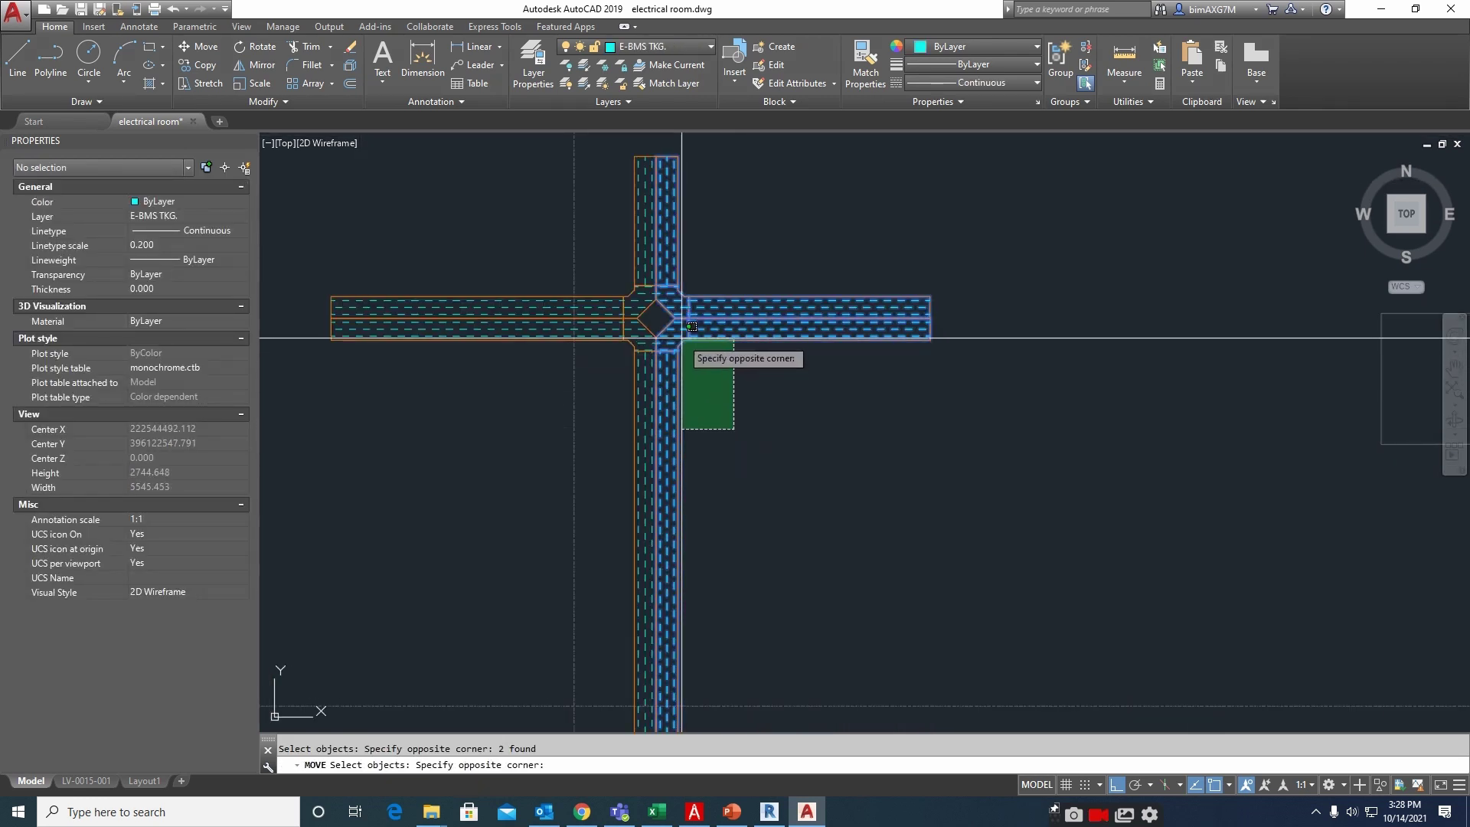
left_click(682, 337)
key("Return")
left_click(749, 438)
left_click(1066, 449)
Examine the vertical cable tray and the parallel trunking run along the corridor on the floor plan
scroll(903, 450, "down", 2)
middle_click_drag(903, 450, 837, 572)
scroll(782, 431, "down", 4)
scroll(1066, 553, "up", 5)
middle_click_drag(827, 491, 842, 605)
middle_click_drag(857, 459, 867, 597)
middle_click_drag(864, 439, 876, 628)
middle_click_drag(869, 490, 879, 633)
scroll(868, 522, "down", 2)
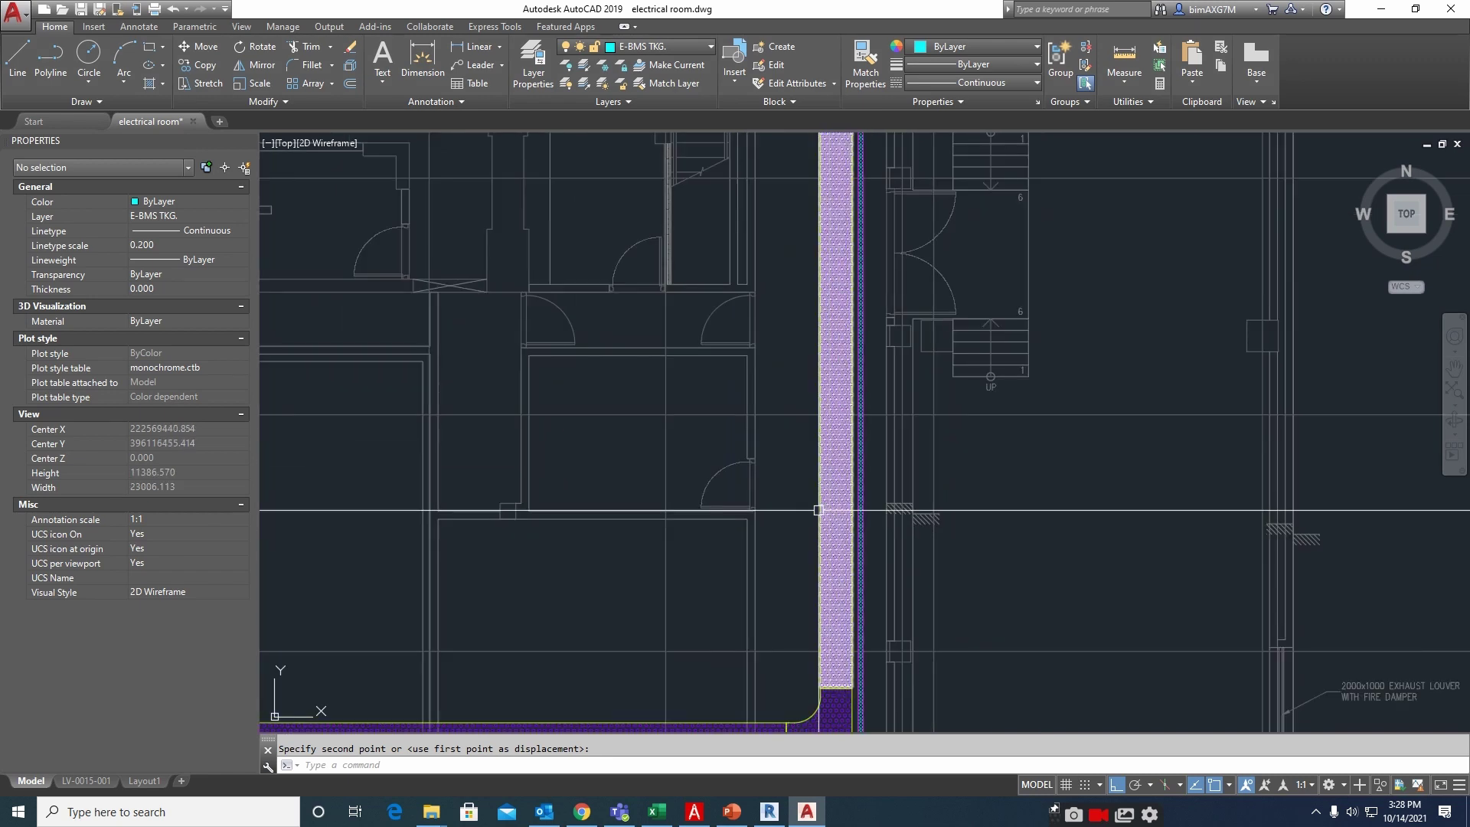
middle_click_drag(818, 510, 815, 643)
middle_click_drag(834, 374, 813, 650)
middle_click_drag(834, 387, 817, 659)
middle_click_drag(867, 362, 824, 427)
middle_click_drag(847, 603, 920, 481)
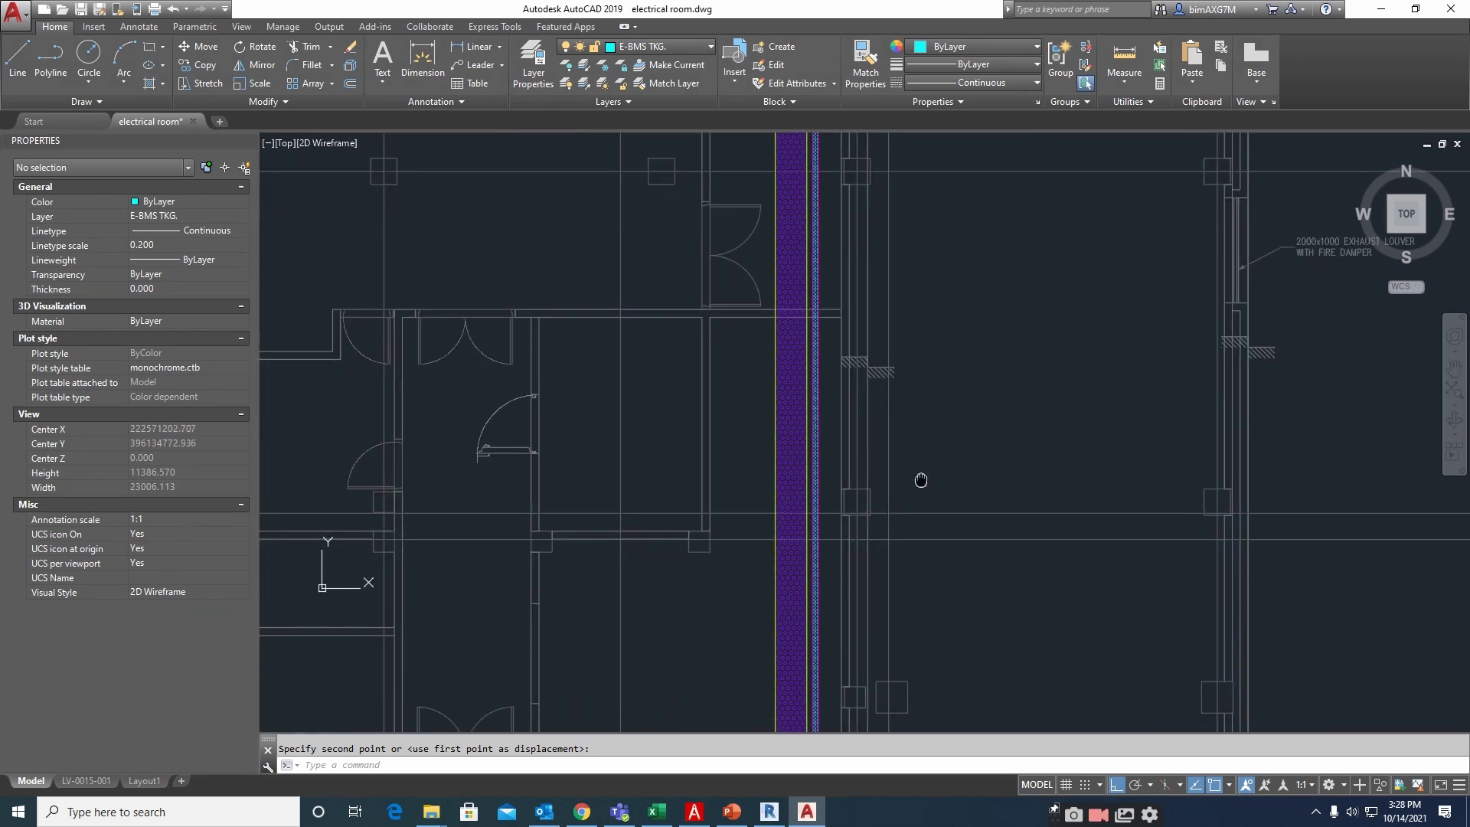
Examine the fitting library beside the plan, and inspect the placed tray tee and the 400 tee block through their selection
scroll(922, 480, "down", 8)
scroll(992, 565, "up", 4)
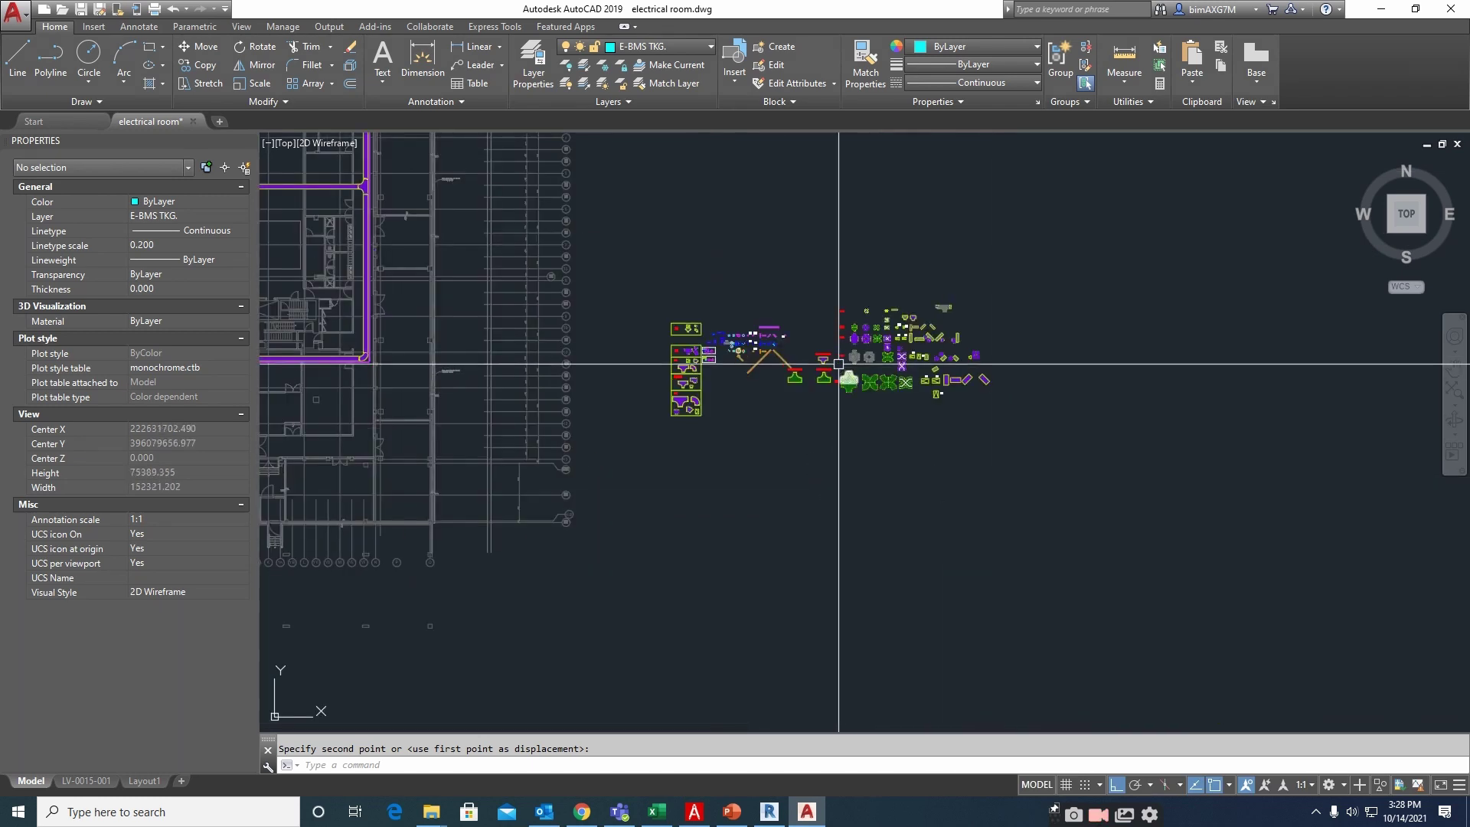
scroll(840, 364, "up", 4)
scroll(889, 356, "down", 10)
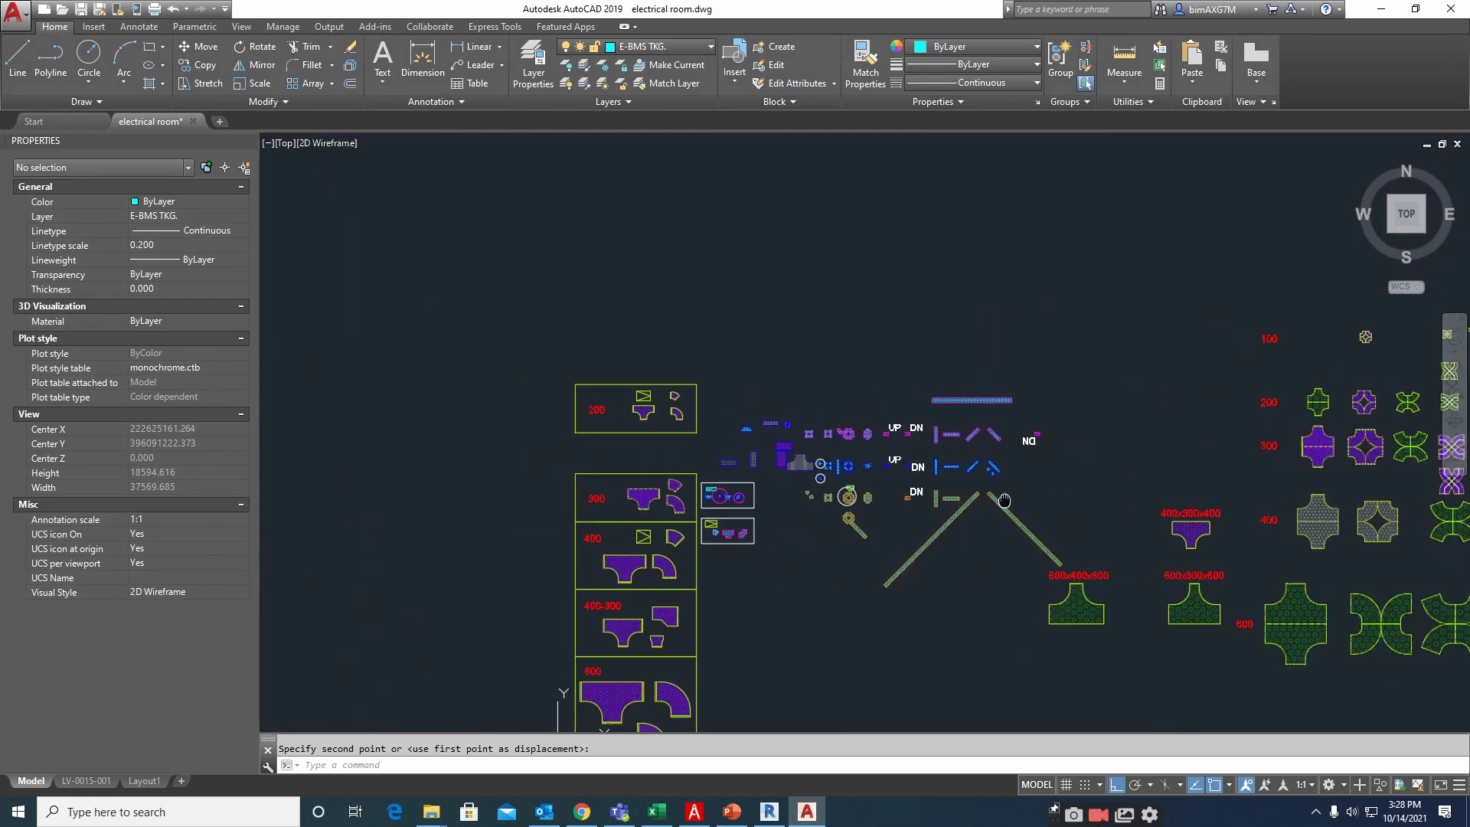
scroll(870, 486, "up", 8)
middle_click_drag(1237, 565, 840, 471)
left_click(715, 397)
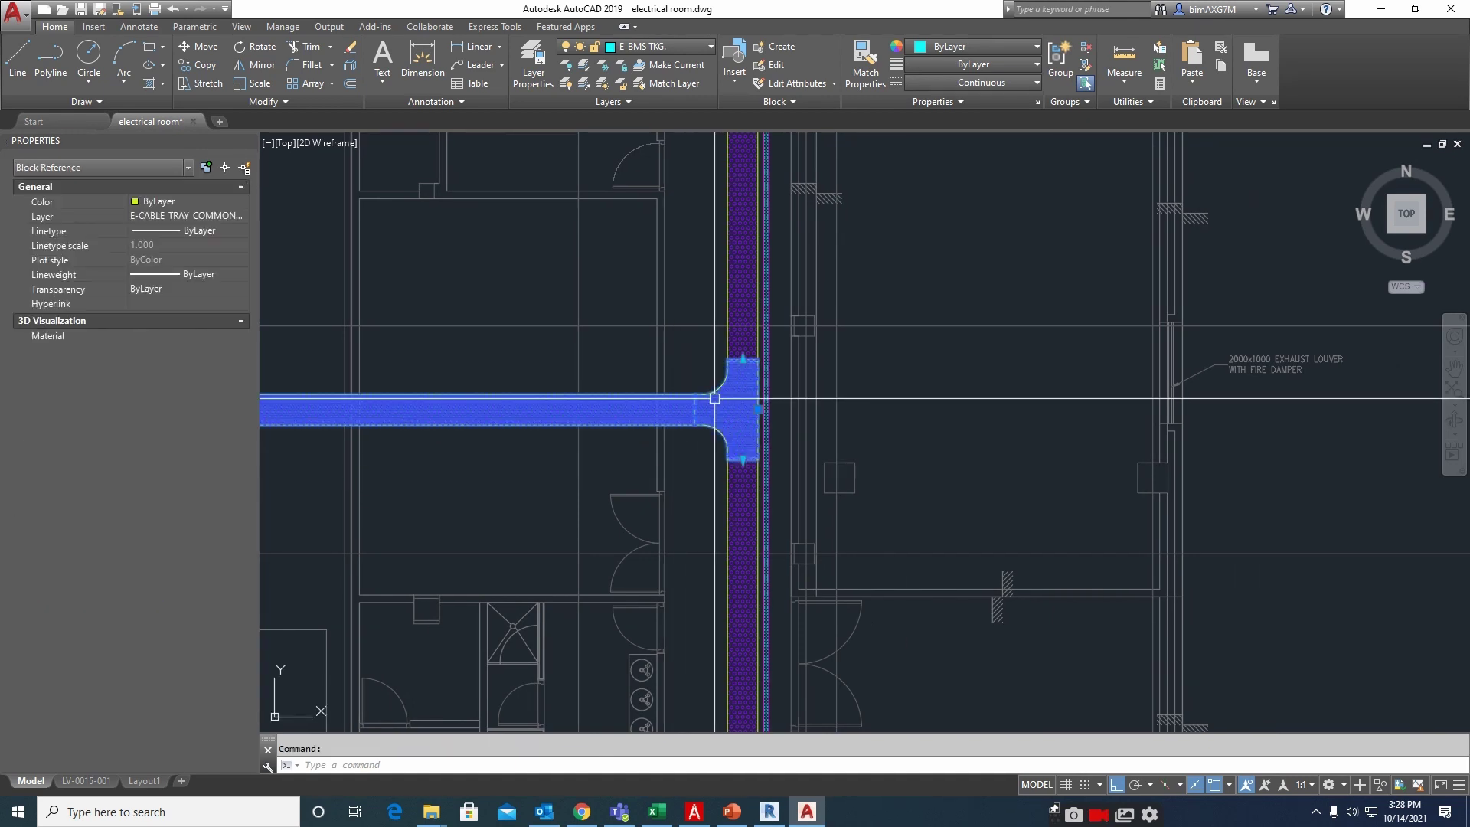
scroll(720, 401, "down", 10)
key("Escape")
scroll(797, 448, "up", 10)
left_click(814, 418)
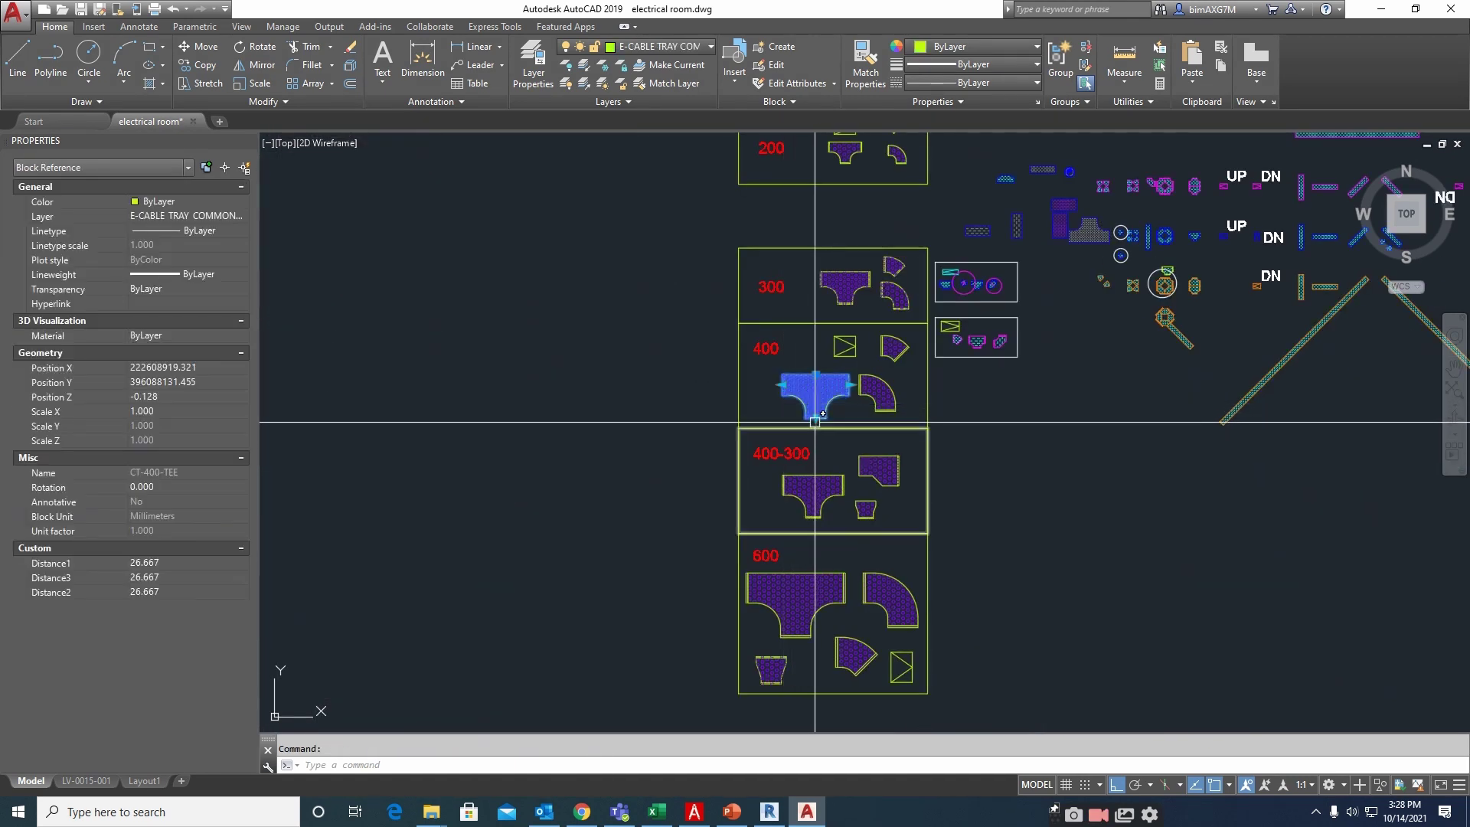